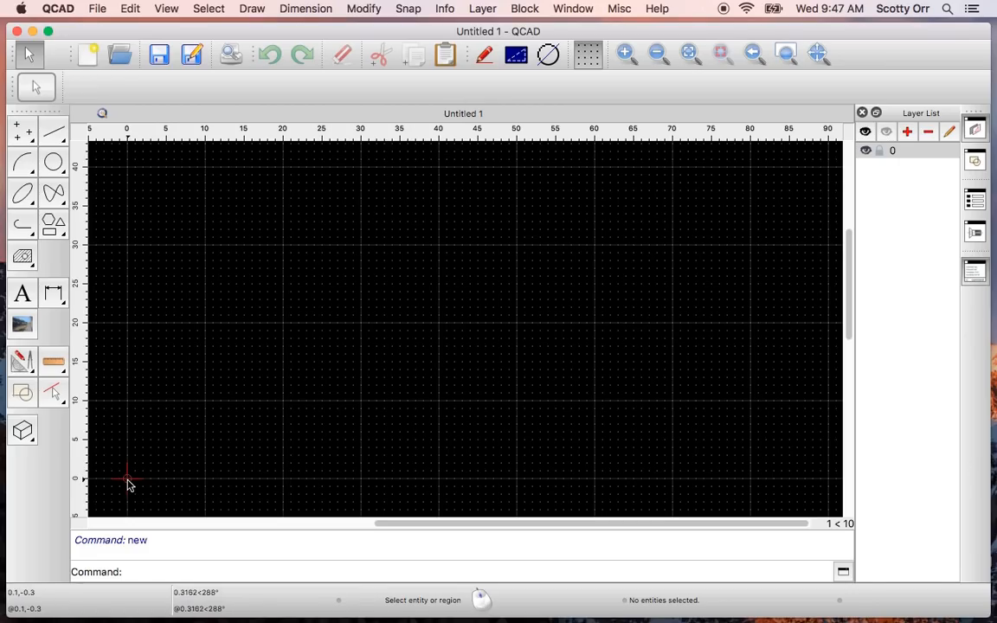
Centre the drawing origin in the view and zoom out to show about 160 units on either side.
mouse_move(127, 482)
middle_down()
mouse_move(350, 387)
mouse_move(423, 339)
mouse_move(476, 341)
mouse_move(455, 335)
middle_up()
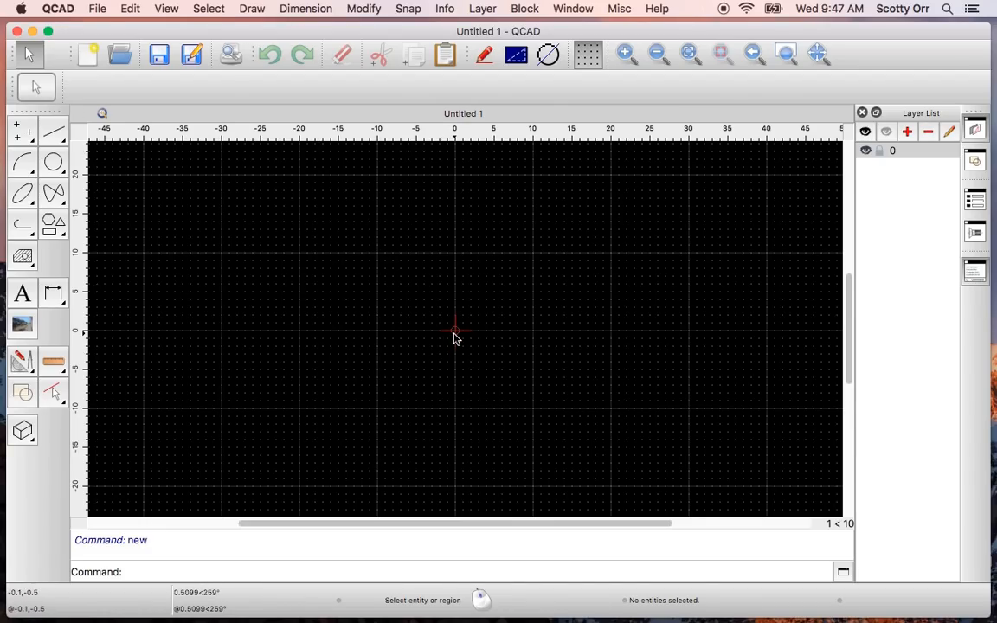
scroll(456, 337, down, 2)
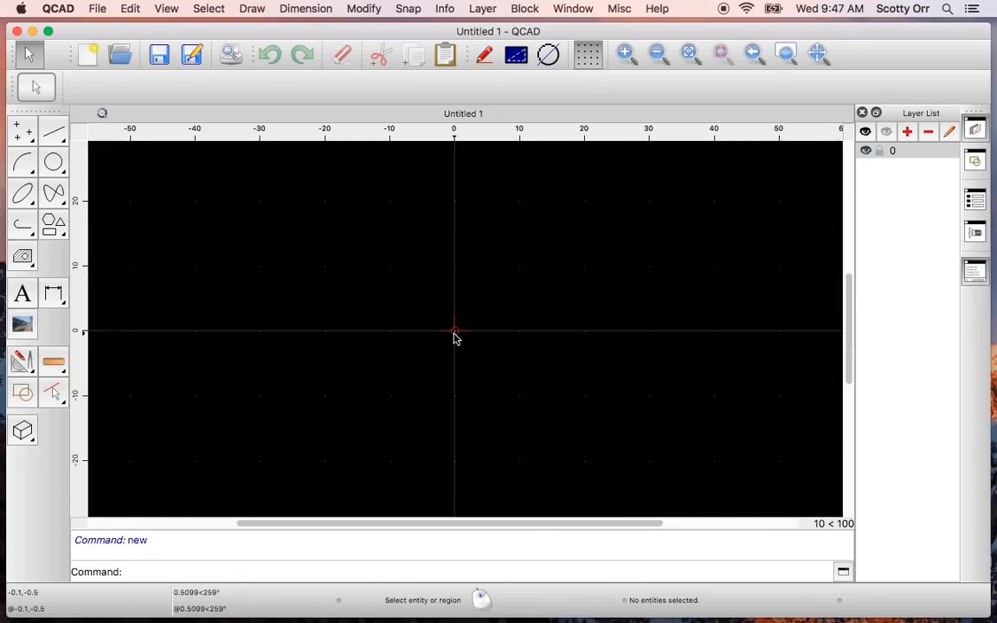
scroll(456, 338, down, 2)
scroll(456, 338, down, 1)
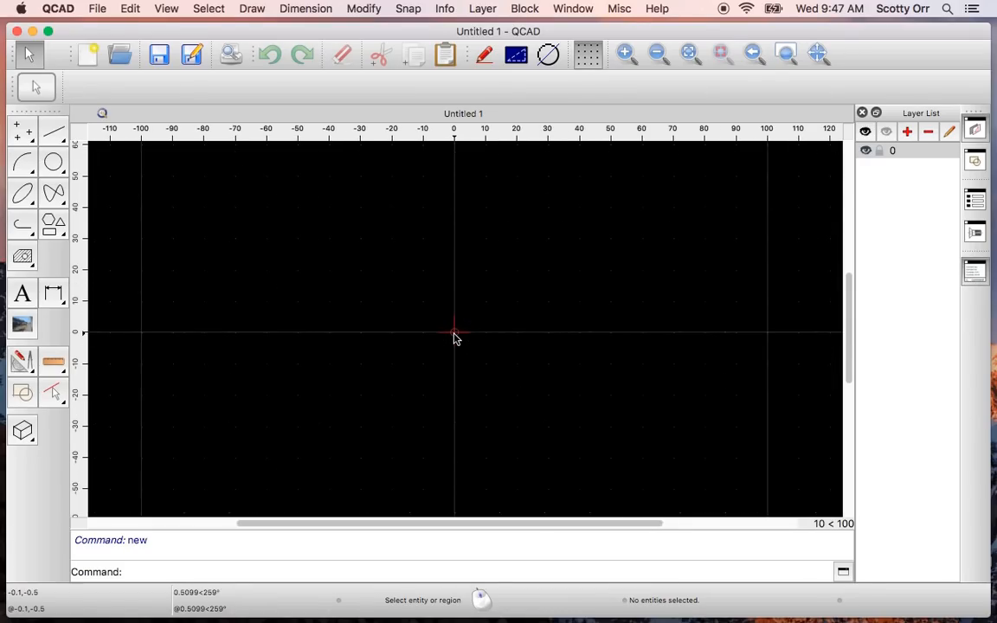
scroll(456, 338, down, 2)
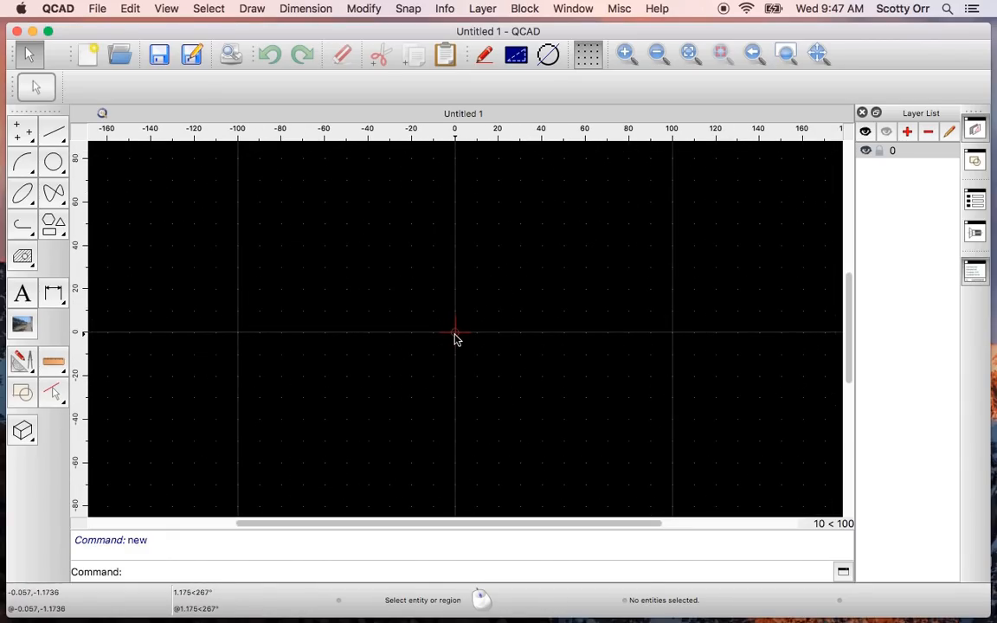
middle_drag(456, 333, 458, 328)
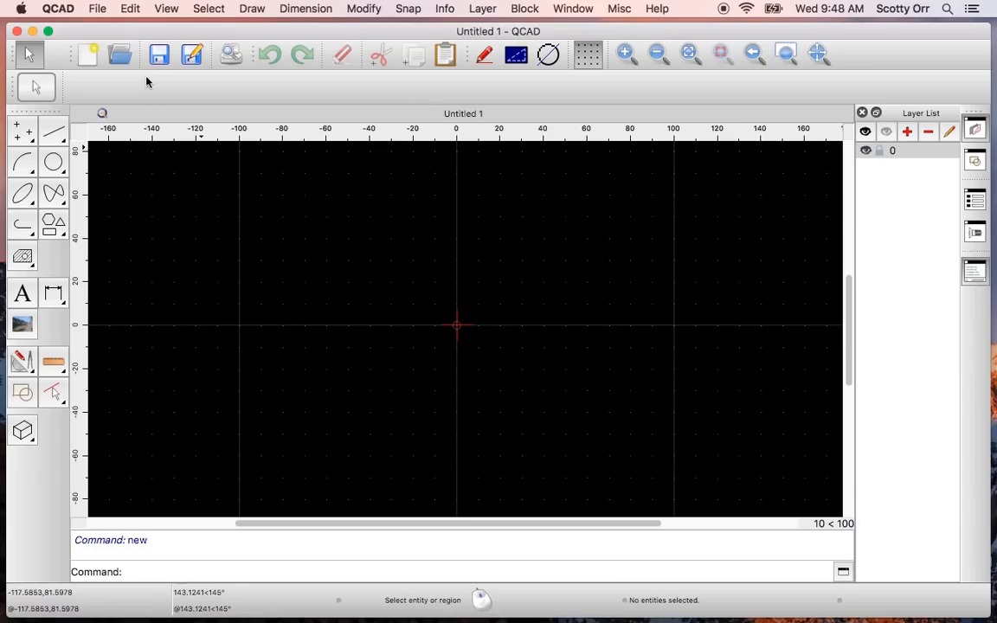
Save the new drawing to the Desktop under the name X-quad.
click(193, 56)
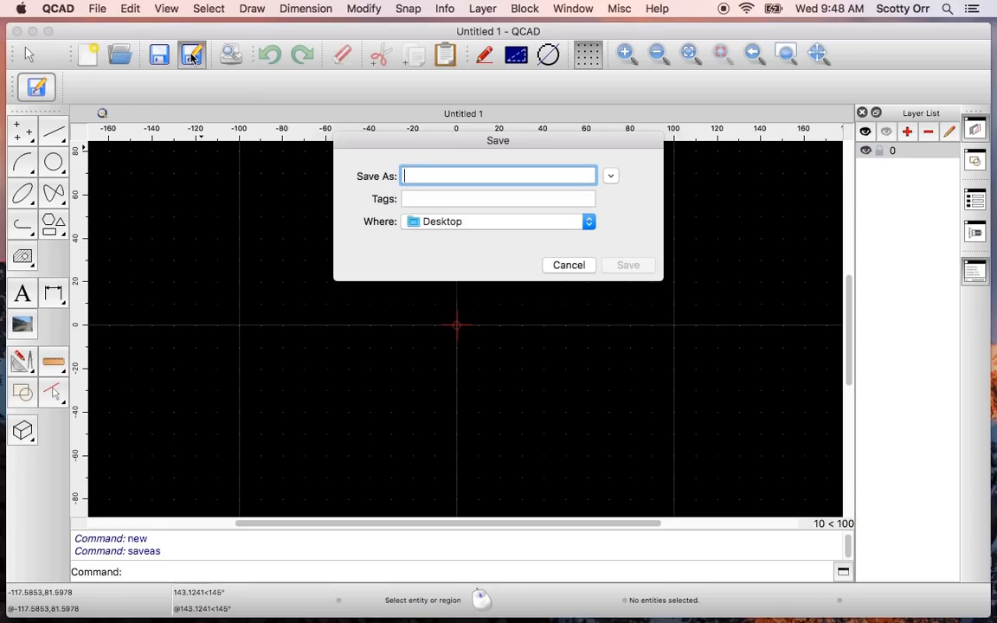
text(X-)
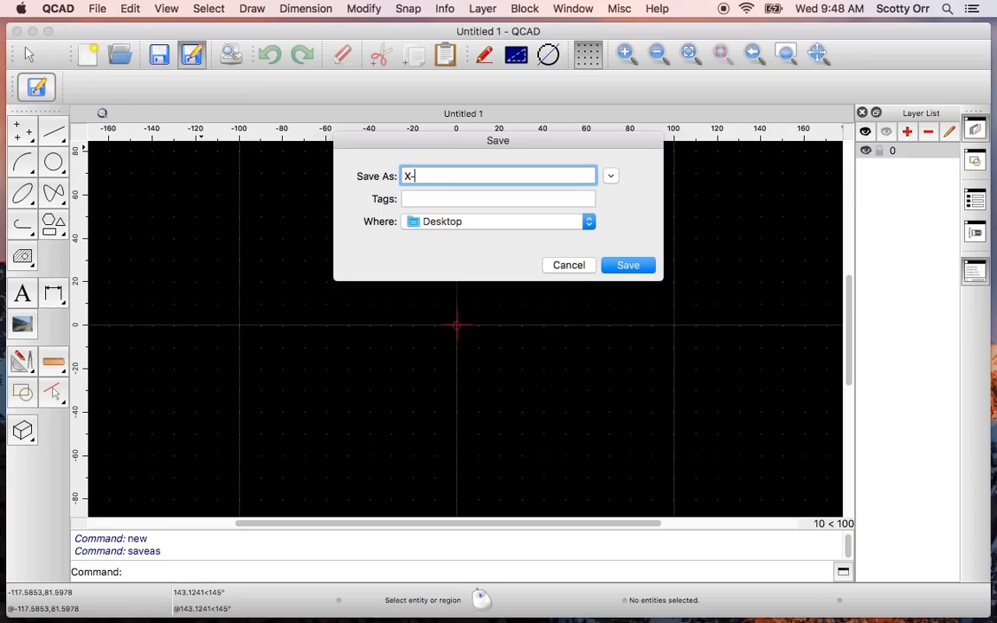
text(quad)
click(629, 265)
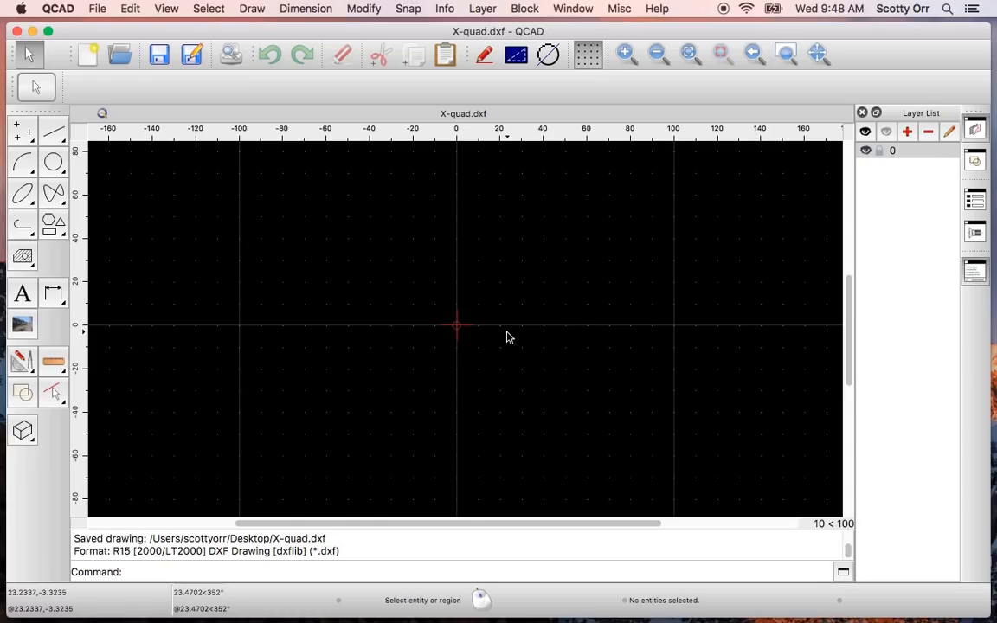
Change the colour of layer 0 to Yellow.
right_click(913, 153)
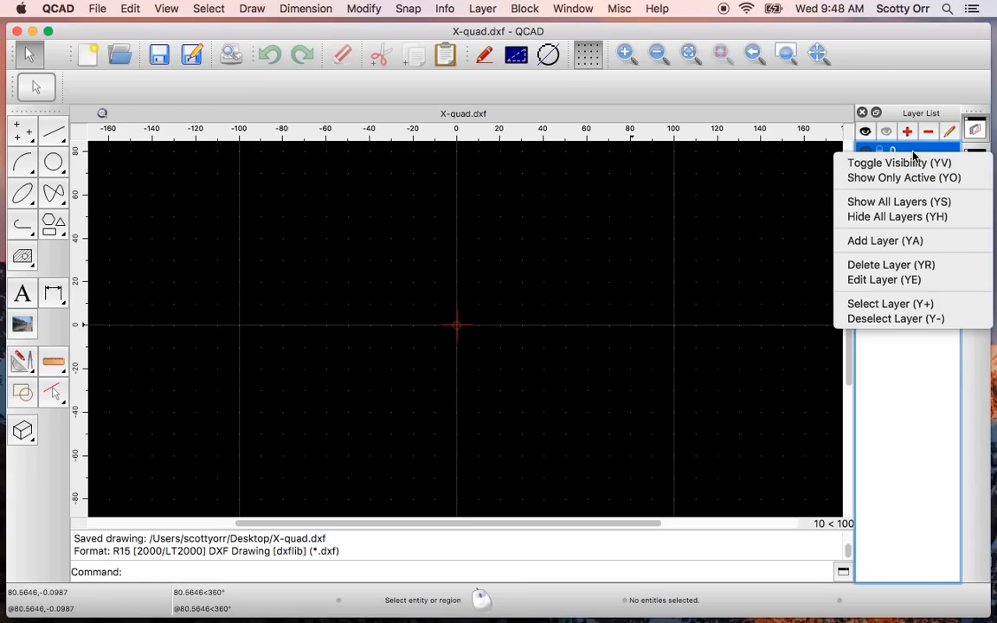
click(894, 388)
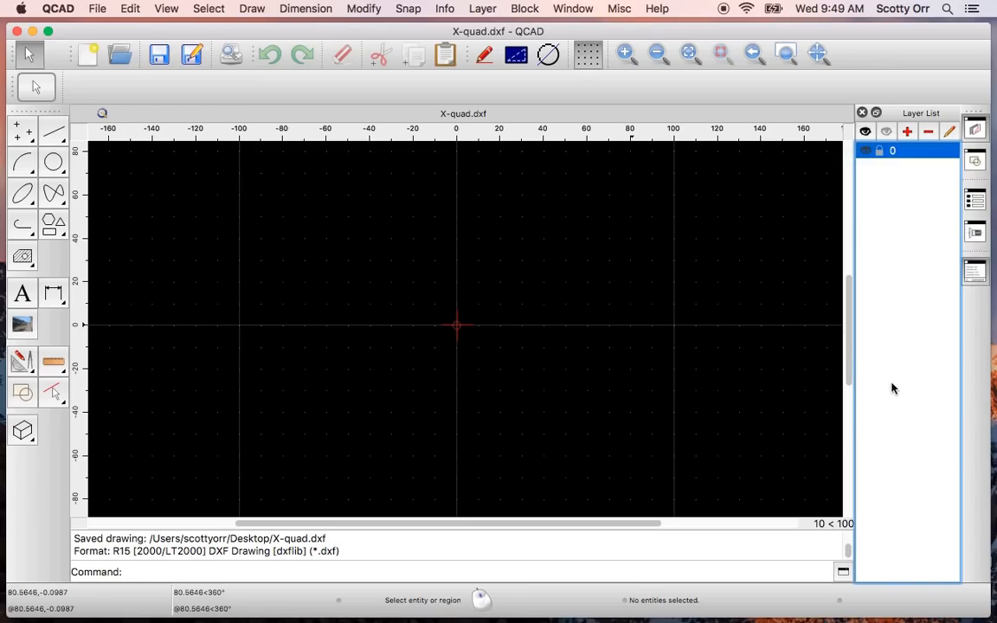
right_click(916, 152)
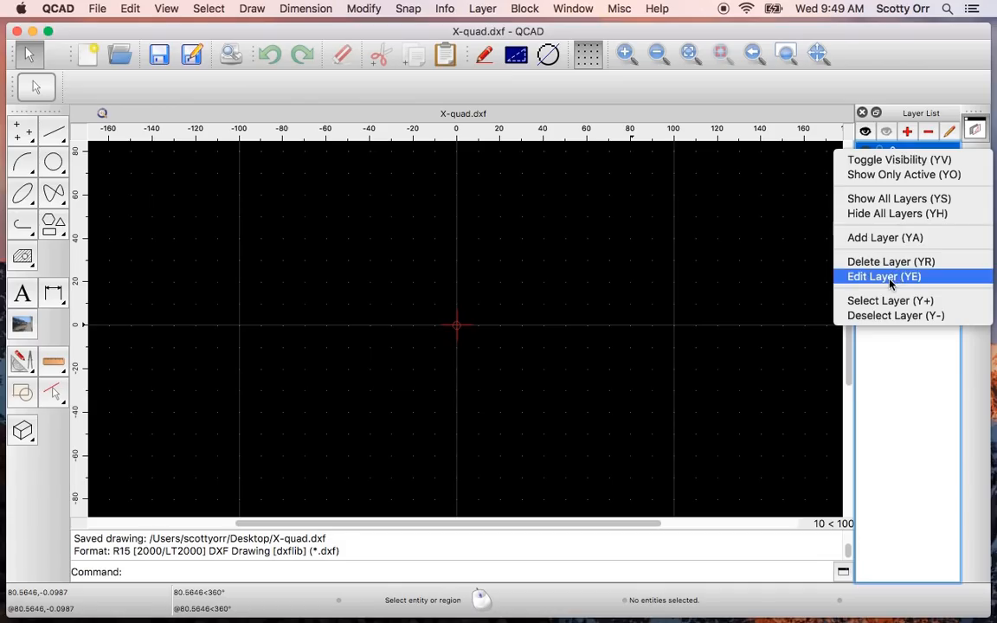
click(890, 277)
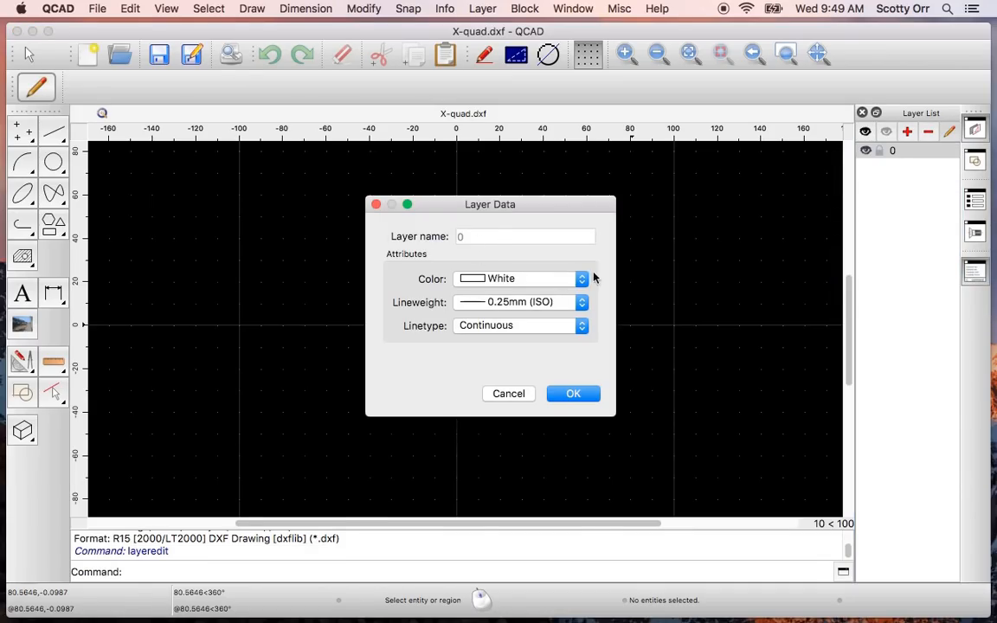
click(529, 279)
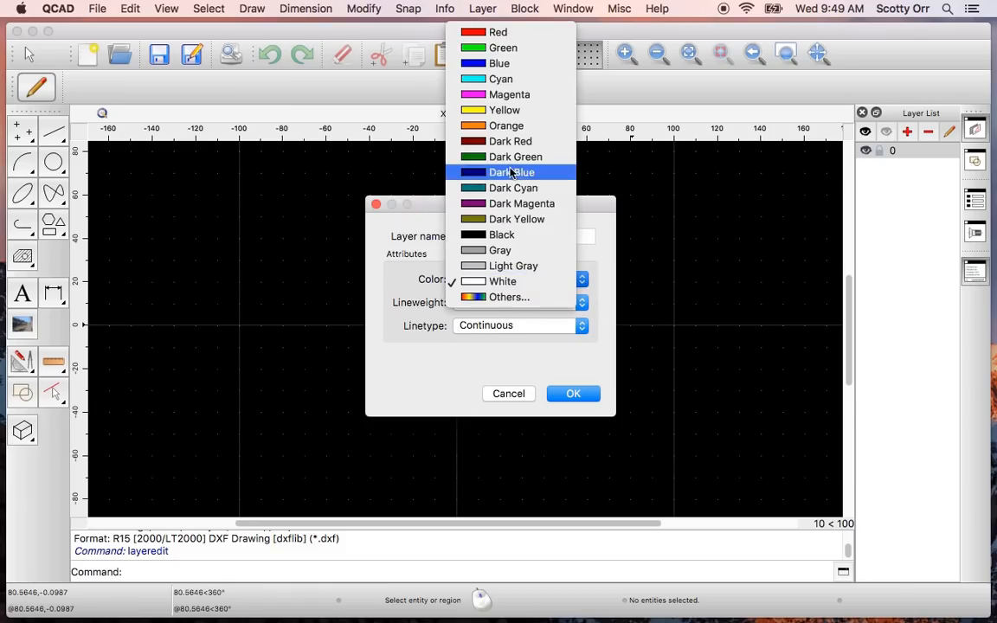
click(503, 111)
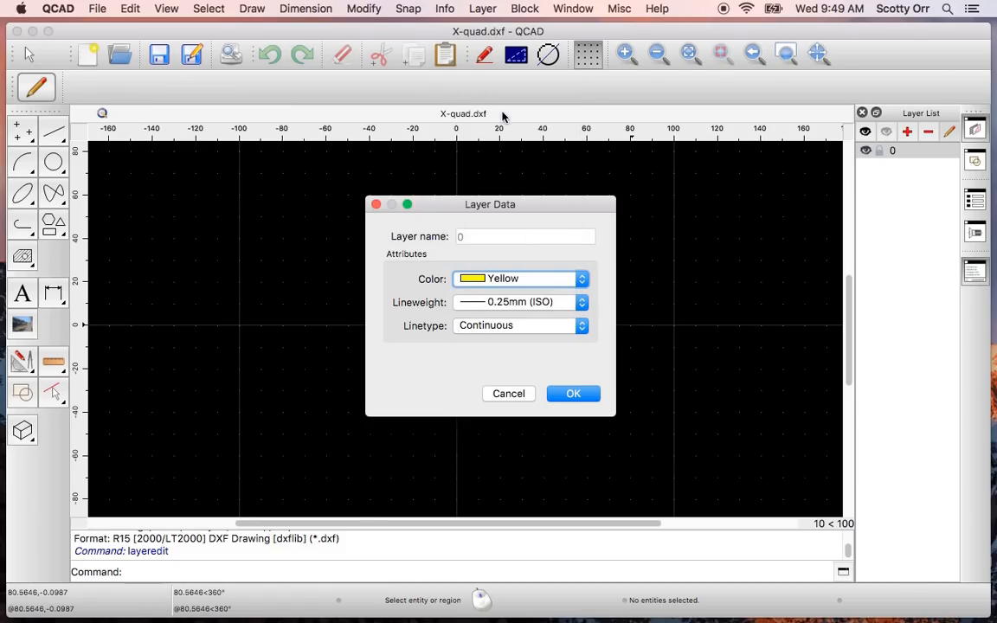
click(573, 395)
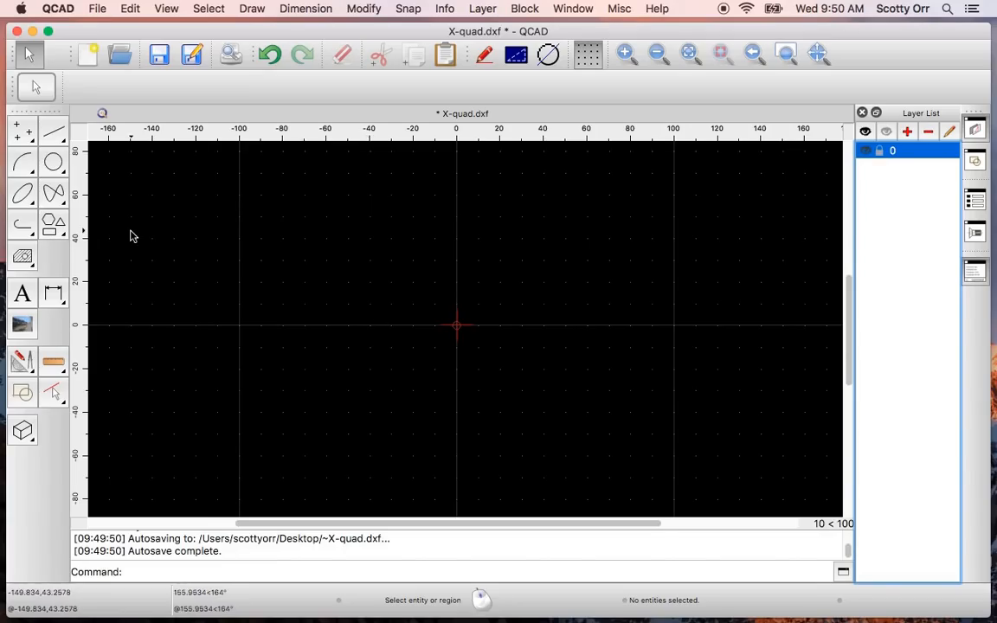
Draw a rectangle of width 137 and height 137, centred on the origin.
click(53, 221)
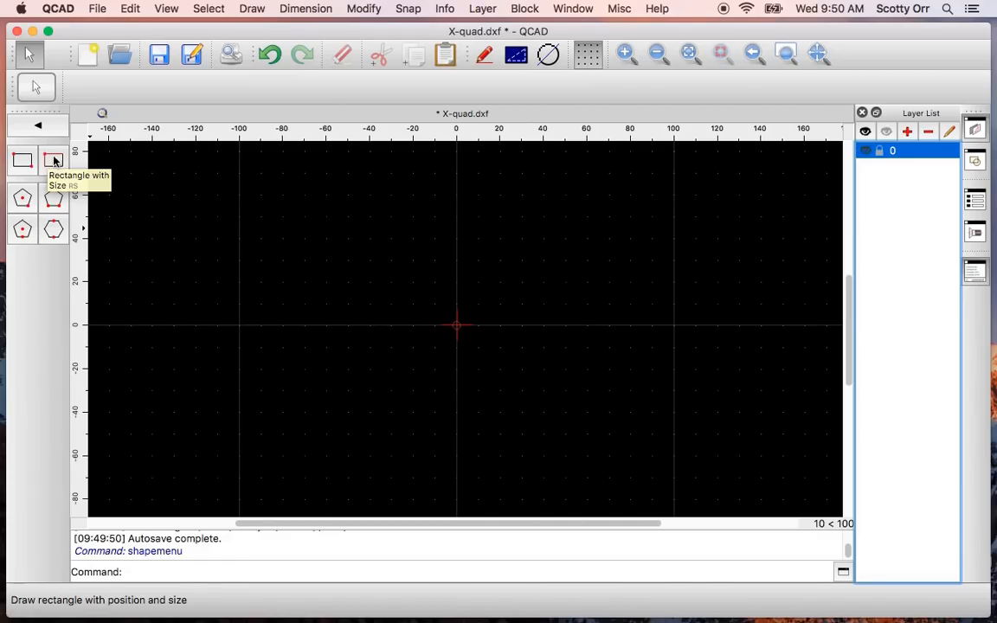
click(52, 161)
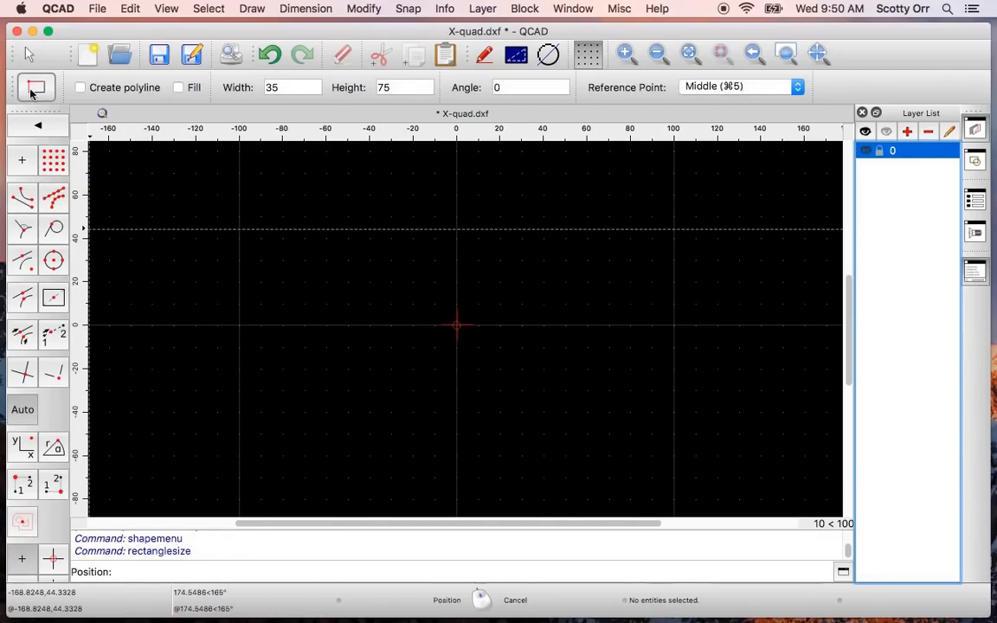
double_click(260, 87)
text(137)
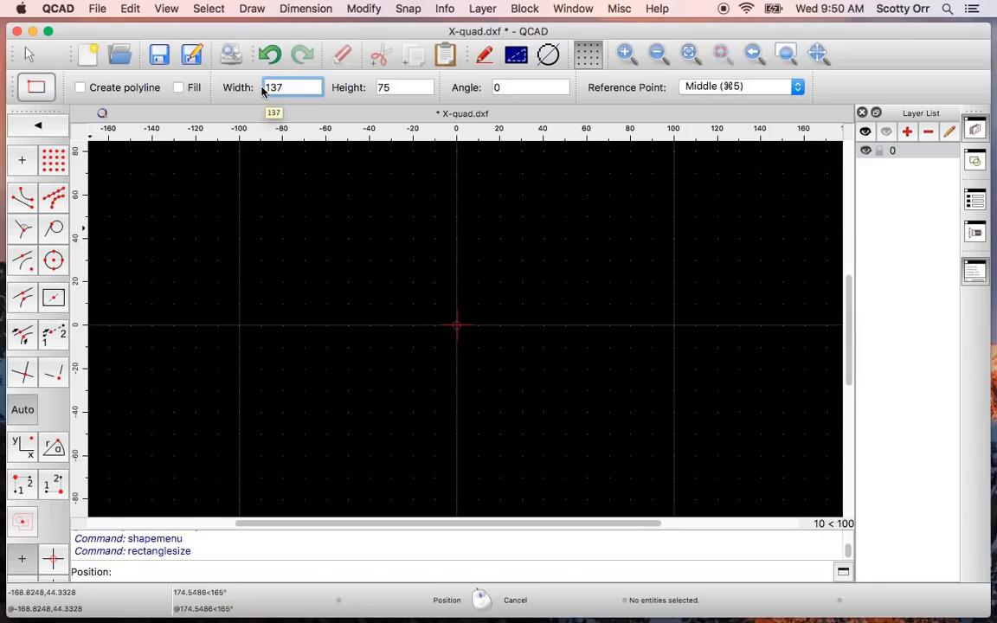
key(Tab)
text(137)
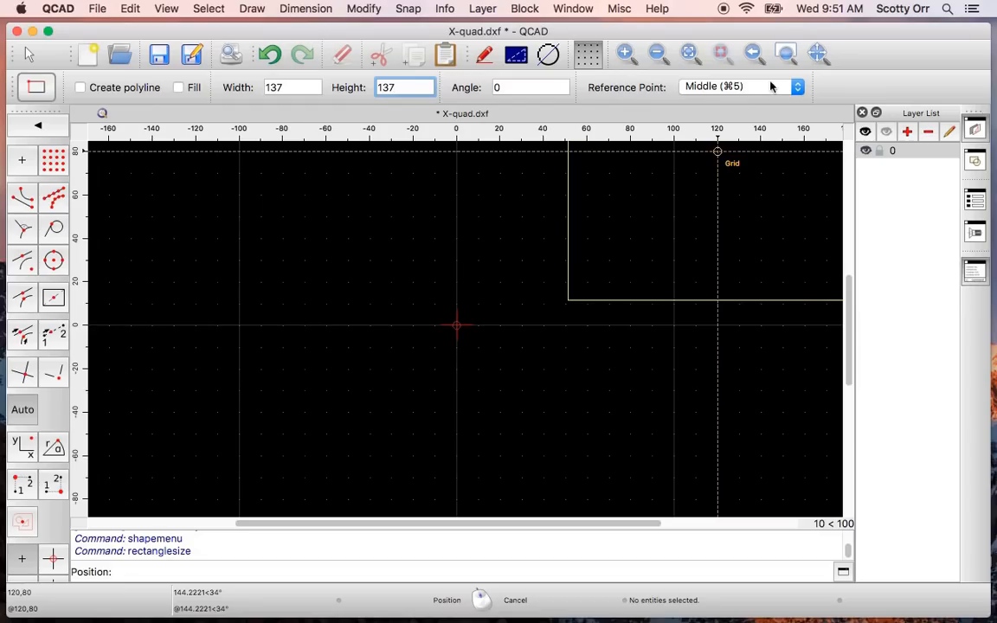
click(458, 324)
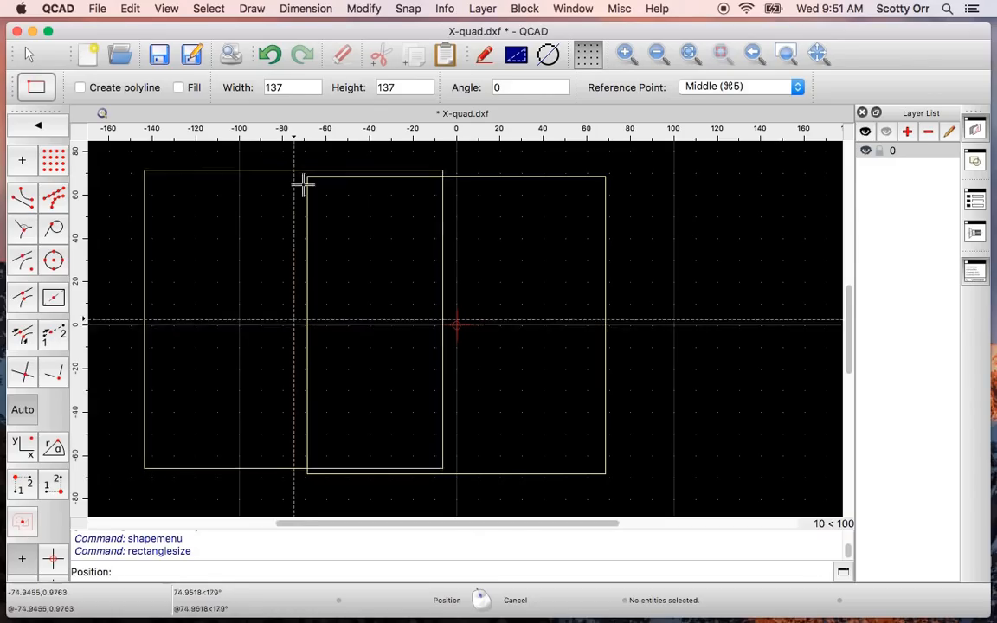
Add a rectangle of width 30.5 and height 30.5, centred on the origin.
drag(288, 87, 262, 86)
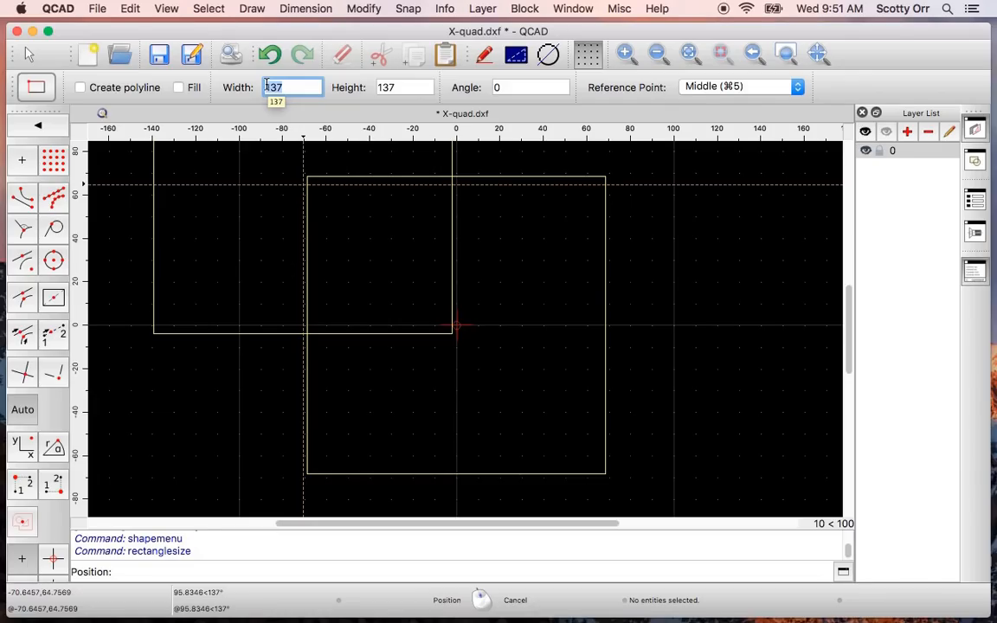
text(30.5)
key(Tab)
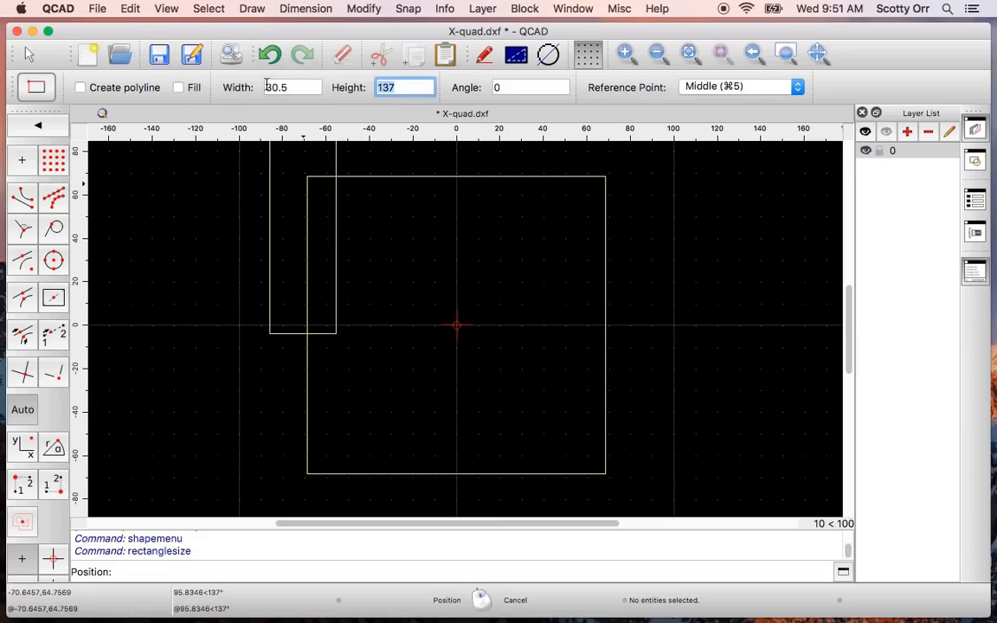
text(30)
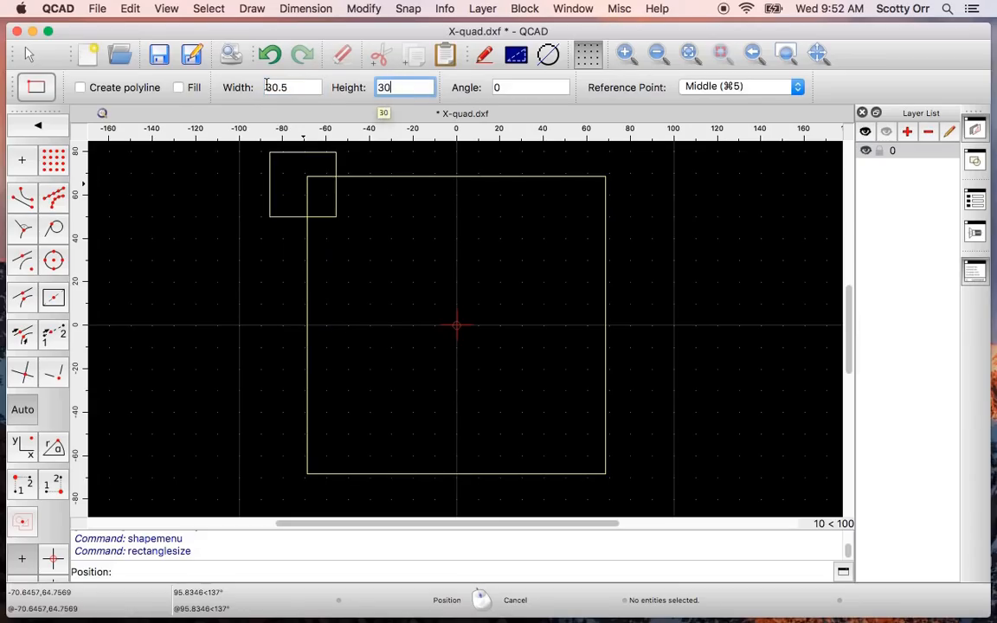
text(.5)
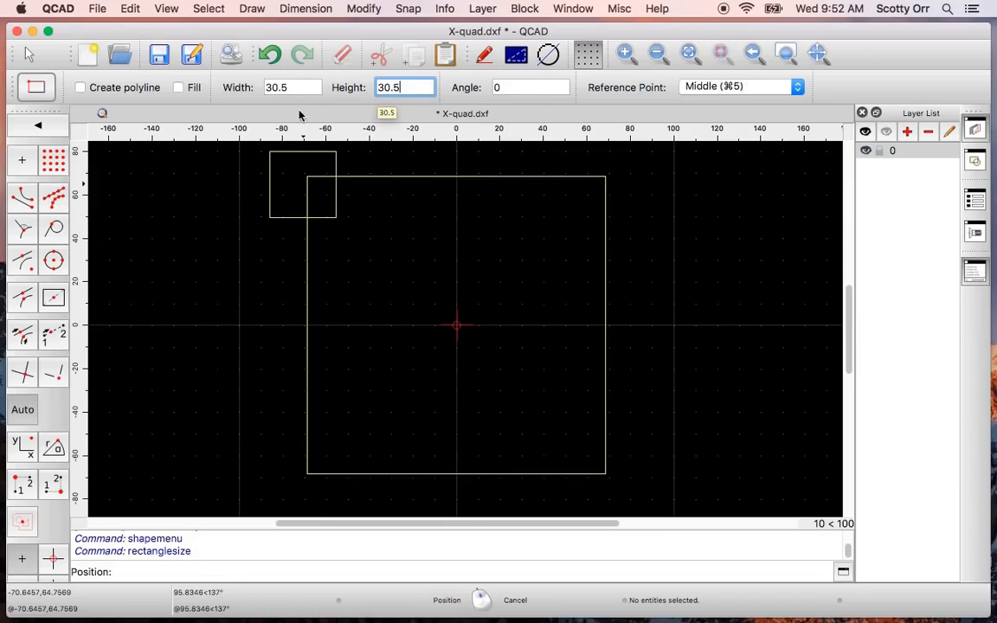
click(458, 325)
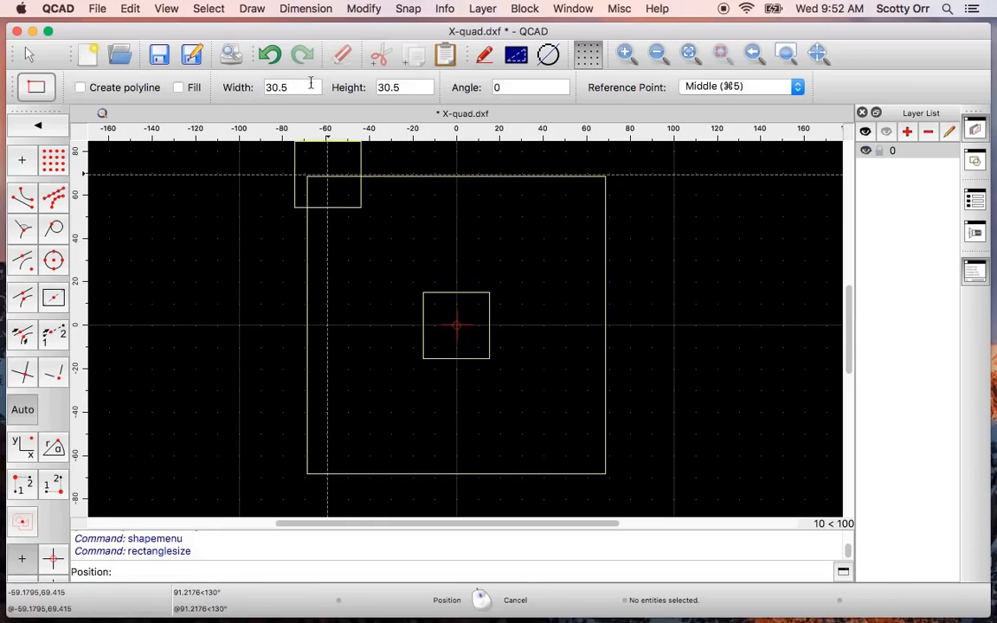
Add a rectangle of width 35 and height 75 centred on the origin, and leave the rectangle command.
drag(293, 87, 258, 88)
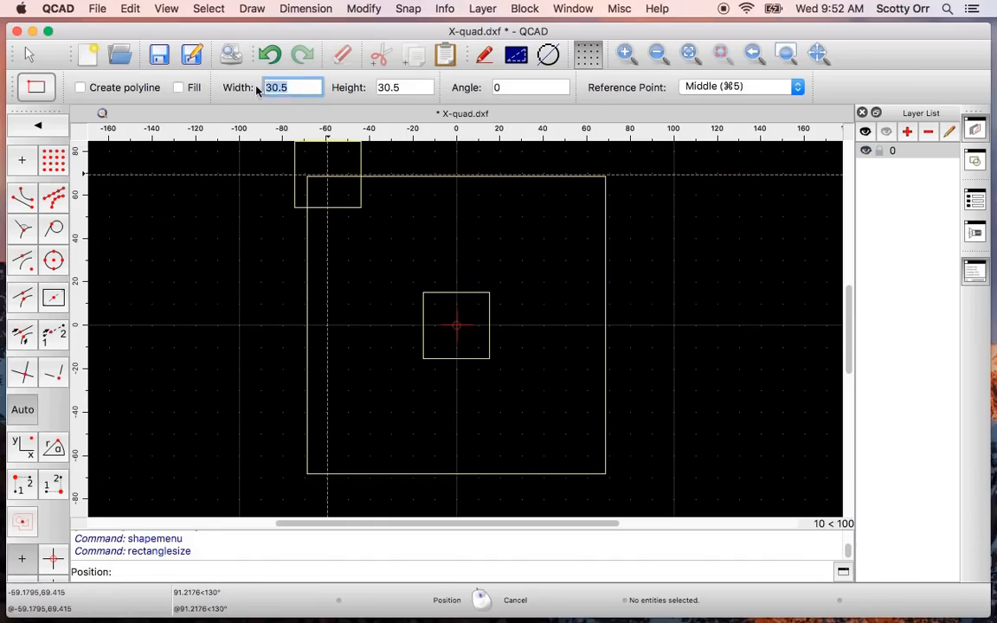
text(35)
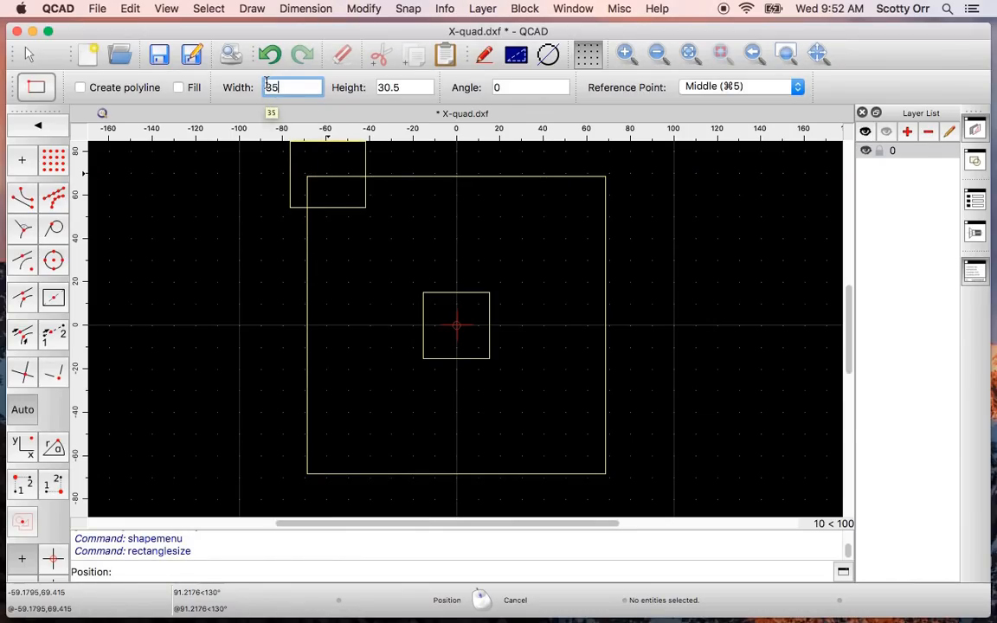
key(Tab)
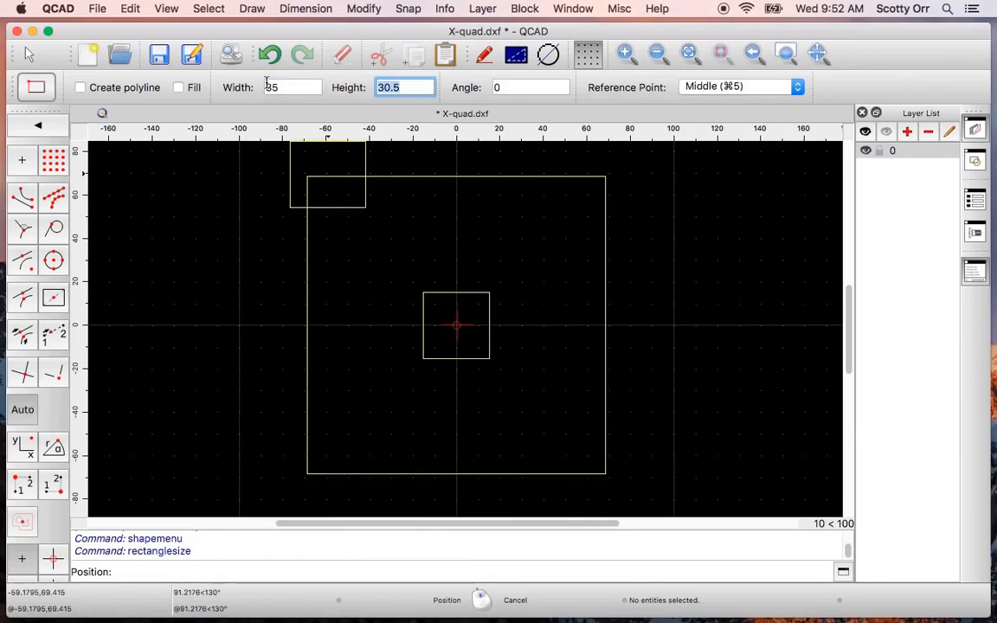
text(75)
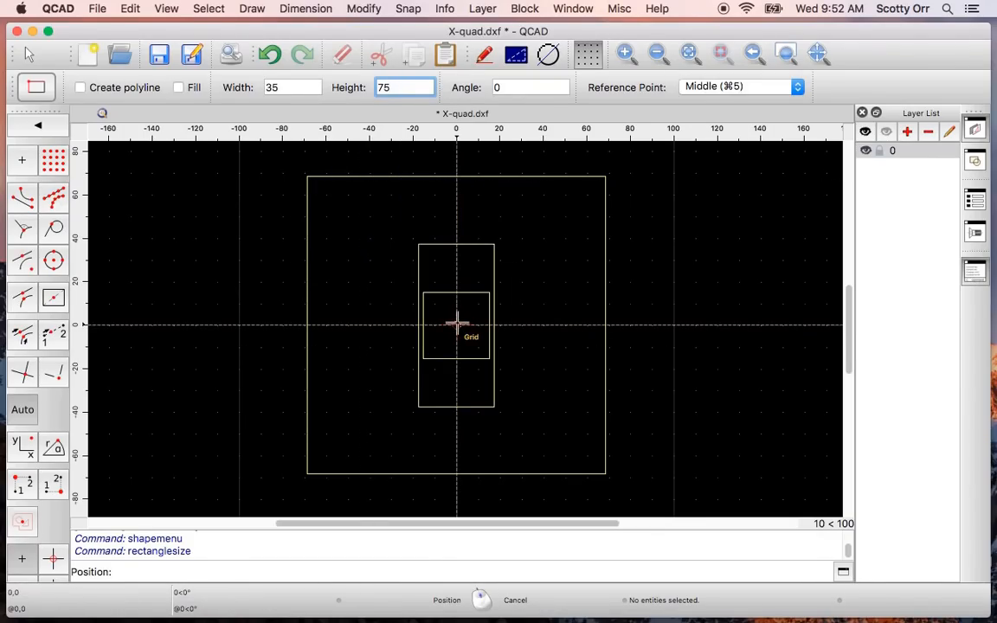
click(456, 324)
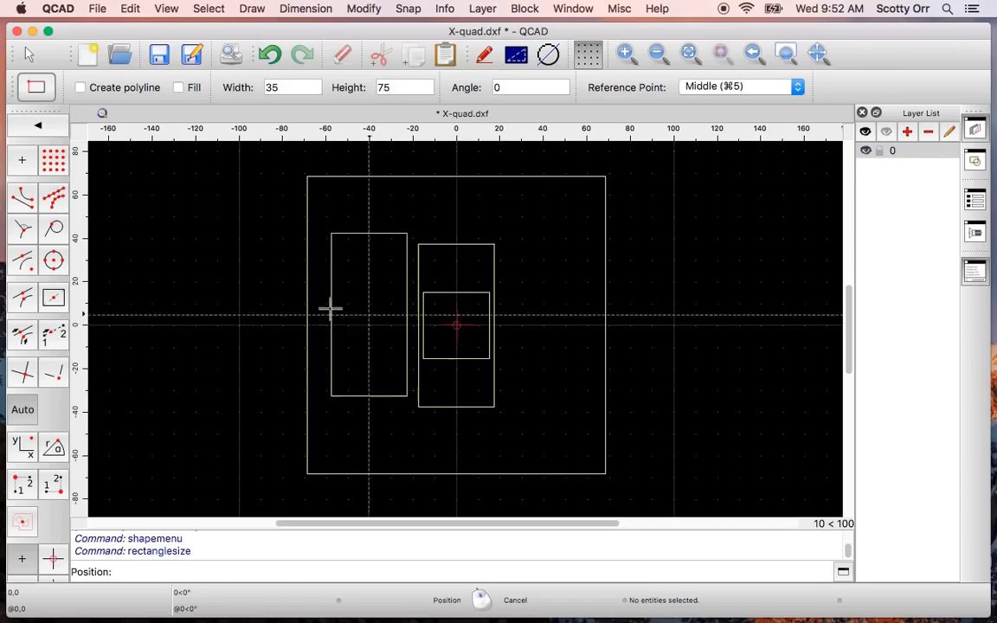
right_click(184, 294)
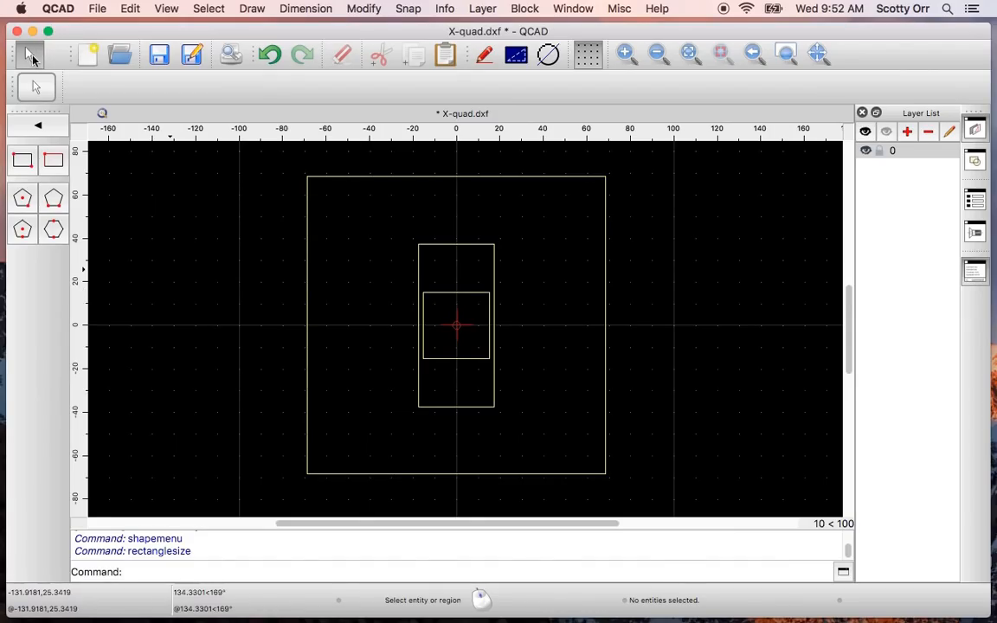
click(30, 55)
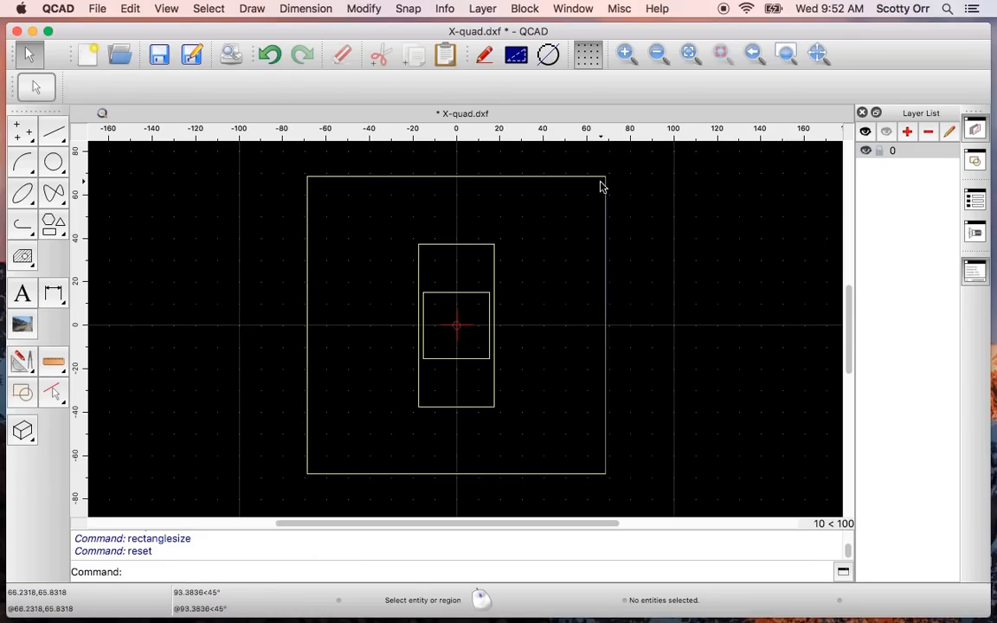
Draw circles of radius 27.9/2 centred on all four corners of the 137 square.
click(50, 158)
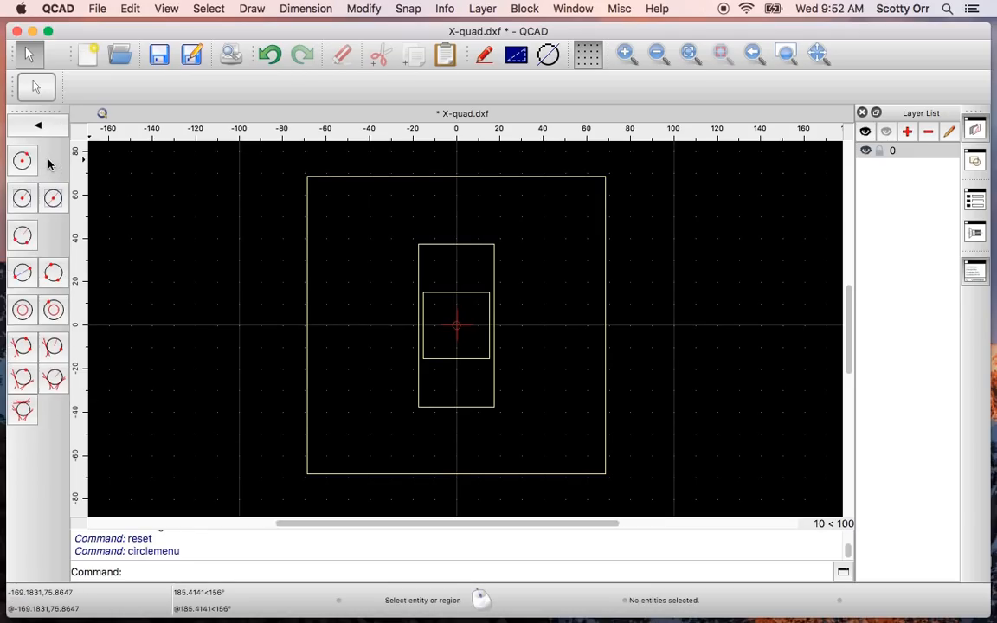
click(22, 200)
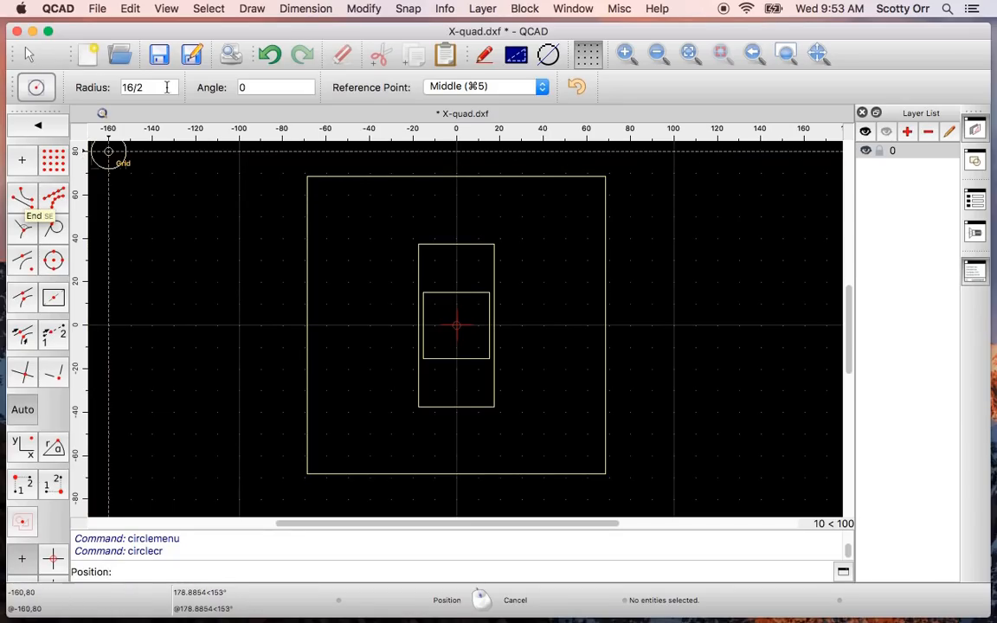
drag(148, 86, 105, 85)
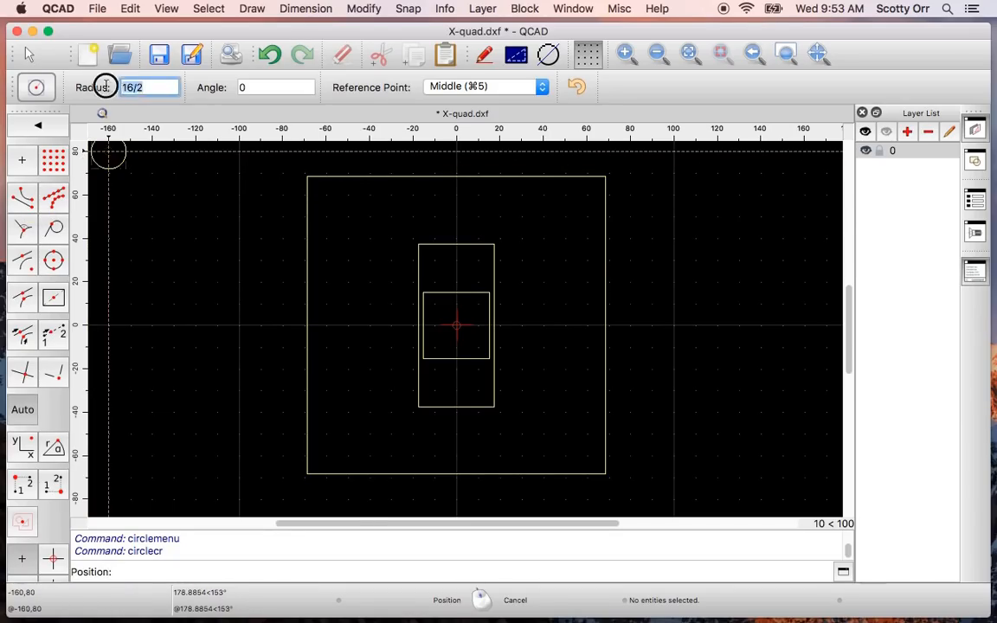
text(27.9)
text(/)
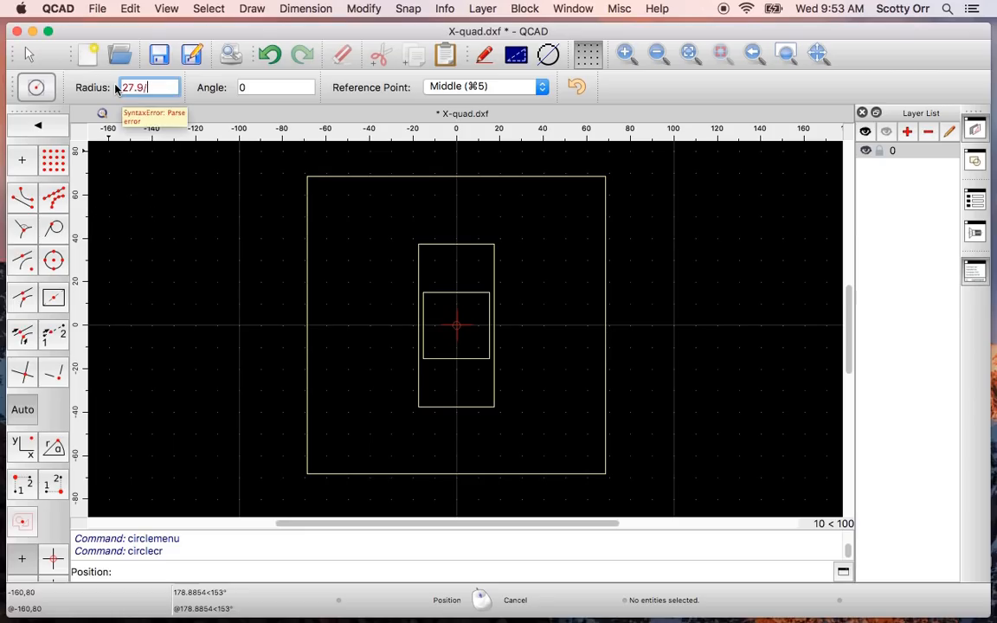
text(2)
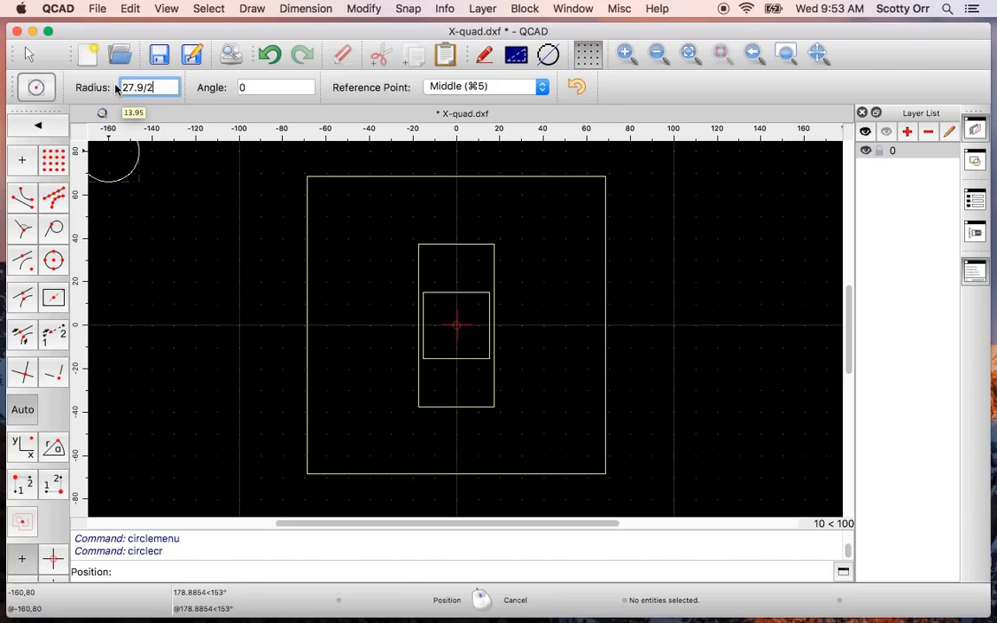
click(307, 177)
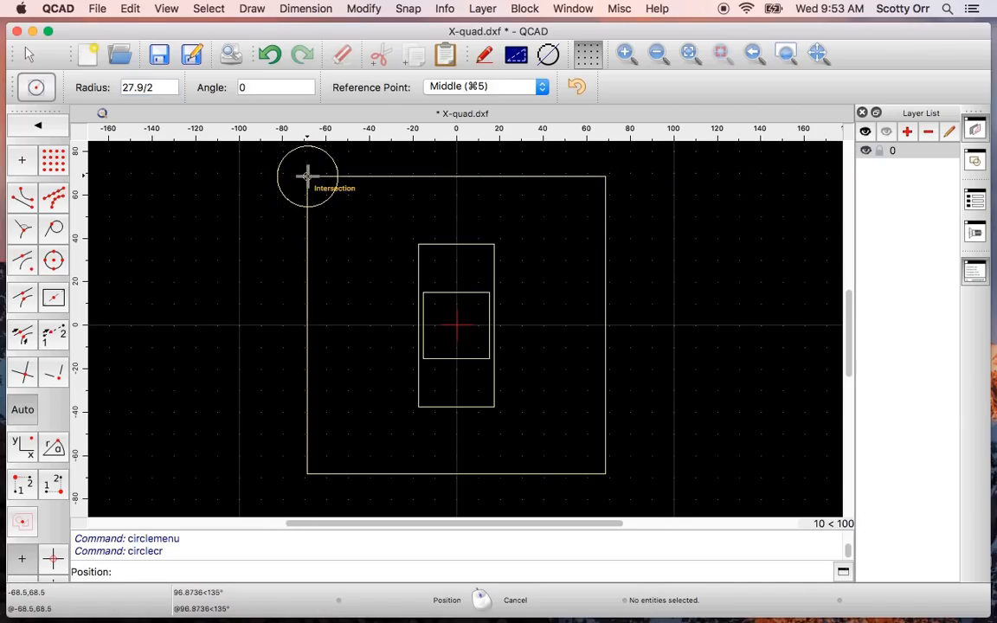
click(605, 176)
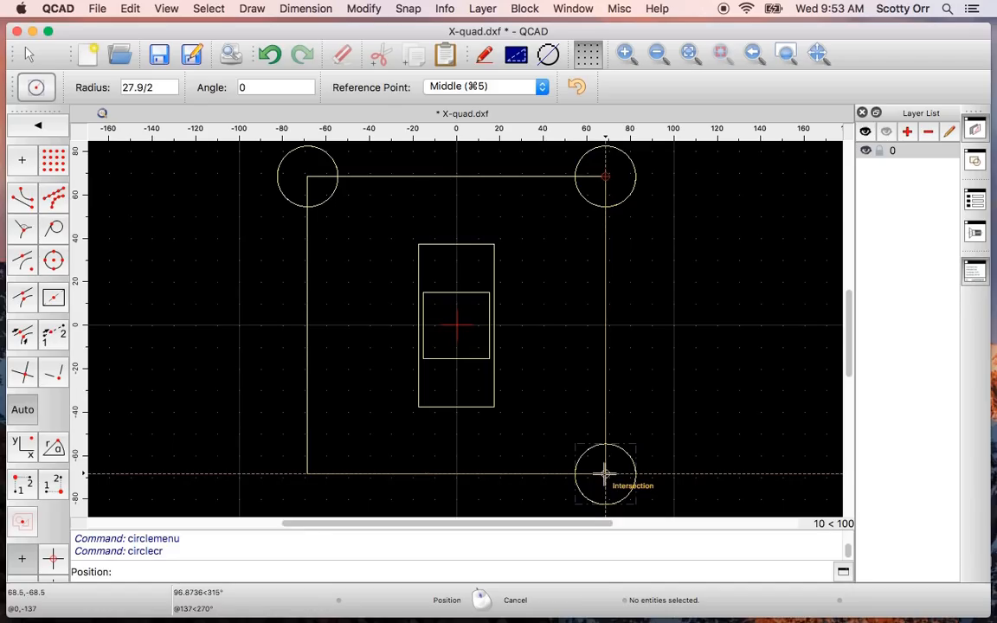
click(606, 475)
click(307, 475)
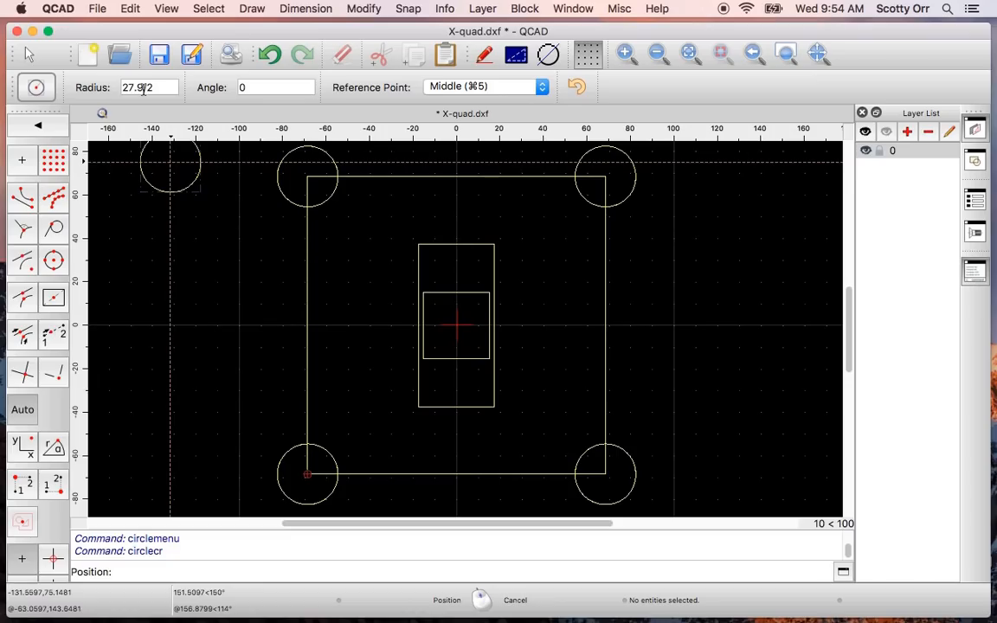
Add a circle of radius 19/2 centred on each of the four corners of the large square.
drag(144, 87, 122, 88)
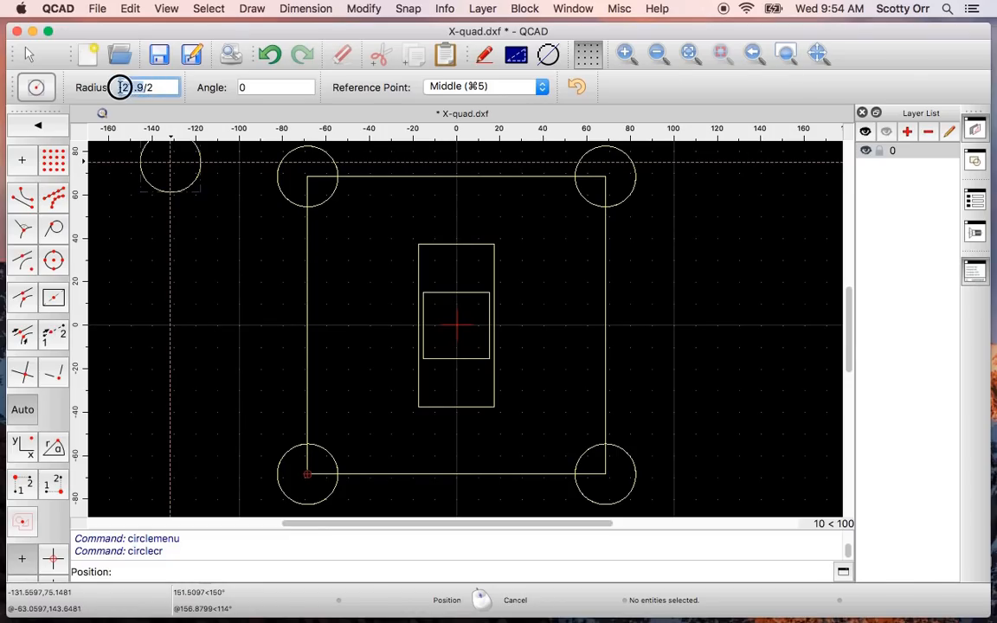
text(1/2)
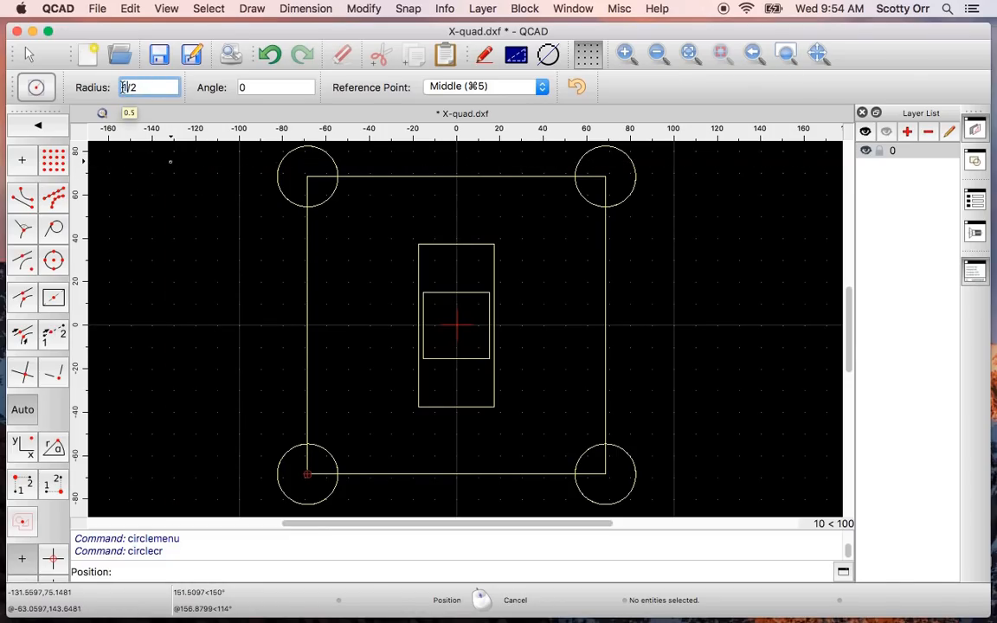
text(9)
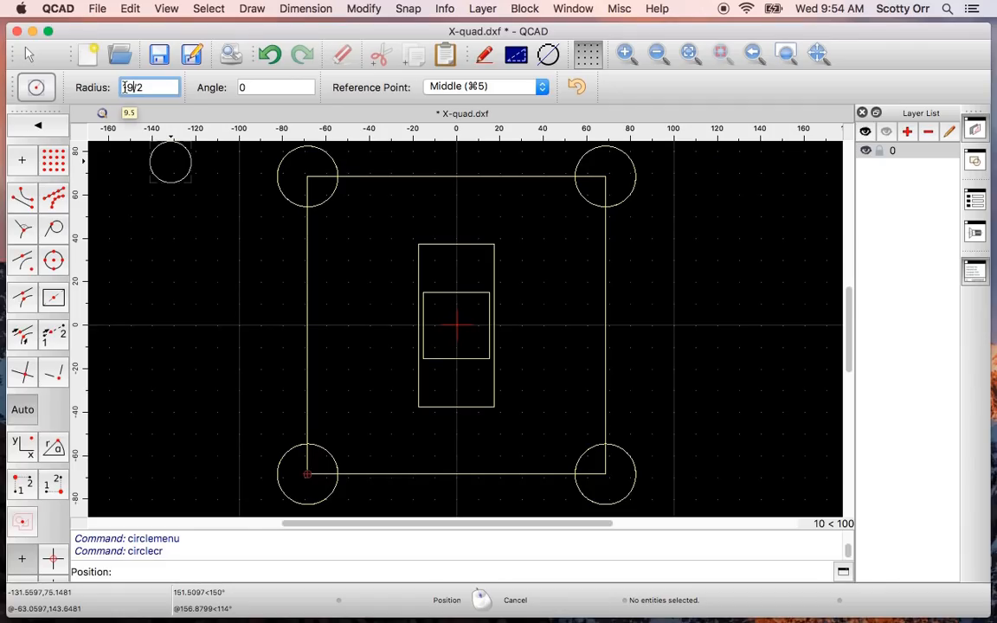
click(308, 178)
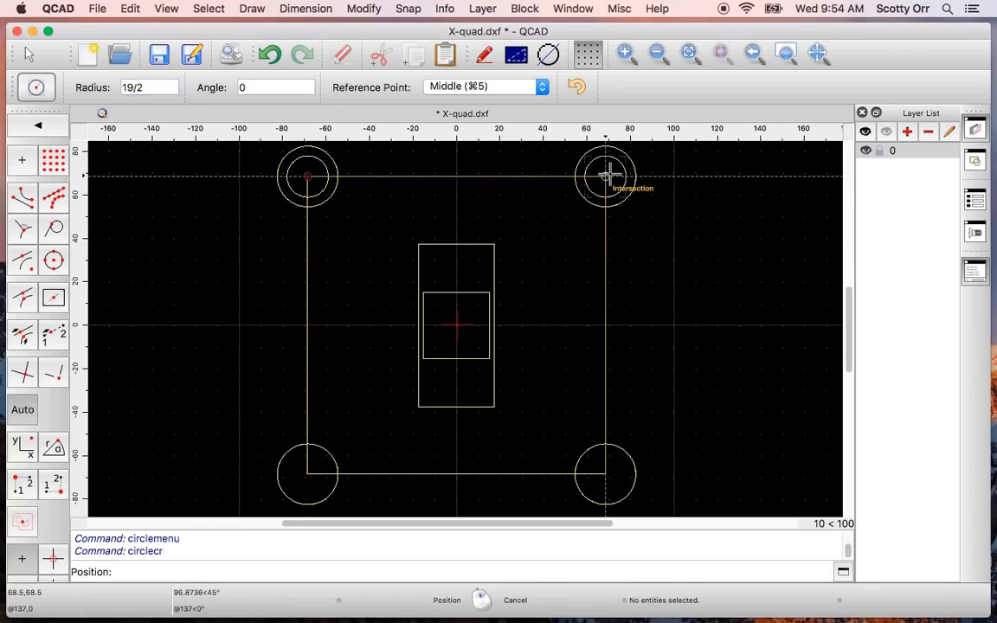
click(606, 177)
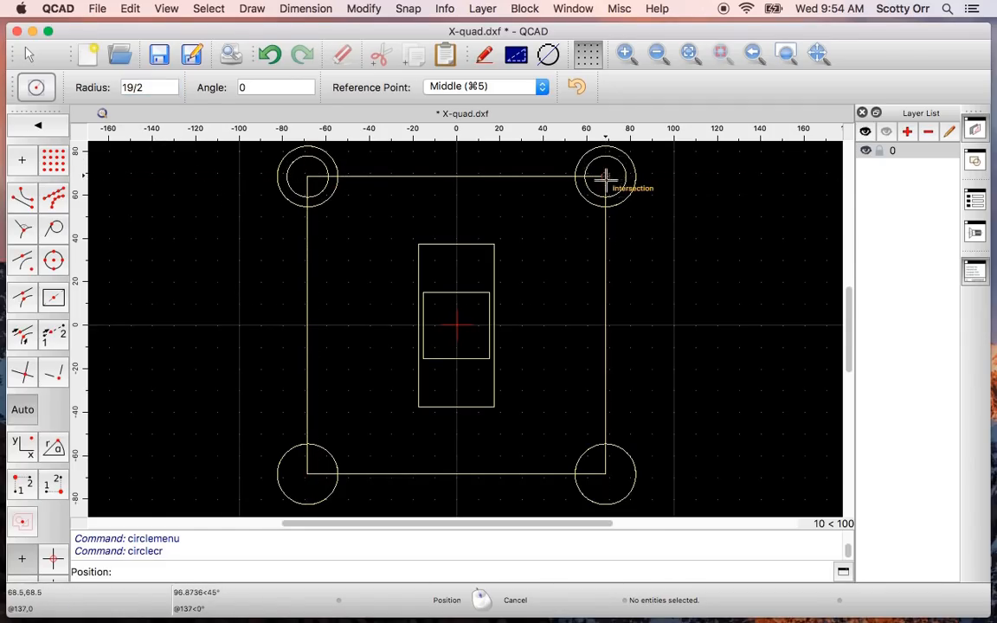
click(606, 473)
click(308, 474)
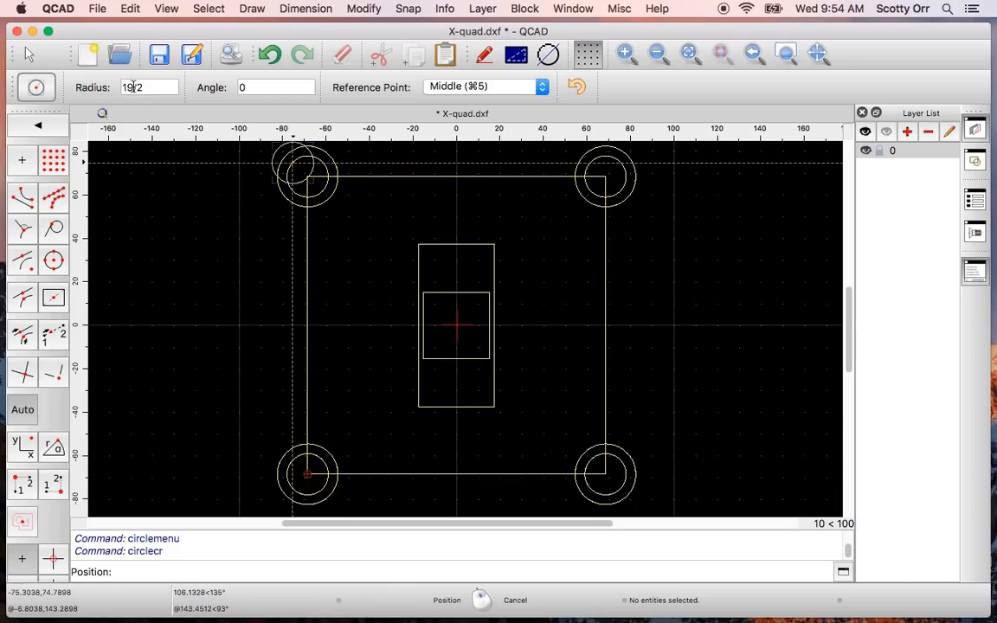
Add a circle of radius 16/2 at each corner of the large square, and leave the circle command.
triple_click(134, 85)
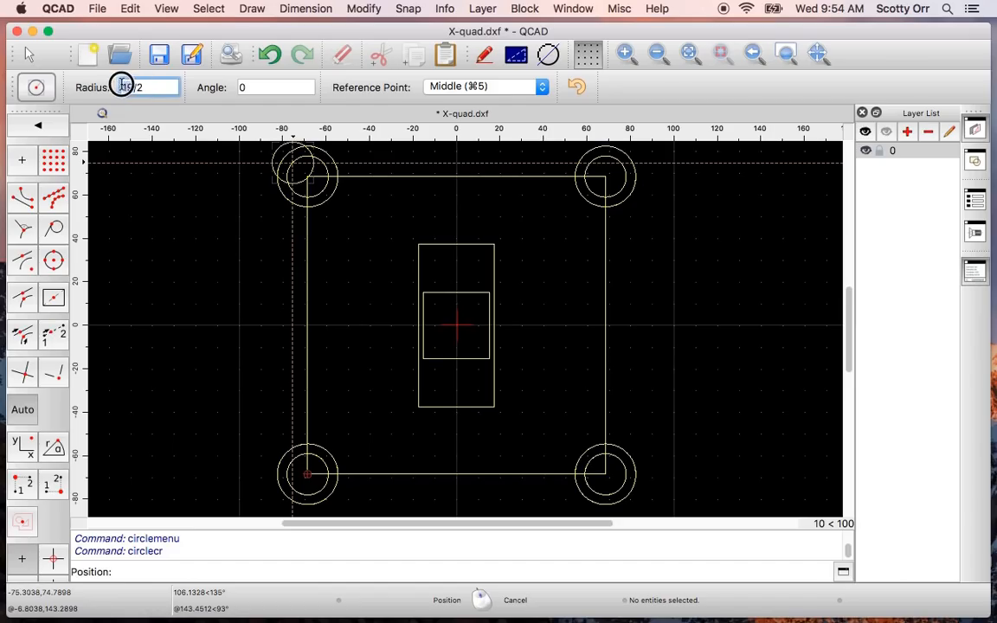
text(16/2)
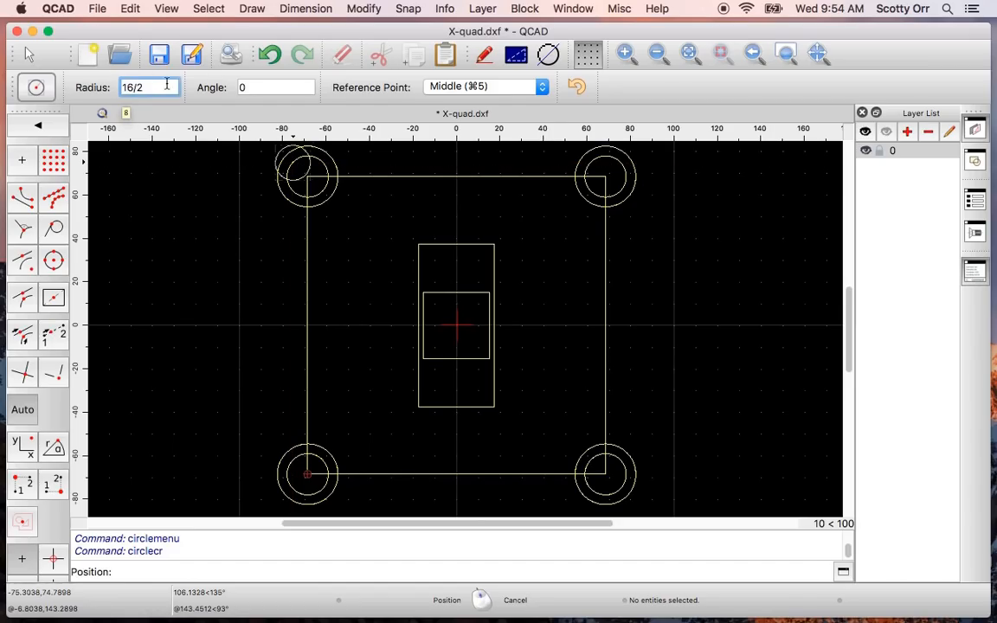
click(307, 176)
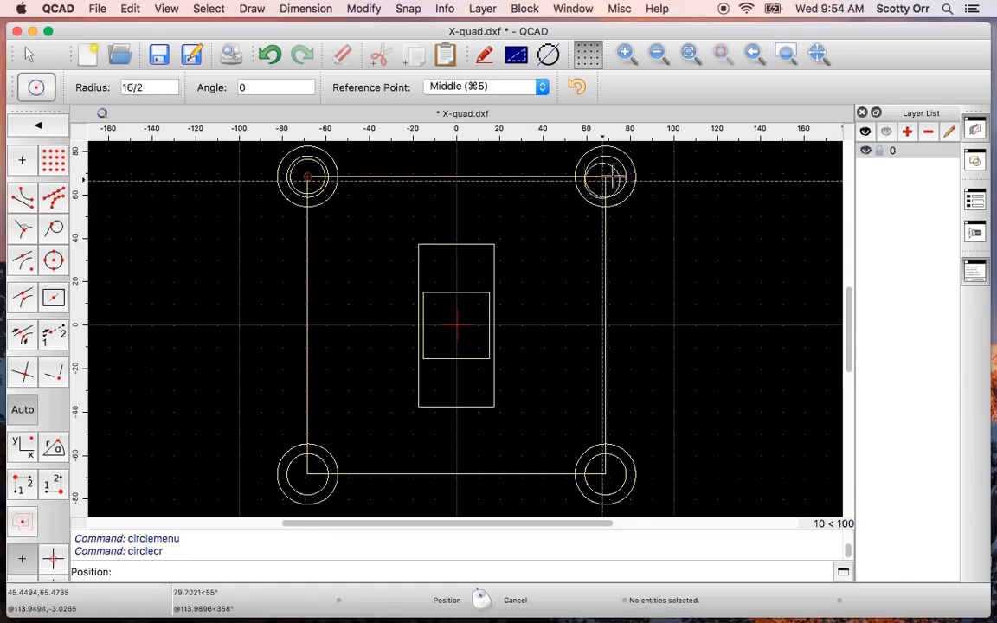
click(605, 176)
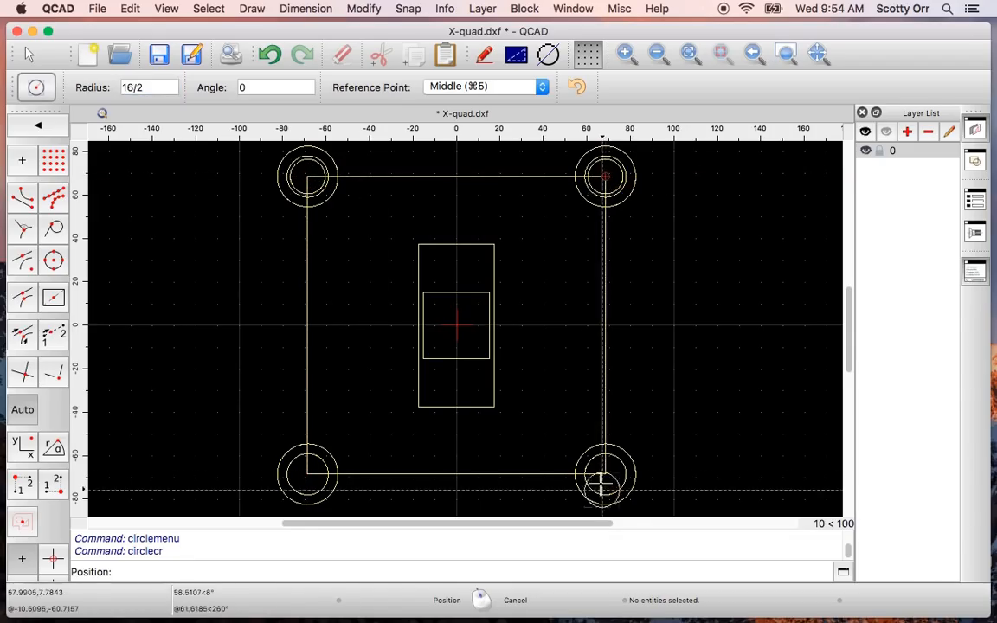
click(606, 475)
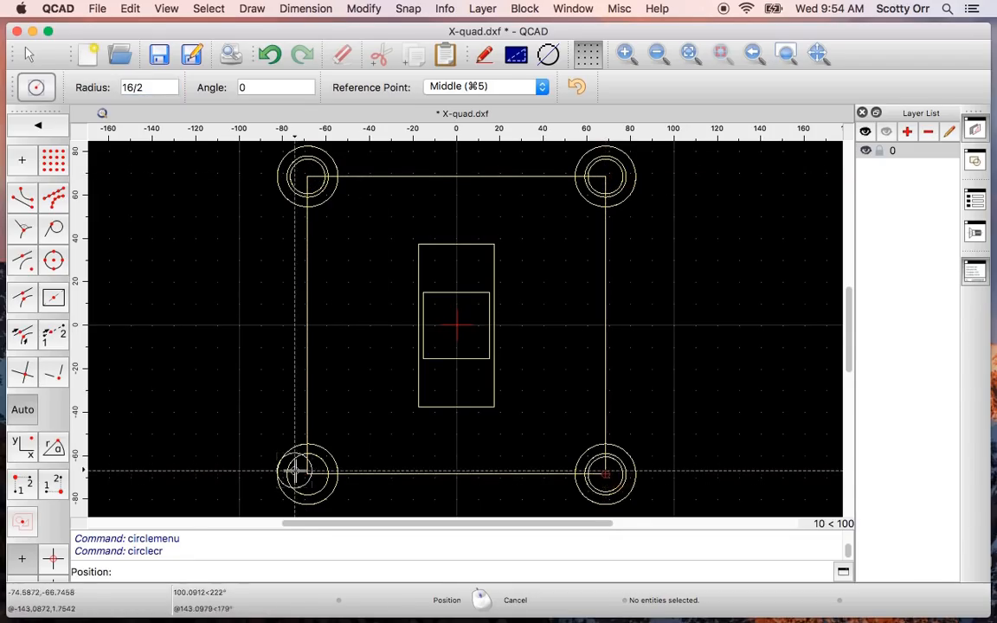
click(310, 473)
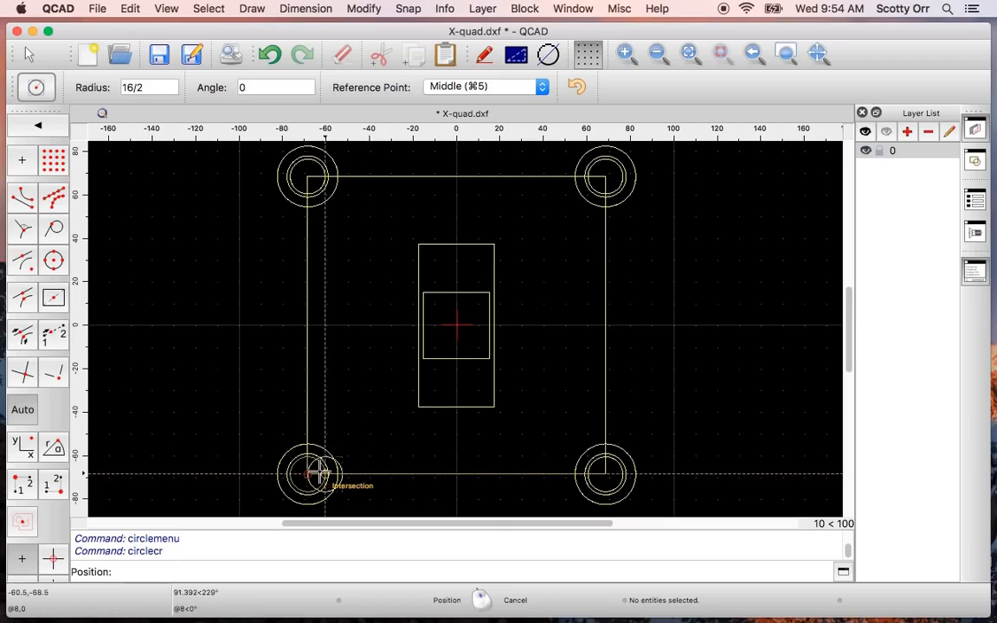
right_click(200, 327)
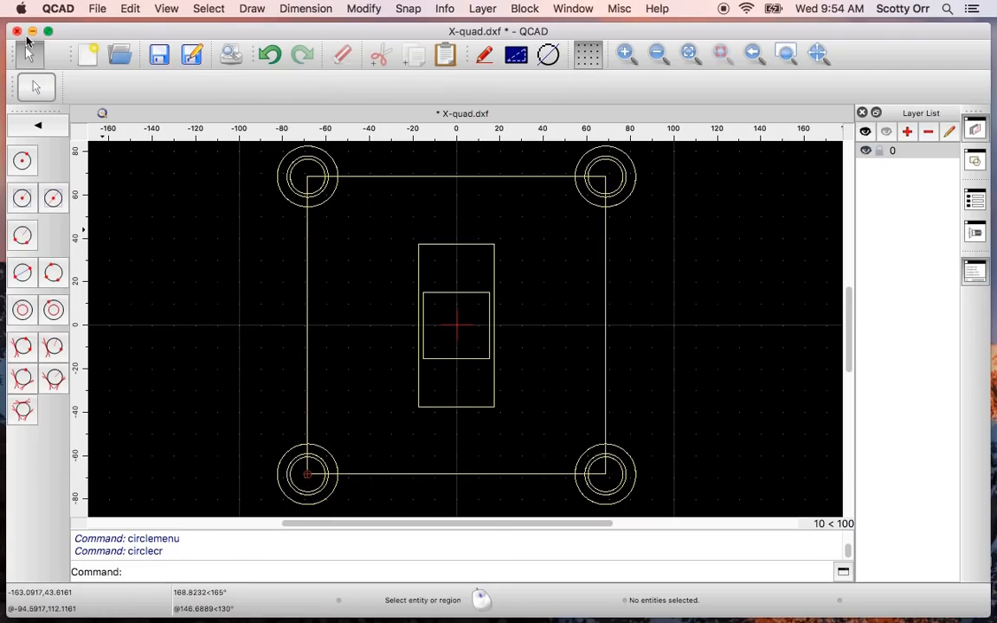
click(22, 52)
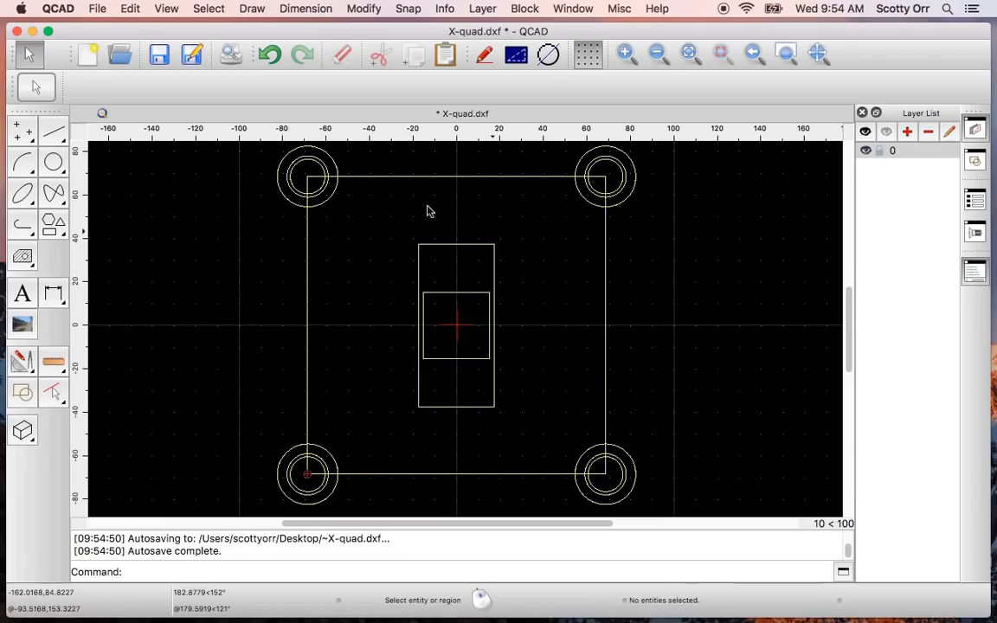
Draw both diagonals of the large square as two-point lines between opposite corners, and leave the line command.
click(54, 134)
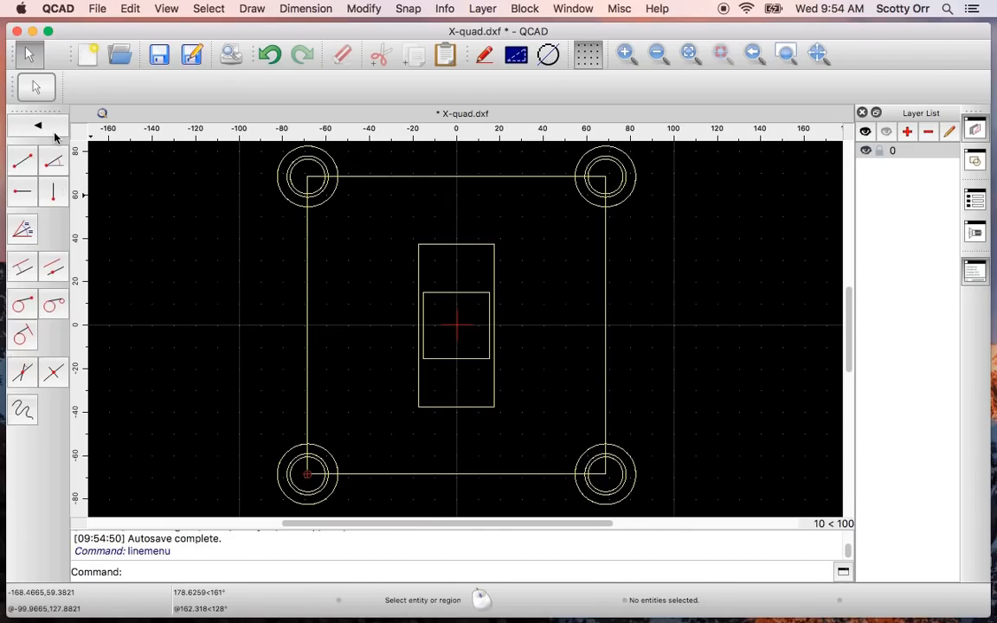
click(22, 165)
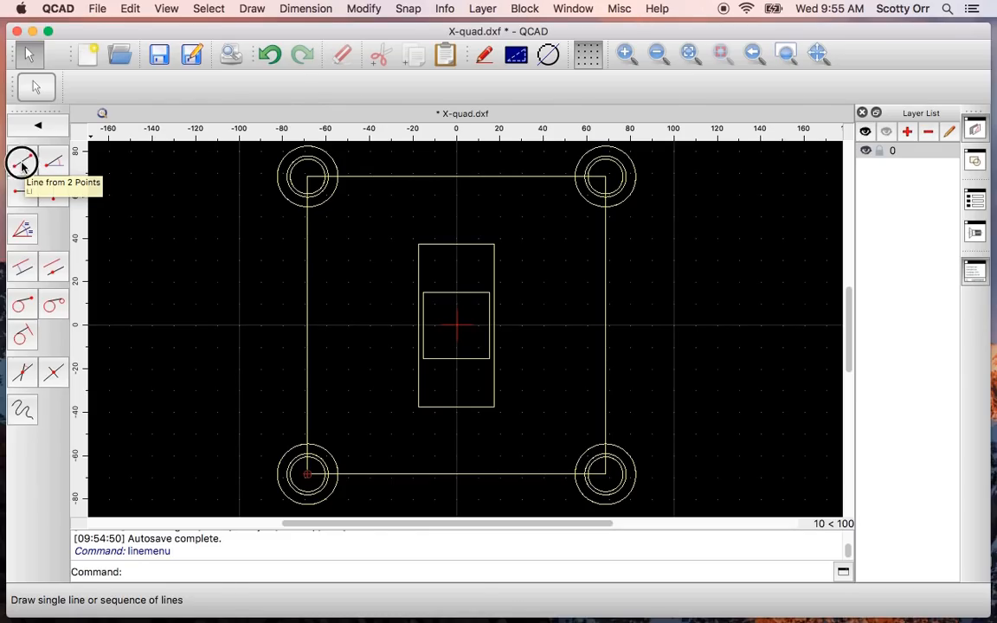
click(307, 177)
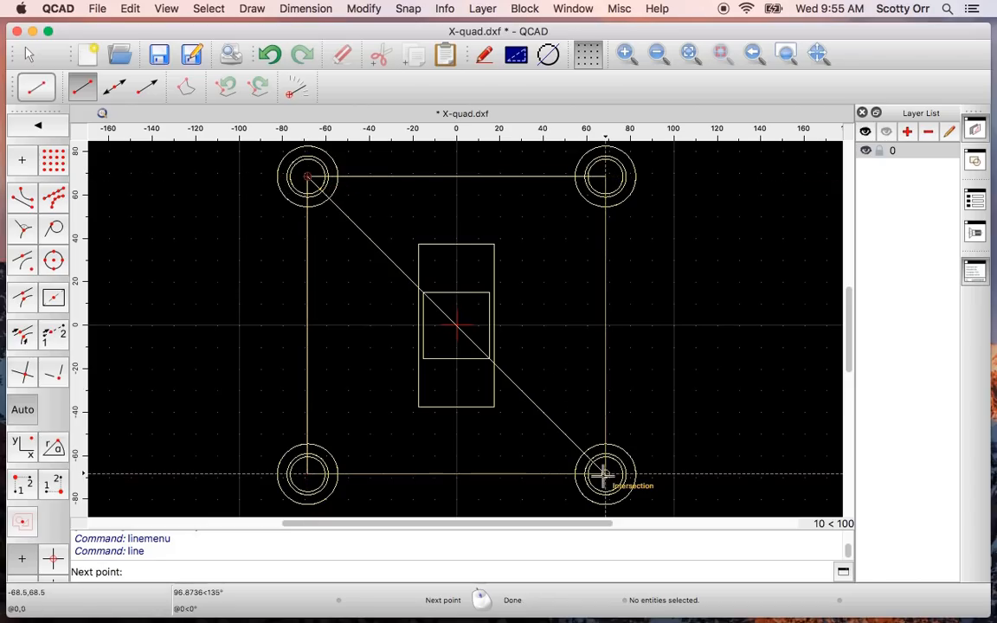
click(604, 474)
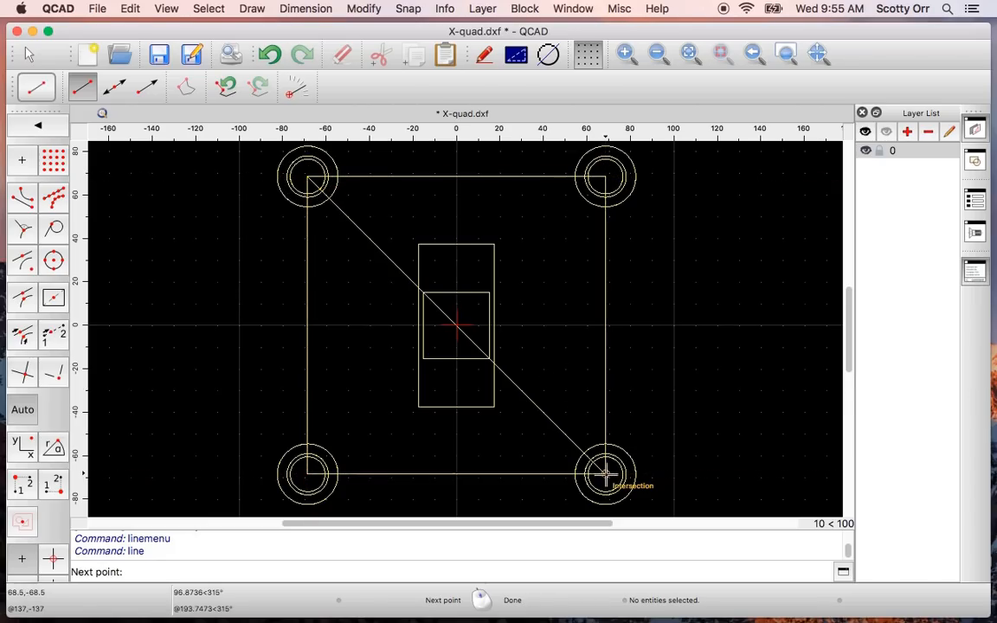
right_click(675, 313)
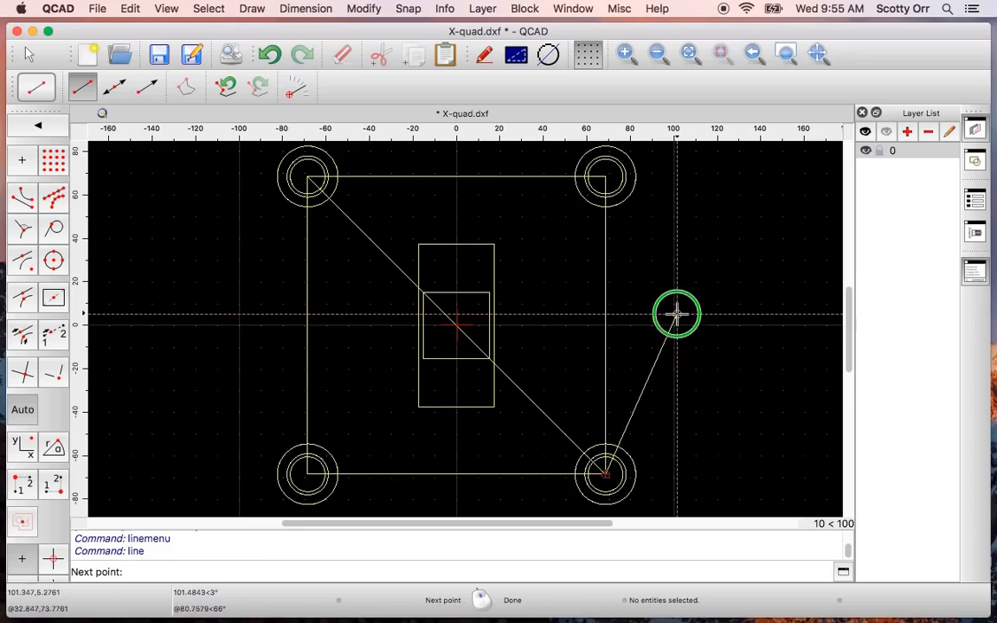
click(607, 177)
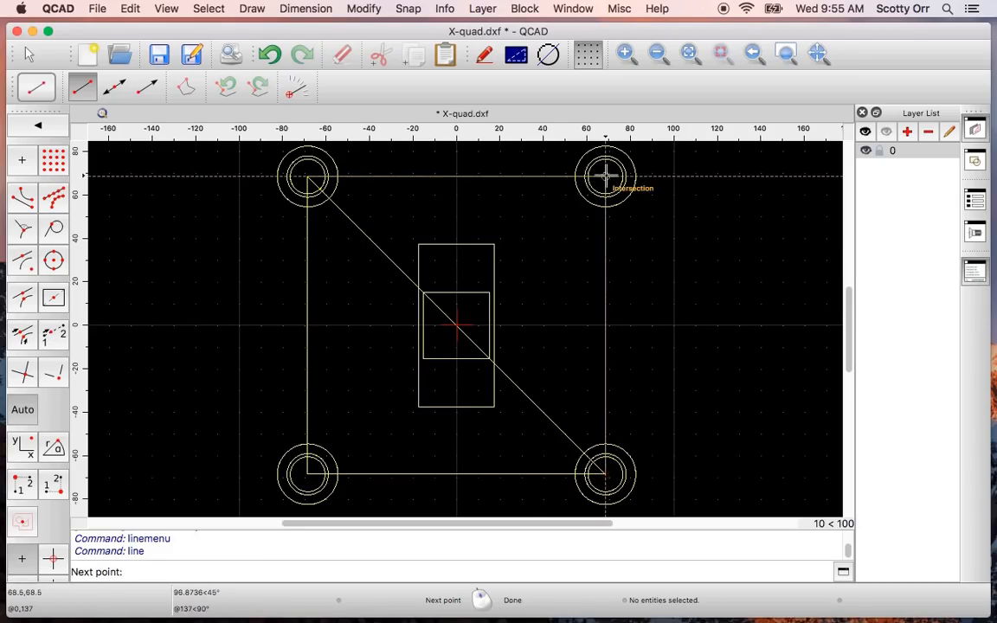
click(308, 472)
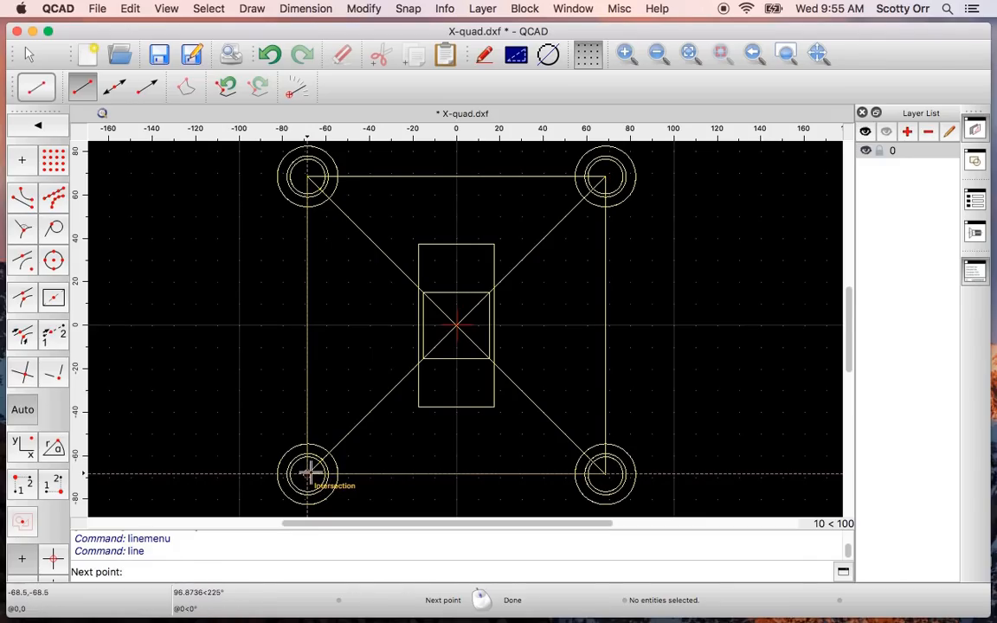
right_click(207, 350)
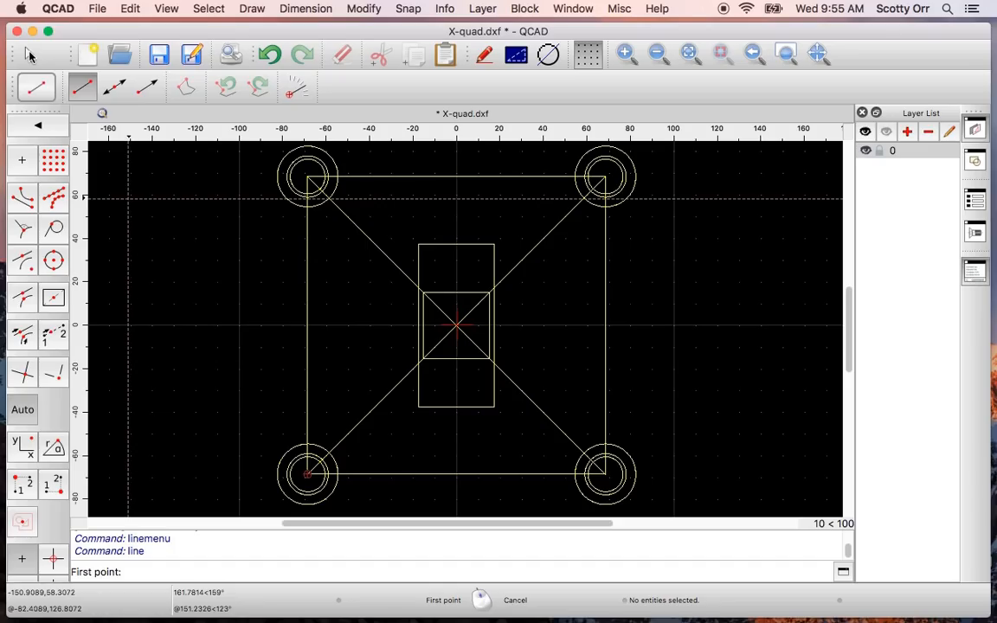
click(30, 55)
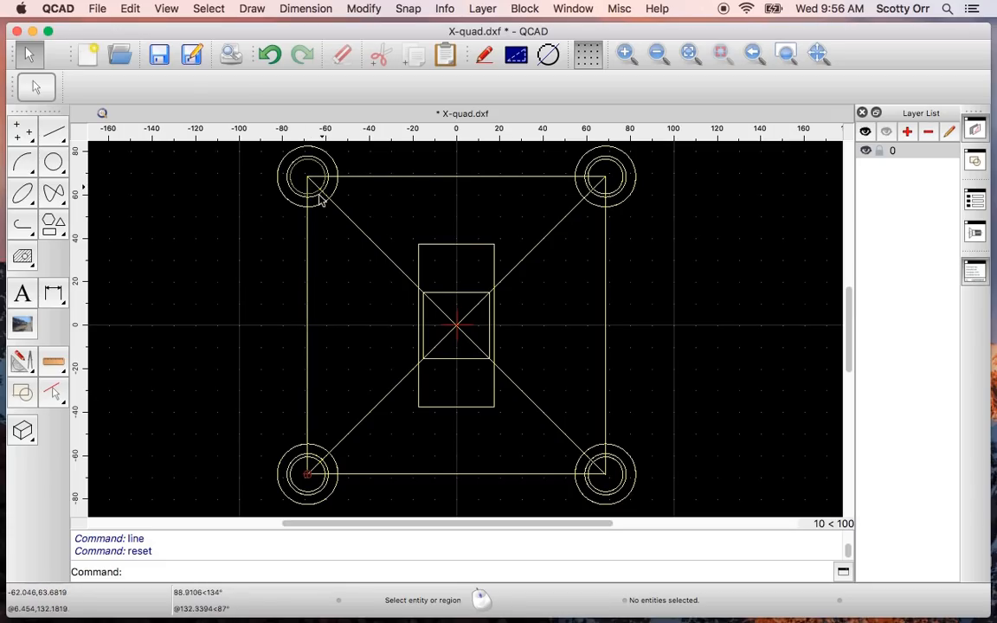
Delete the four sides of the large outer square, keeping the diagonals and circles, and save the drawing.
click(309, 318)
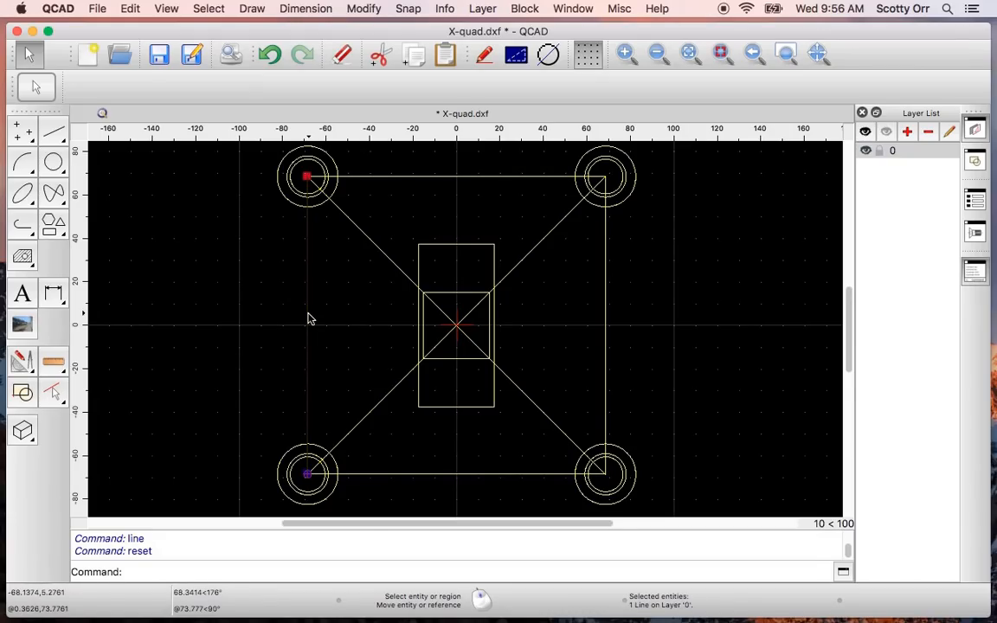
click(463, 176)
click(606, 297)
click(464, 474)
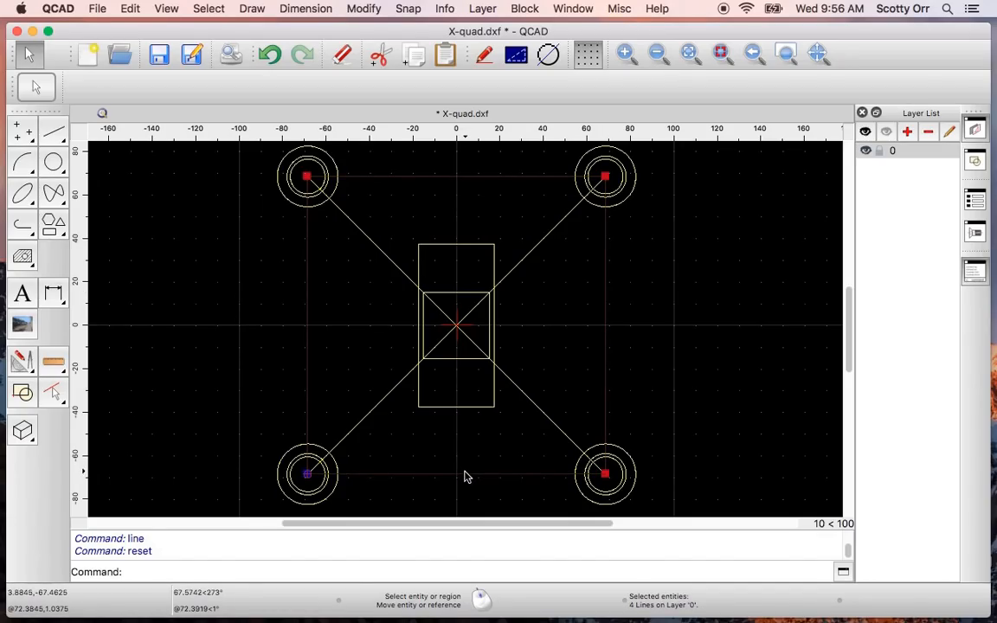
key(Delete)
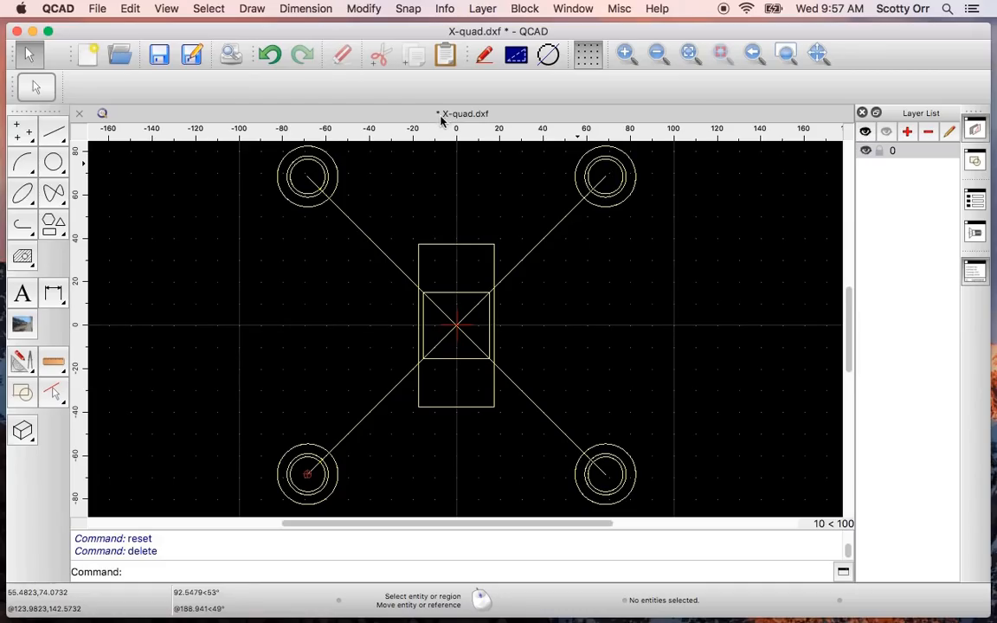
click(160, 55)
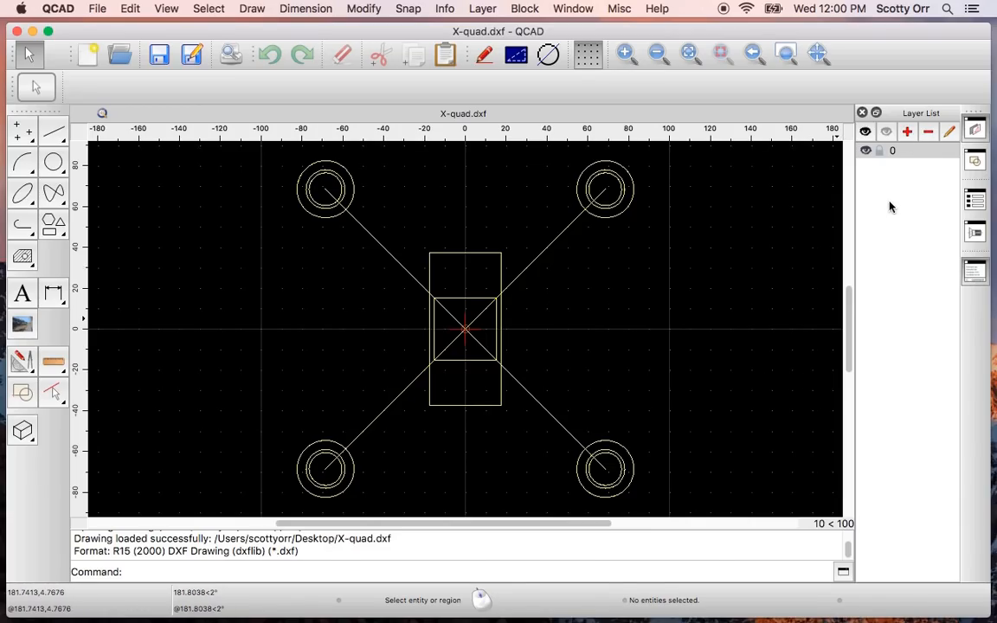
Add a new layer named Main Frame with its default attributes and make it the active layer.
click(908, 132)
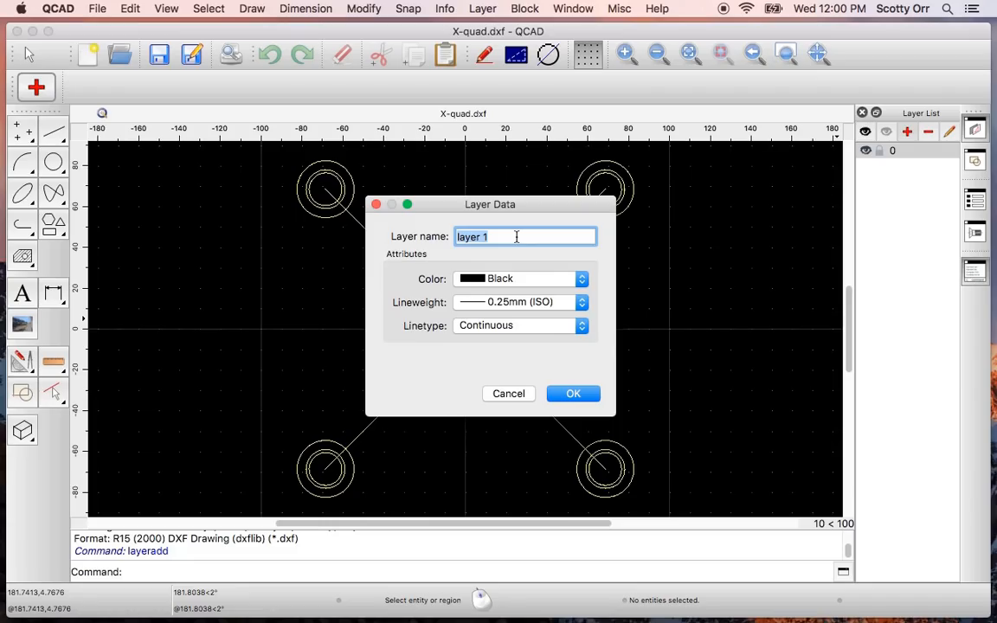
text(Main )
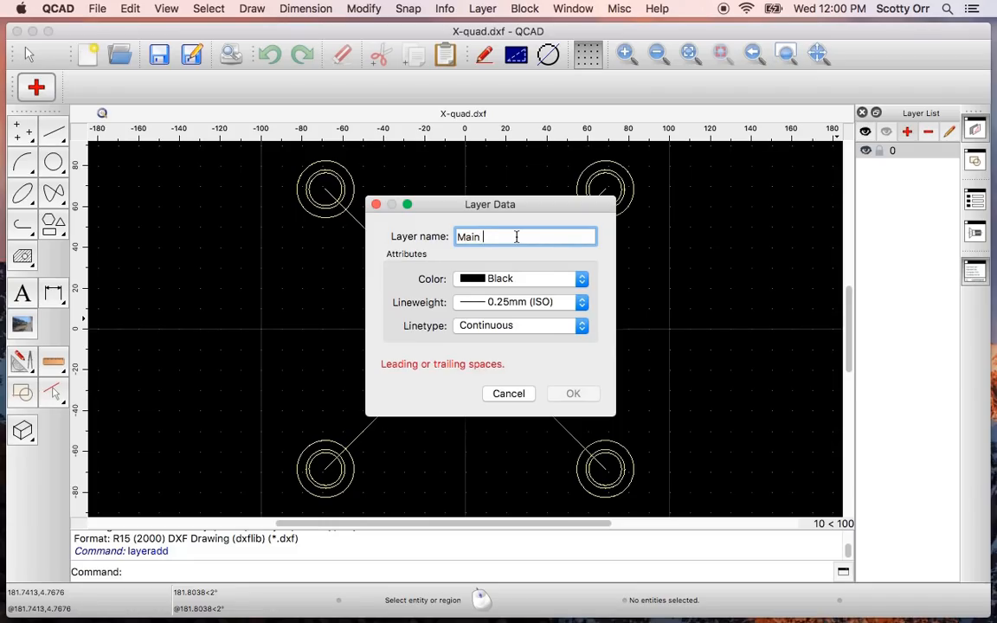
text(Fra)
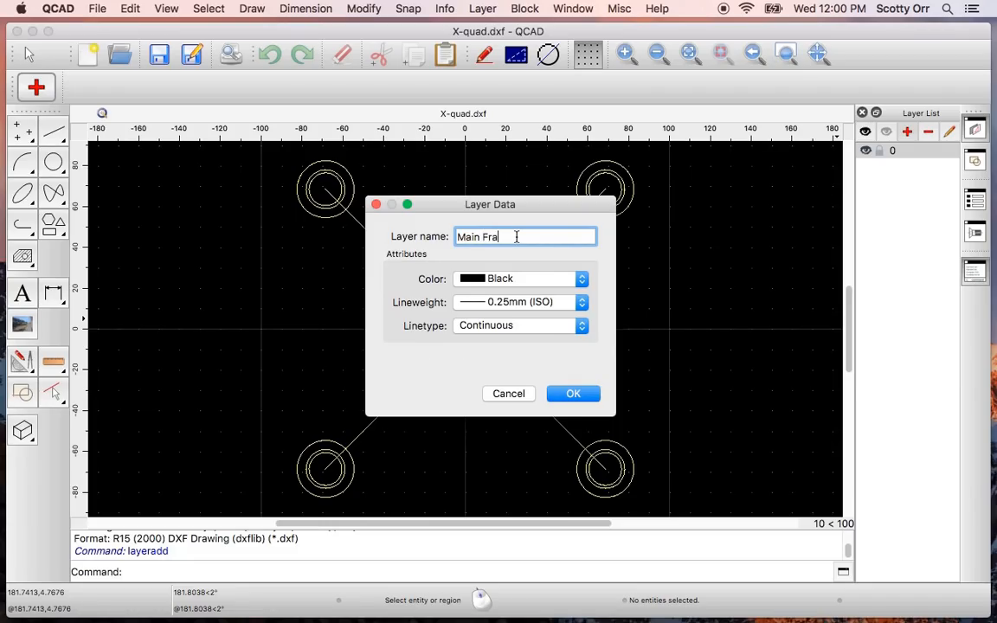
text(me)
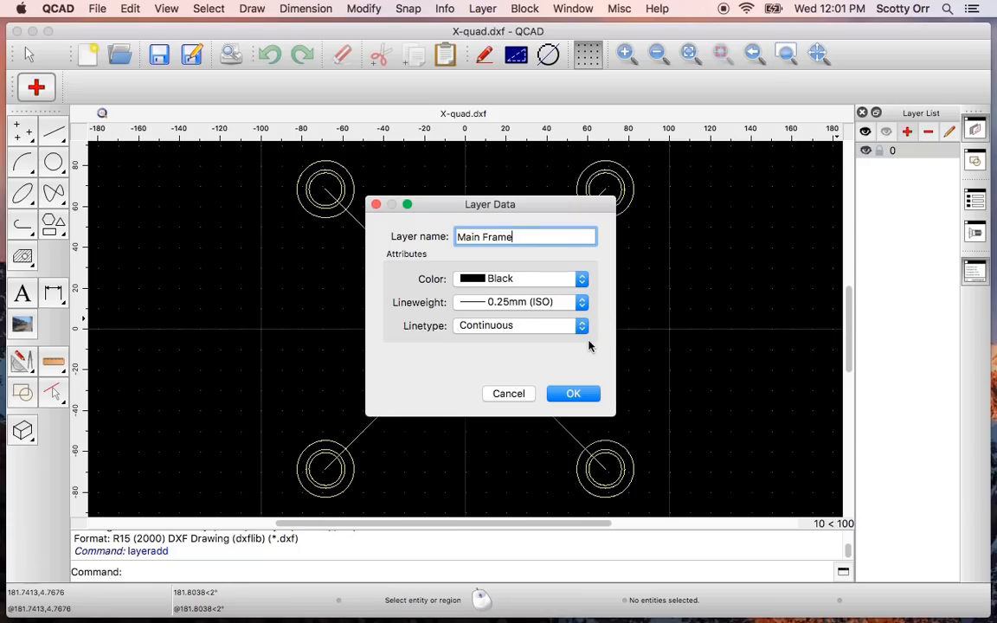
click(573, 393)
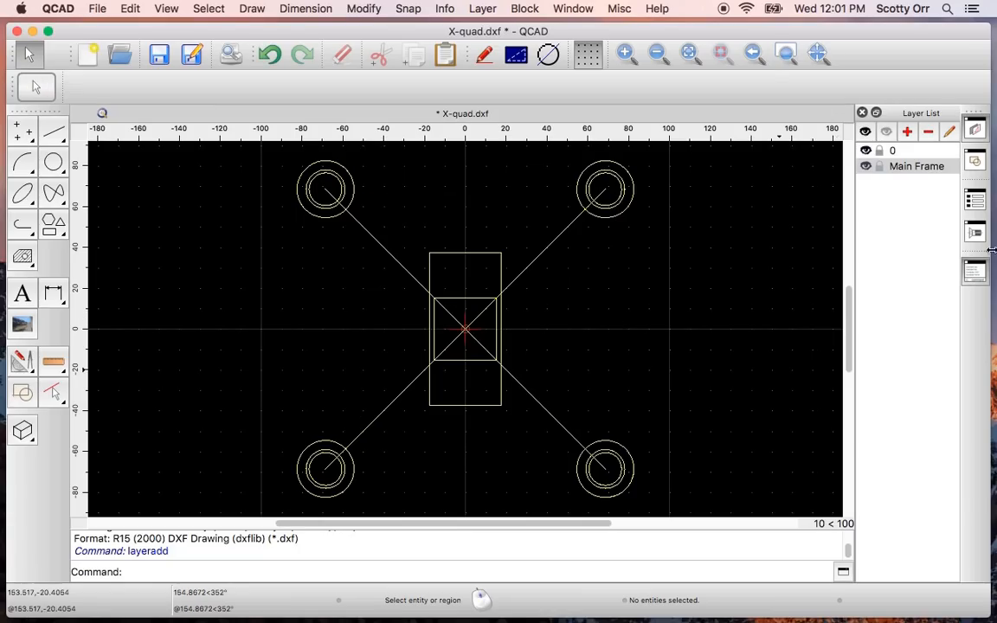
click(918, 168)
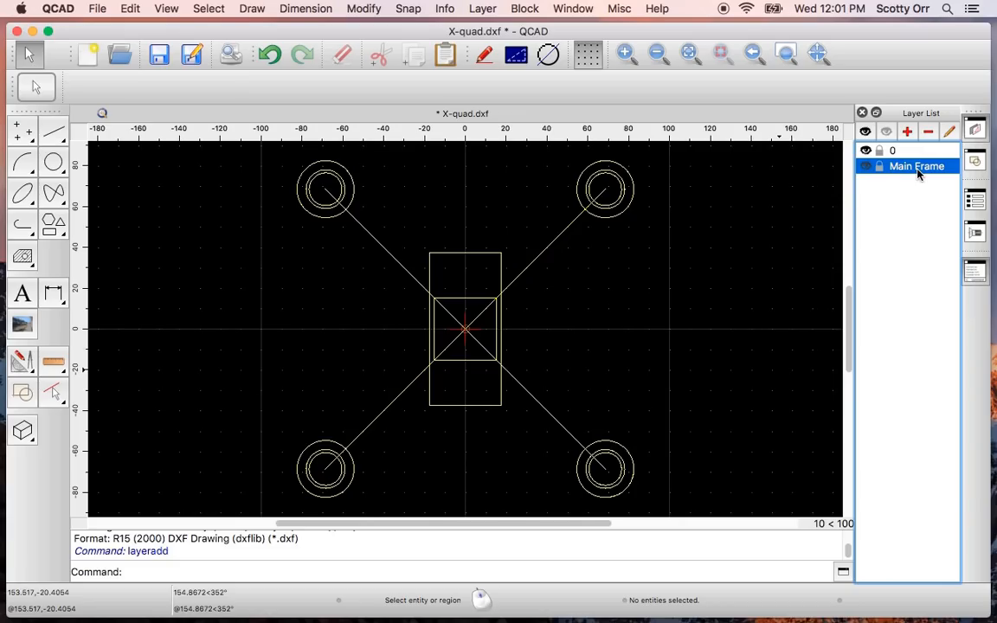
click(924, 152)
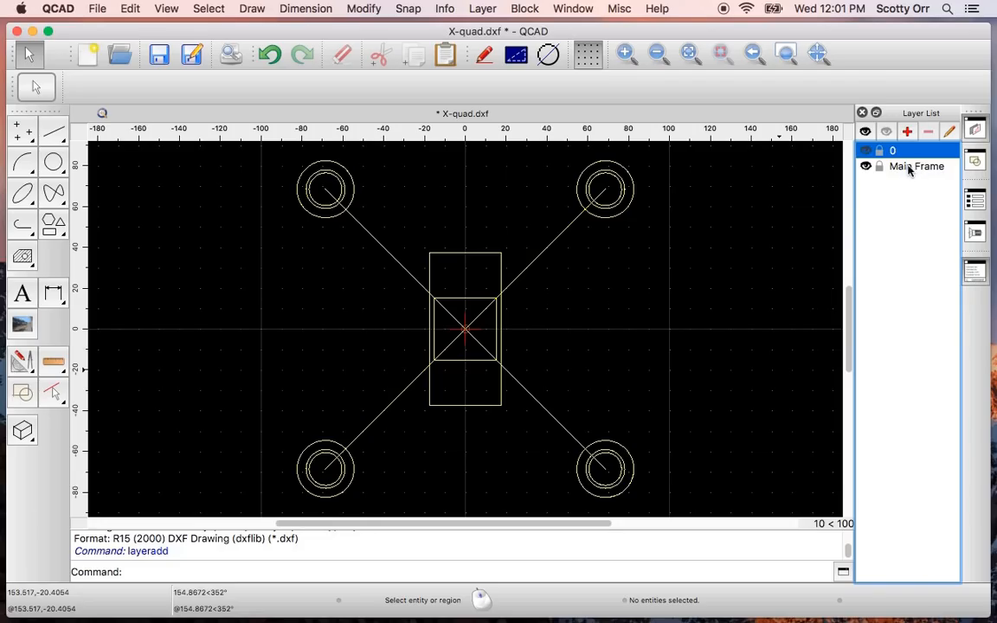
click(909, 169)
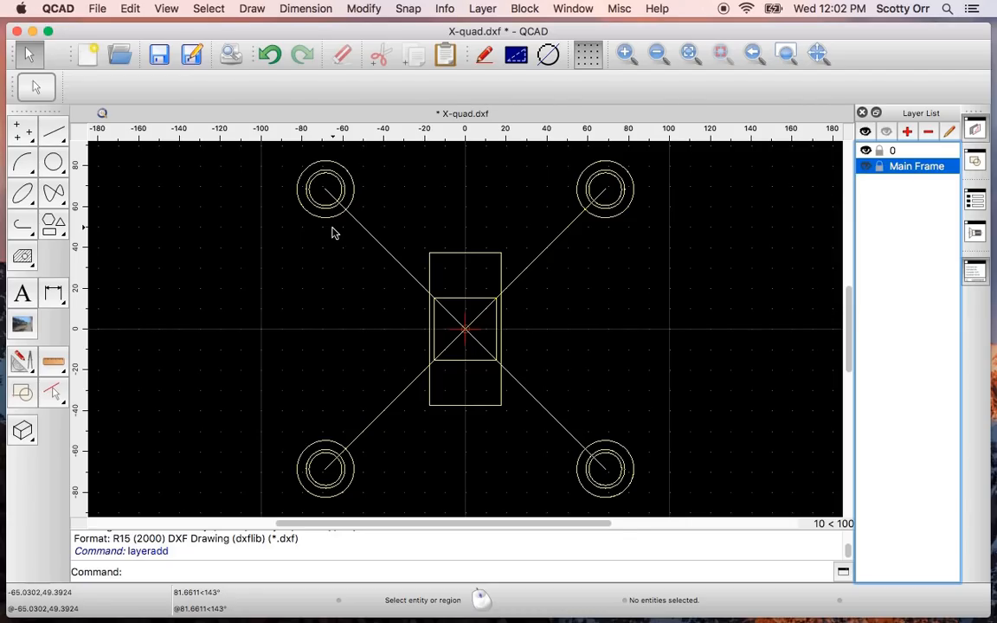
Draw a circle of radius 31/2 centred on each of the four diagonal ends, and check them with layer 0 briefly hidden.
click(55, 164)
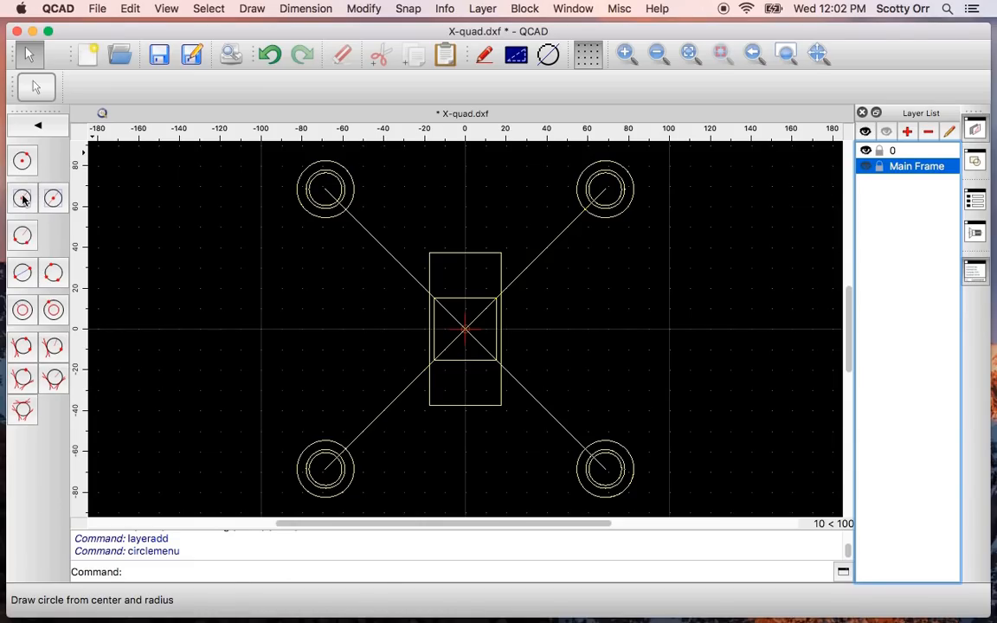
click(23, 200)
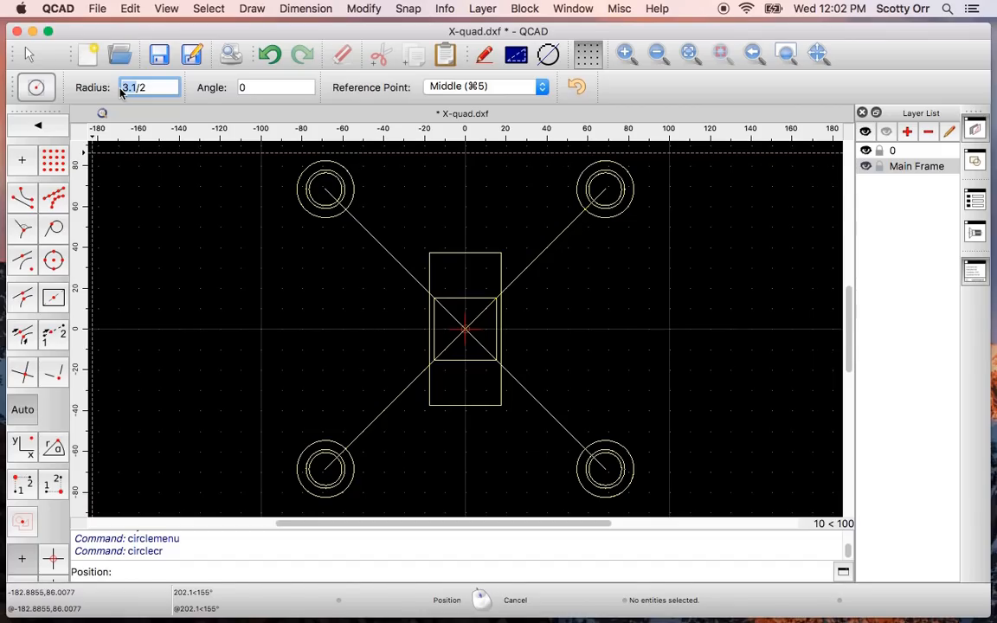
click(121, 89)
key(BackSpace)
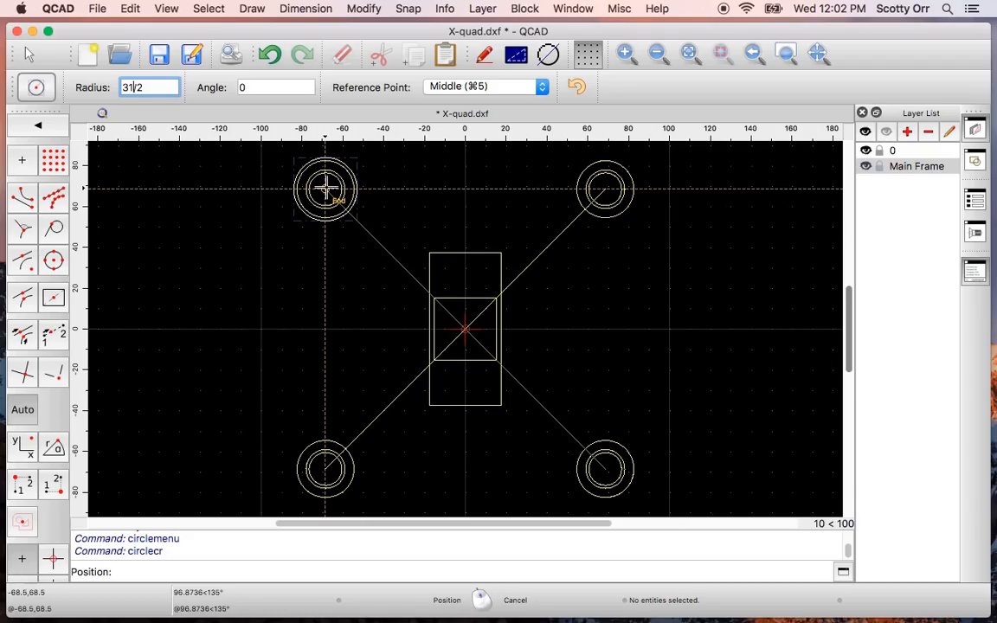
click(326, 189)
click(605, 189)
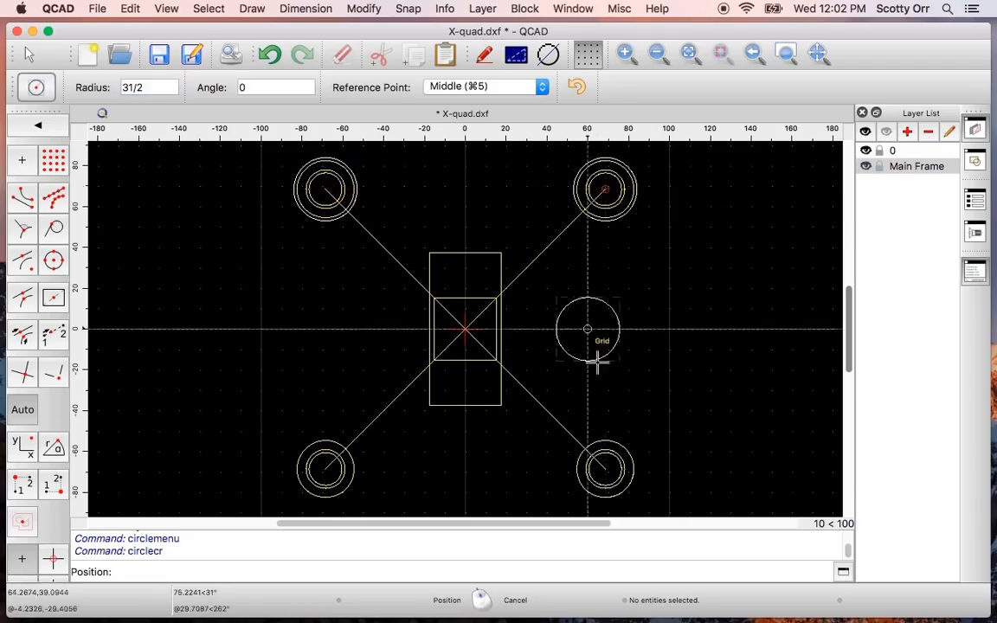
click(606, 470)
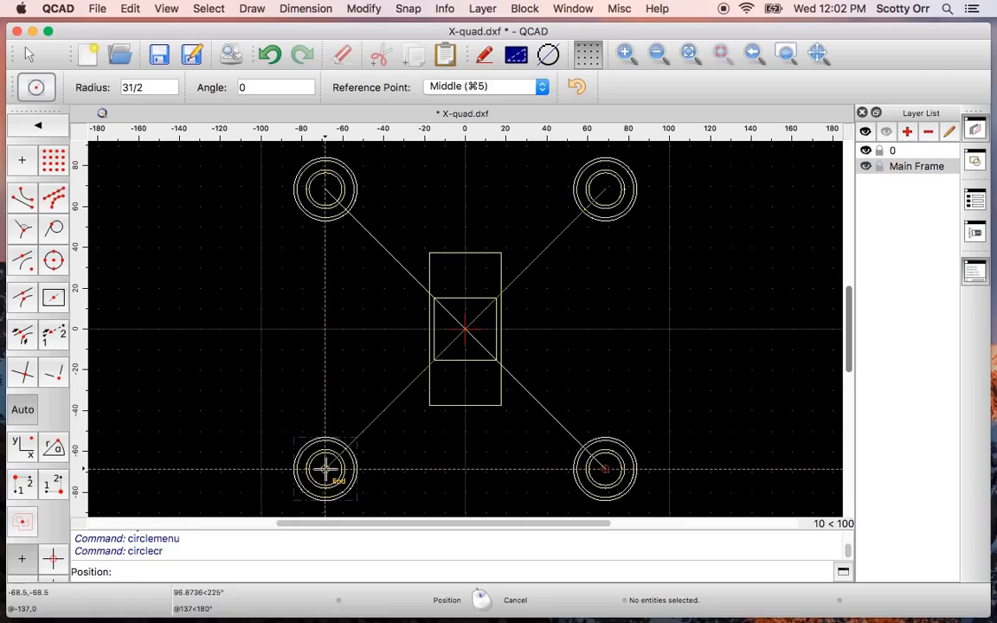
click(325, 470)
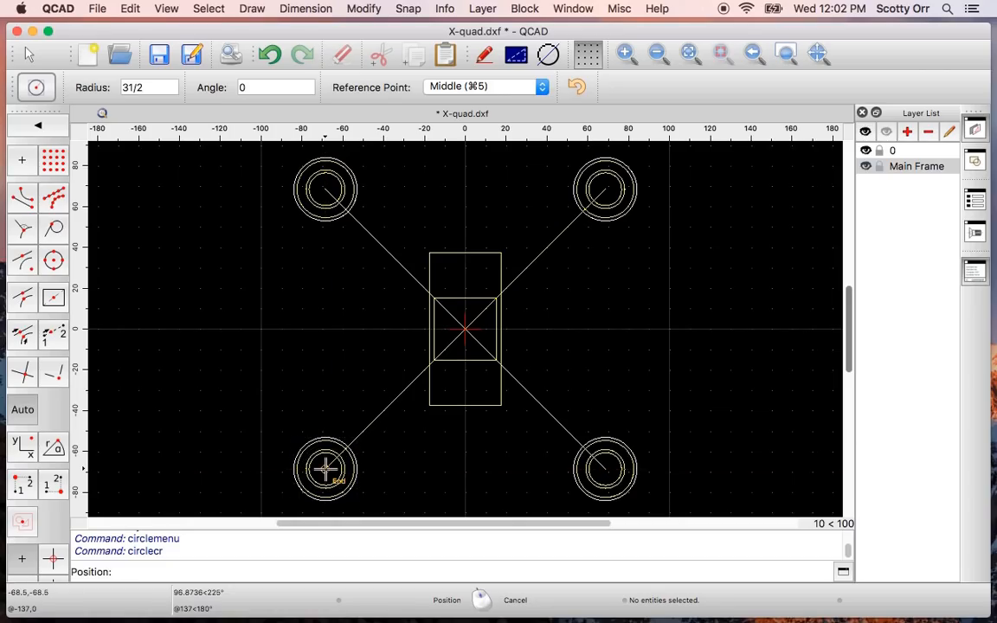
click(28, 54)
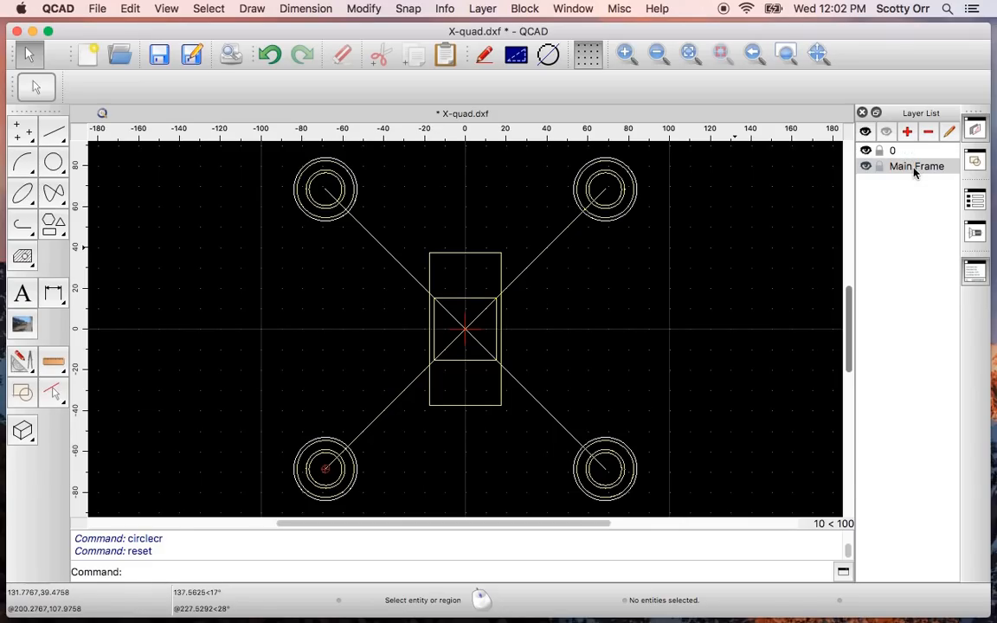
click(865, 152)
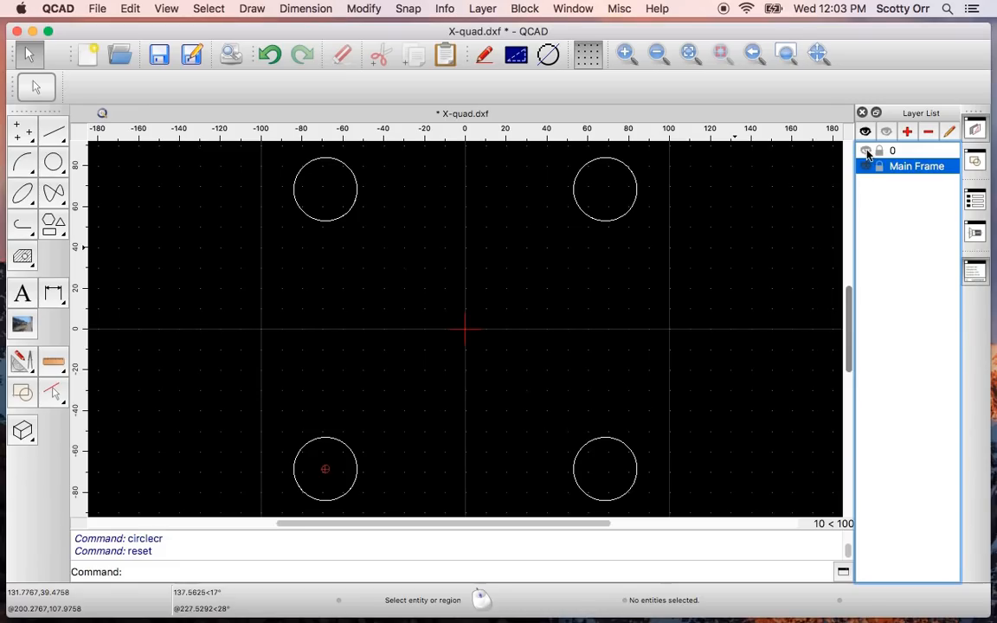
click(867, 151)
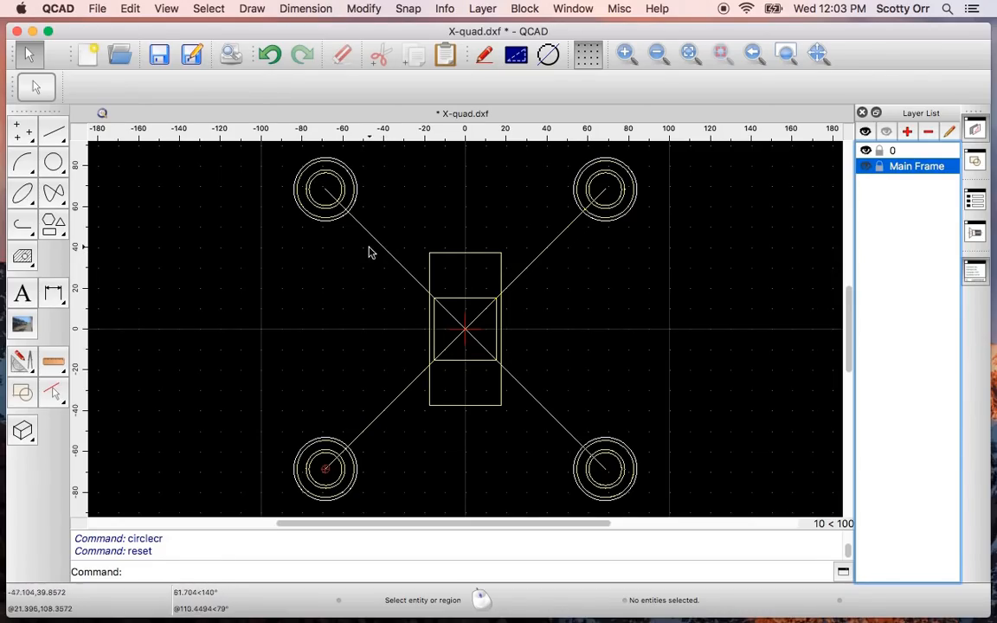
Draw parallel lines at distance 7 on both sides of both diagonals, check them with layer 0 briefly hidden, and leave the command.
click(56, 134)
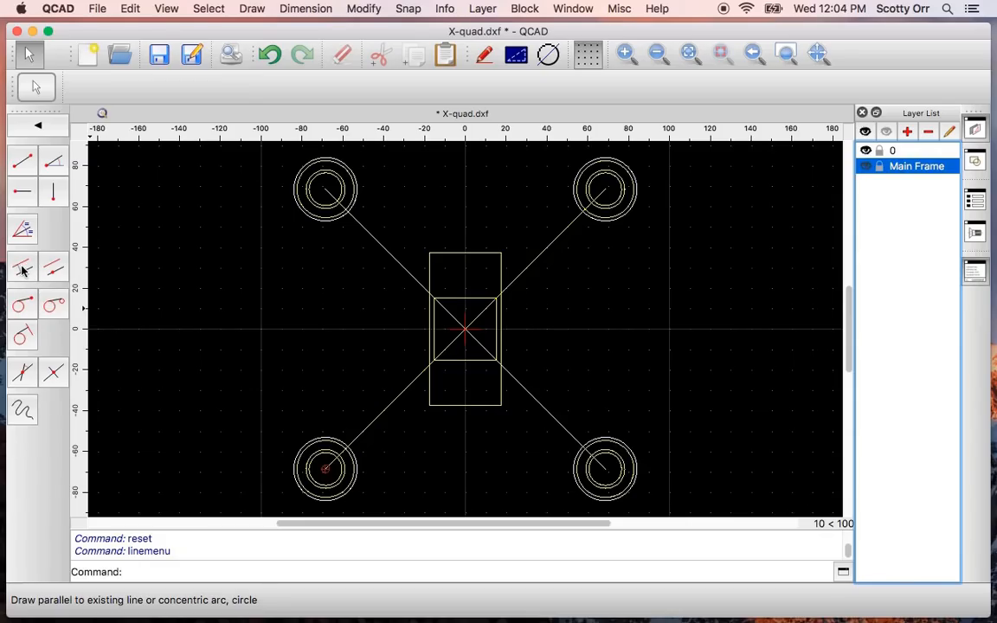
click(23, 269)
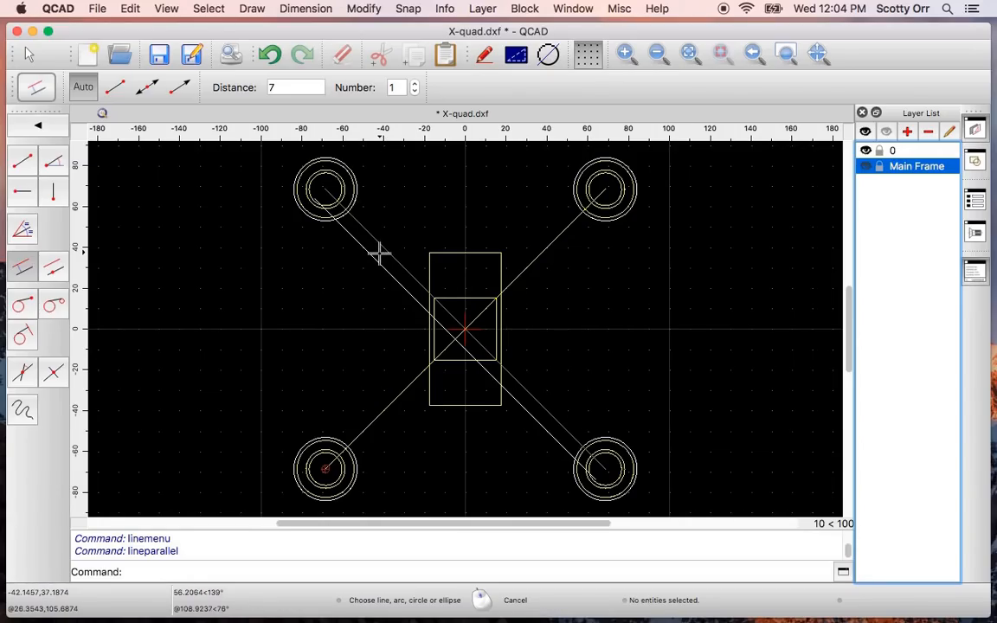
click(379, 252)
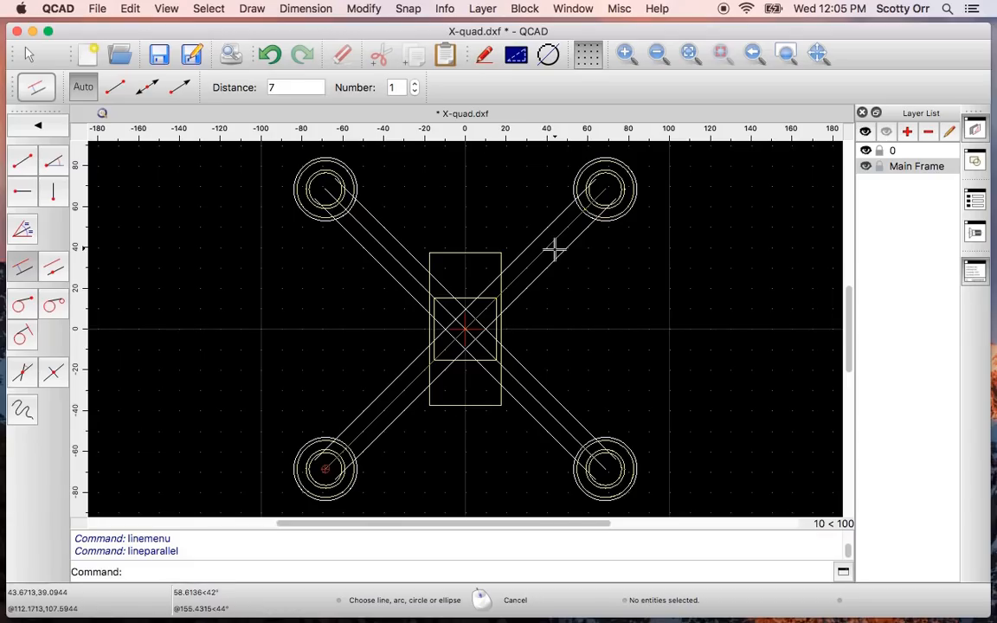
click(867, 153)
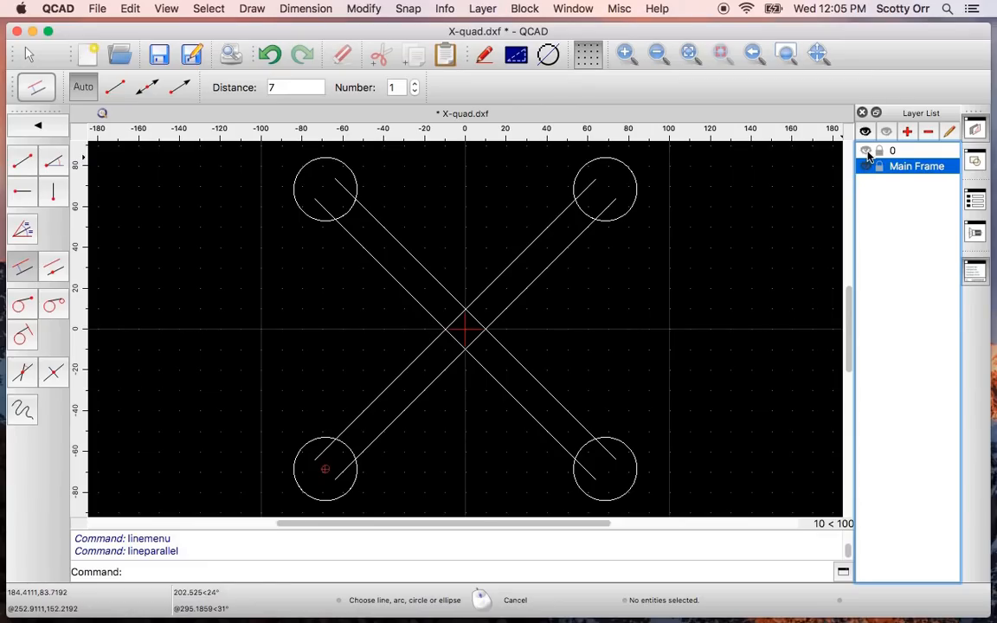
click(867, 152)
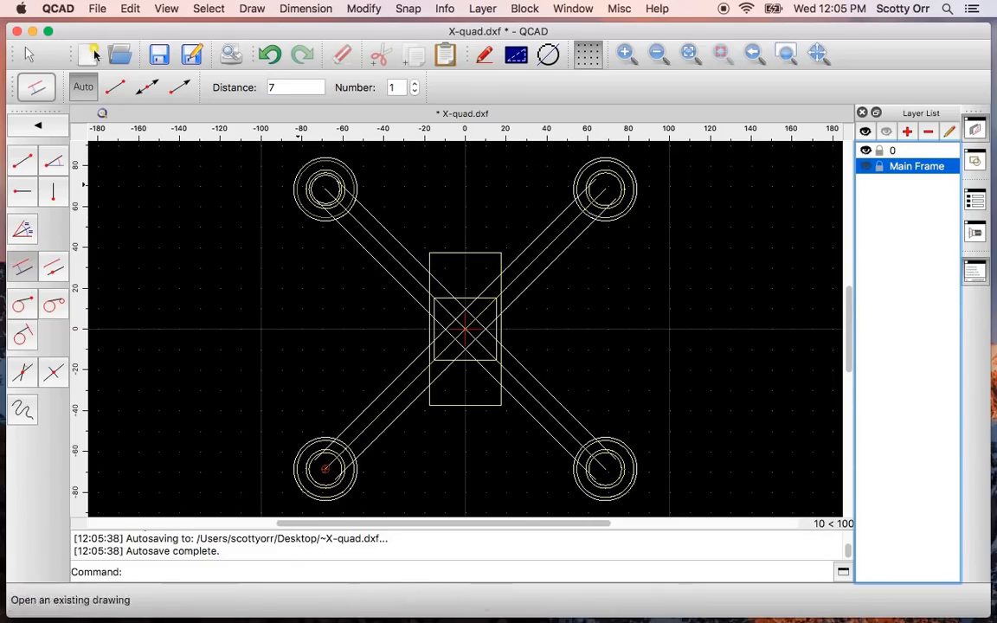
click(30, 55)
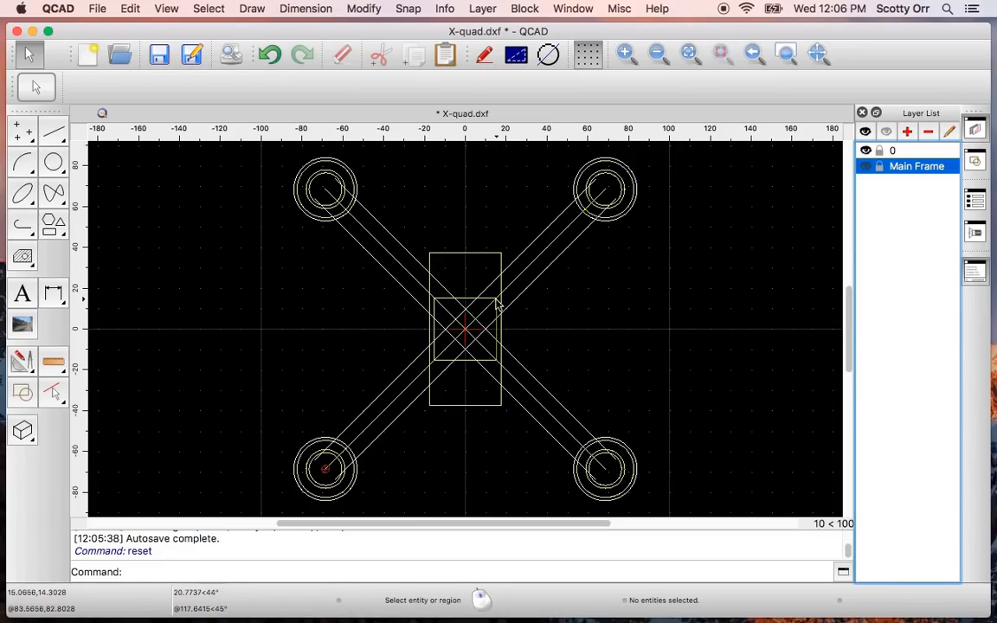
Draw a circle of radius 3.1/2 centred on each of the four corners of the small central square, and leave the circle command.
click(54, 161)
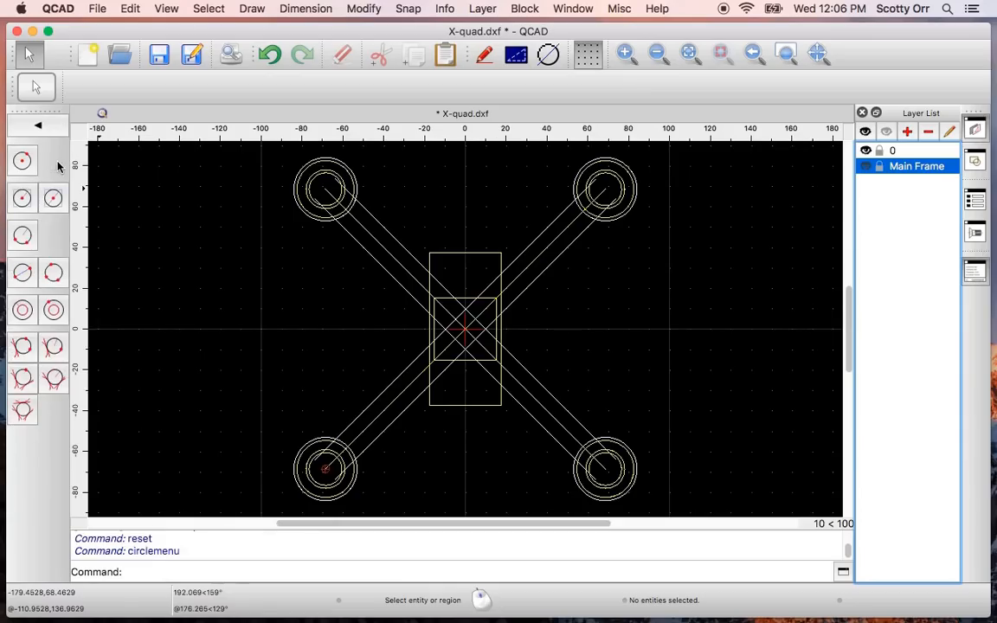
click(23, 201)
double_click(133, 87)
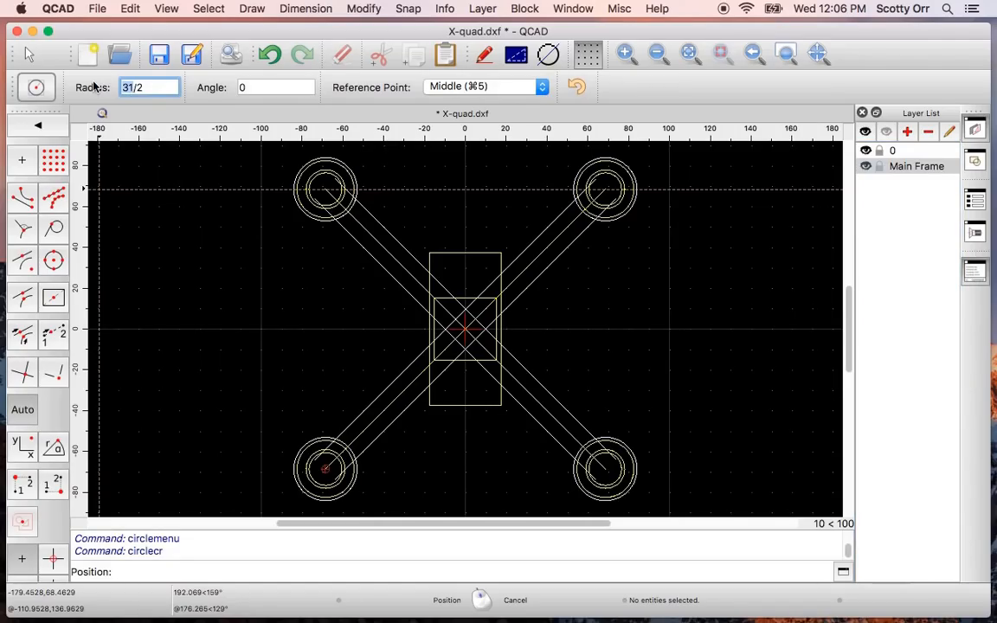
text(3.1/2)
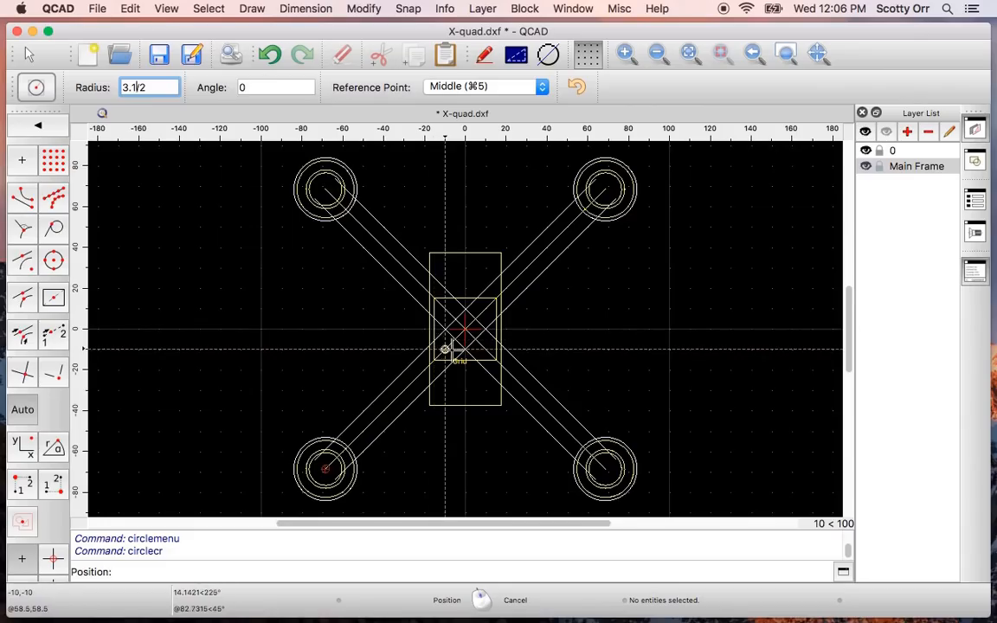
scroll(441, 332, up, 4)
scroll(443, 325, up, 3)
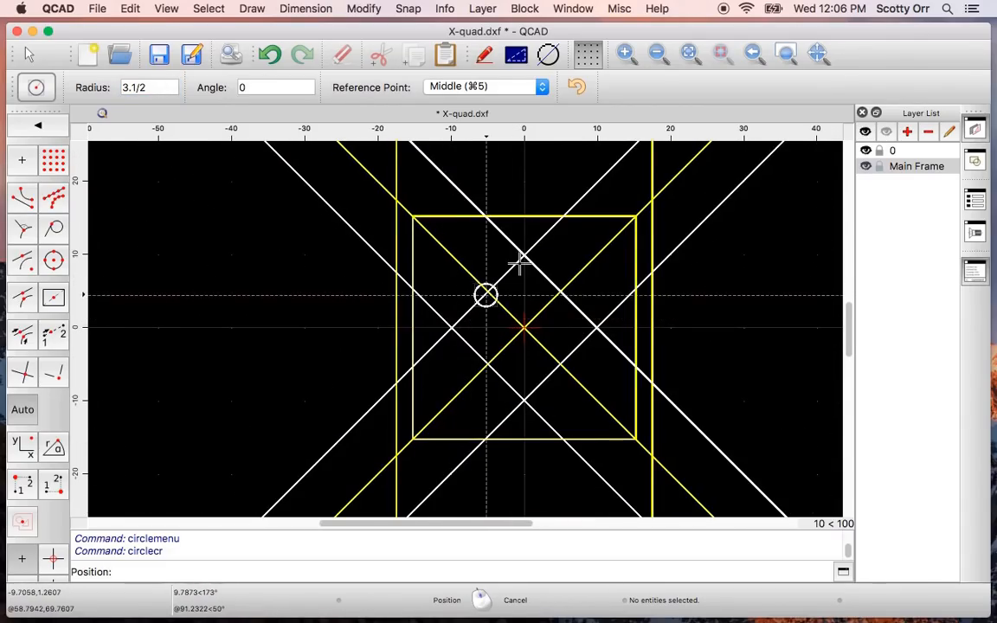
scroll(480, 261, up, 1)
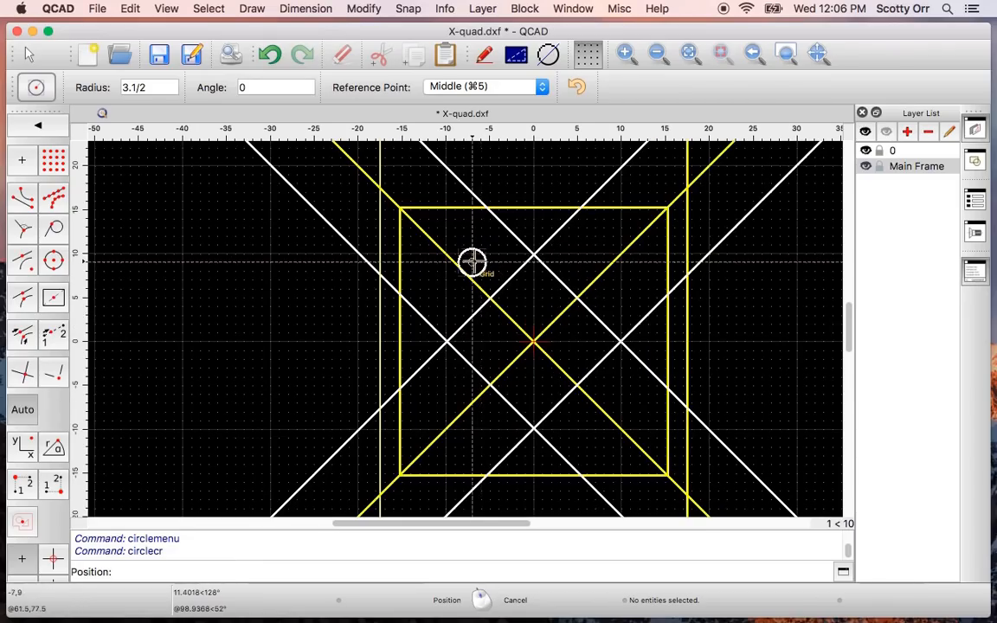
click(400, 206)
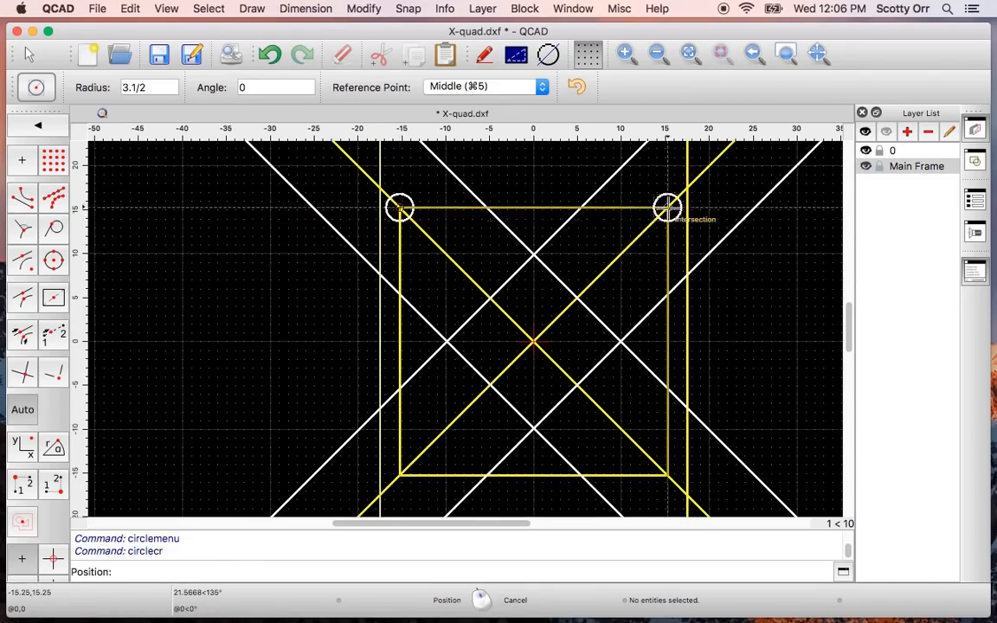
click(667, 207)
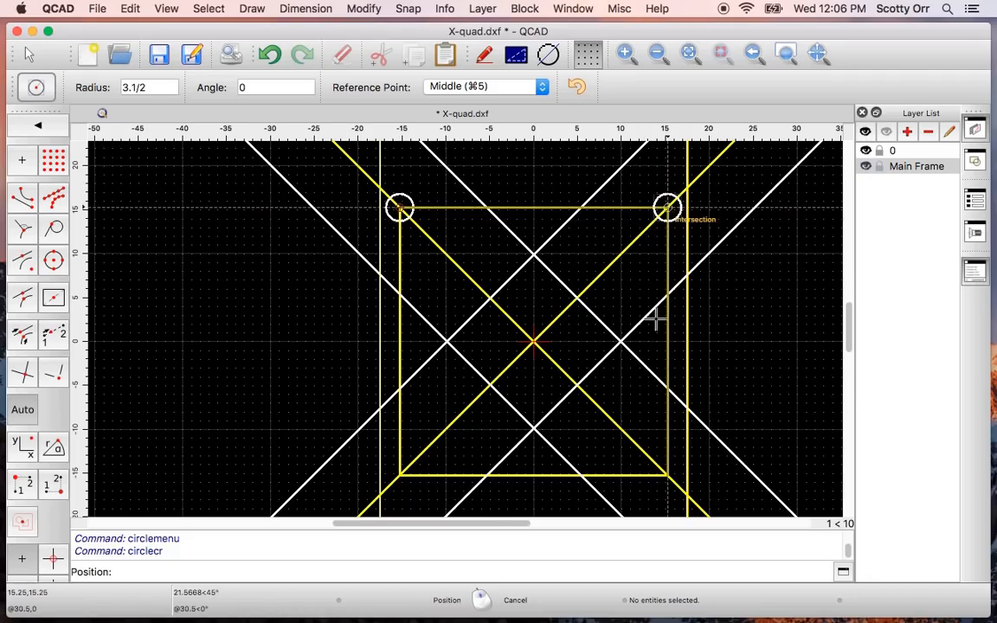
click(667, 476)
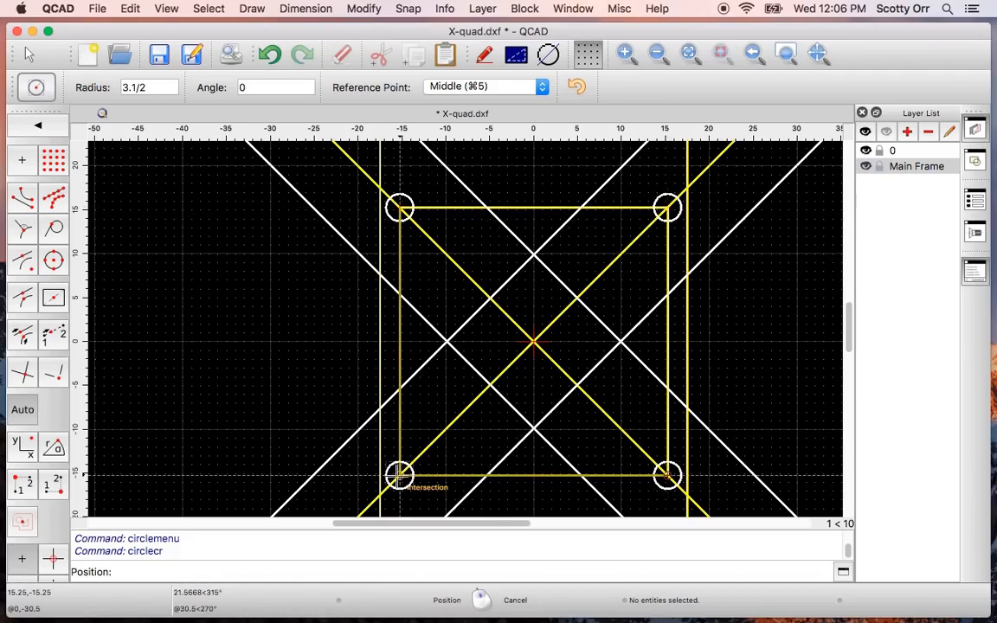
click(400, 475)
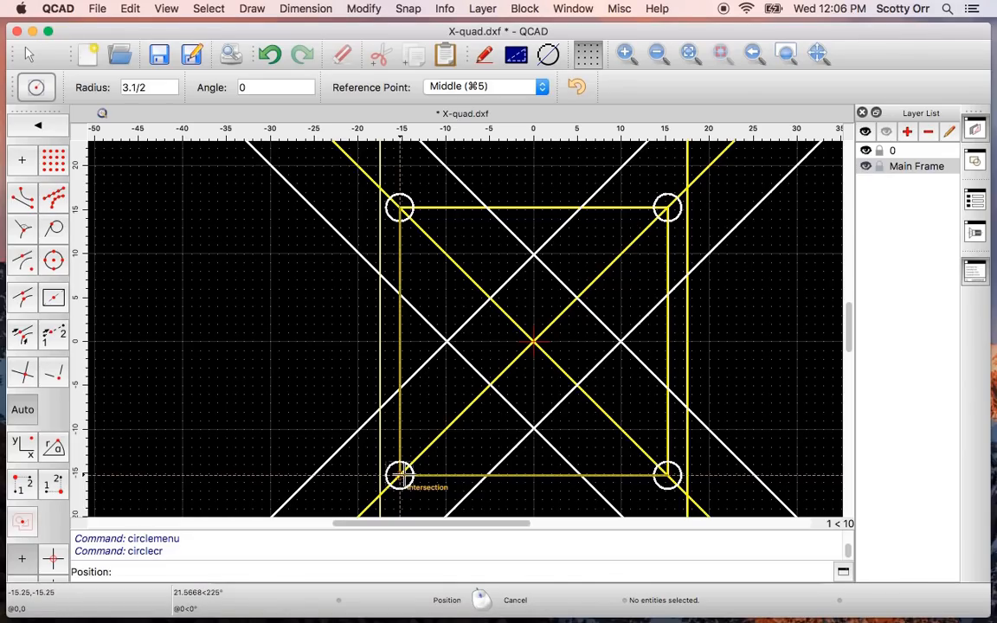
scroll(506, 435, down, 5)
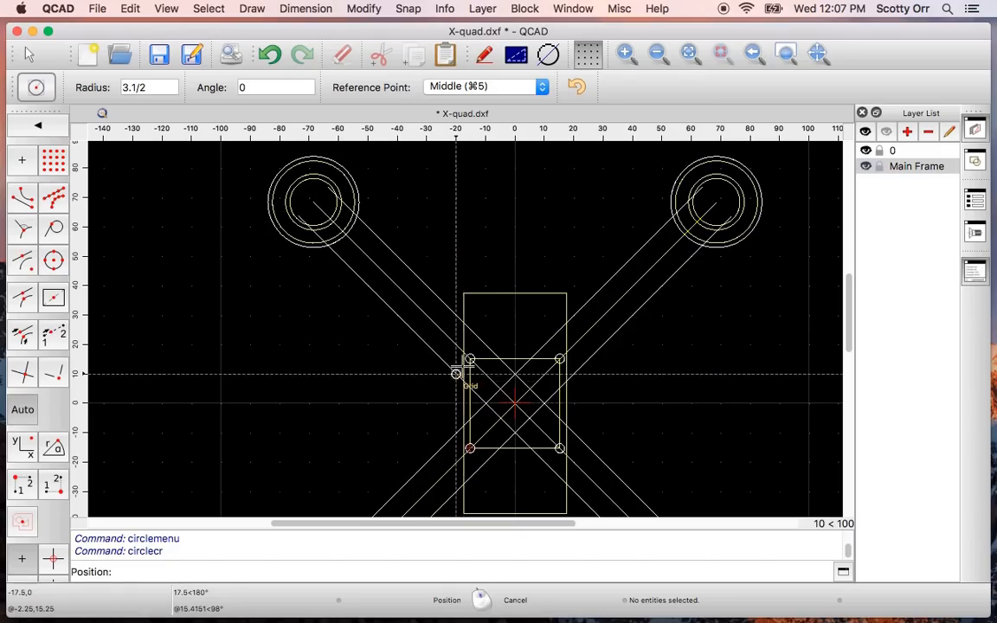
click(451, 438)
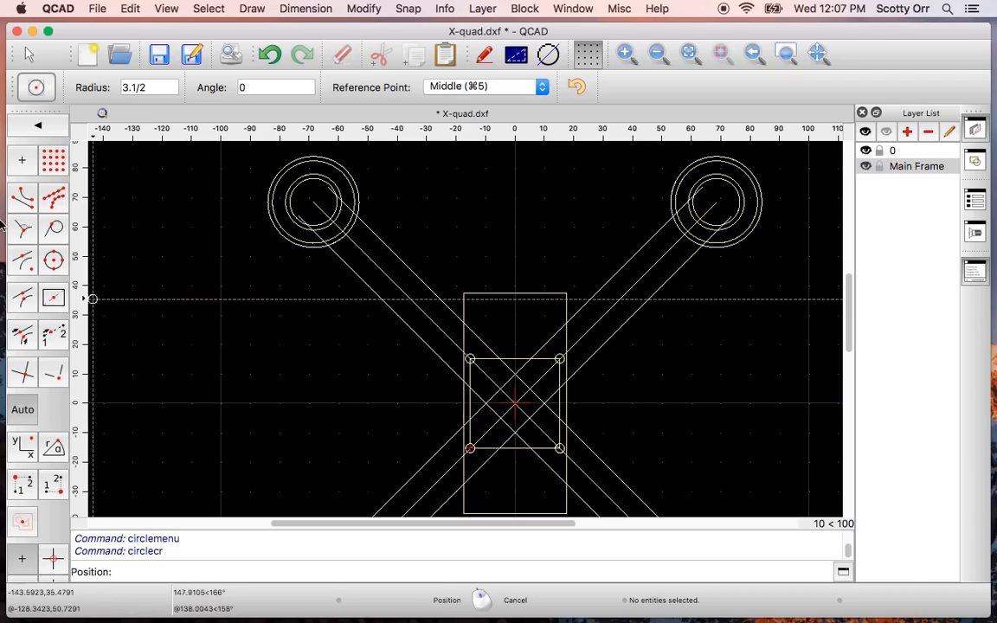
click(27, 52)
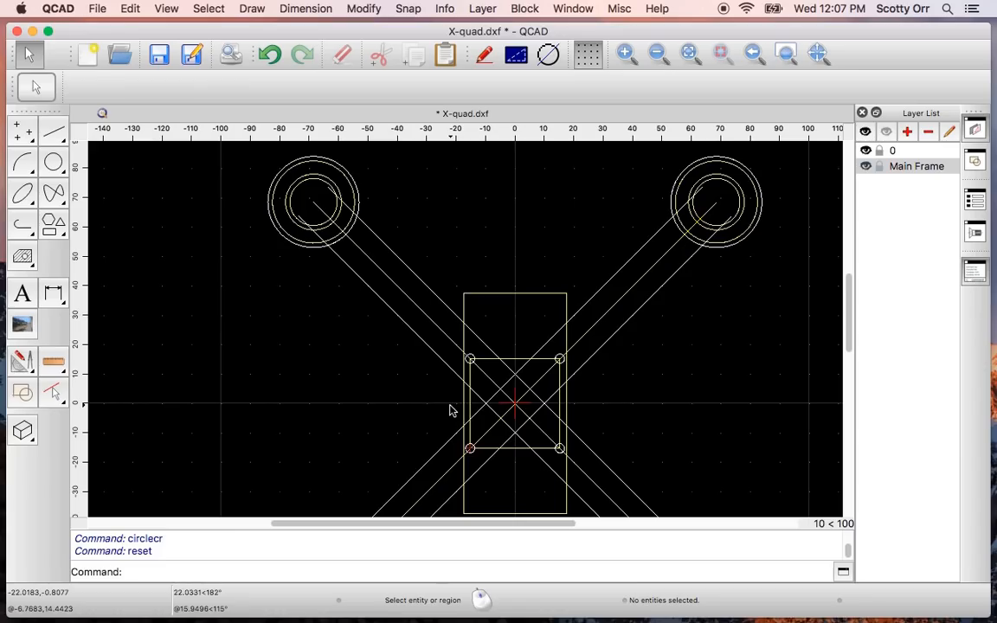
Draw a 2.5 by 21 rectangle with its Right reference point on the midpoint of the central layout rectangle's left side.
click(53, 226)
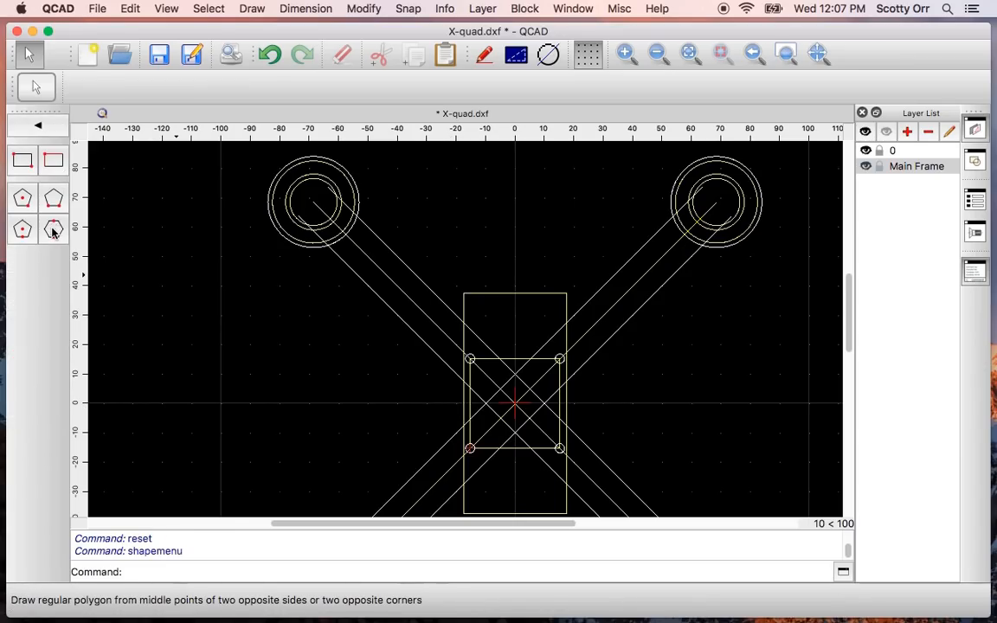
click(53, 162)
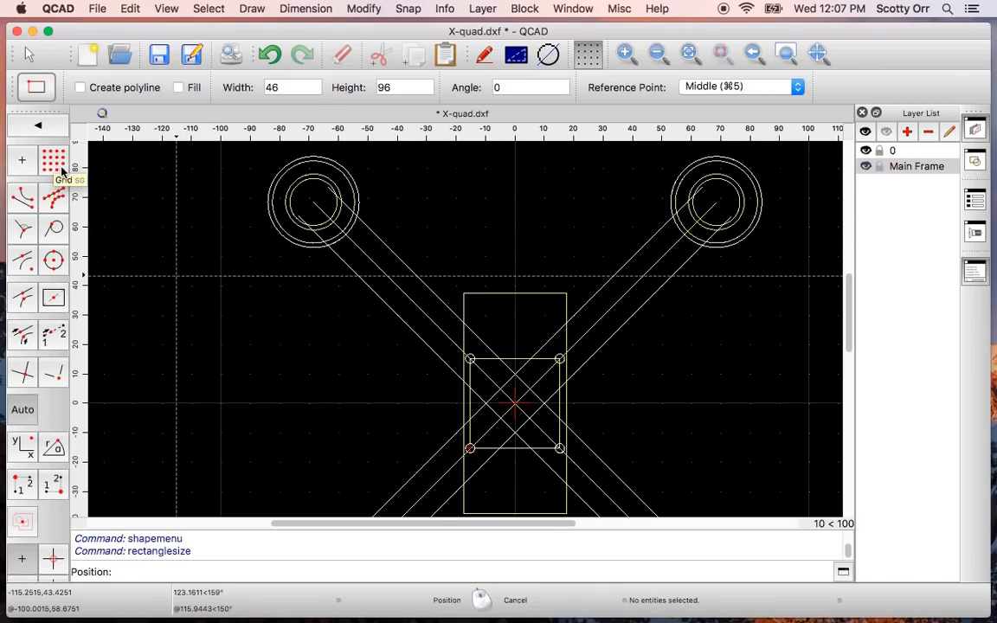
double_click(266, 87)
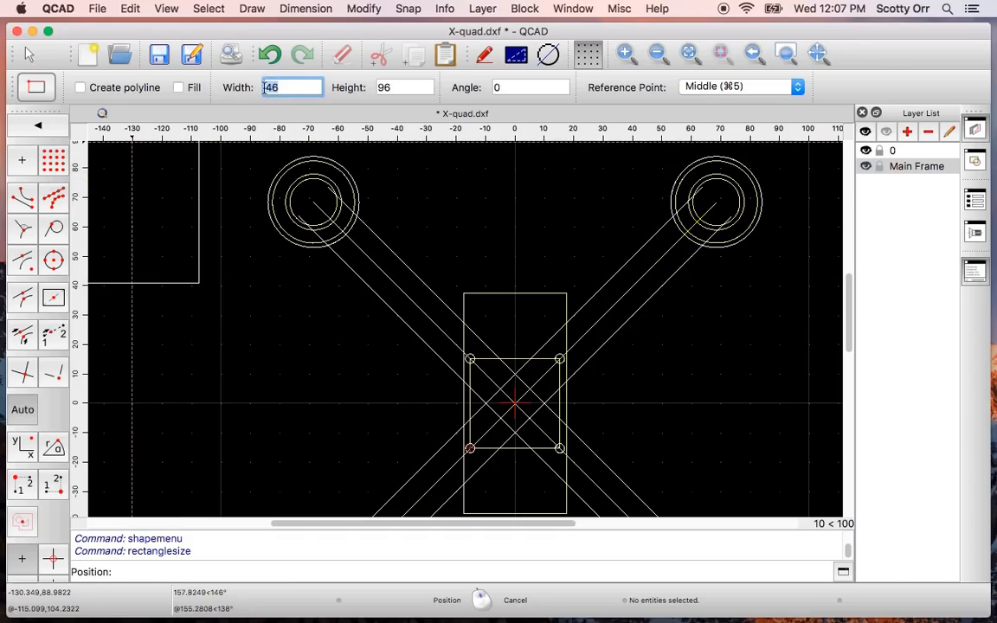
text(2.5)
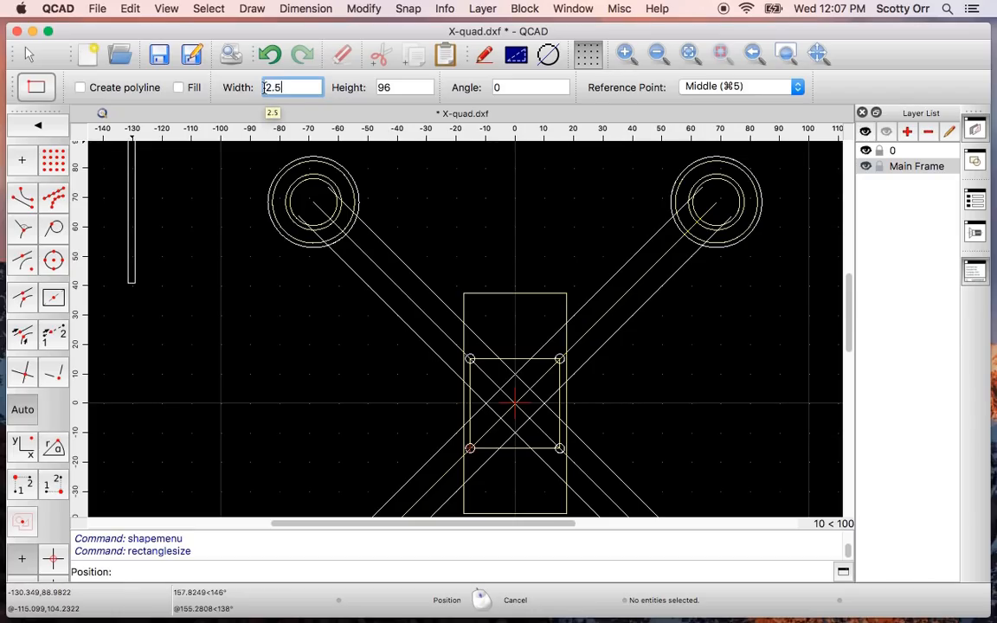
key(Tab)
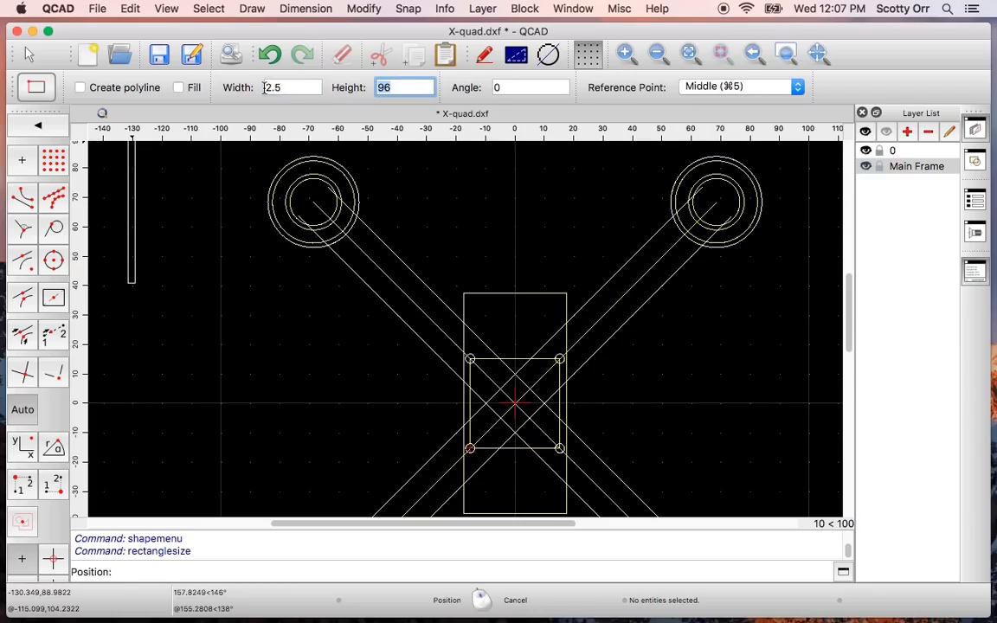
text(21)
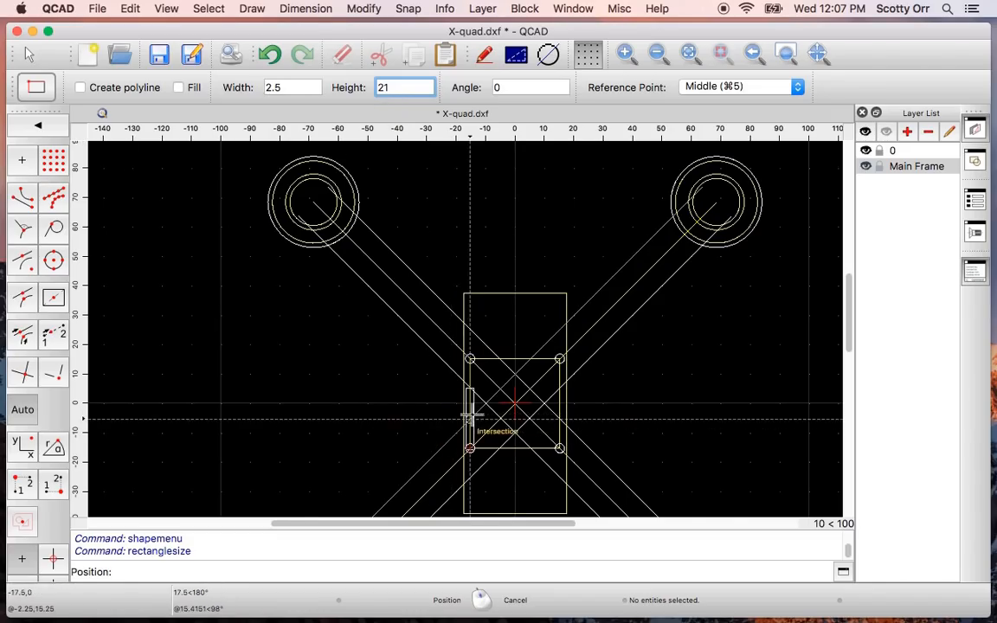
scroll(487, 429, up, 5)
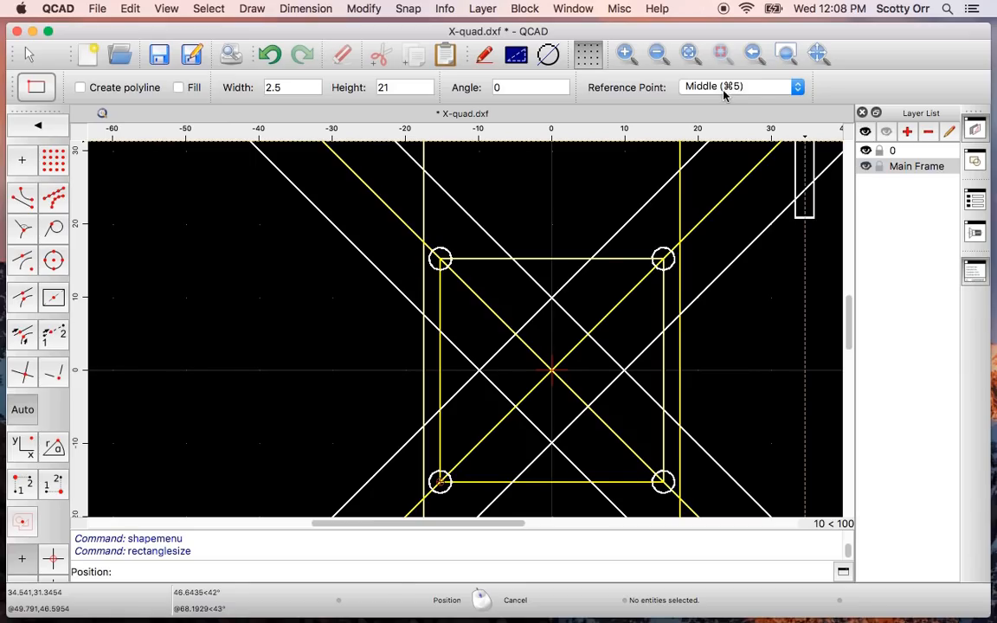
click(798, 88)
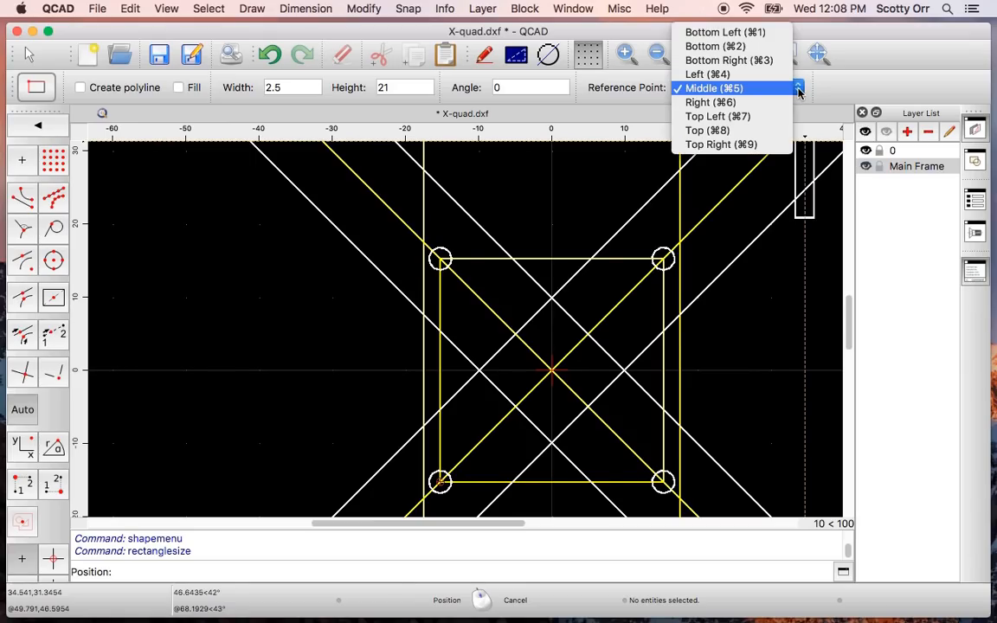
click(698, 103)
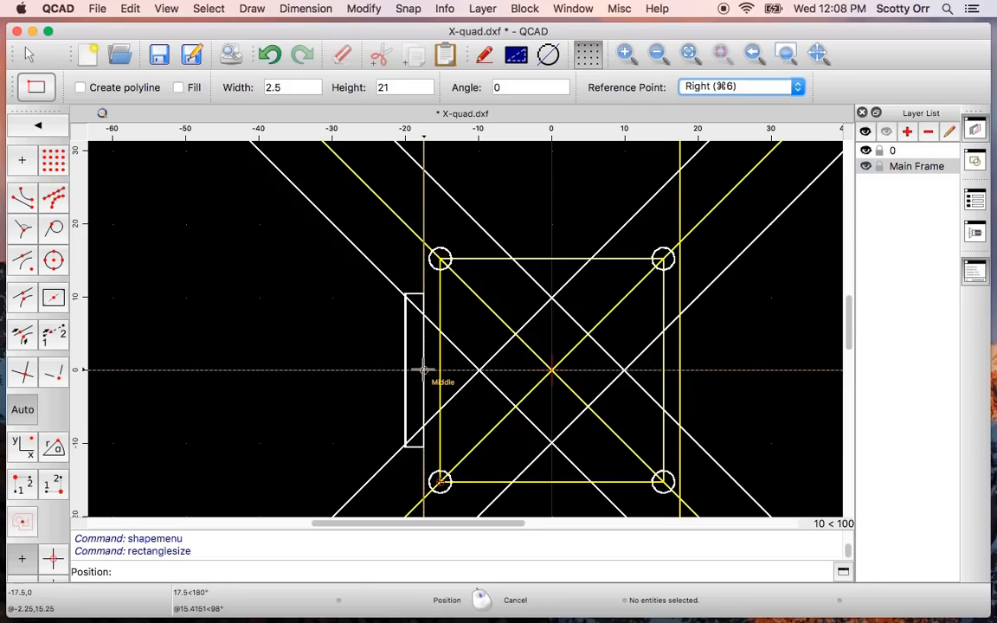
click(424, 370)
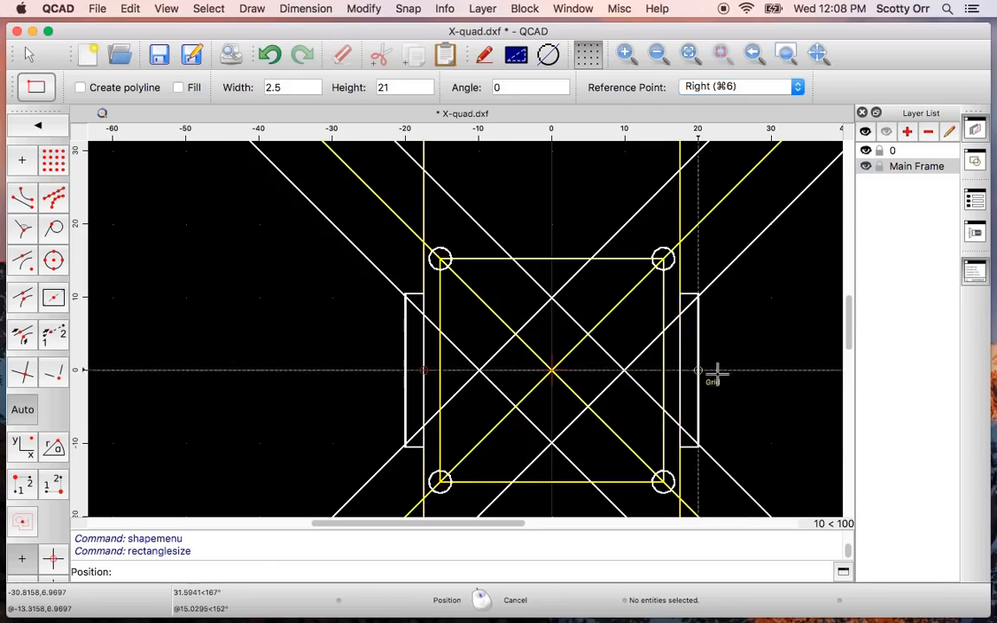
Draw another 2.5 by 21 rectangle with its Left reference point on the midpoint of the layout rectangle's right side, and leave the command.
click(798, 89)
click(699, 69)
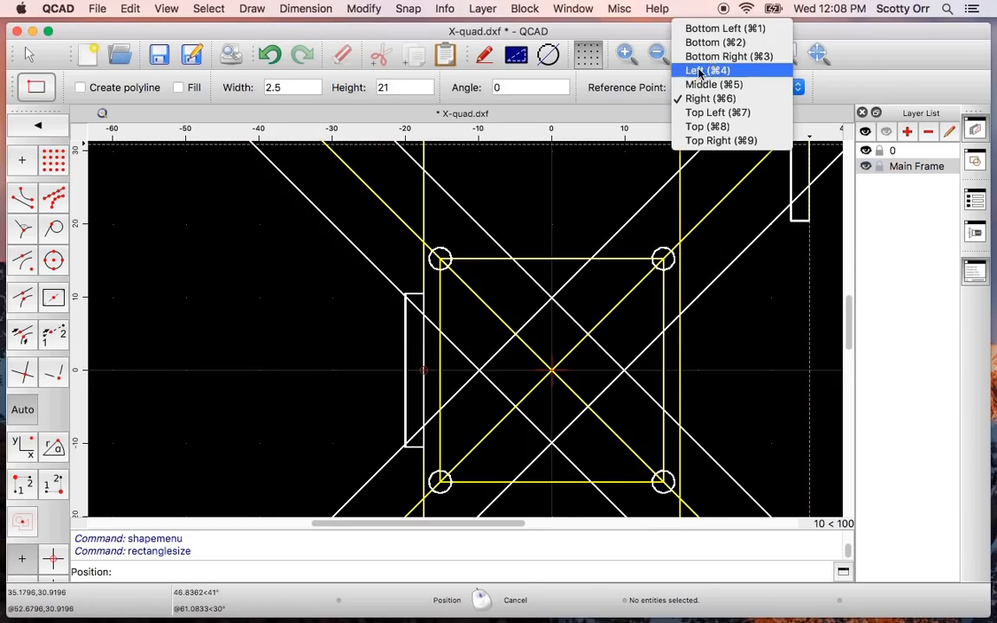
click(799, 90)
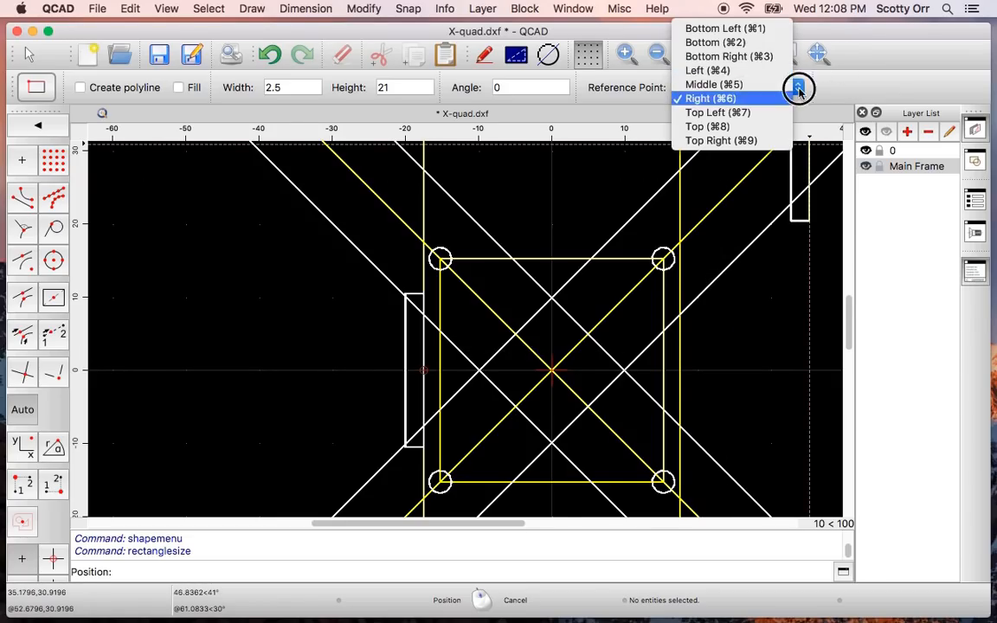
click(700, 69)
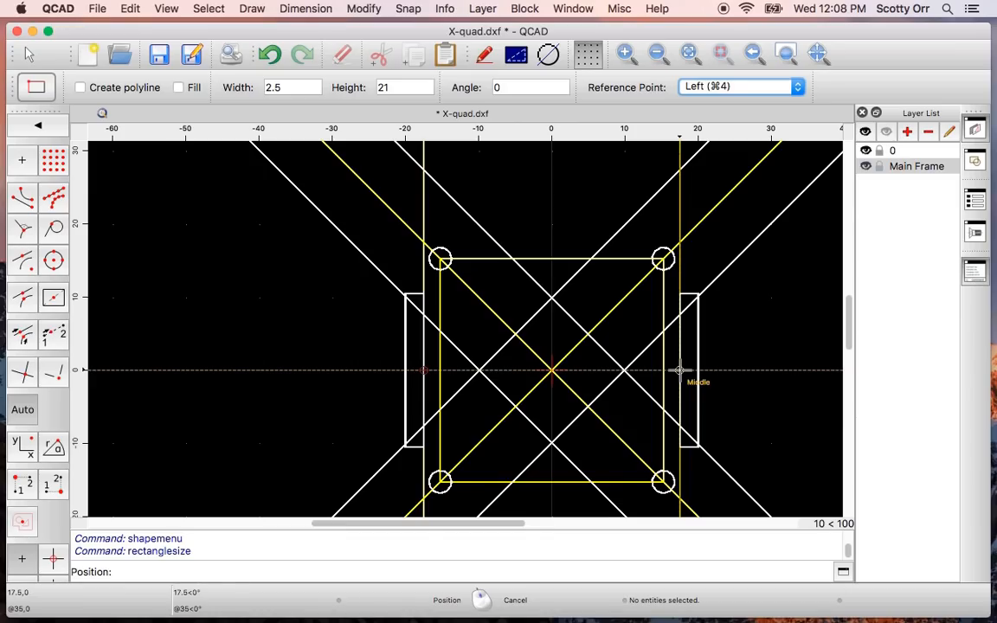
click(680, 370)
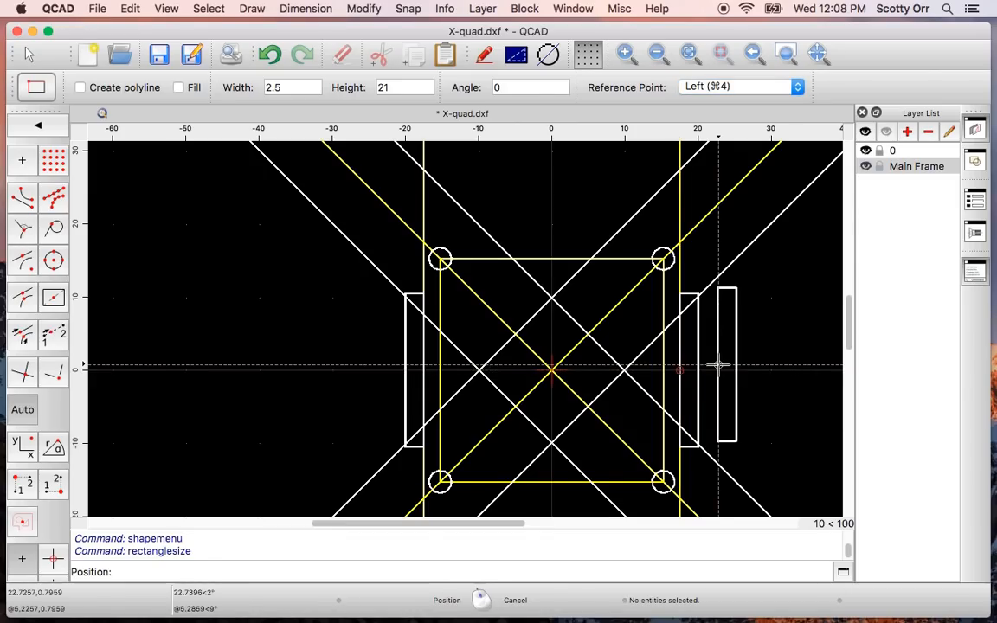
click(28, 53)
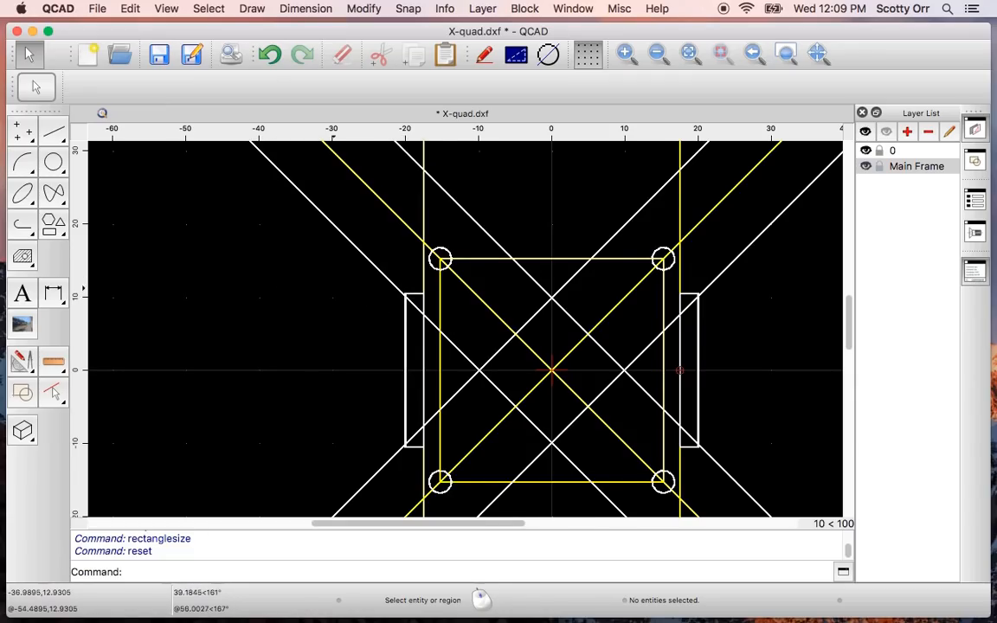
Draw a circle of radius 2.5/2 centred on the midpoint of each short end of the left narrow rectangle.
click(54, 163)
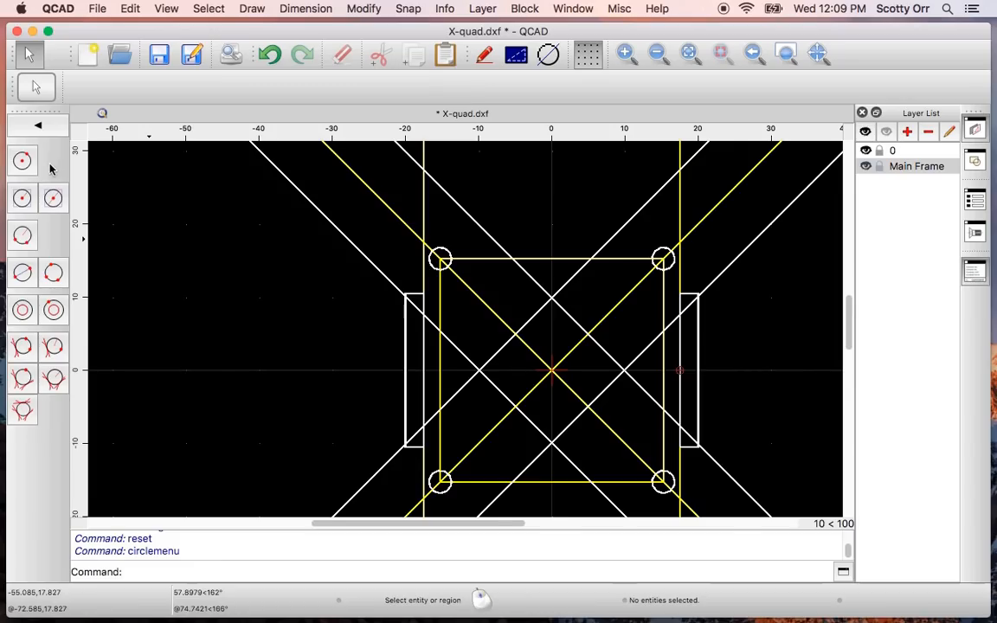
click(23, 202)
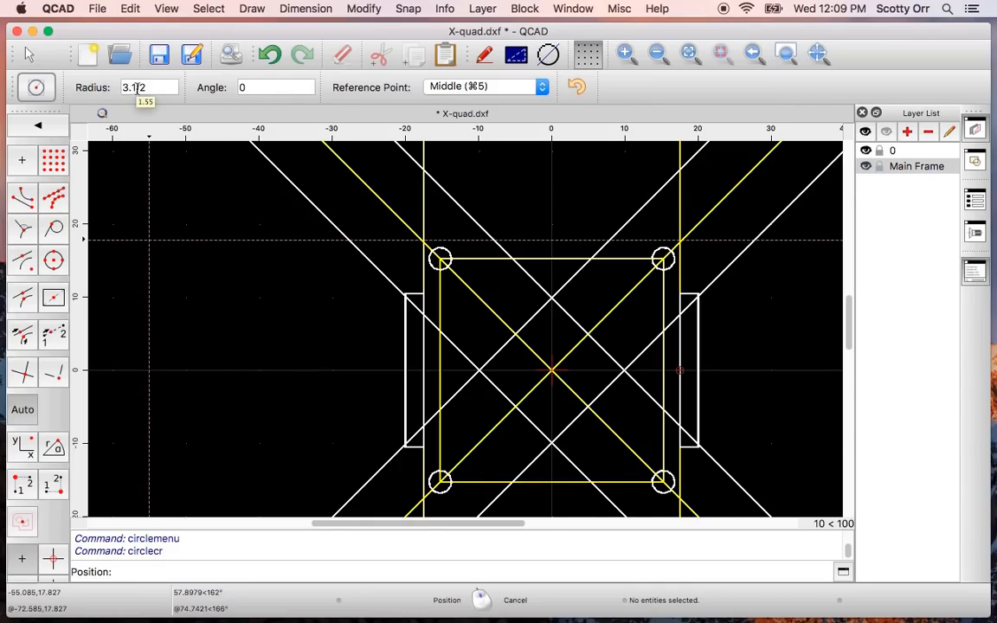
drag(137, 87, 111, 92)
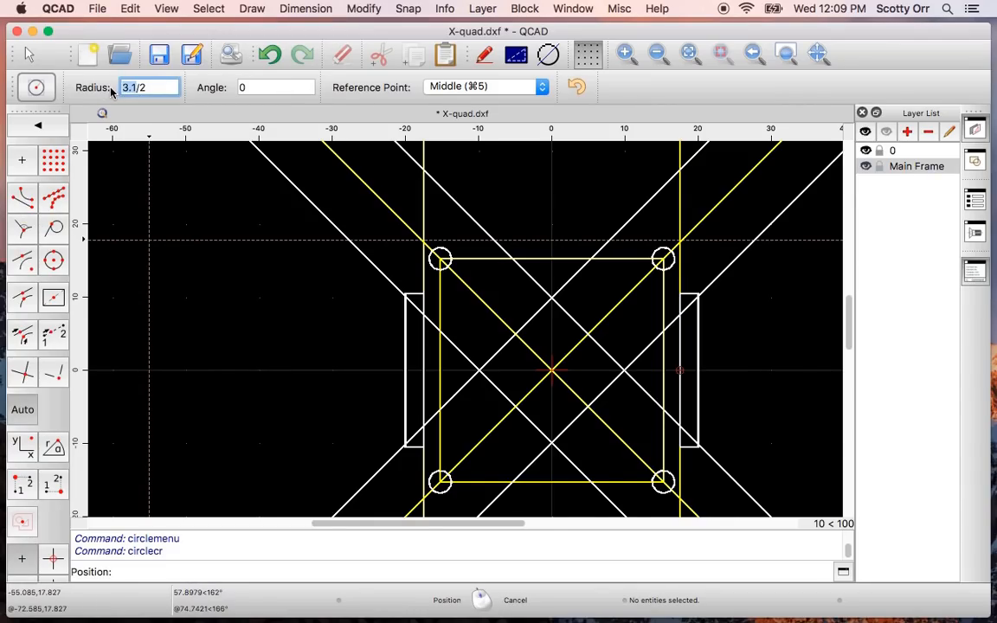
text(2.5/2)
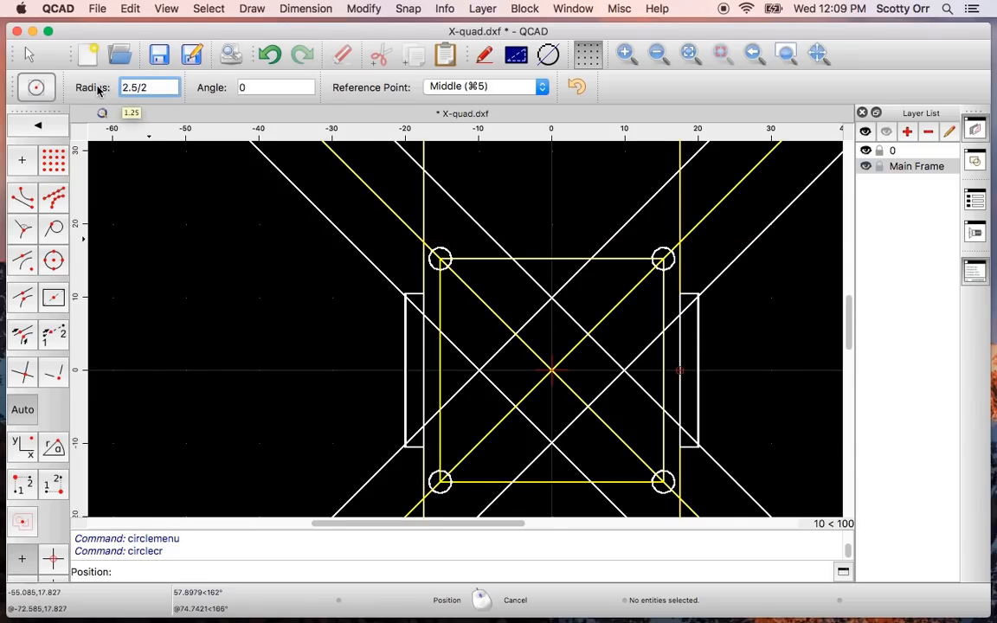
scroll(447, 316, up, 4)
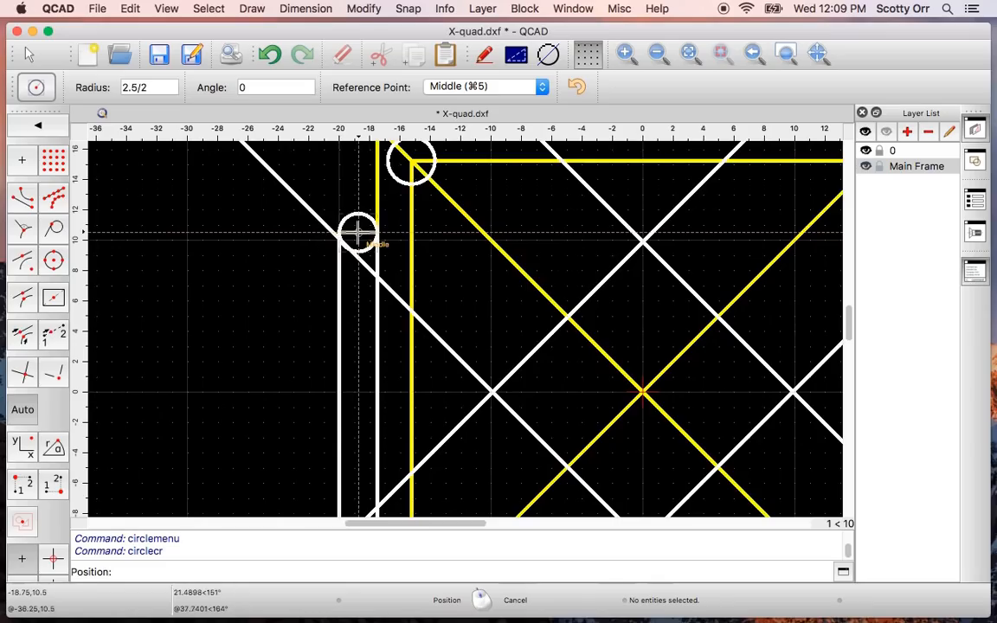
click(360, 232)
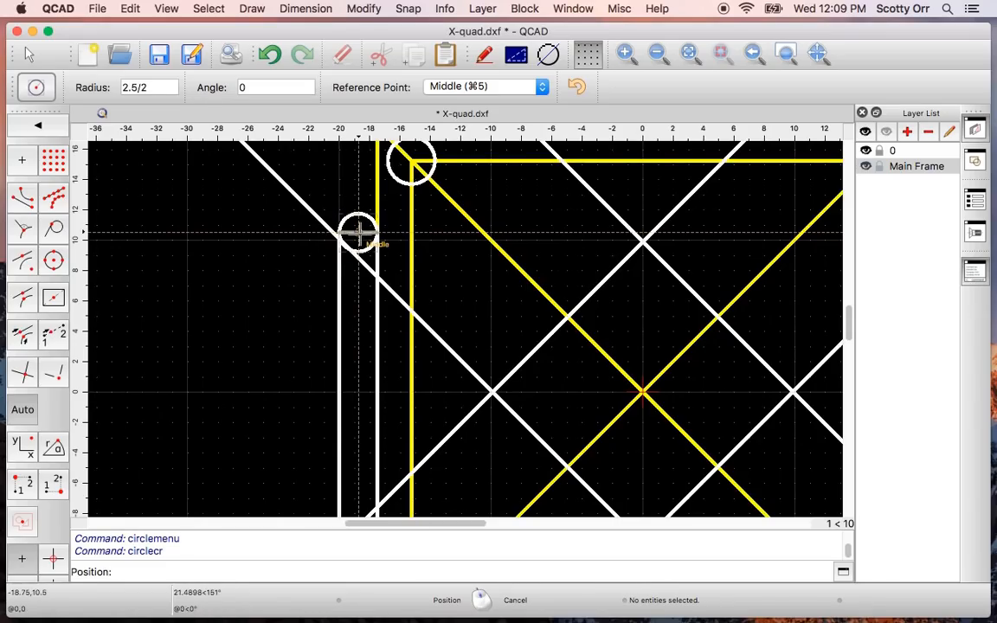
middle_drag(370, 314, 356, 230)
click(359, 232)
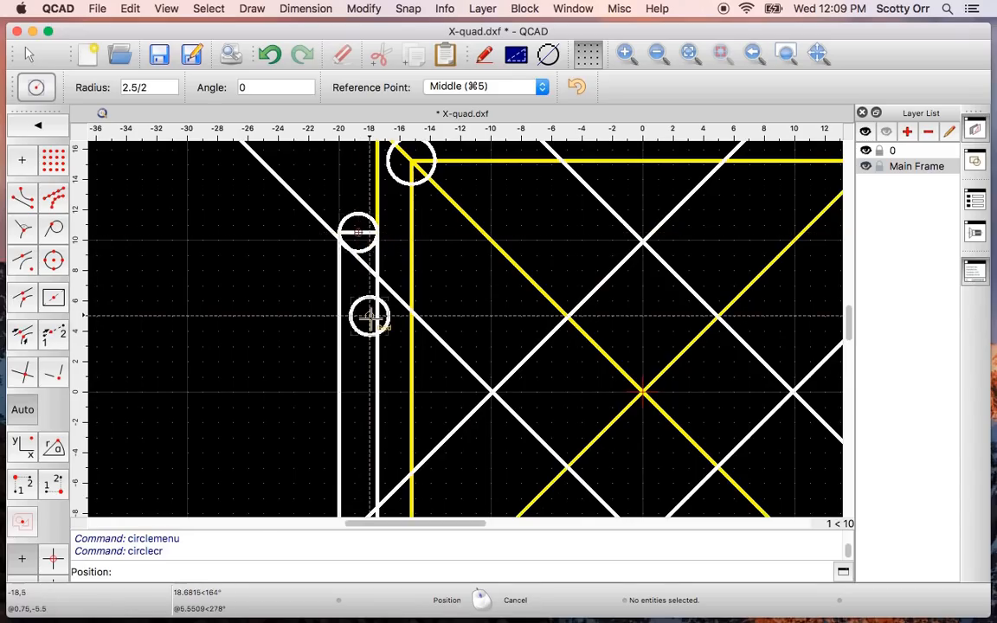
middle_drag(369, 316, 390, 147)
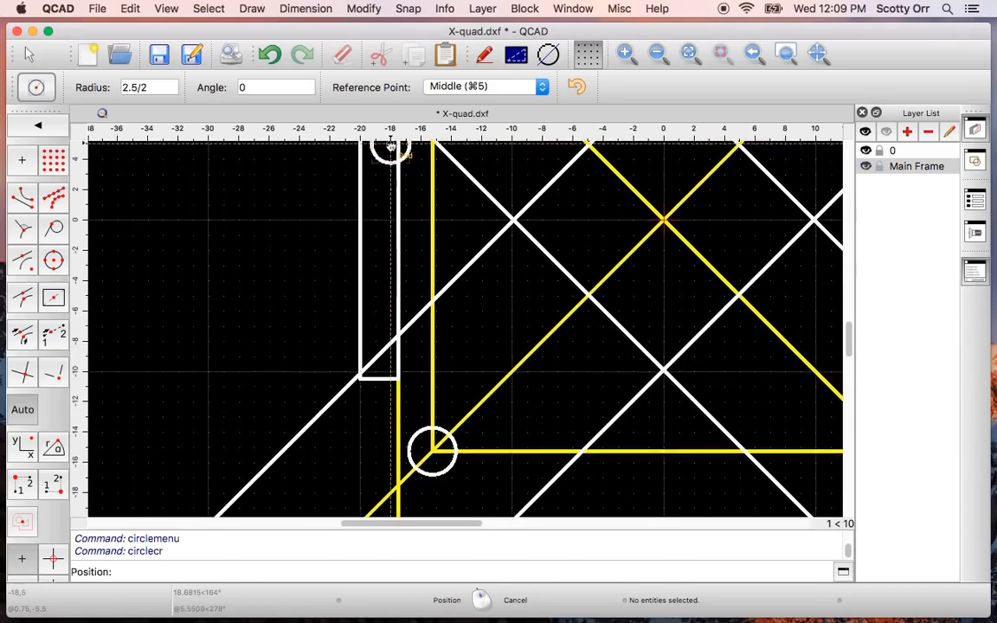
middle_drag(390, 145, 391, 143)
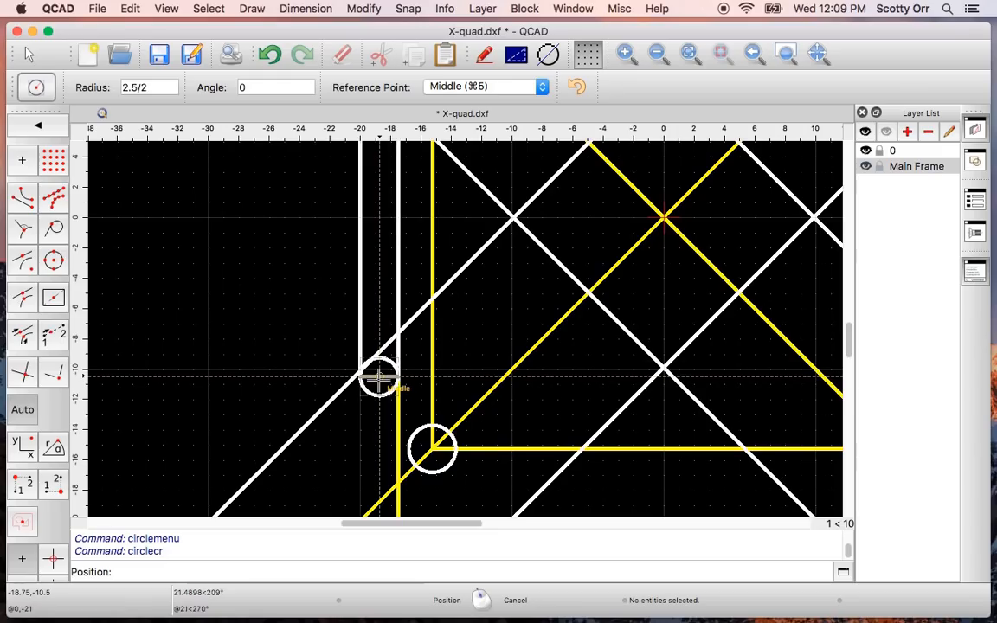
click(379, 377)
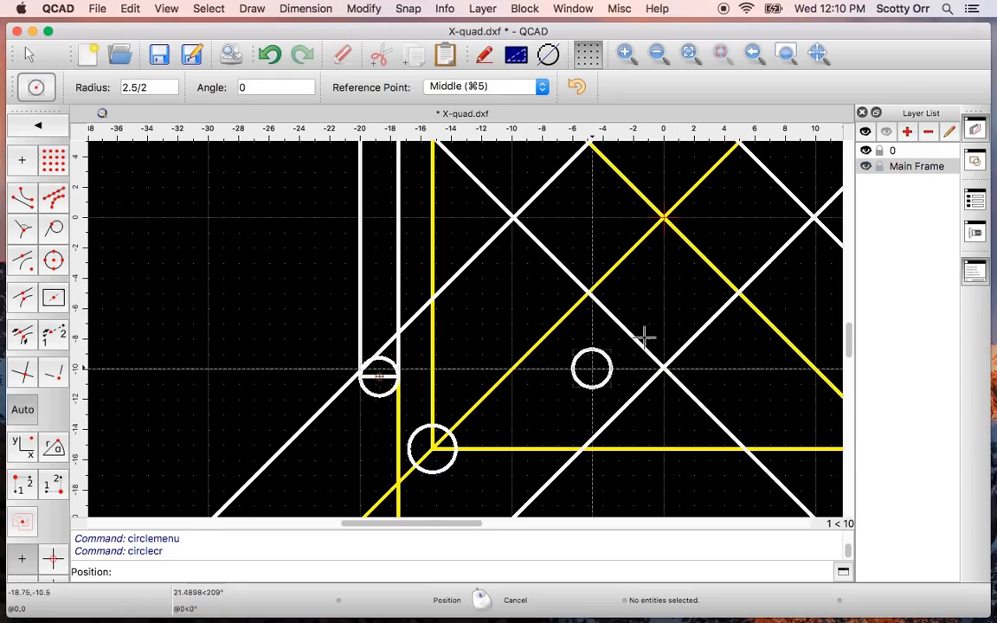
Draw the same radius 2.5/2 circle on the midpoint of each short end of the right narrow rectangle.
middle_drag(674, 323, 129, 383)
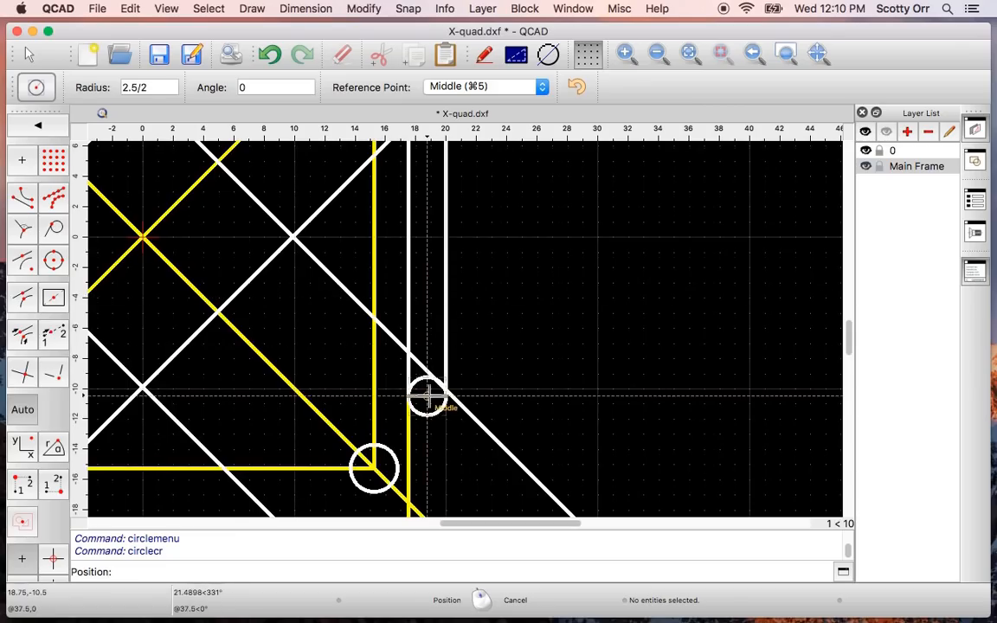
scroll(420, 416, up, 5)
click(410, 250)
scroll(308, 335, down, 1)
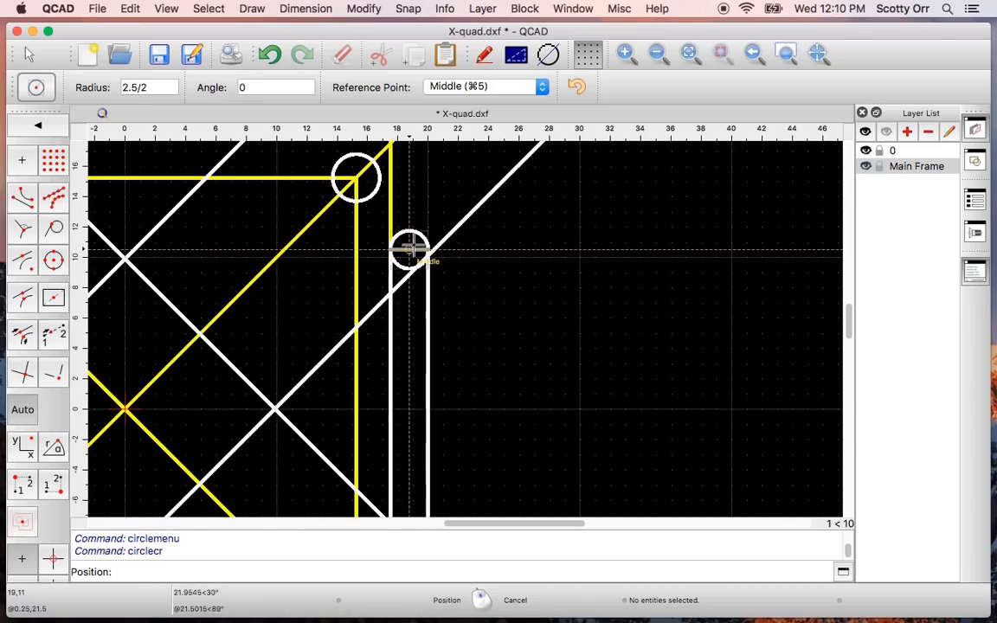
click(411, 251)
Hide layer 0 and delete the short end lines crossing the circles at both ends of the two narrow rectangles.
scroll(309, 334, down, 1)
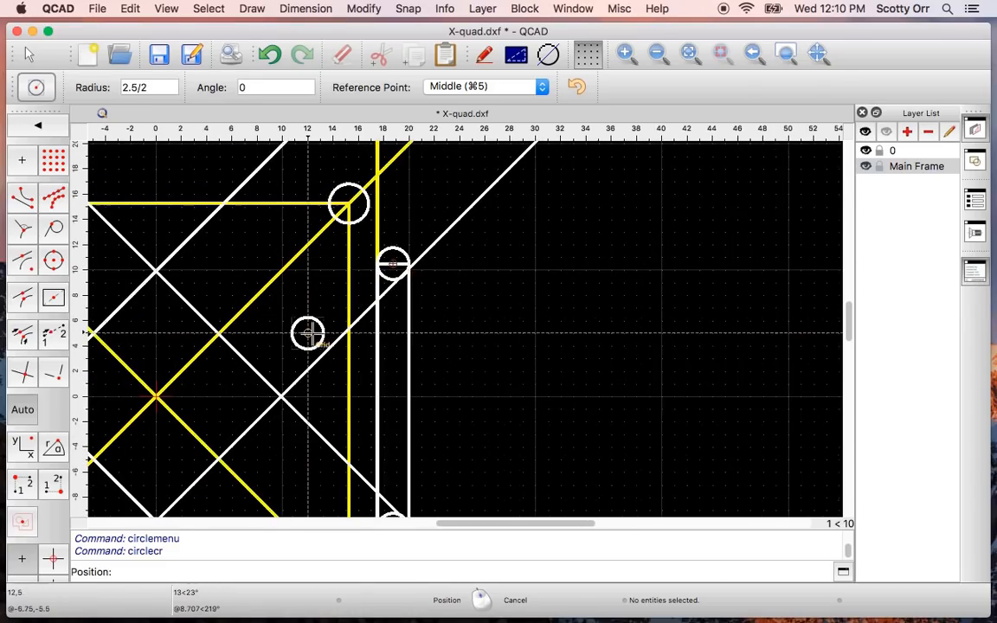
scroll(309, 334, down, 4)
middle_drag(291, 345, 563, 310)
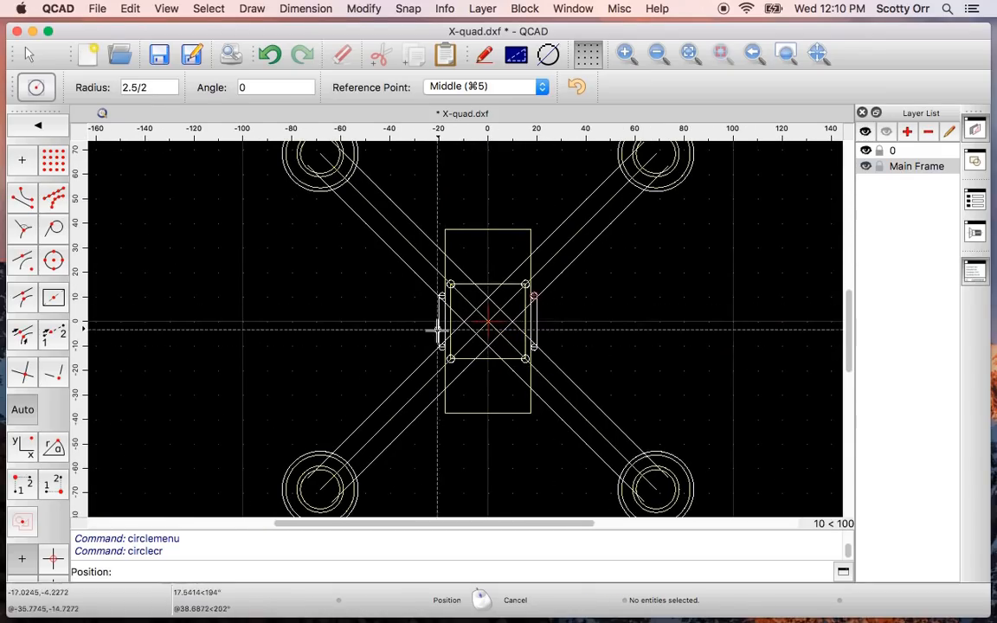
click(865, 151)
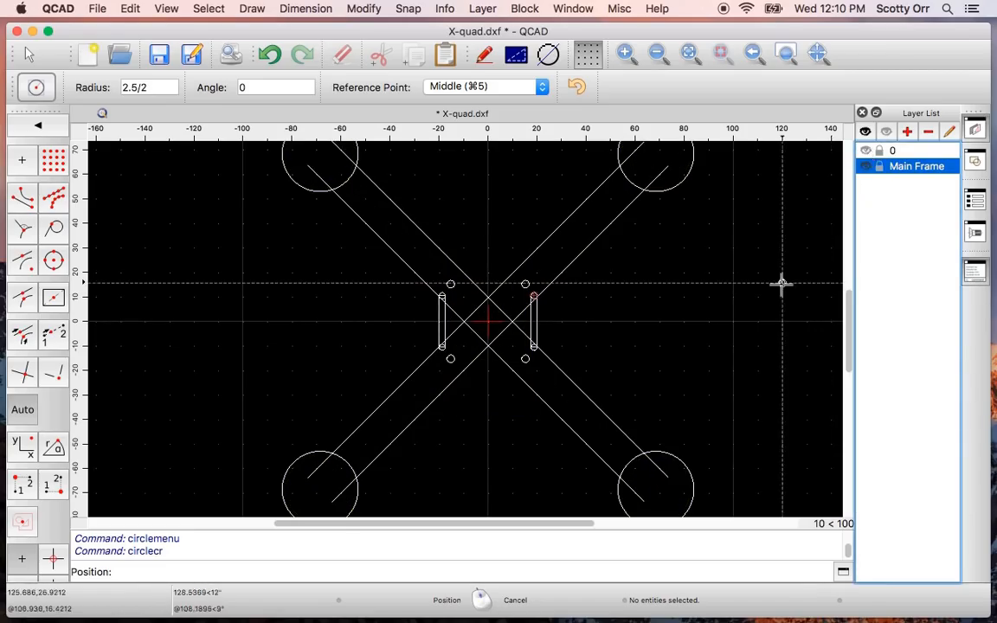
scroll(479, 351, up, 4)
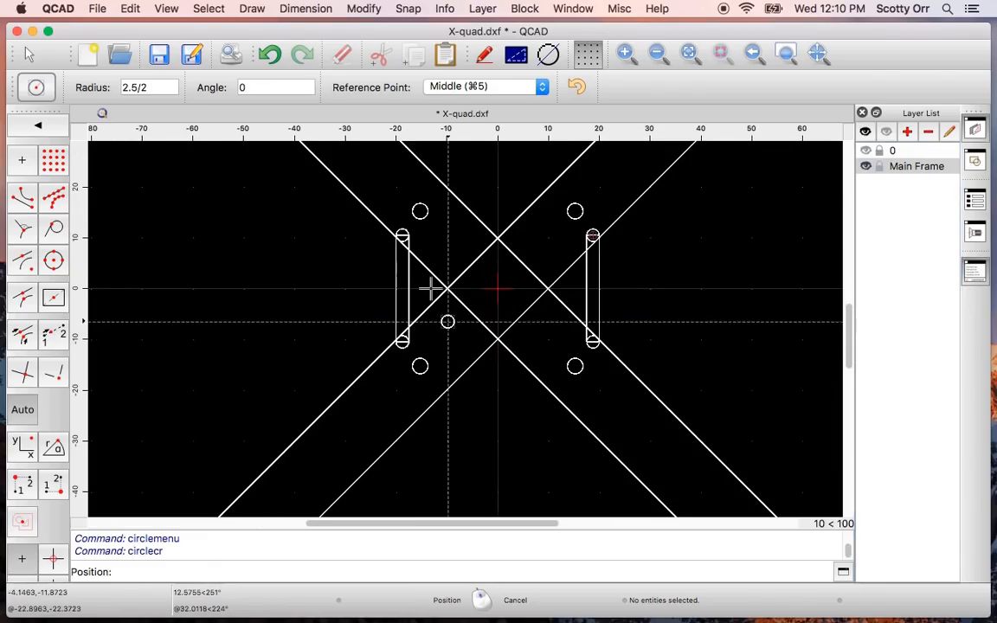
scroll(443, 242, up, 3)
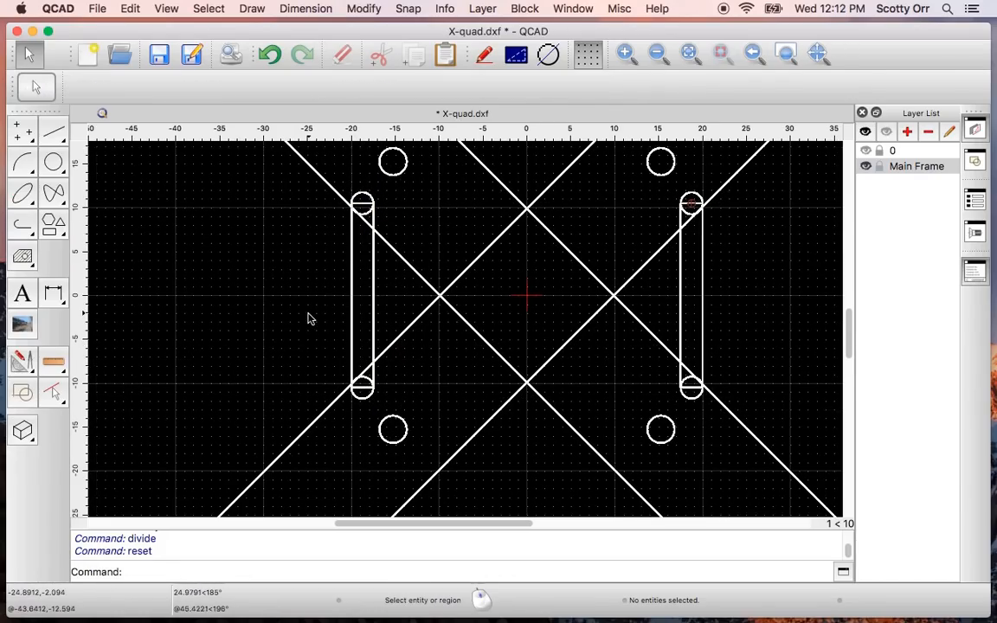
click(364, 206)
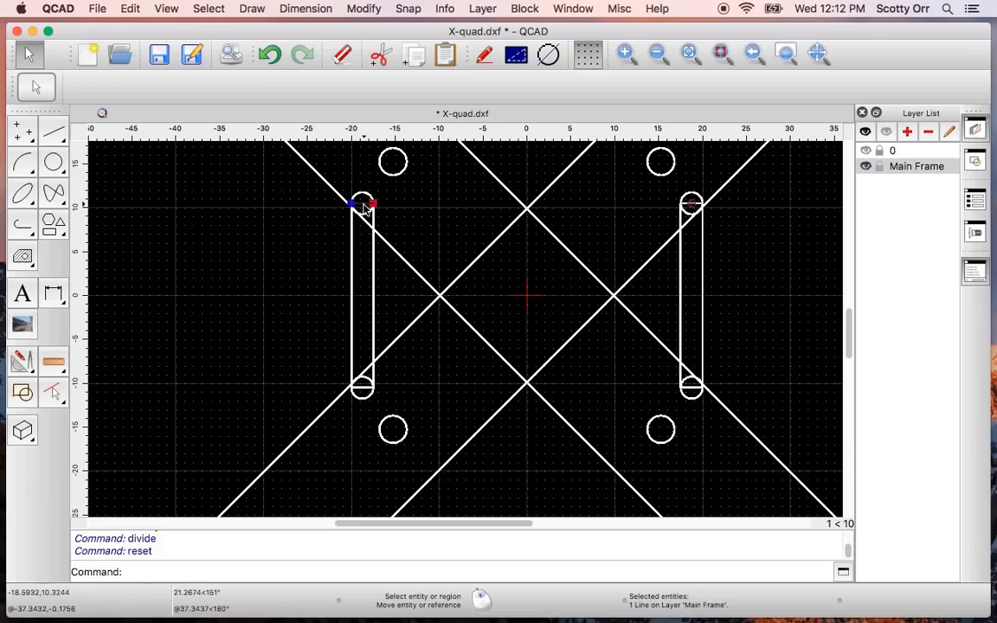
key(Delete)
click(693, 206)
key(Delete)
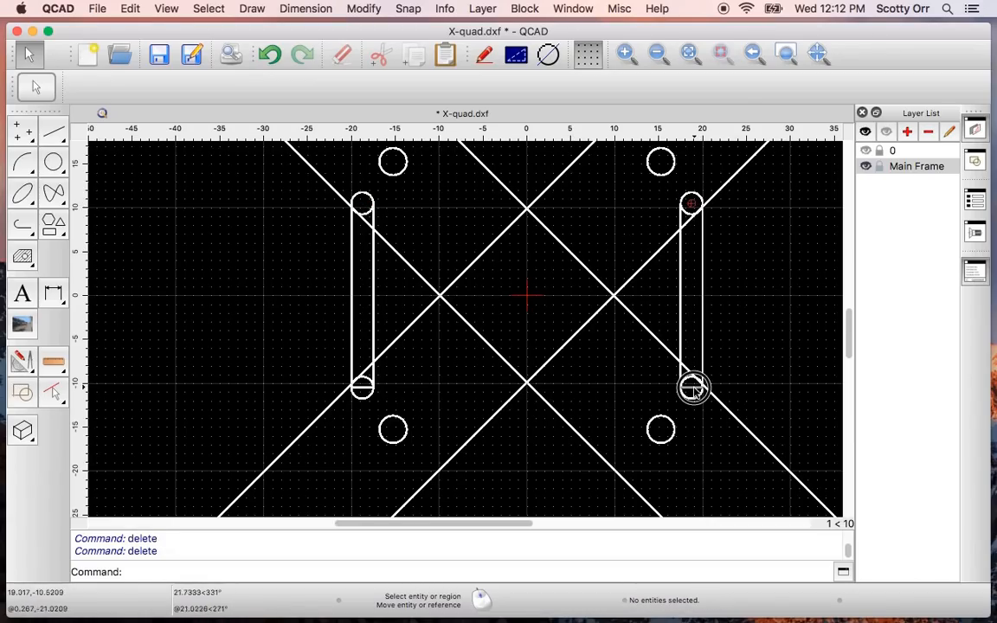
click(362, 389)
key(Delete)
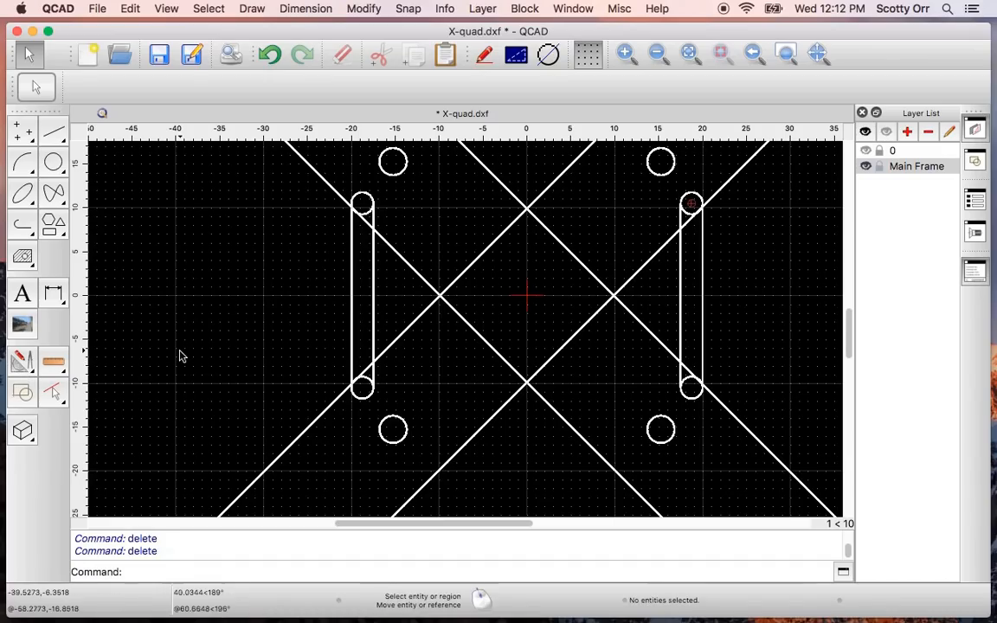
Divide the left slot's upper end circle at its intersections with the slot's two long sides.
click(20, 363)
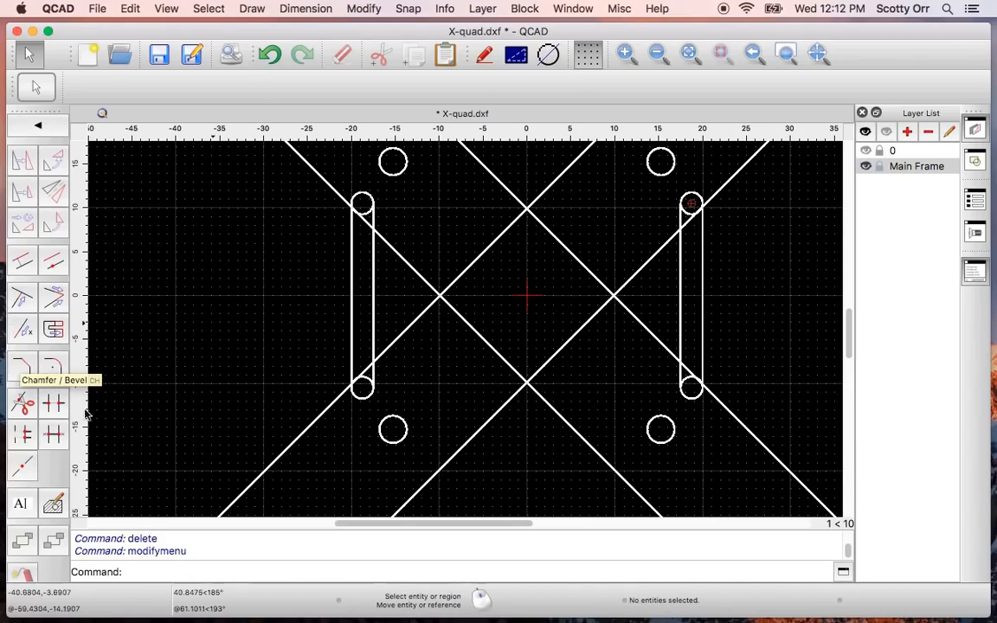
click(23, 406)
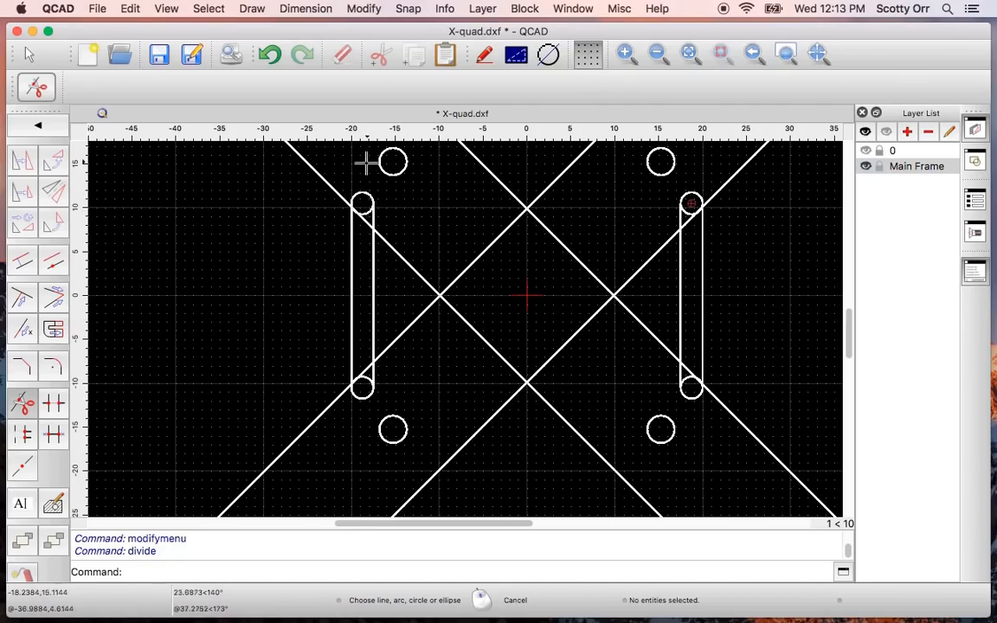
scroll(367, 161, up, 4)
scroll(365, 206, down, 1)
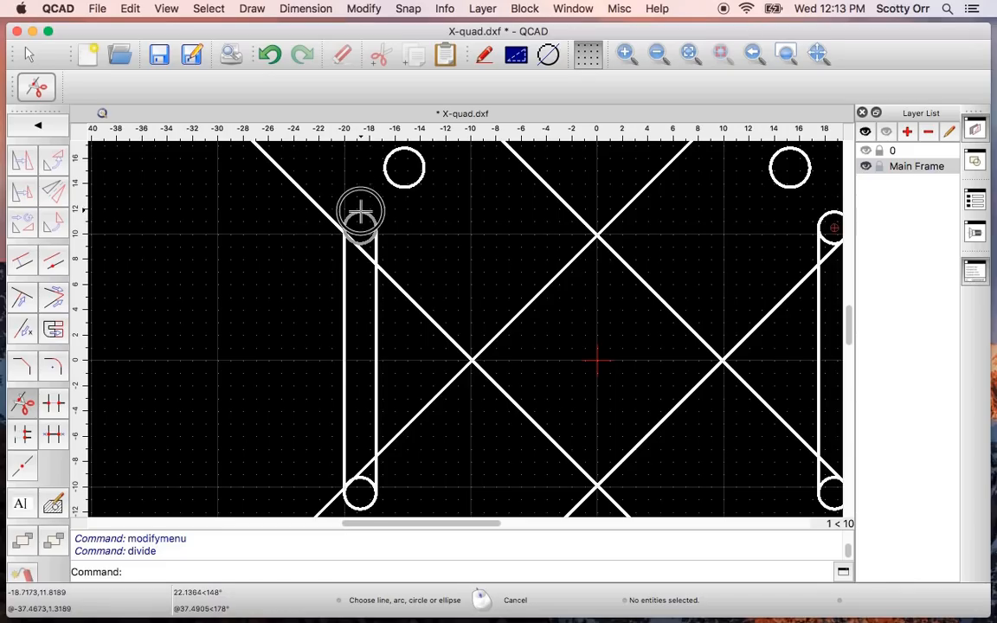
click(360, 212)
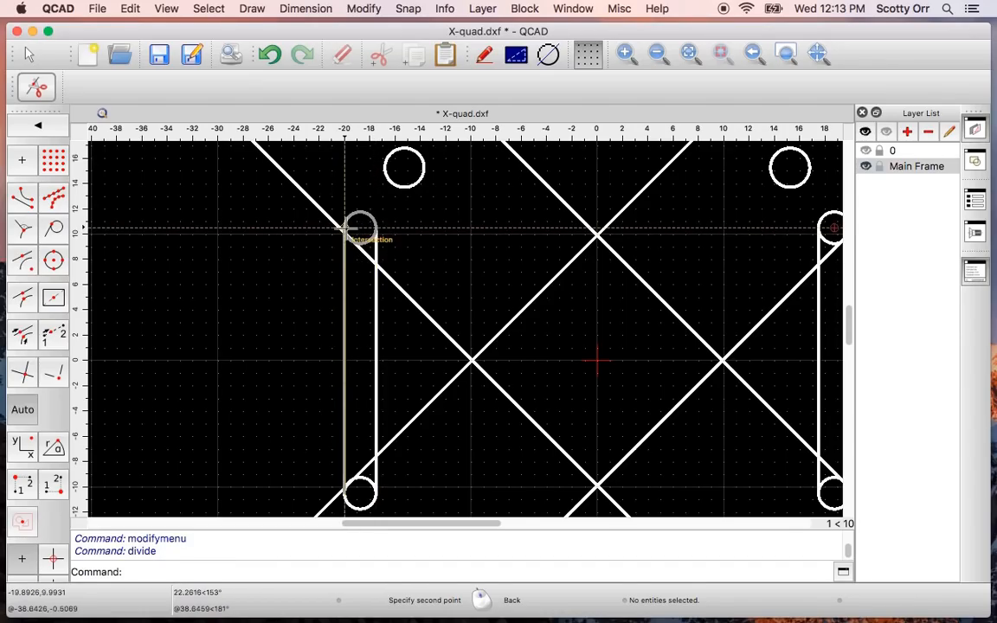
scroll(347, 227, down, 1)
scroll(350, 225, up, 3)
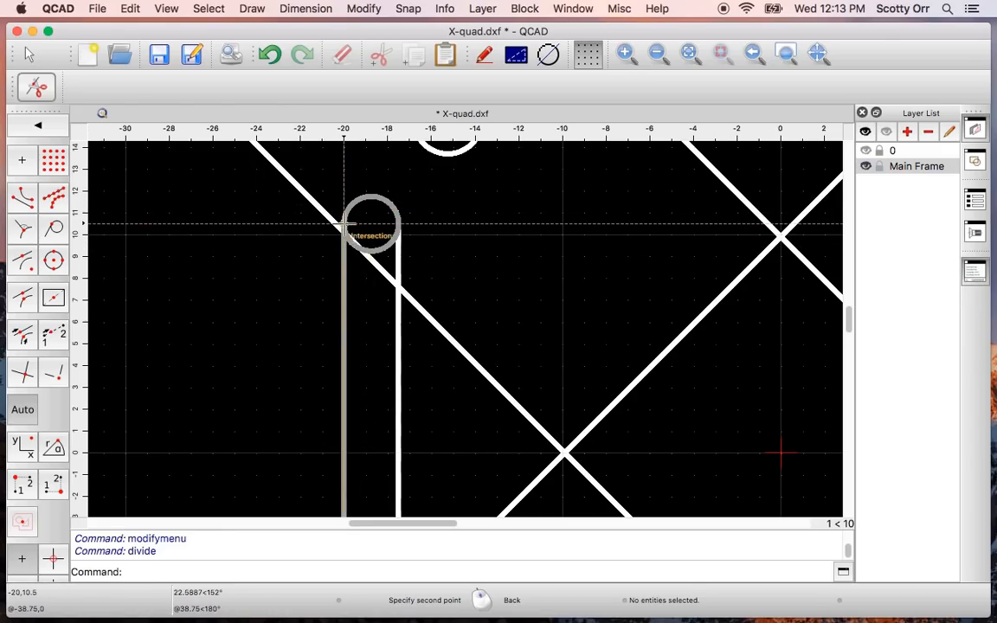
click(344, 225)
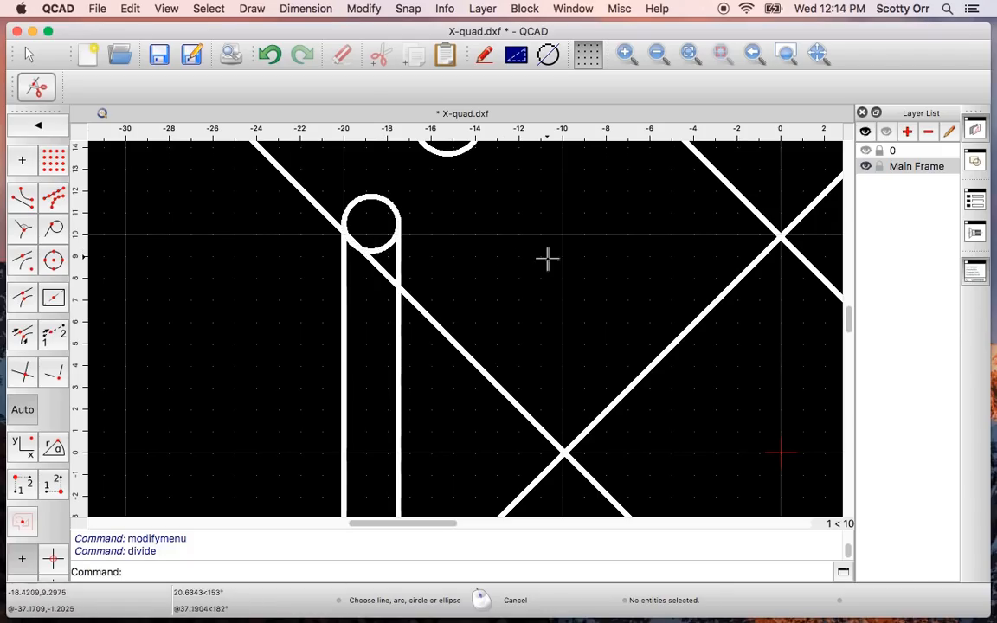
Divide the right slot's upper end circle where it meets the two long sides, at 17.5,10.5 and 20,10.5.
middle_drag(554, 260, 171, 245)
middle_drag(410, 271, 222, 289)
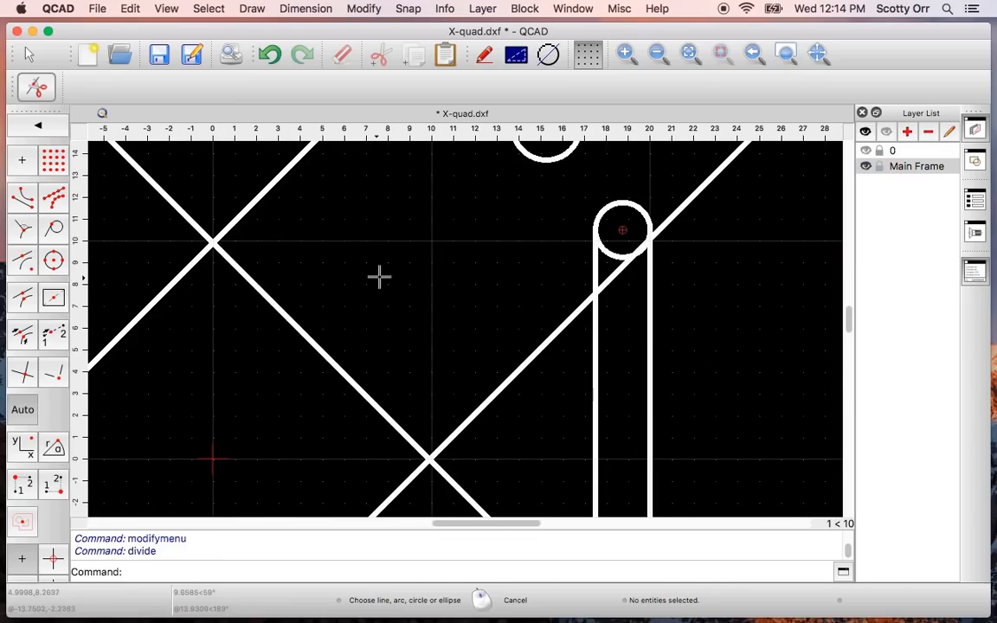
click(624, 203)
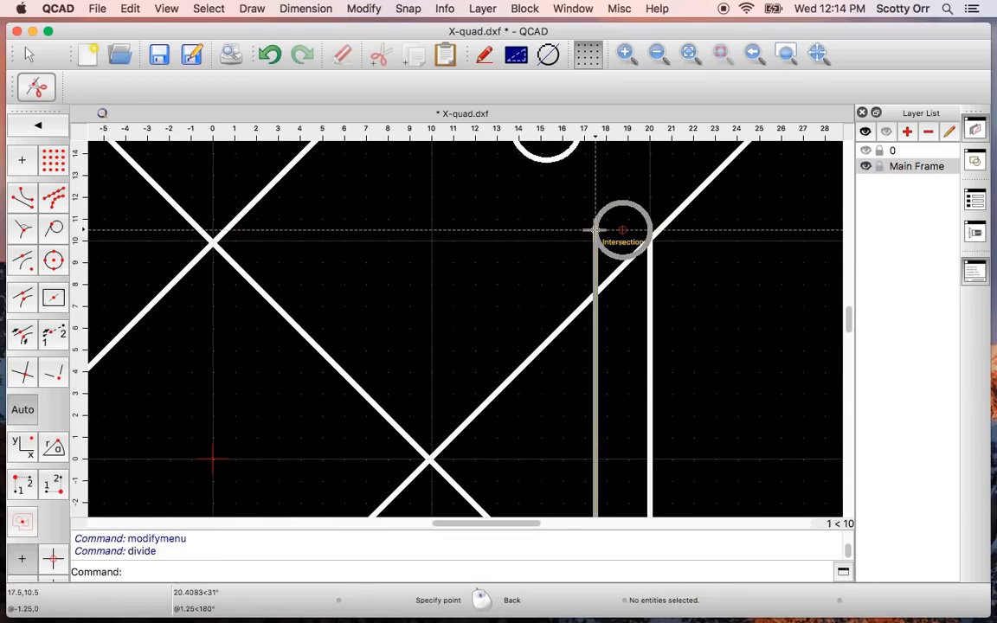
click(596, 230)
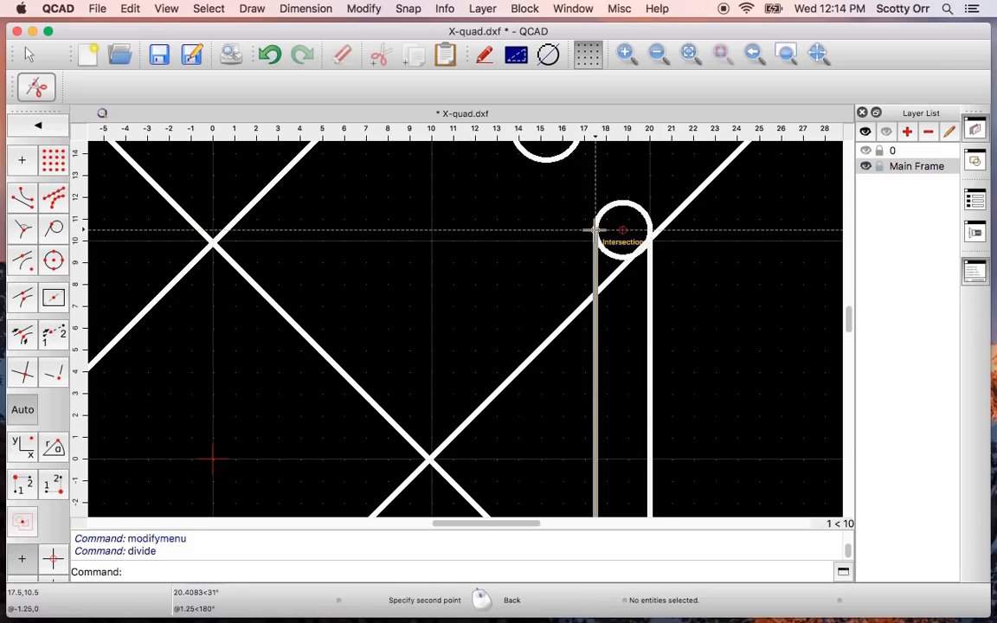
click(651, 230)
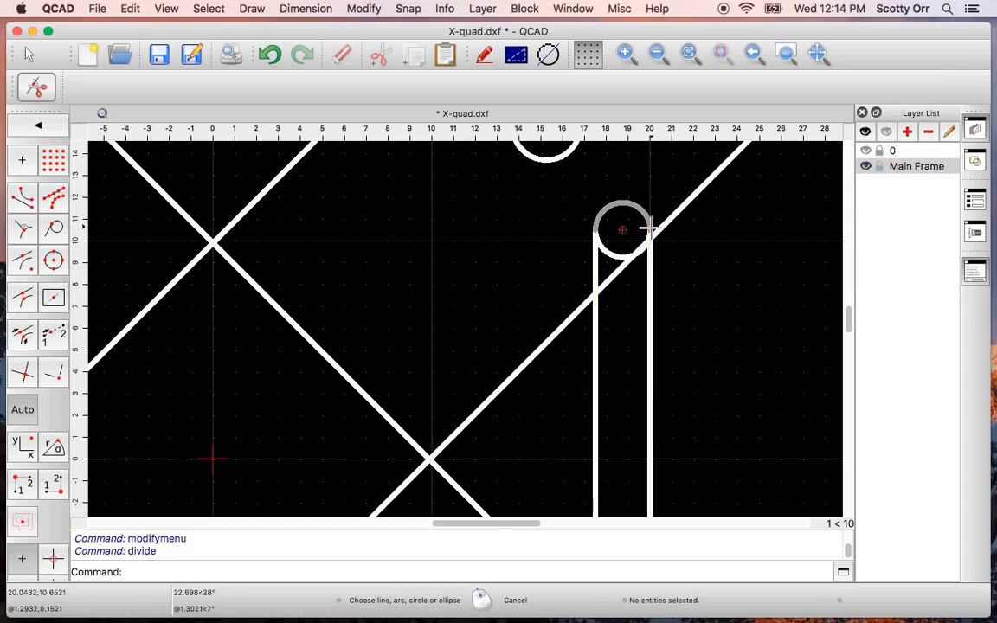
Divide the right slot's lower end circle where it meets the two long sides, at 17.5,-10.5 and 20,-10.5.
middle_drag(483, 375, 508, 172)
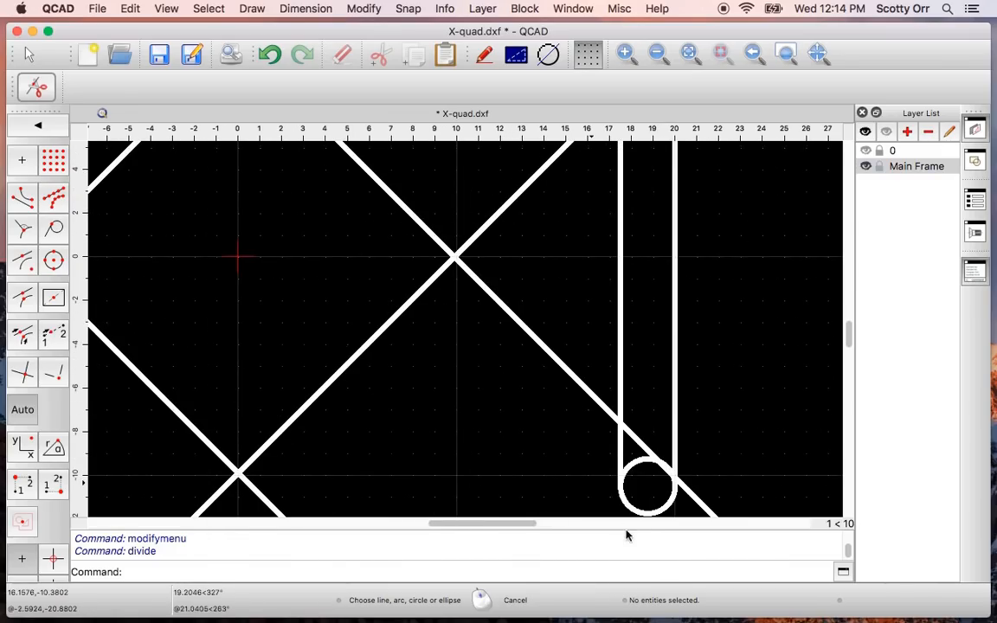
click(621, 481)
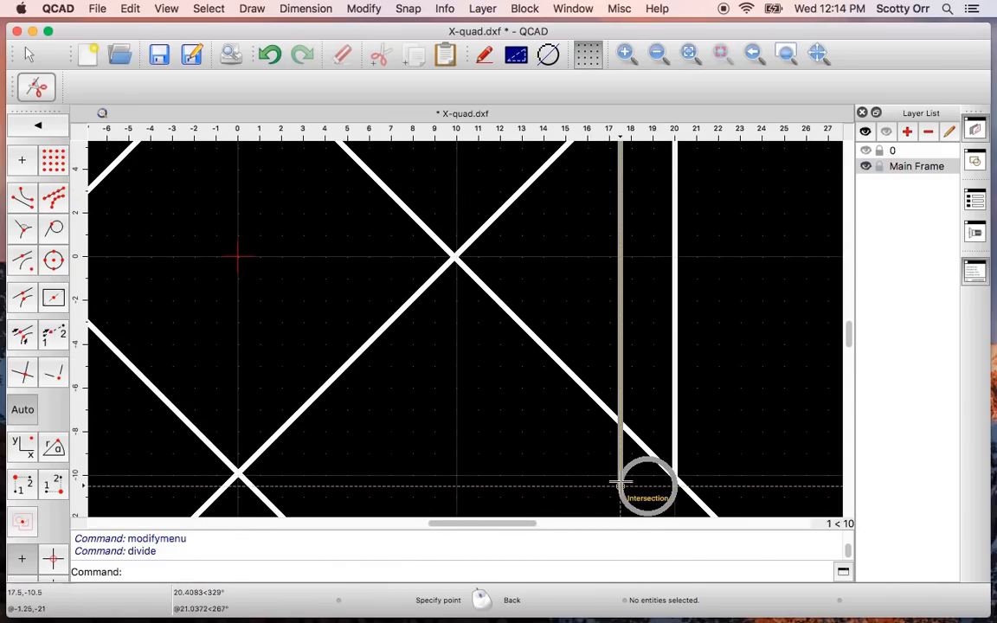
click(621, 485)
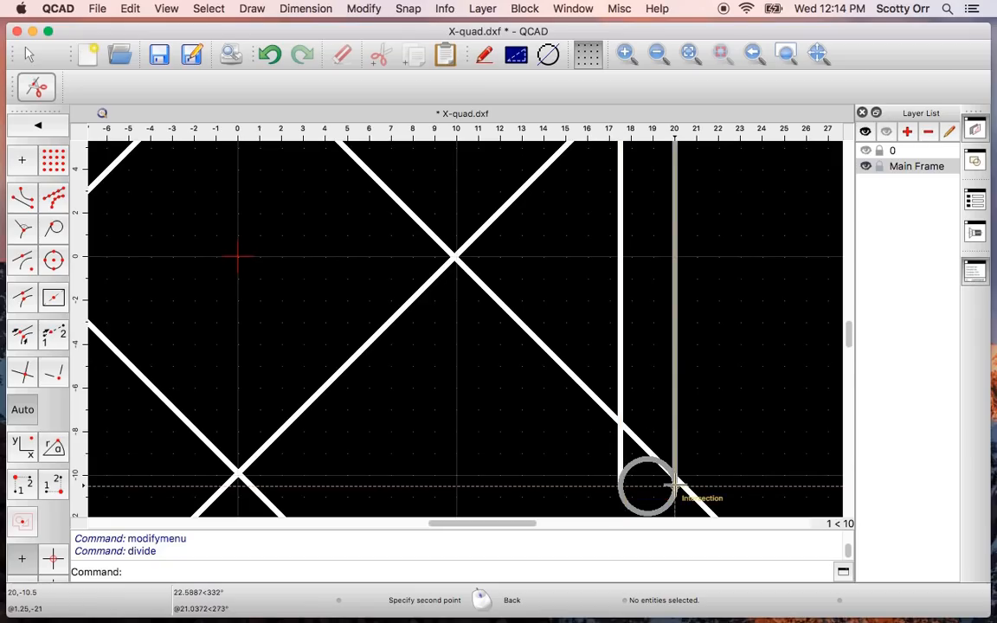
click(674, 485)
Divide the left slot's lower end circle at its intersections with both long sides, and leave the Divide command.
middle_drag(345, 447, 718, 318)
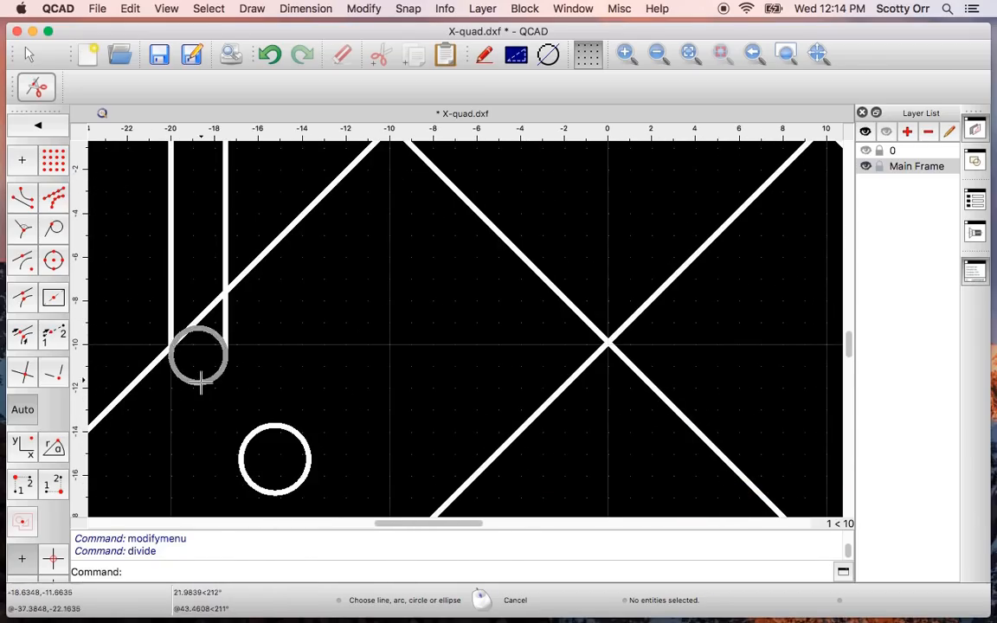
click(225, 325)
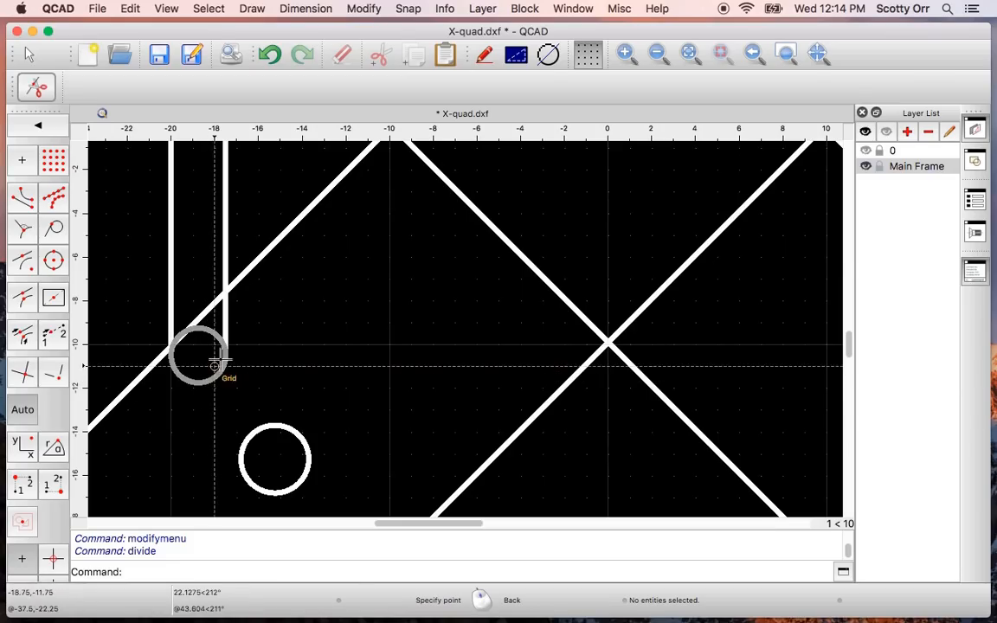
click(225, 355)
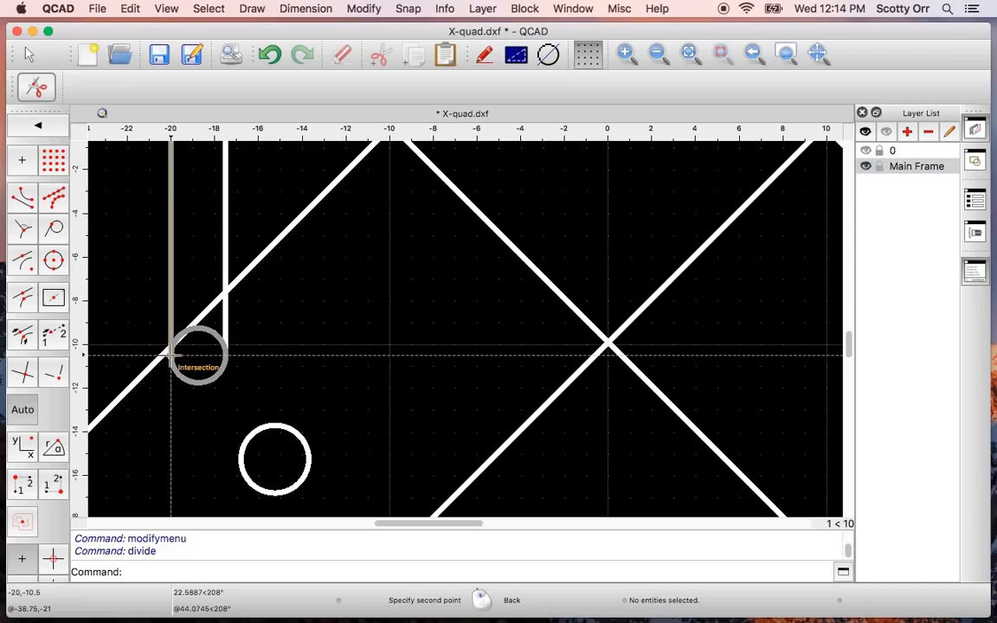
click(170, 355)
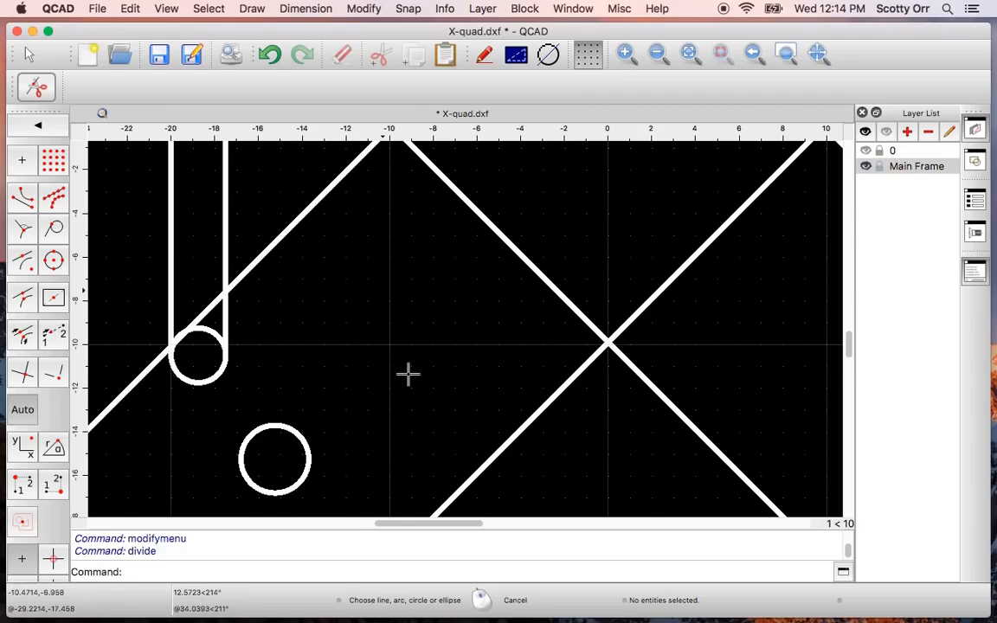
scroll(407, 371, up, 2)
scroll(404, 365, down, 4)
scroll(404, 365, down, 4)
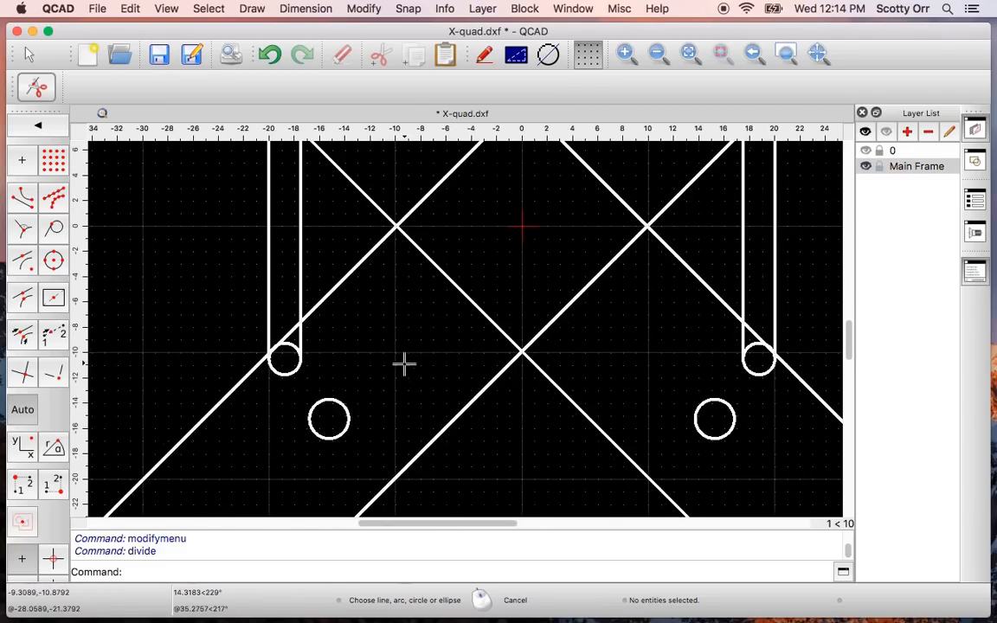
click(28, 54)
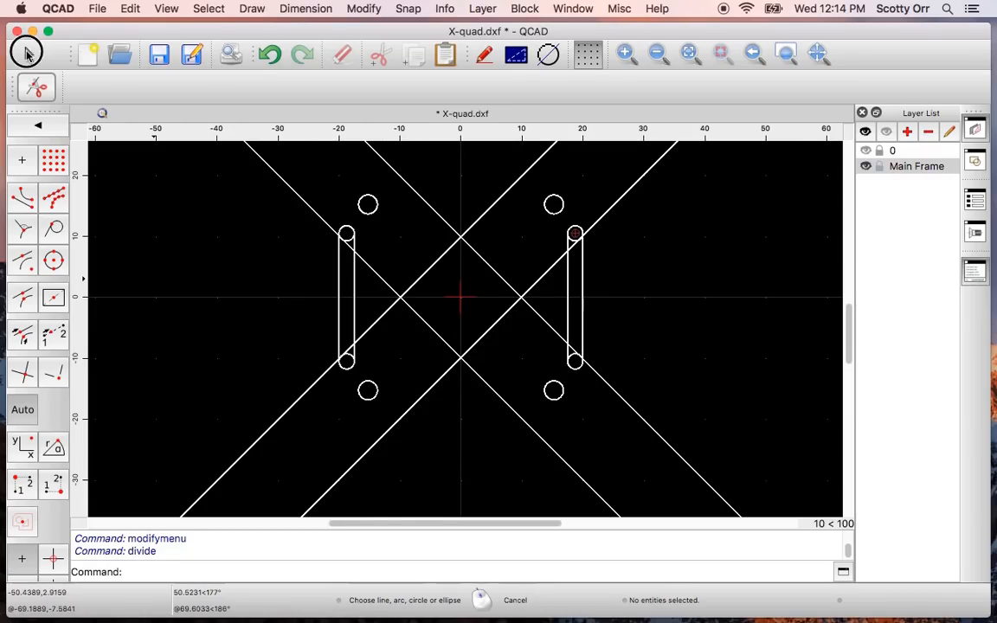
Delete the inner half arc at each end of both slots, keeping only the rounded outer ends.
scroll(328, 201, up, 2)
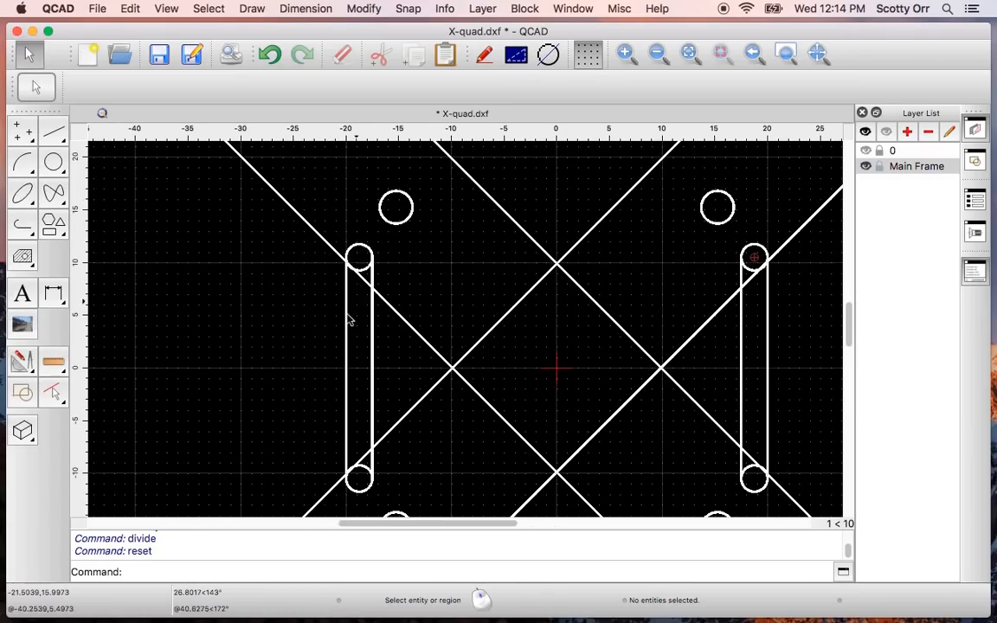
click(362, 270)
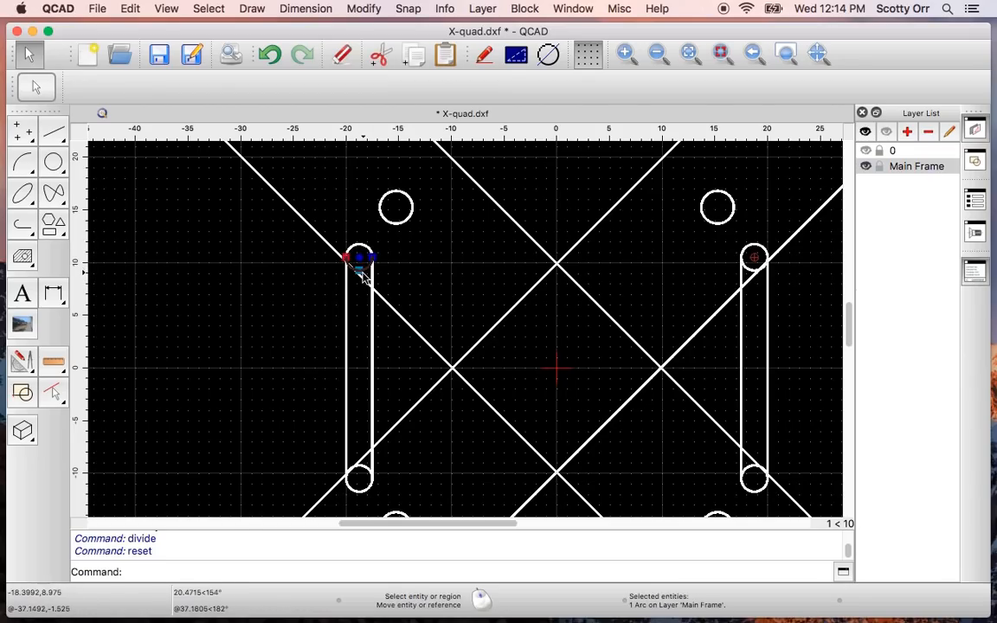
key(Delete)
click(752, 271)
key(Delete)
click(752, 472)
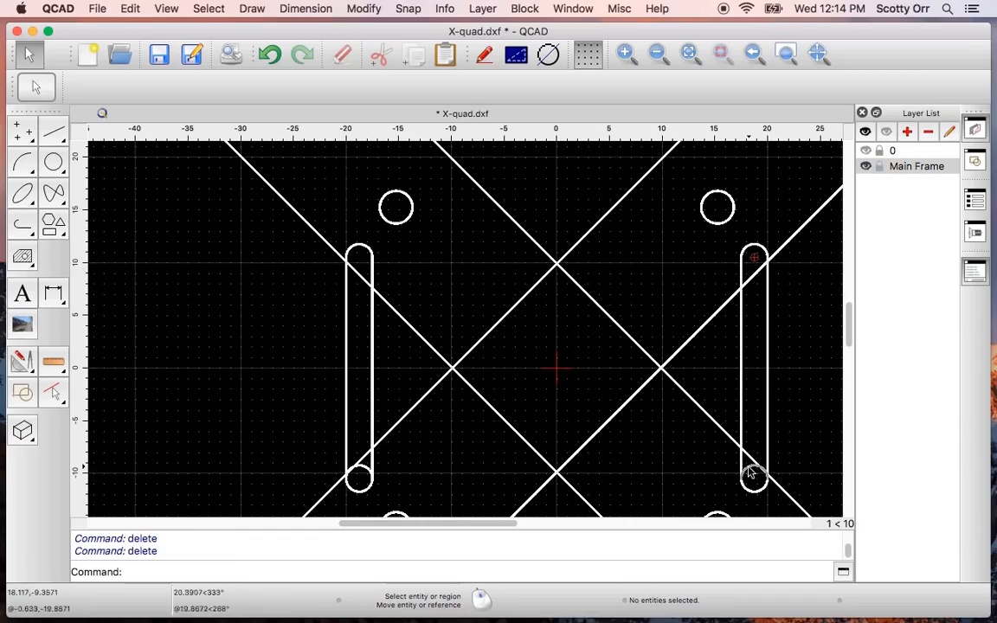
key(Delete)
click(357, 469)
key(Delete)
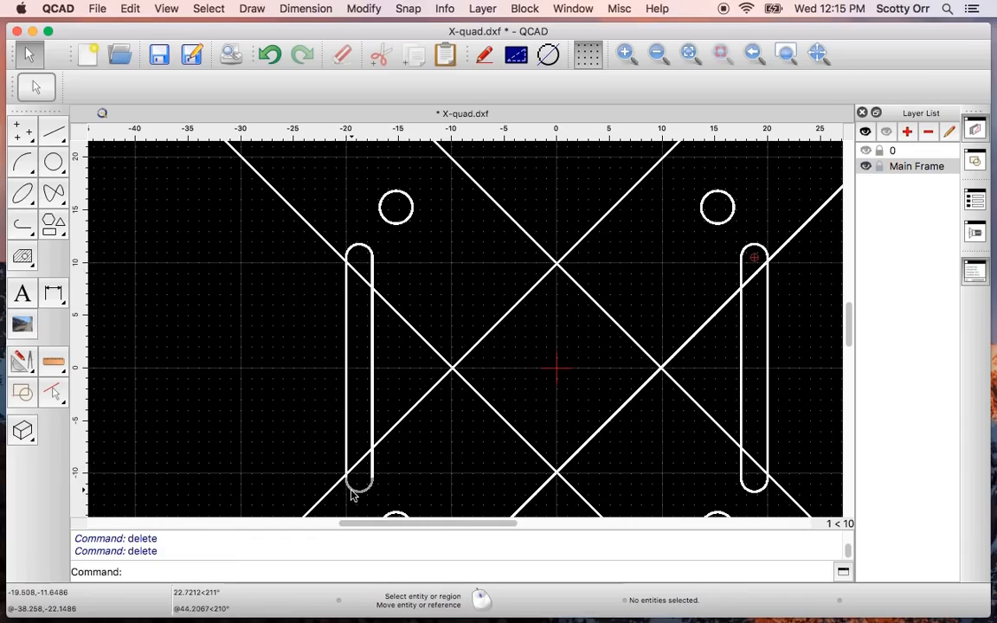
scroll(378, 445, down, 5)
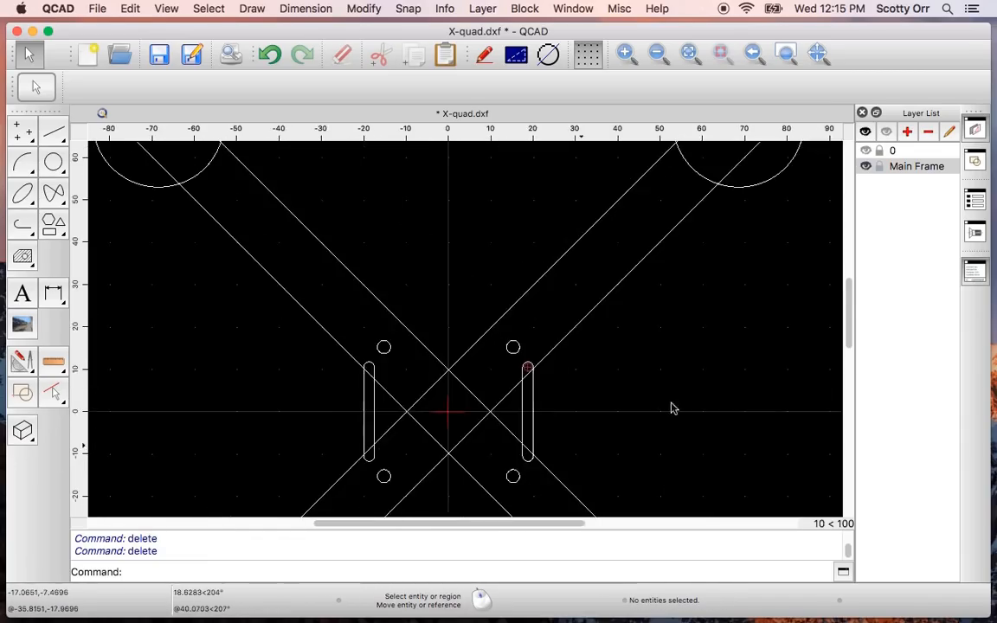
scroll(375, 442, up, 5)
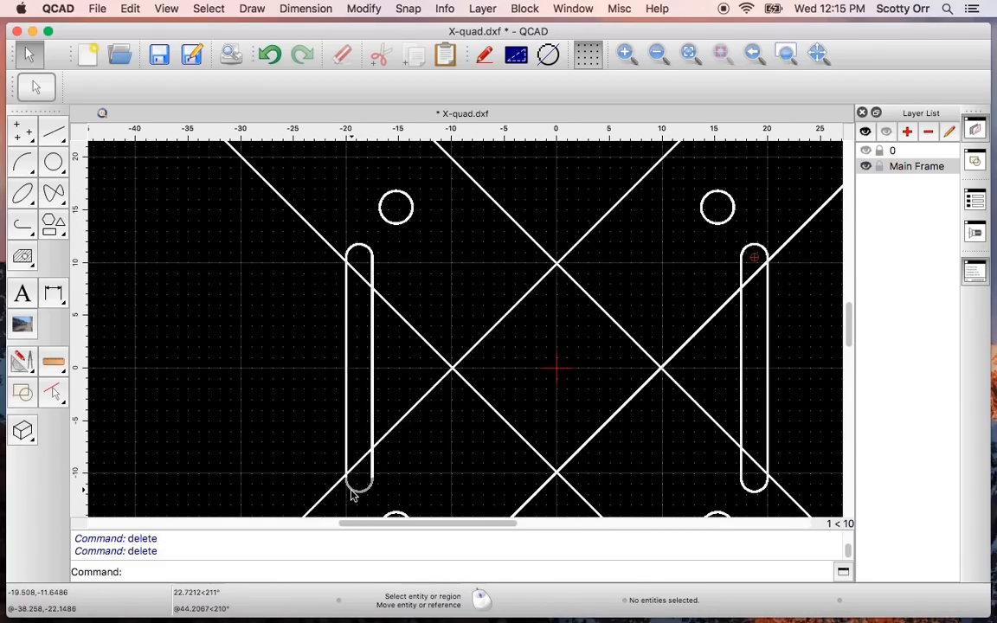
scroll(377, 444, down, 5)
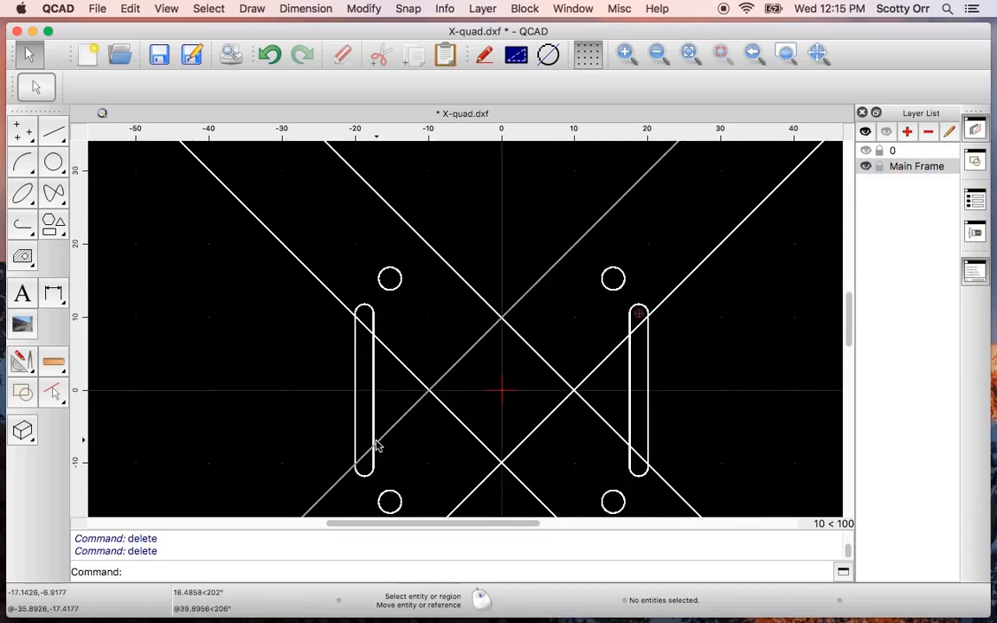
scroll(377, 444, down, 1)
click(666, 416)
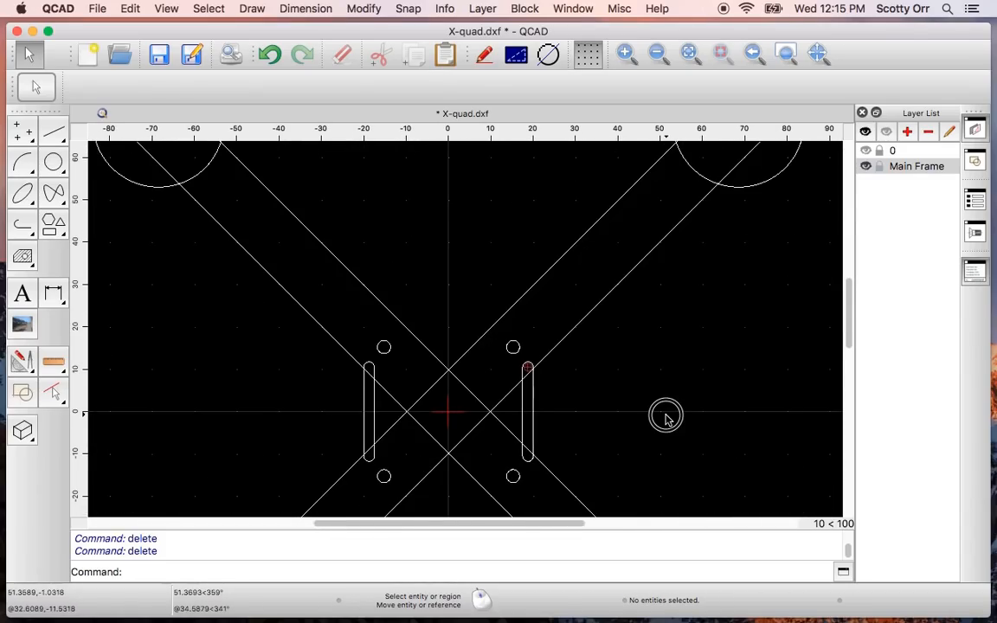
drag(666, 414, 669, 367)
mouse_move(625, 424)
middle_down()
mouse_move(636, 369)
mouse_move(679, 312)
middle_up()
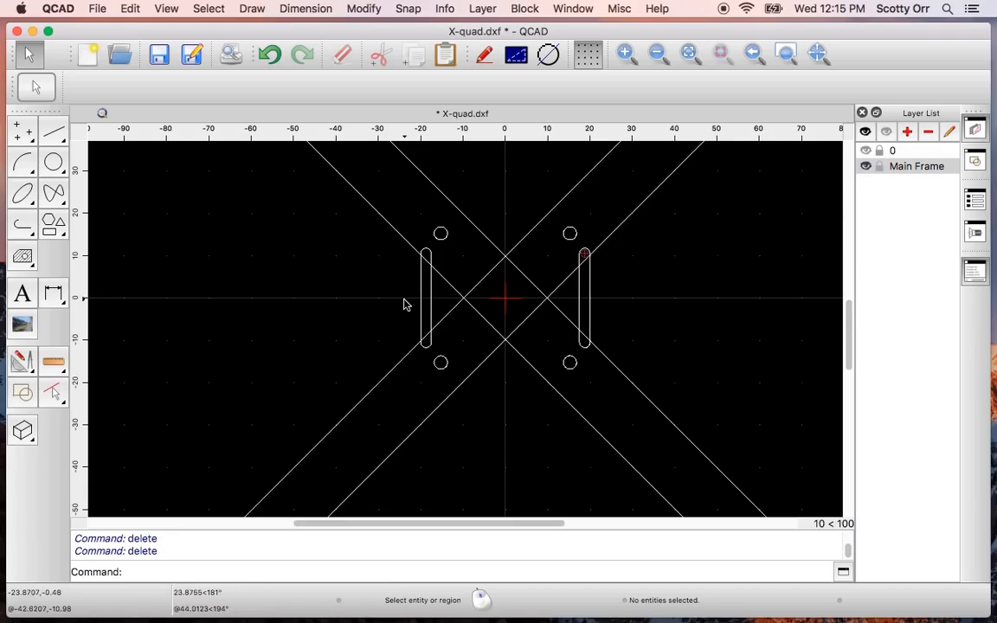
Make layer 0 visible again to show the layout geometry behind the frame.
click(867, 151)
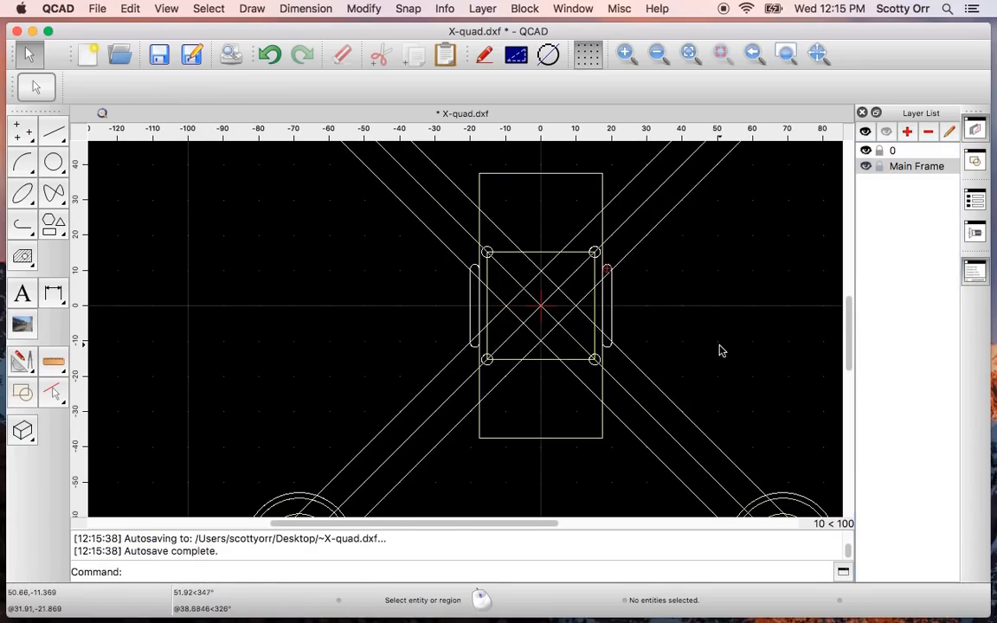
click(703, 296)
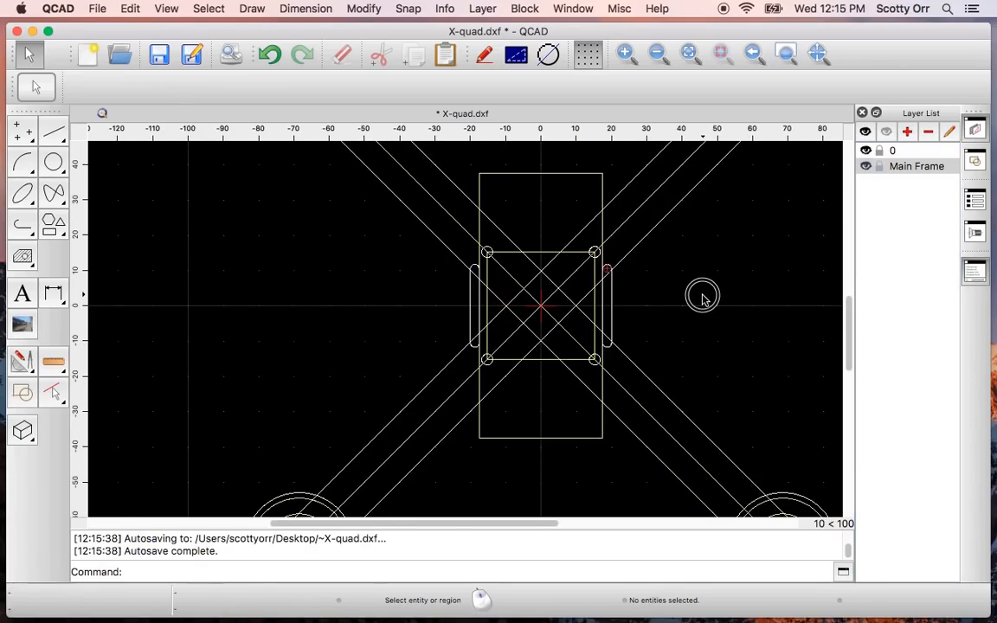
click(707, 306)
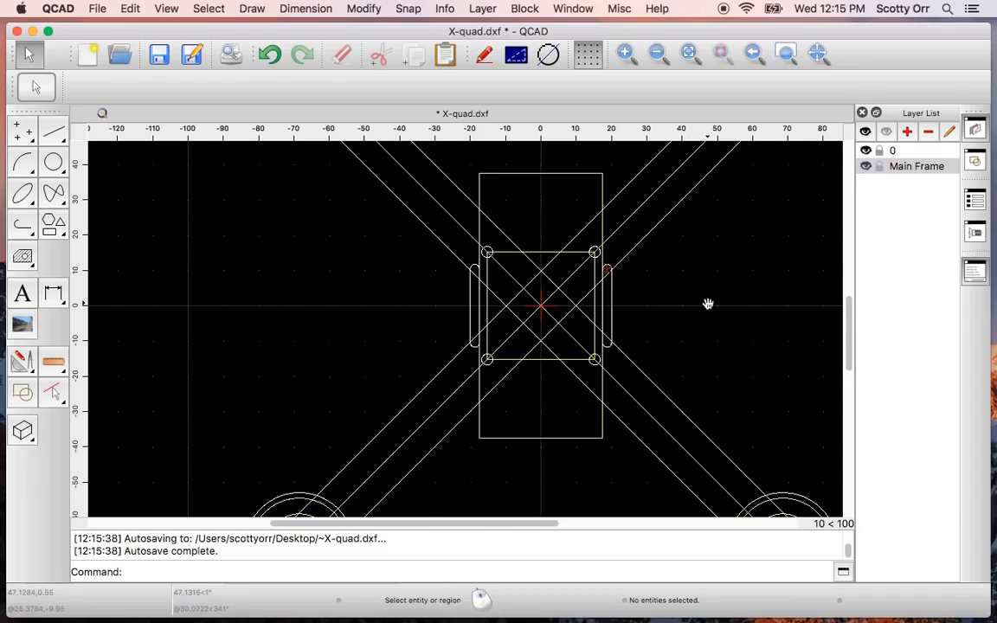
middle_drag(707, 307, 665, 338)
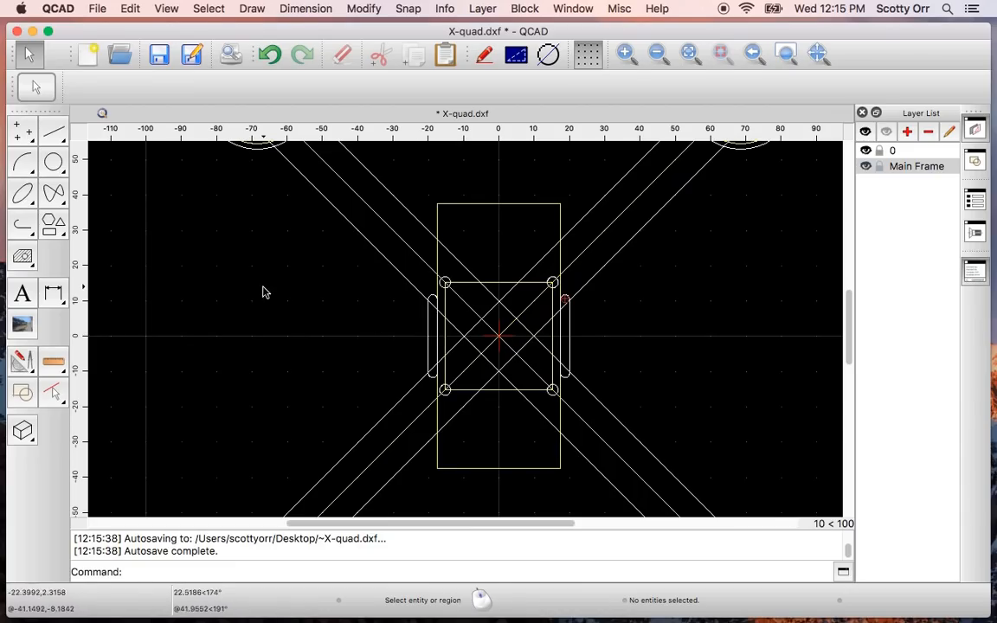
Measure the distance from the origin to the midpoint of the left slot's outer side.
click(54, 364)
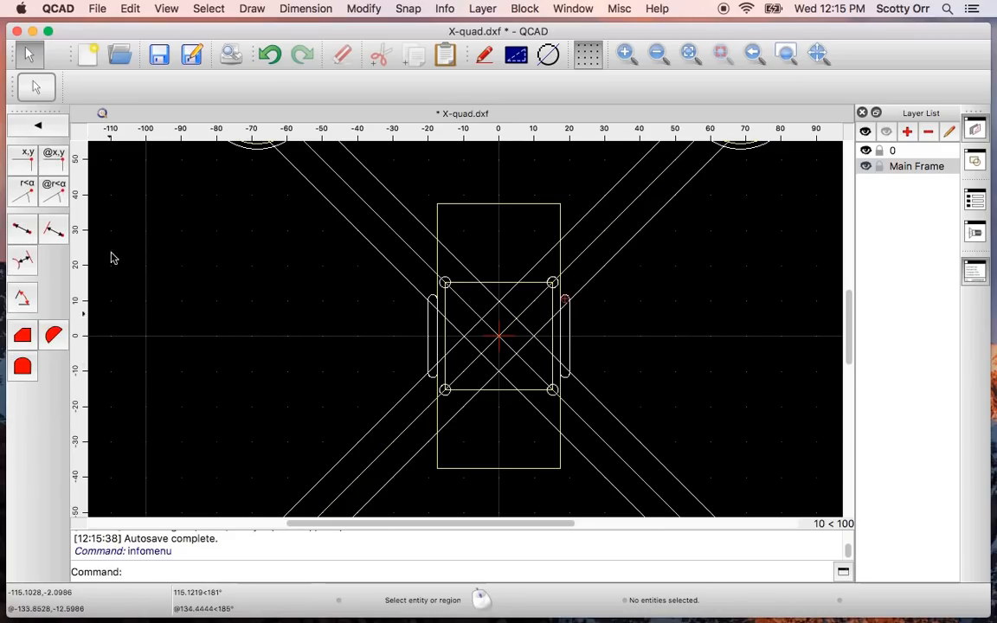
click(24, 232)
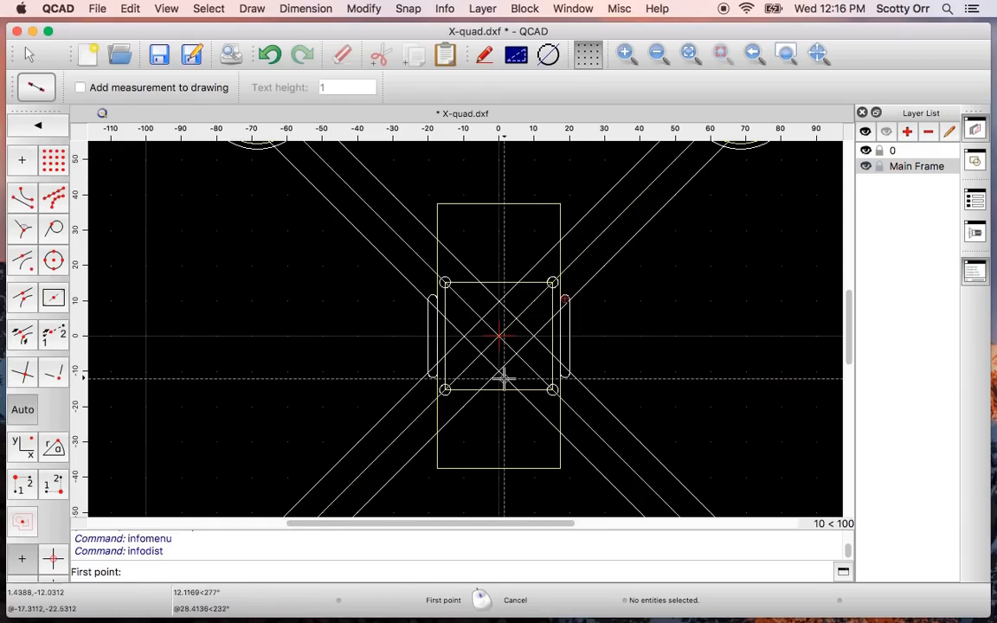
click(500, 337)
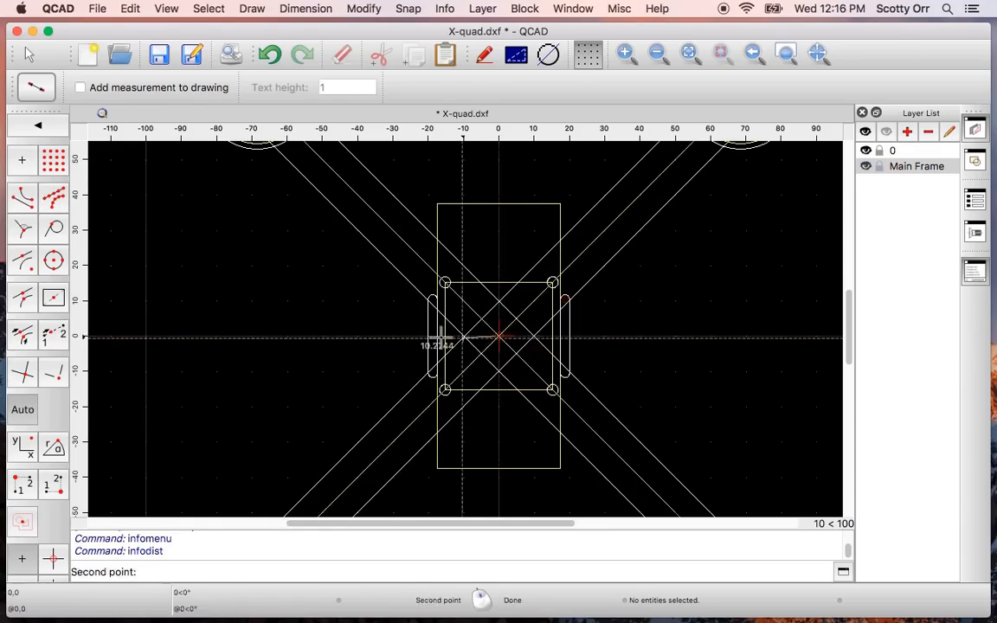
right_click(429, 336)
click(499, 337)
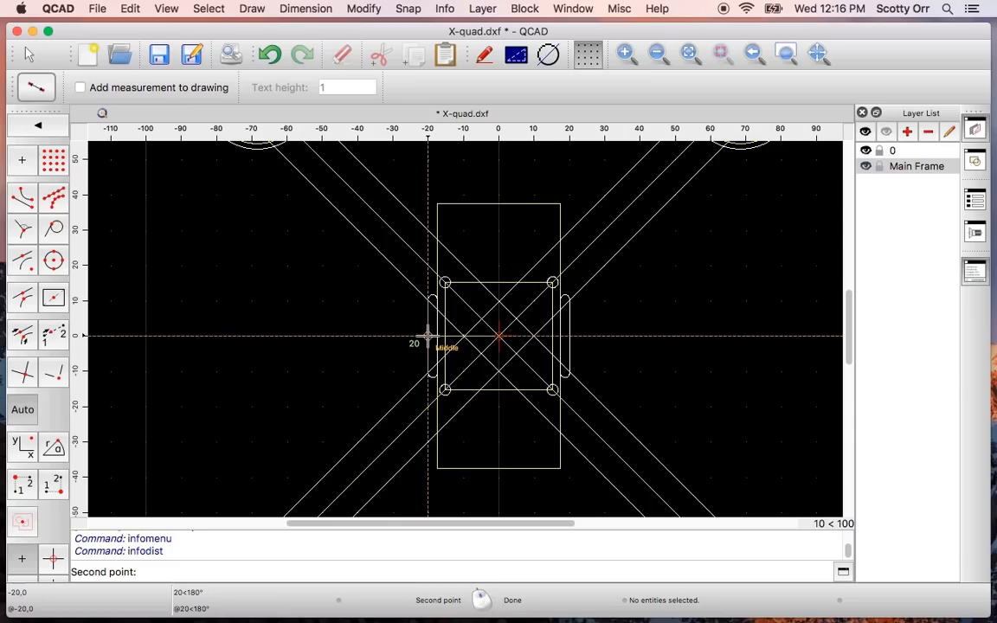
click(428, 336)
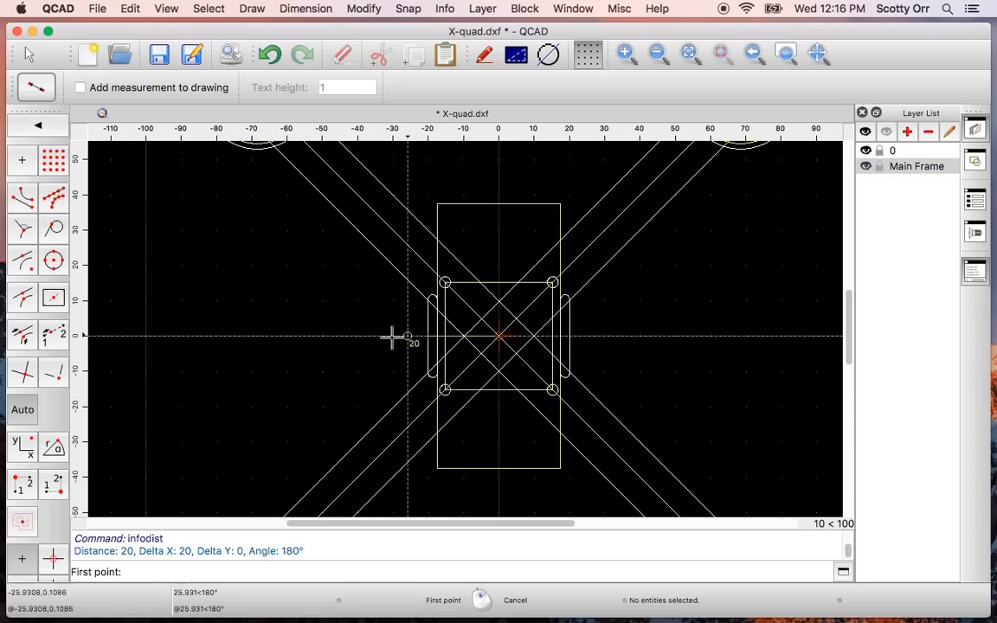
click(27, 55)
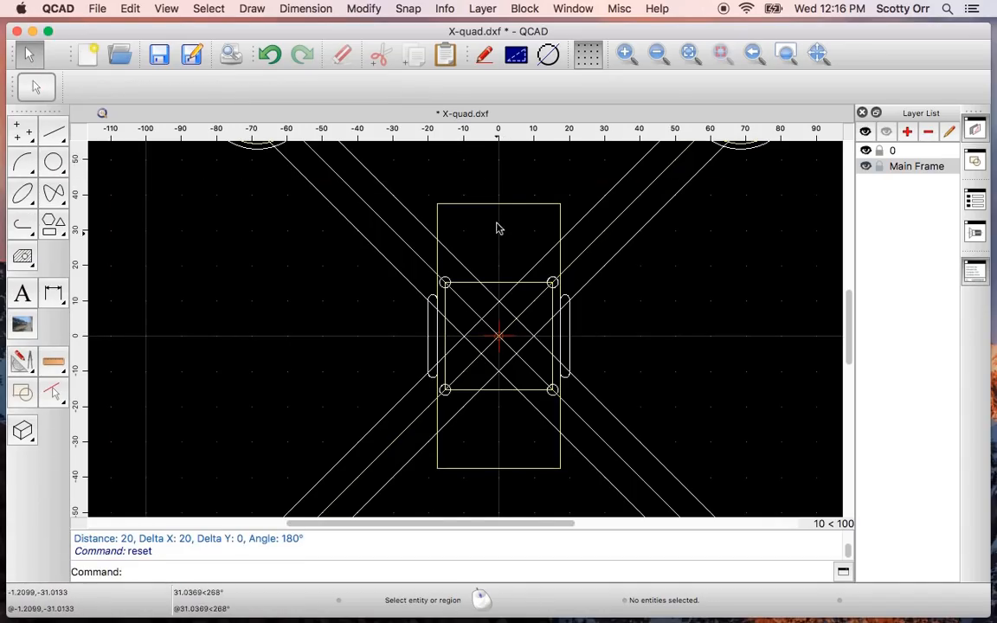
Draw a rectangle 46 wide and 96 high with its Middle reference point at the origin.
scroll(490, 430, down, 2)
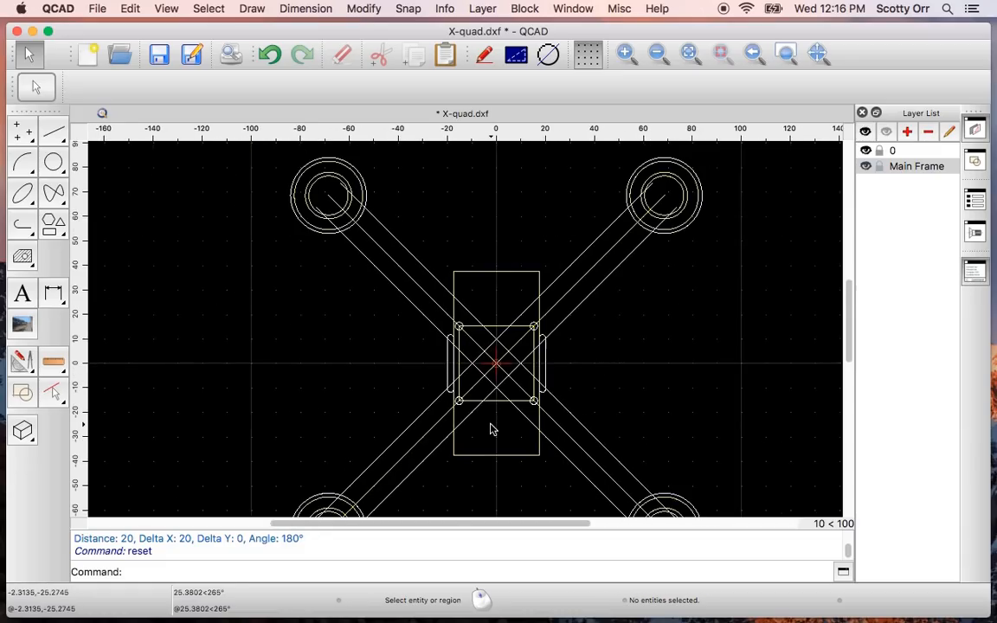
scroll(490, 428, down, 1)
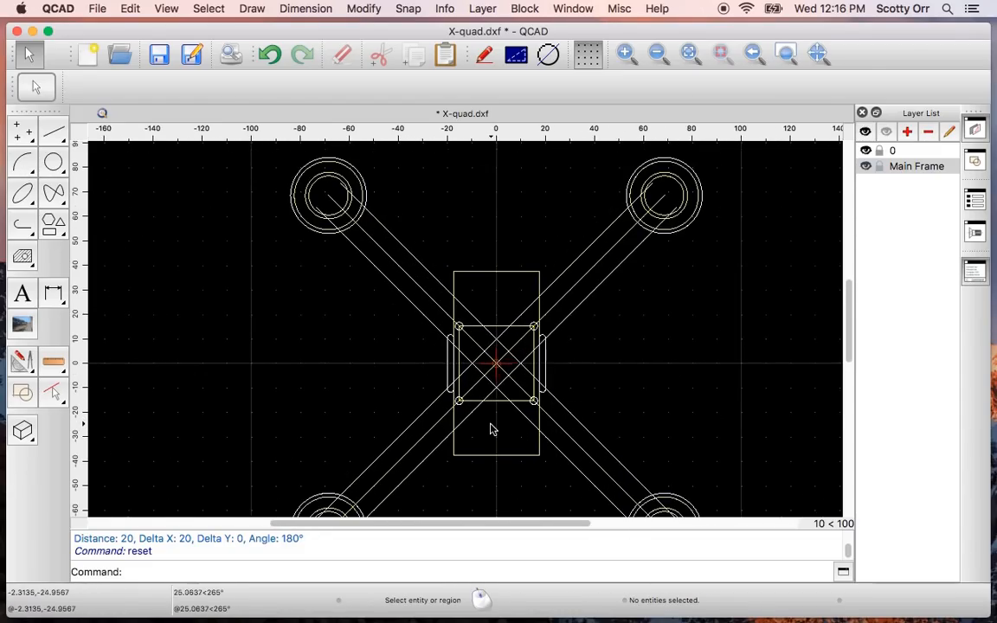
scroll(491, 424, down, 1)
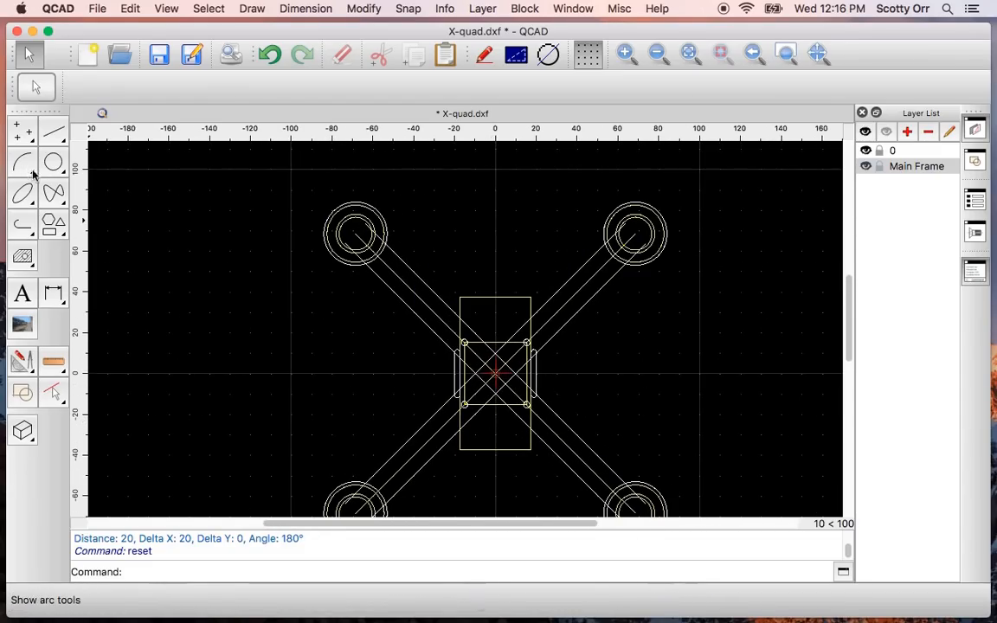
click(54, 225)
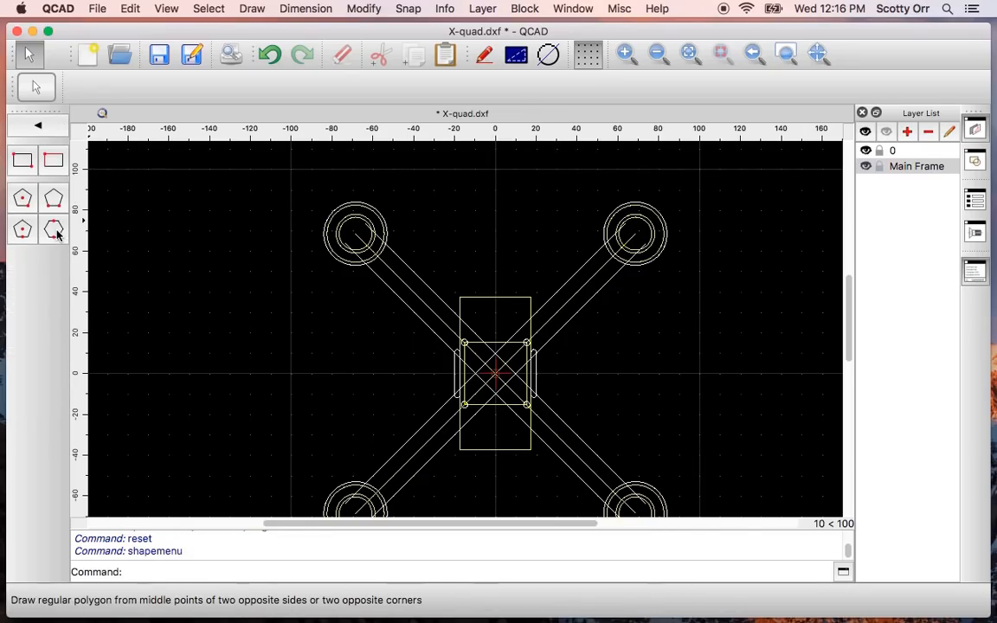
click(54, 164)
double_click(286, 89)
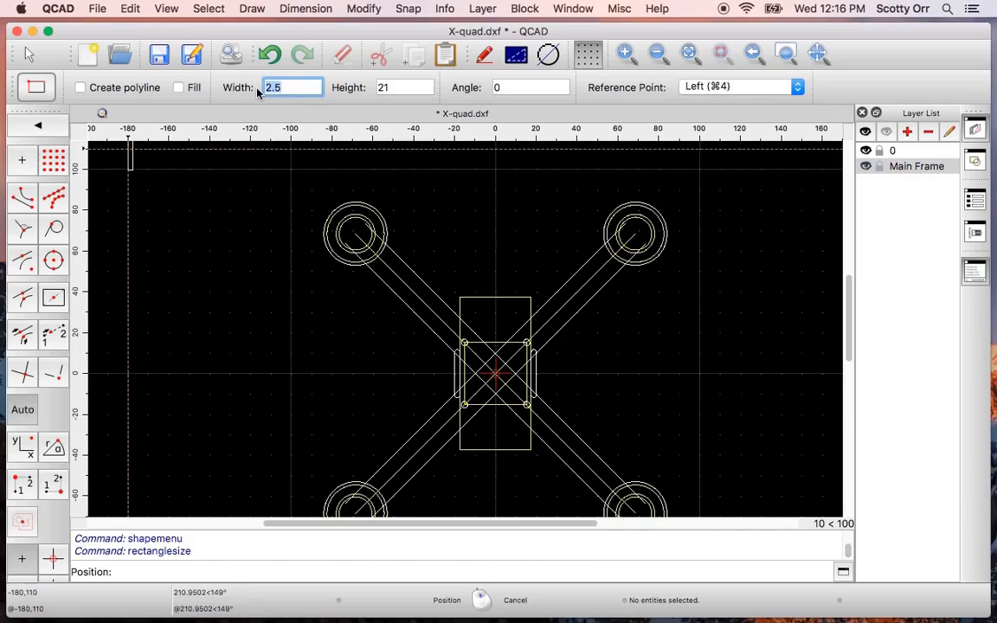
text(46)
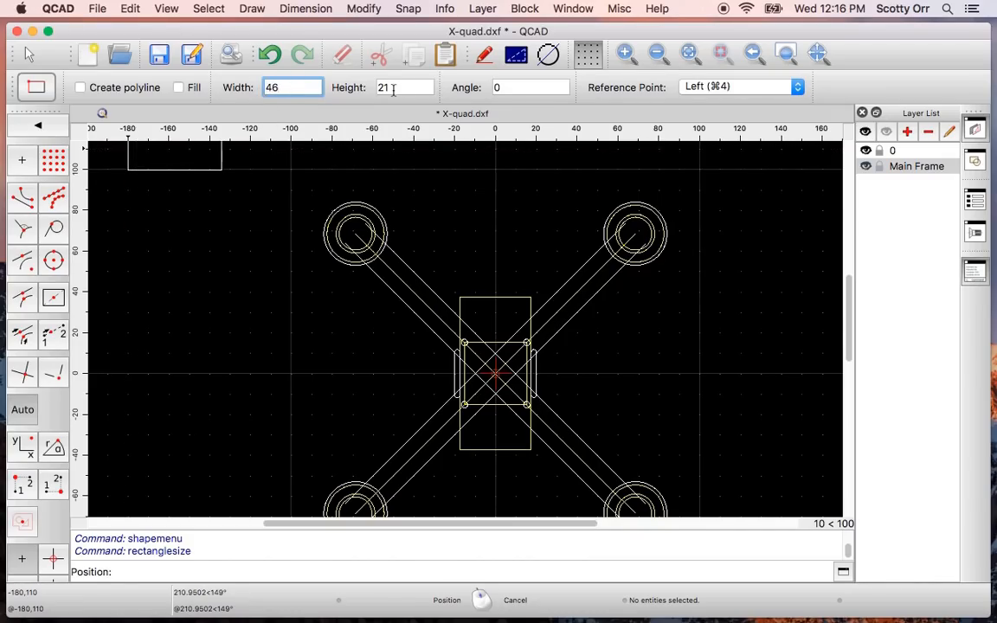
double_click(376, 89)
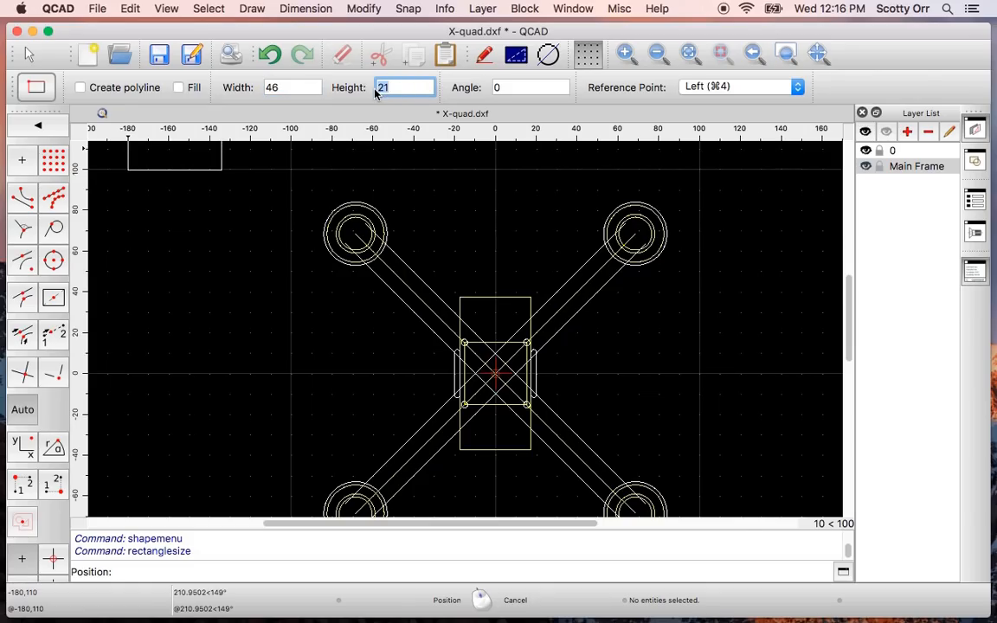
text(96)
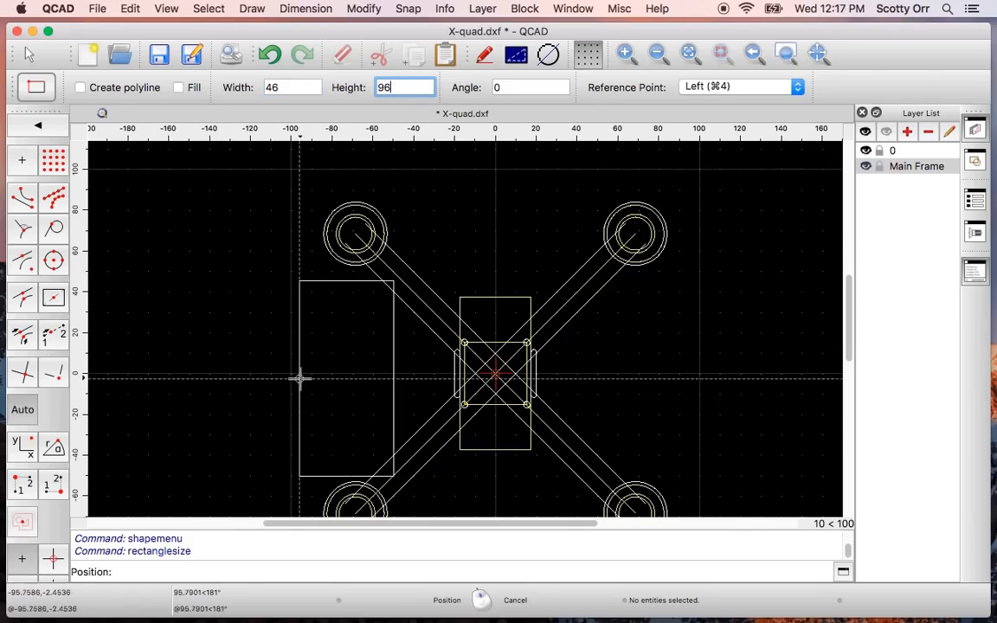
click(797, 88)
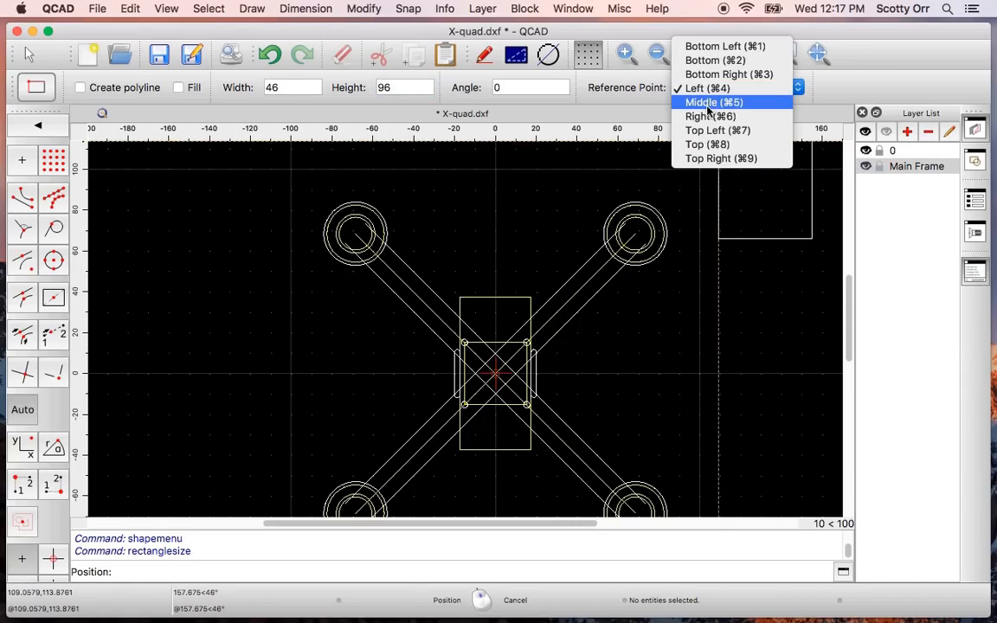
click(708, 103)
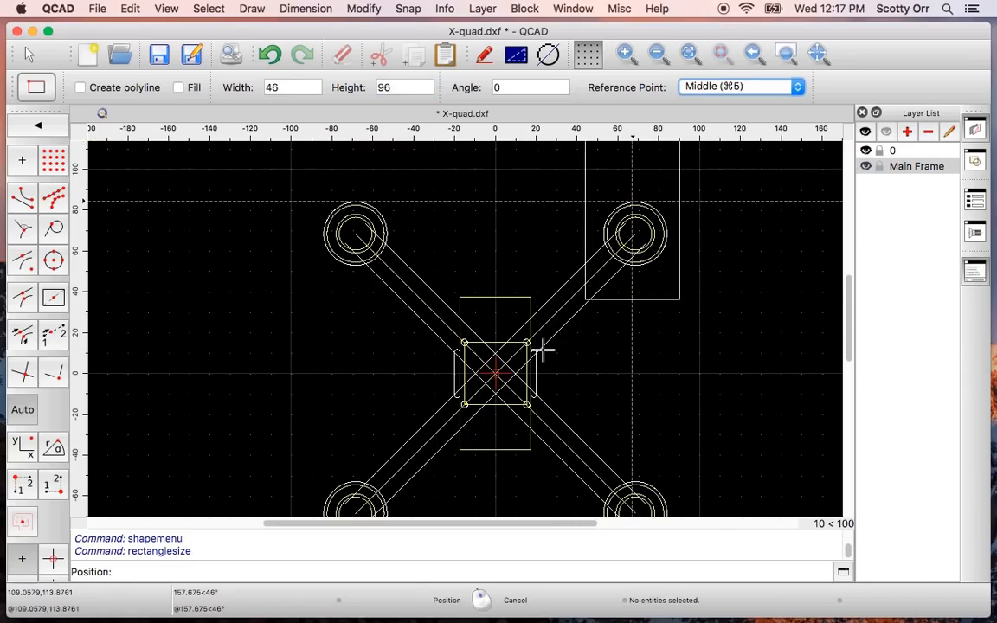
click(496, 373)
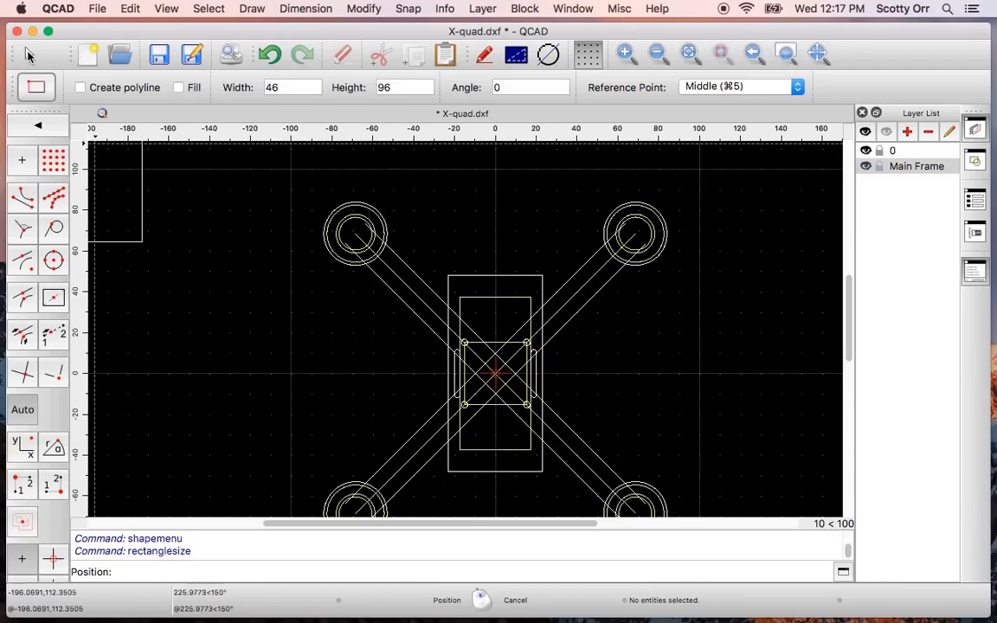
click(28, 55)
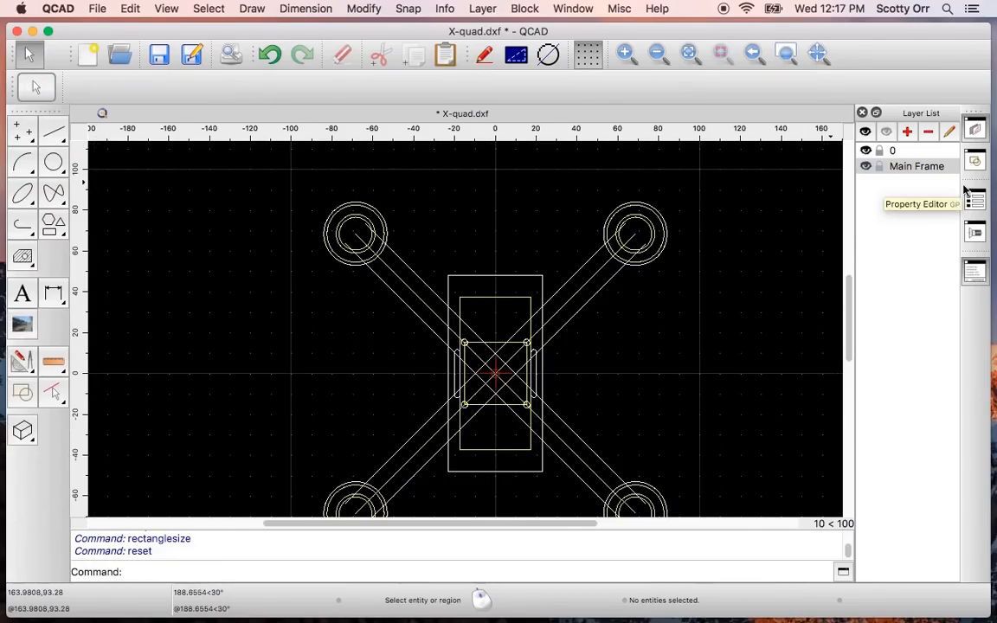
Hide layer 0 and divide the upper-left arm's two lines where they meet the motor circle.
click(867, 152)
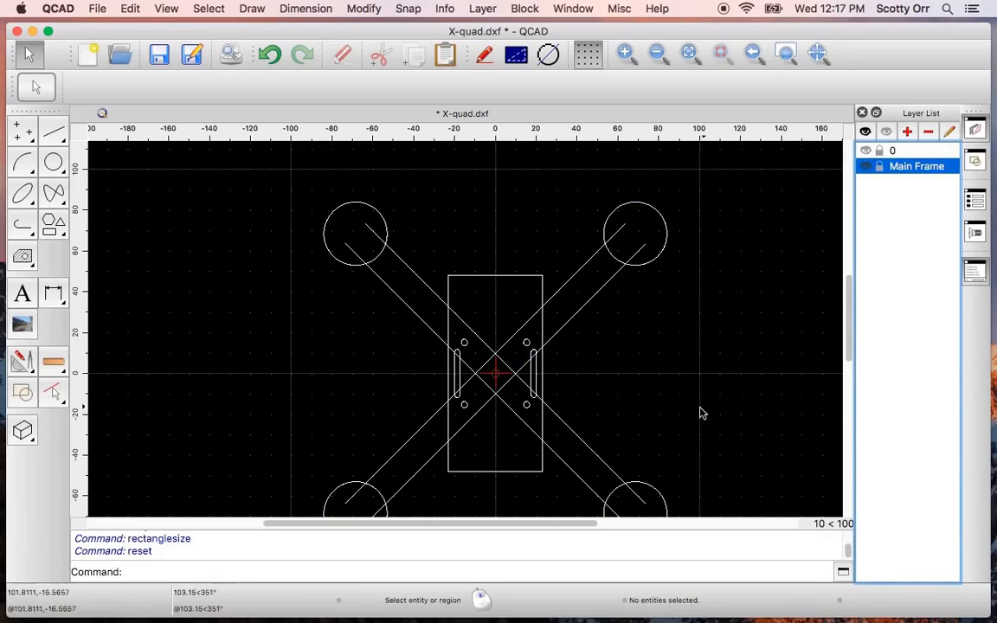
middle_drag(700, 414, 669, 357)
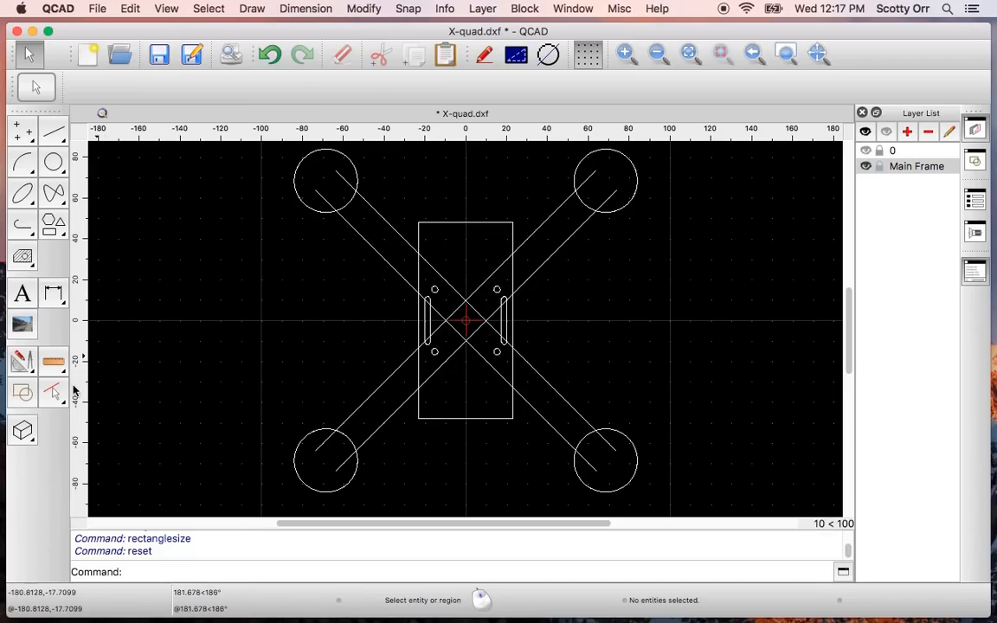
click(24, 364)
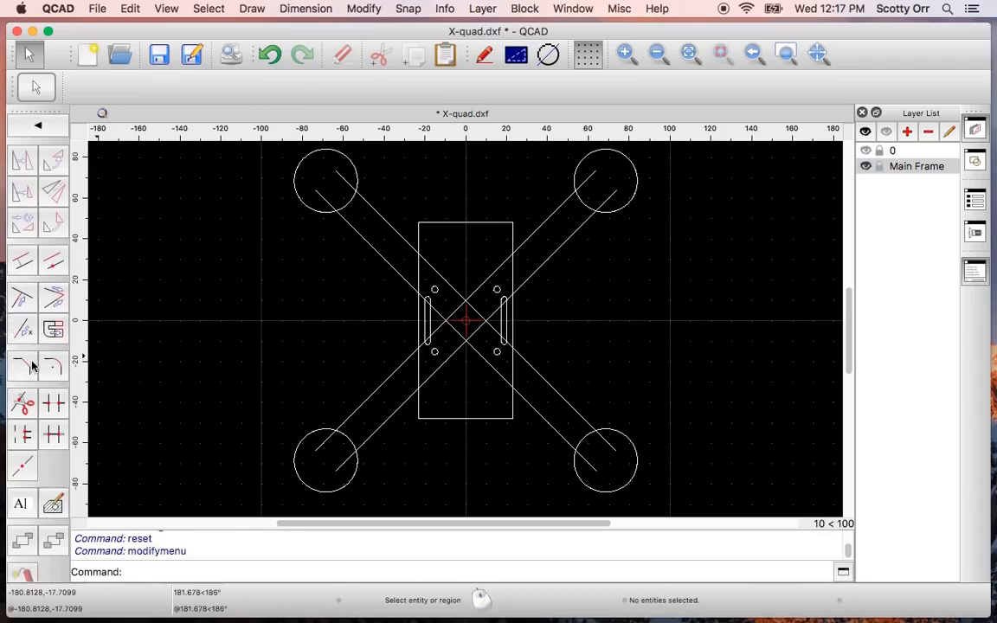
click(24, 404)
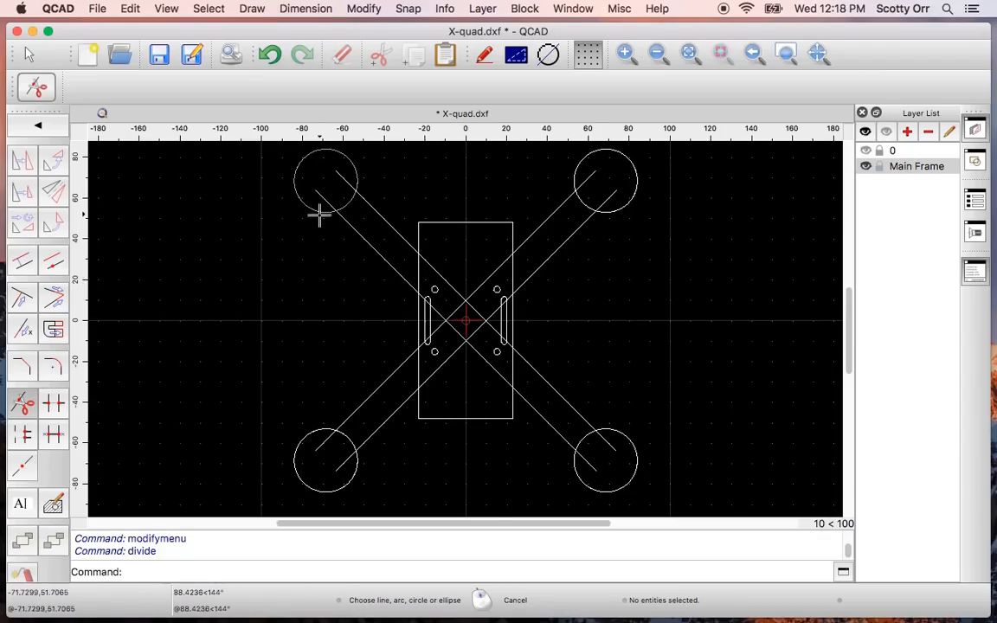
click(362, 234)
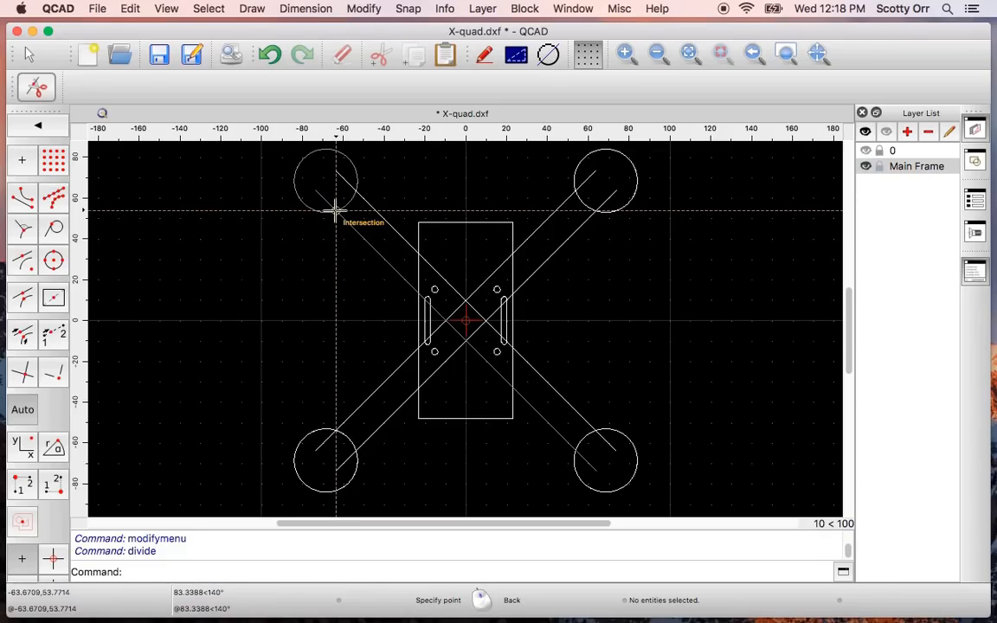
click(335, 210)
click(353, 192)
click(355, 191)
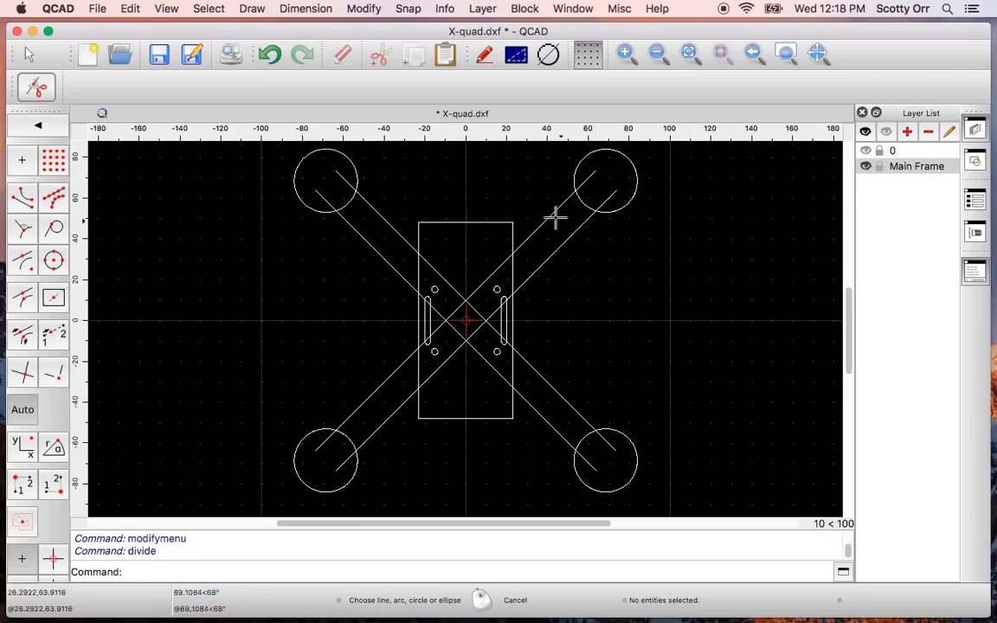
Divide the lines of the upper-right and lower-right arms at their intersections with the motor circles.
click(582, 205)
click(575, 194)
click(570, 236)
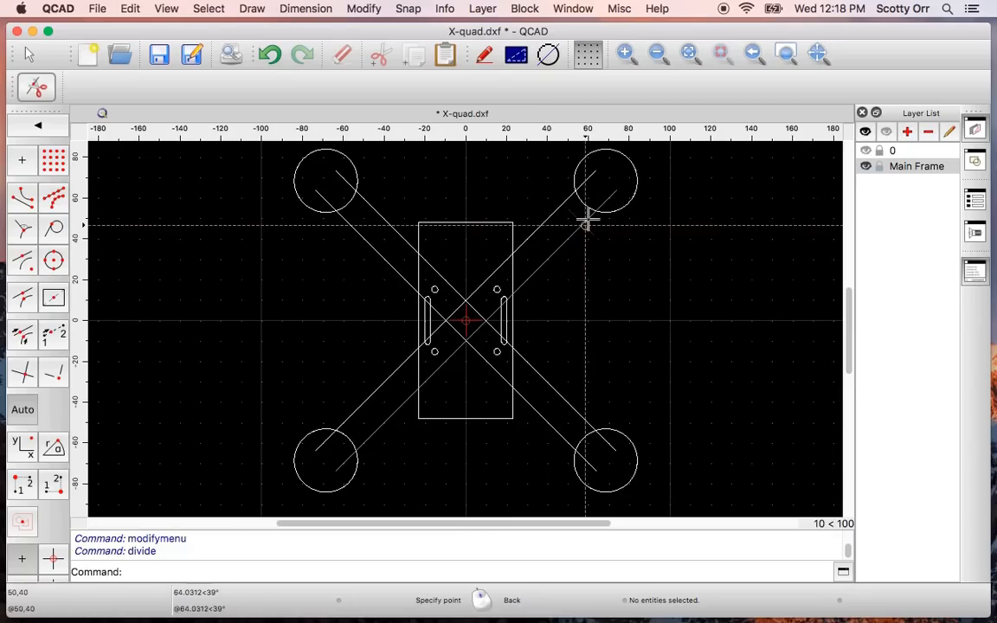
click(596, 212)
click(563, 400)
click(597, 430)
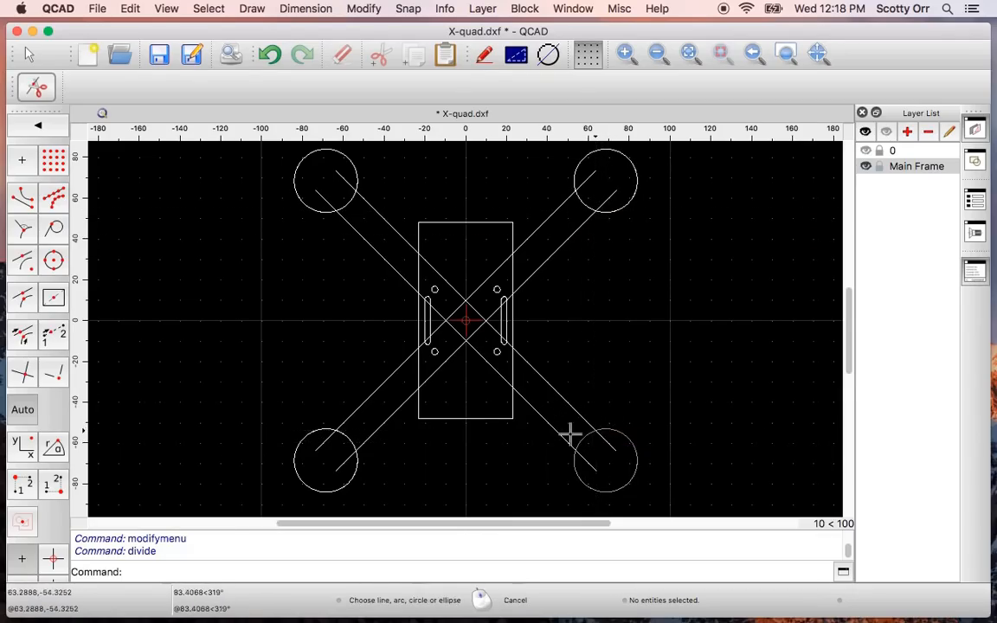
click(554, 427)
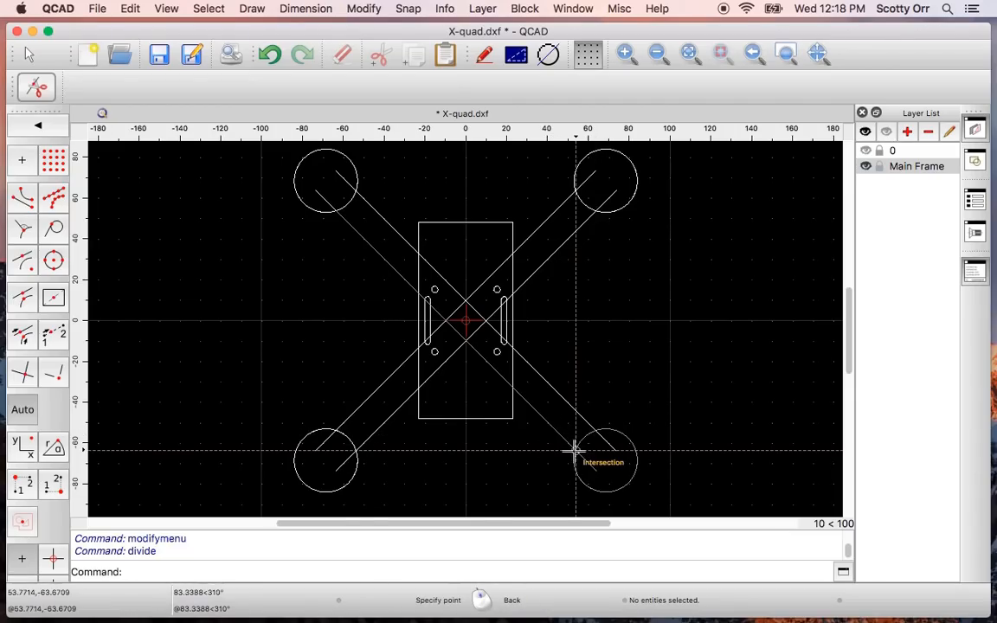
click(574, 452)
Divide both lines of the lower-left arm where they cross its motor circle.
click(367, 424)
click(355, 452)
click(367, 397)
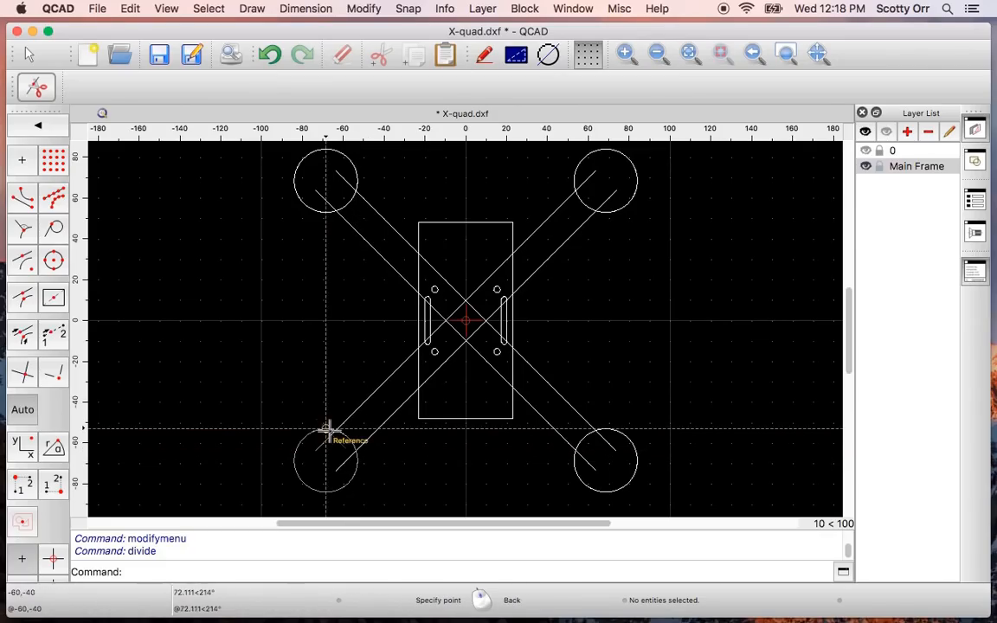
click(335, 427)
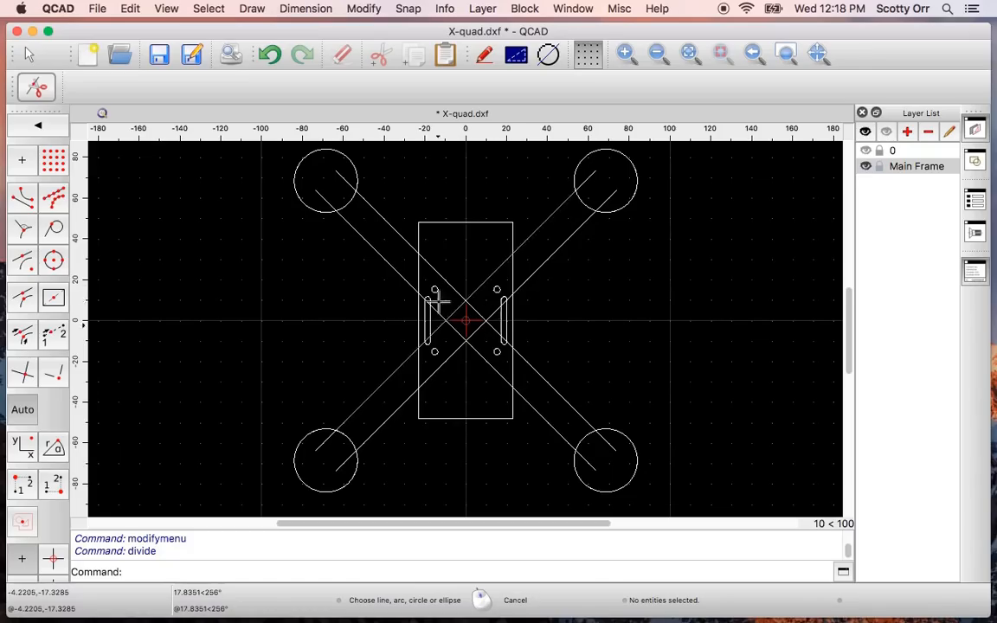
Divide the arm lines where they cross the long sides of the 46 by 96 rectangle.
click(399, 234)
click(418, 253)
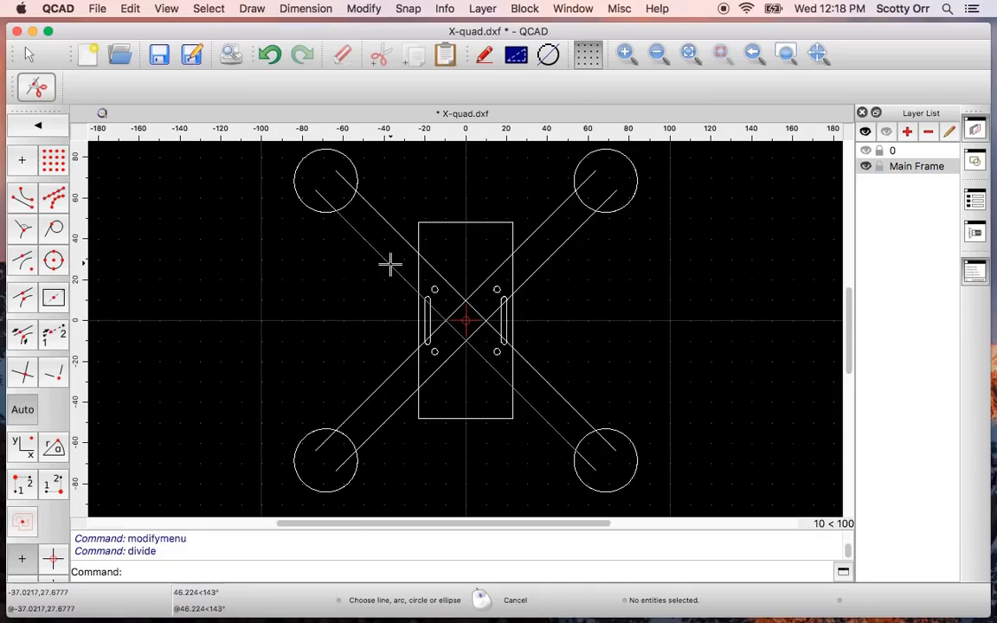
click(390, 265)
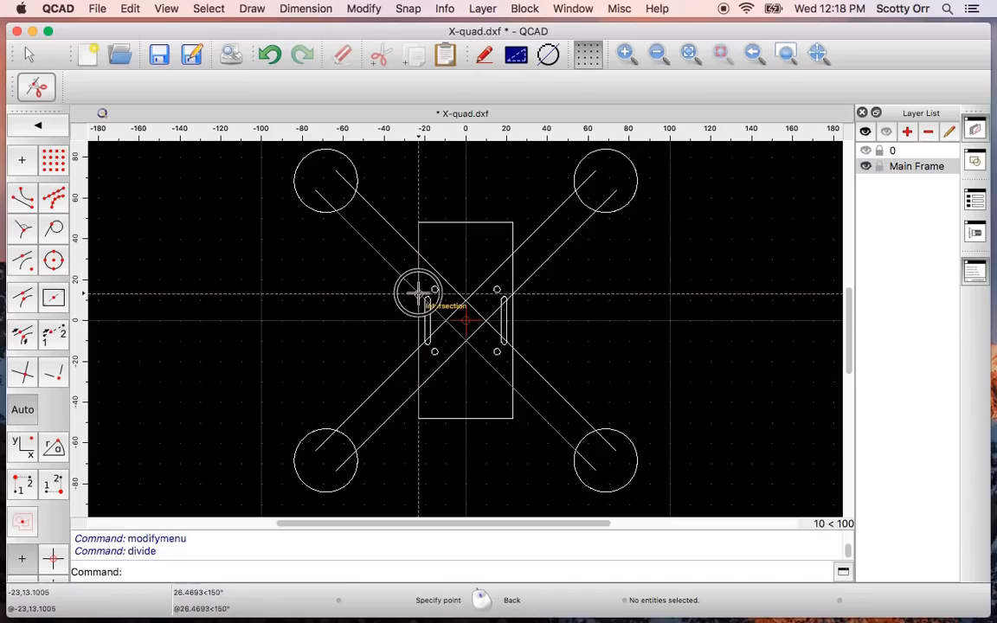
click(418, 292)
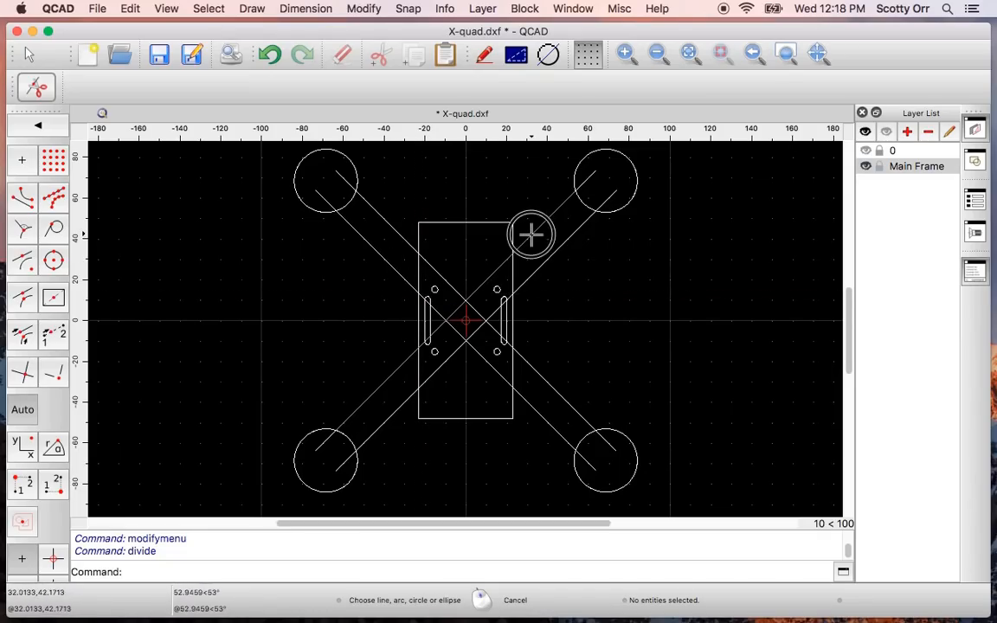
click(530, 364)
click(512, 387)
click(400, 369)
click(418, 348)
Divide the left and right sides of the central rectangle at their intersections with the arm lines.
click(426, 263)
click(416, 253)
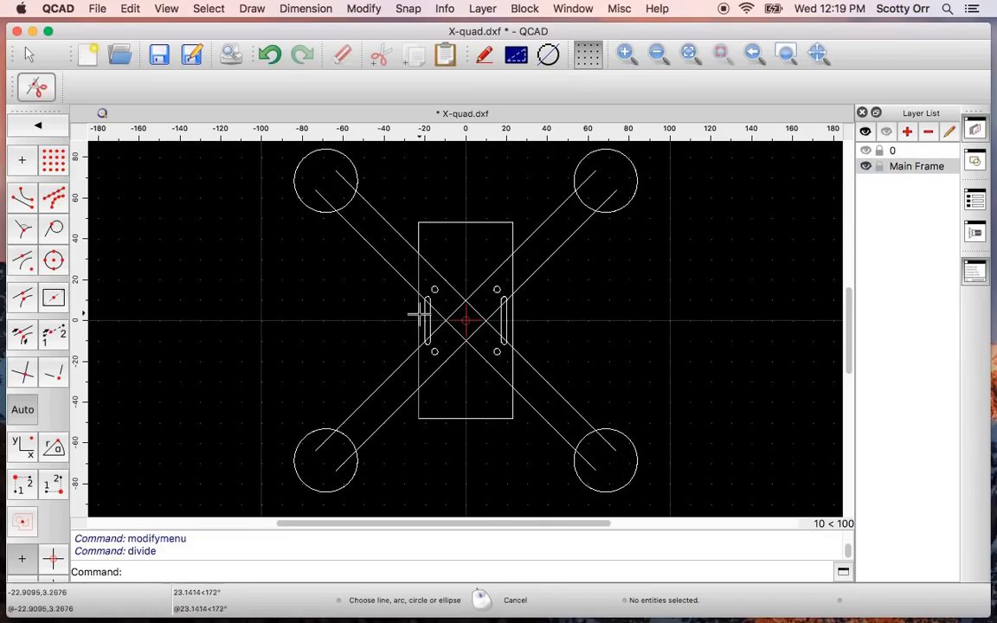
click(418, 370)
click(418, 348)
click(513, 398)
click(512, 387)
click(514, 314)
click(513, 293)
click(512, 274)
click(510, 256)
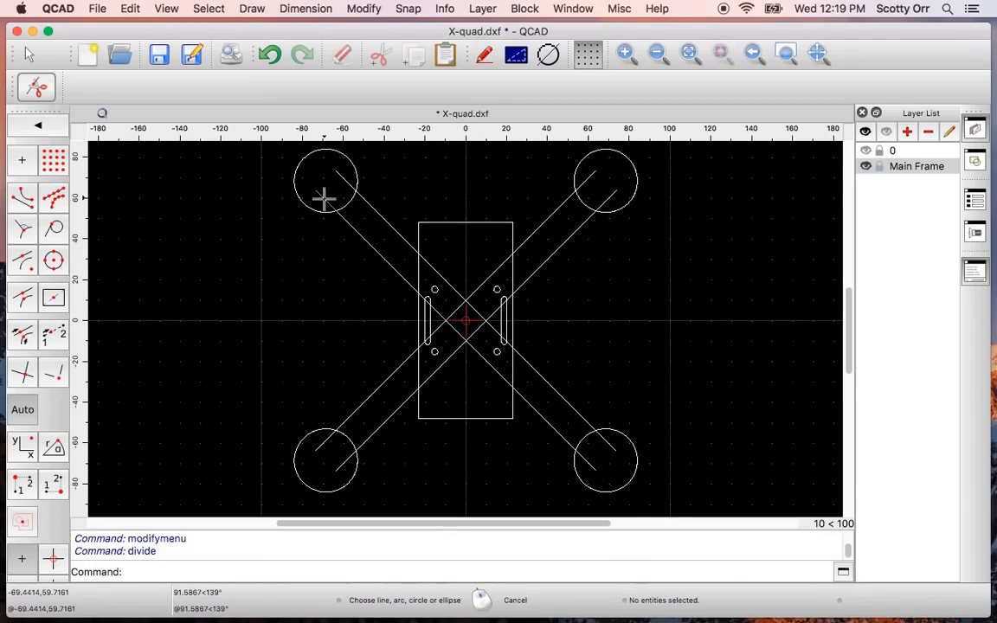
scroll(324, 198, up, 7)
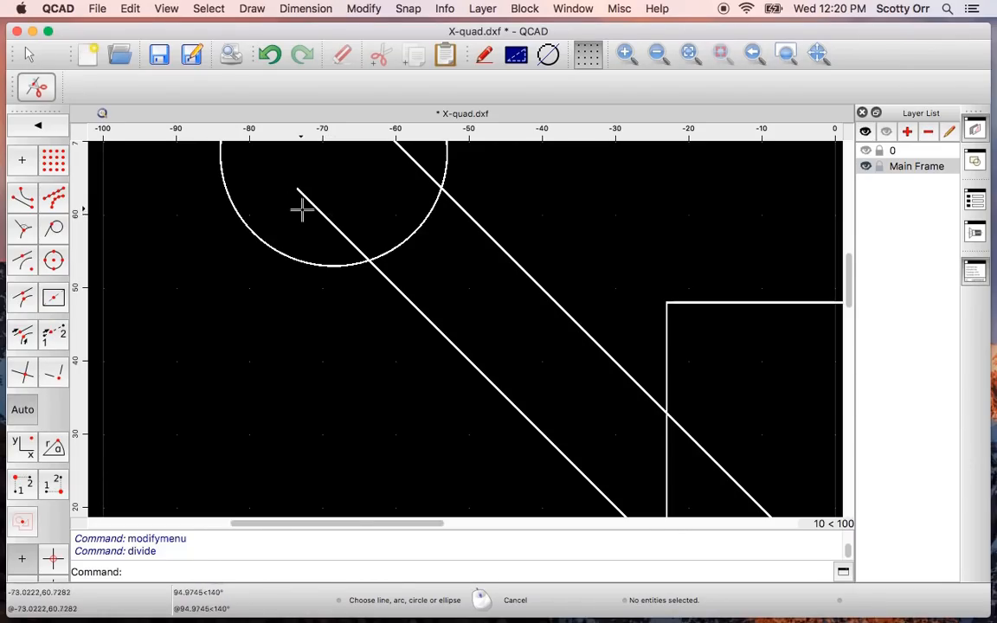
click(129, 10)
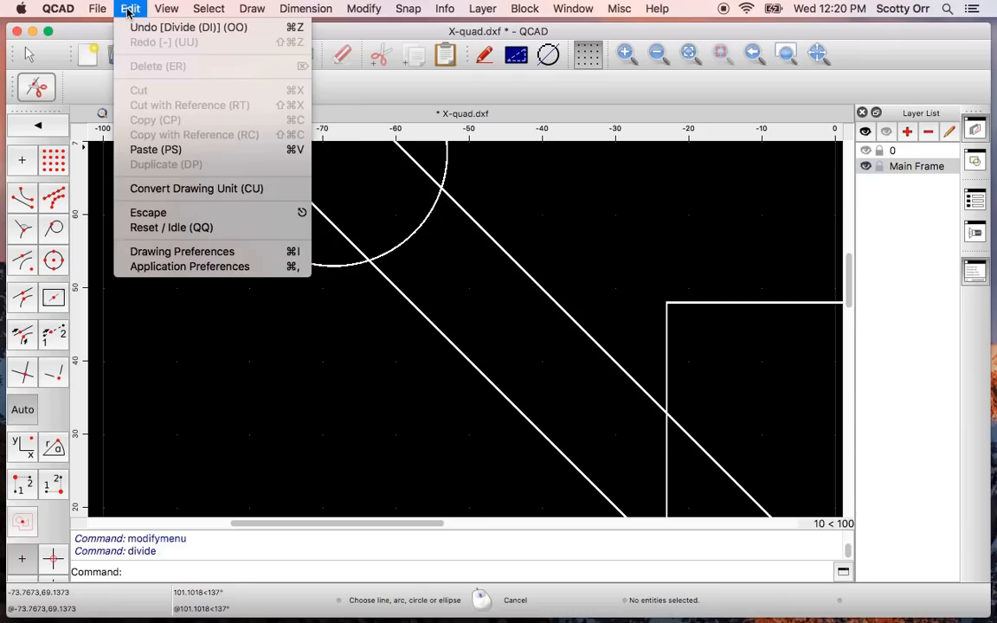
click(214, 334)
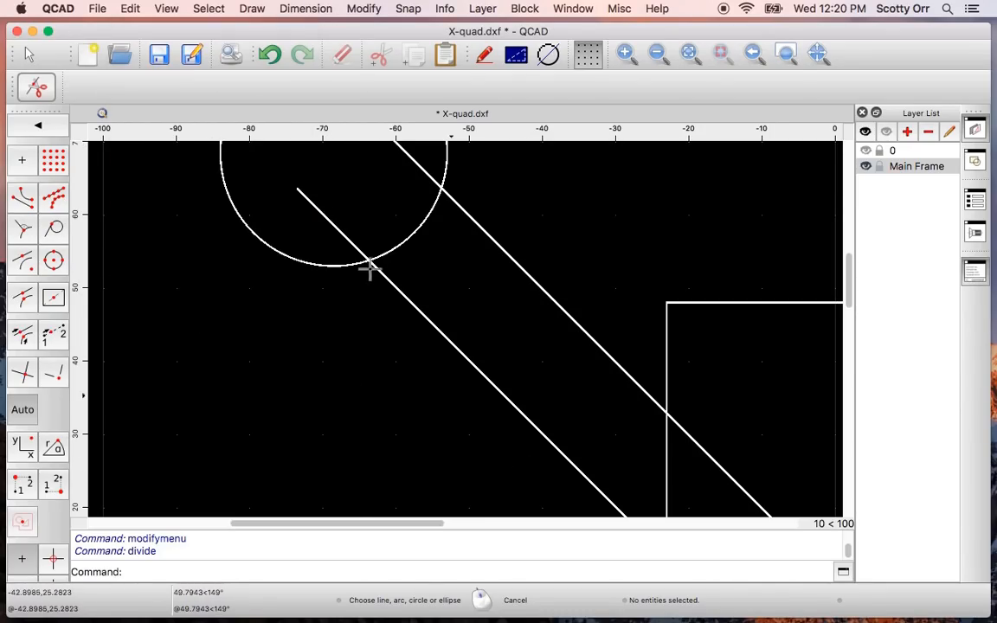
Delete the two arm-line ends lying inside the upper-left motor circle.
scroll(575, 403, down, 3)
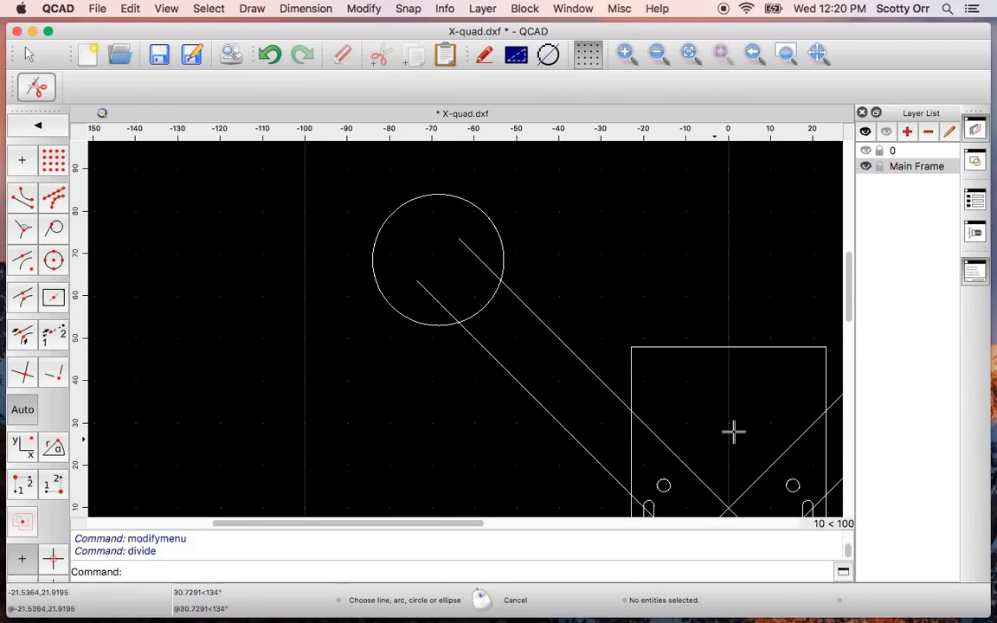
middle_drag(718, 431, 463, 319)
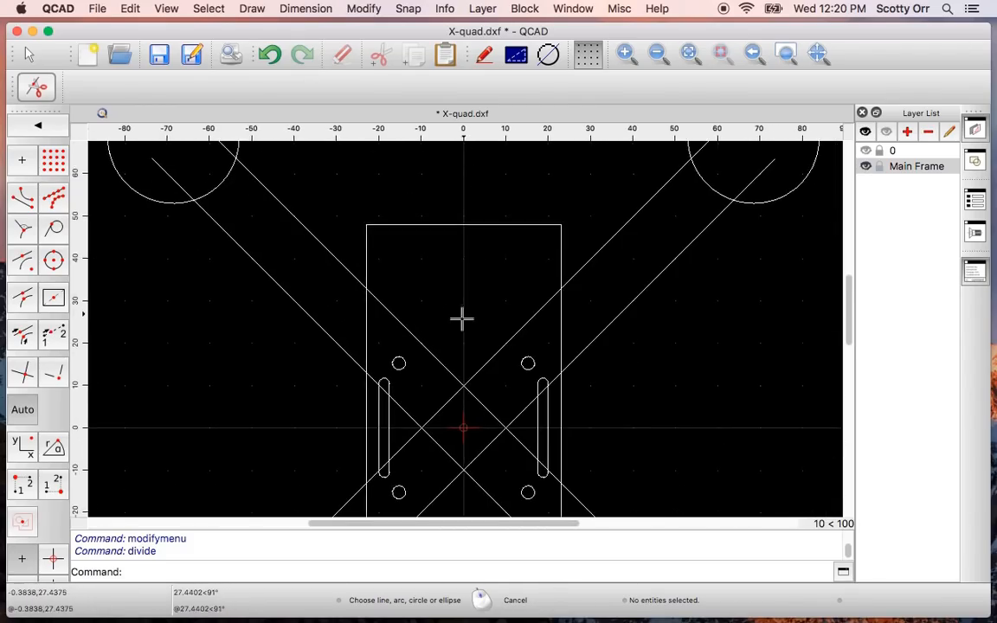
scroll(465, 320, down, 3)
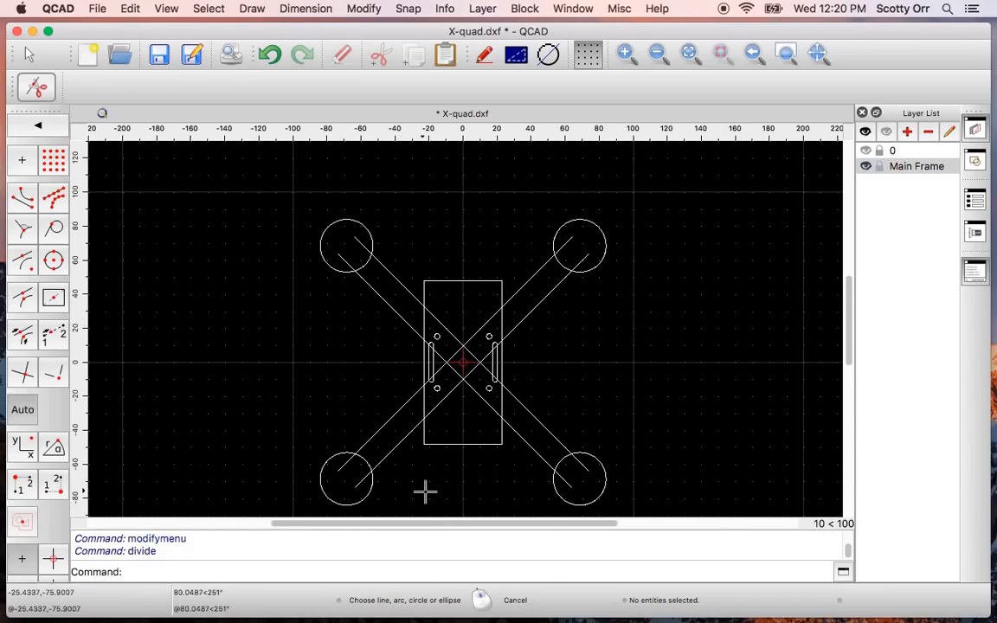
scroll(423, 490, up, 1)
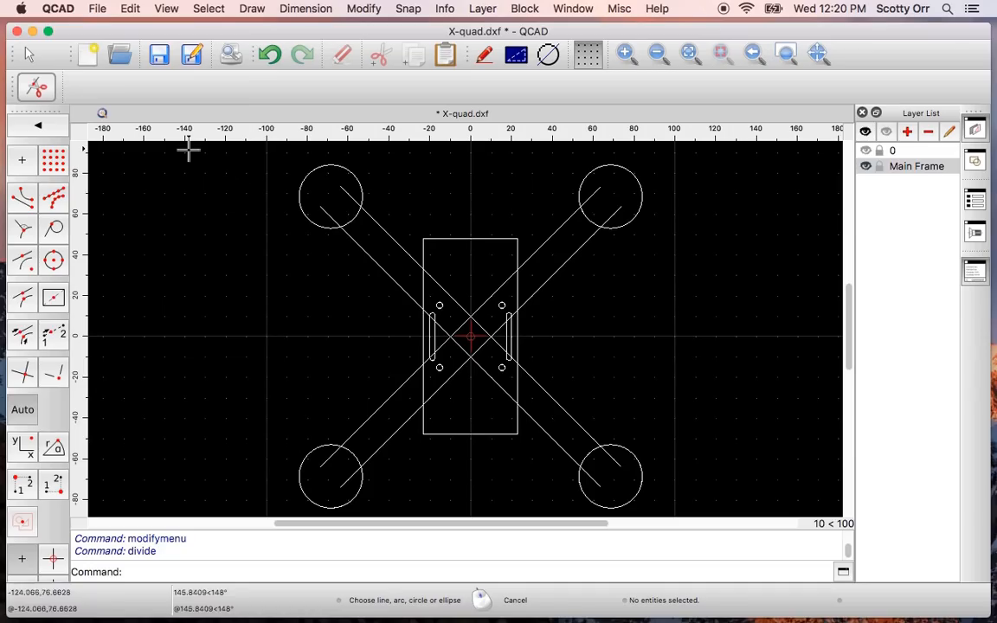
click(27, 55)
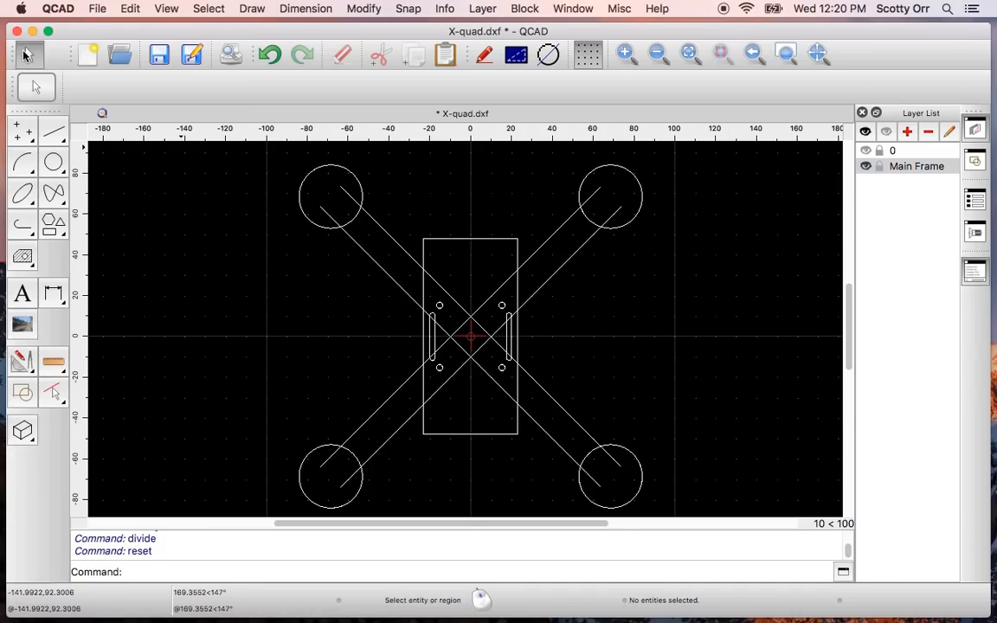
click(327, 218)
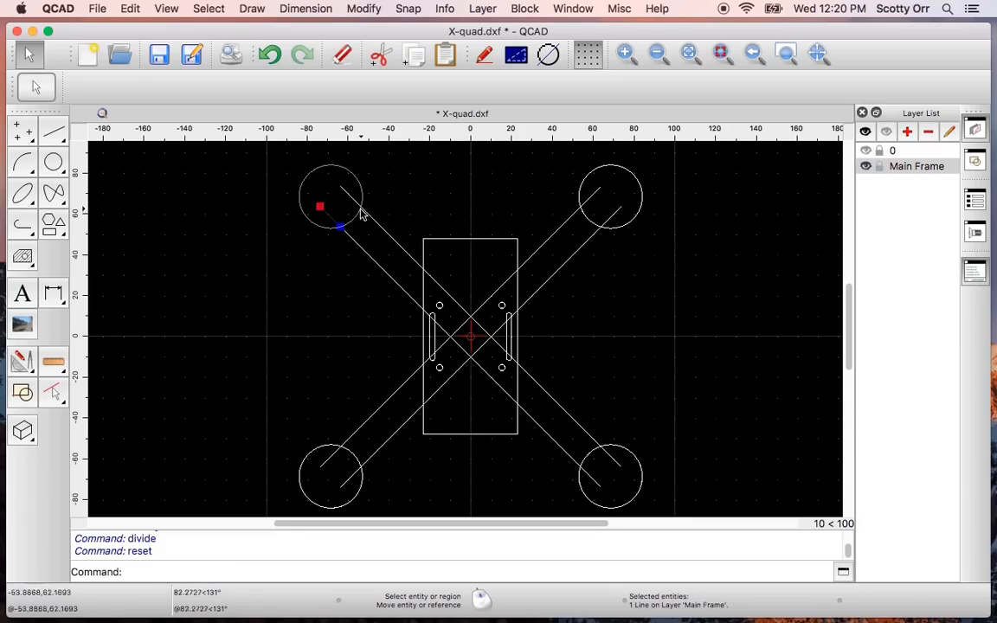
key(Delete)
click(347, 196)
key(Delete)
Delete the arm-line segments crossing inside the central rectangle and the line ends inside the remaining motor circles.
click(498, 290)
key(Delete)
click(480, 325)
key(Delete)
click(496, 332)
key(Delete)
click(595, 483)
key(Delete)
Delete the segments of the central rectangle's long sides that cut across the arms.
click(423, 290)
key(Delete)
click(518, 389)
key(Delete)
click(423, 389)
key(Delete)
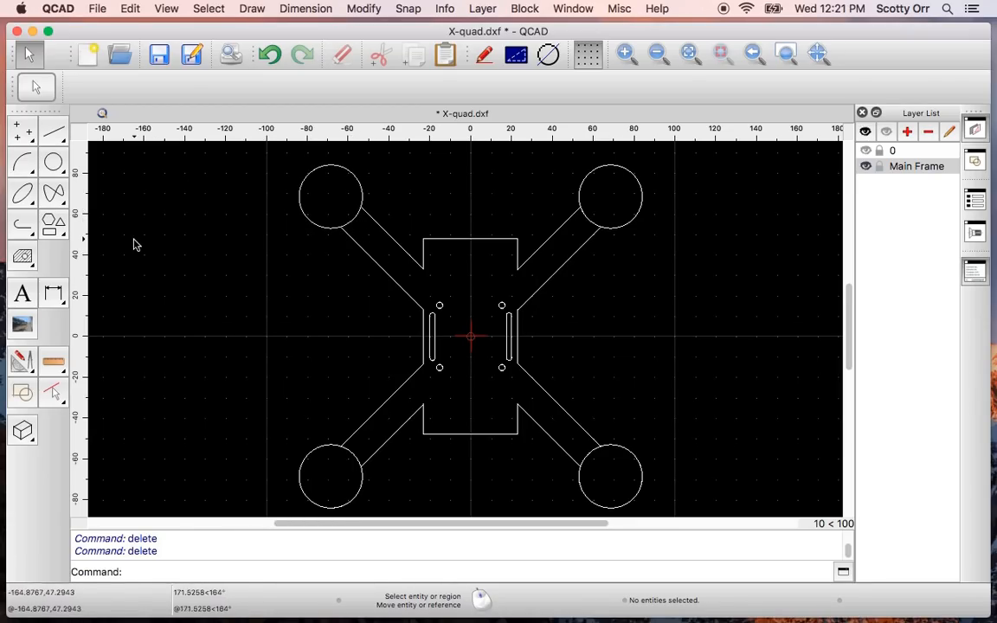
Divide the upper-left and upper-right motor circles at their intersections with the arm lines.
click(24, 365)
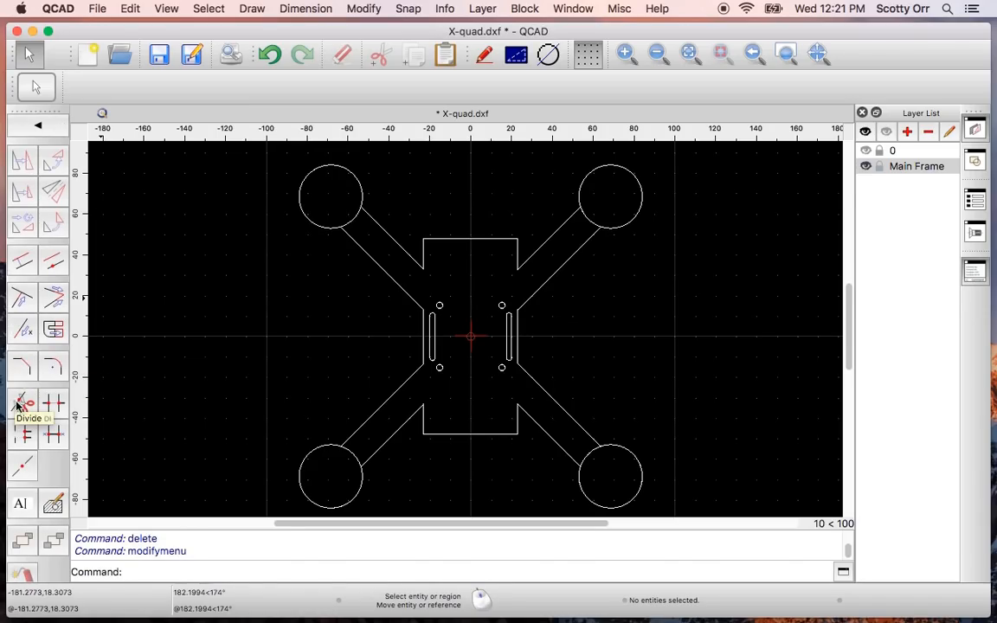
click(18, 404)
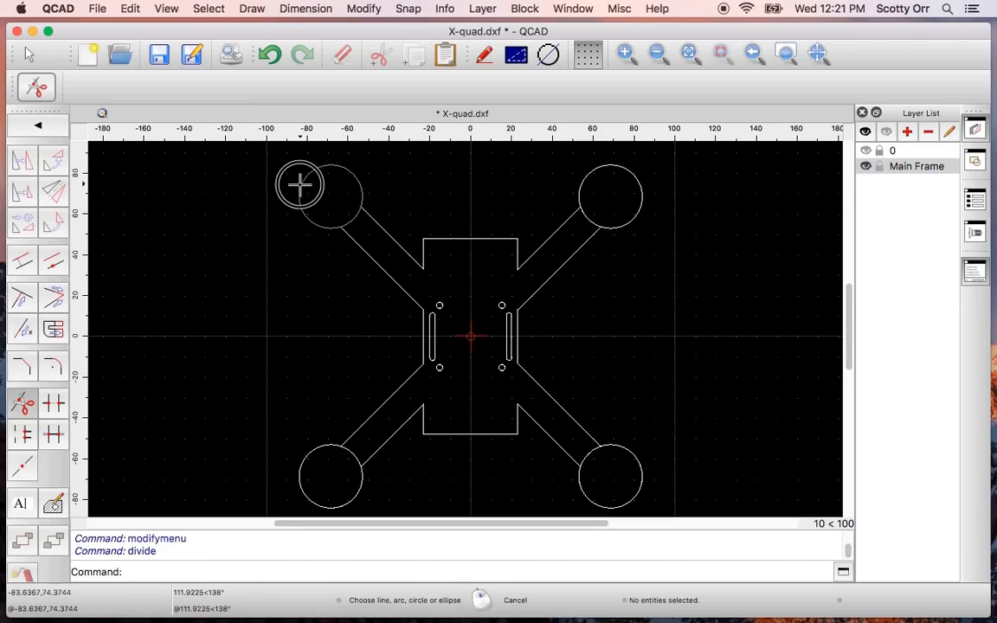
click(340, 225)
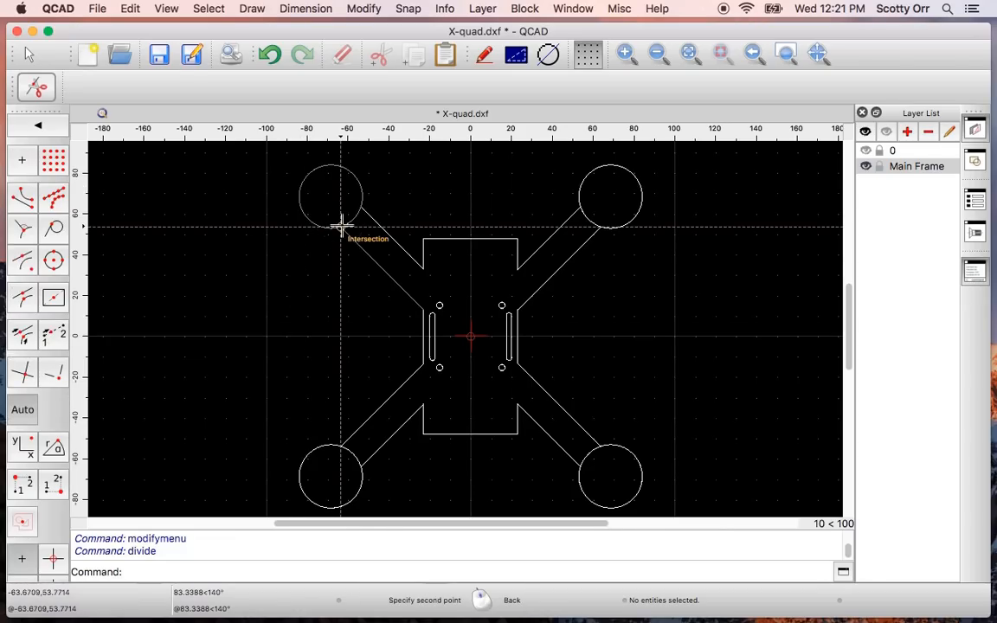
click(361, 208)
click(636, 179)
click(580, 208)
click(601, 226)
Divide the lower-right and lower-left motor circles where the arm lines meet them.
click(640, 485)
click(600, 446)
click(581, 466)
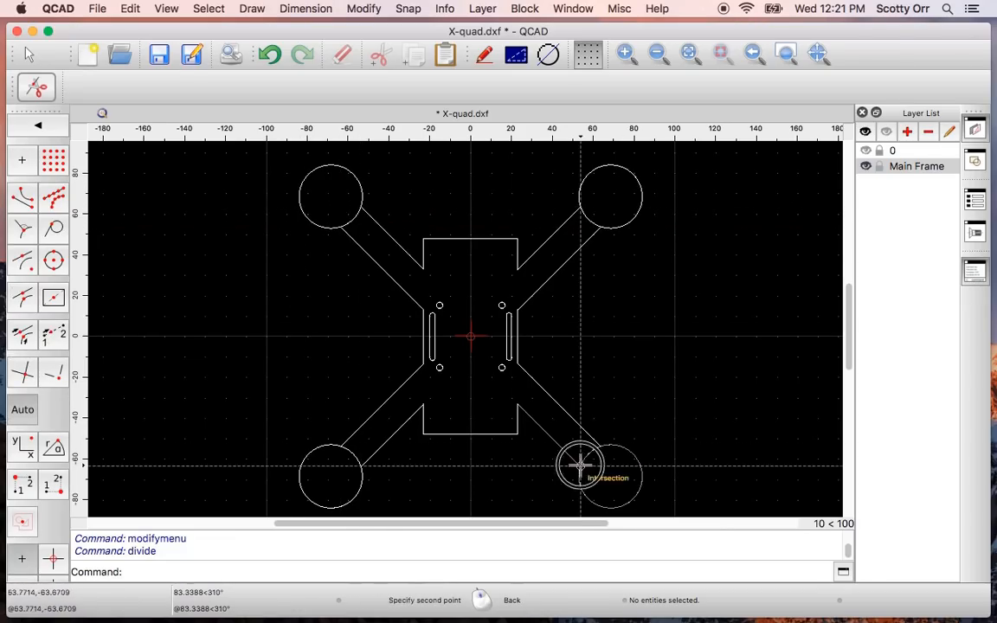
click(310, 452)
click(341, 447)
click(362, 467)
Delete the motor-circle arcs between each pair of arm lines to open the circles into the arms.
click(29, 55)
click(354, 218)
key(Delete)
click(589, 218)
key(Delete)
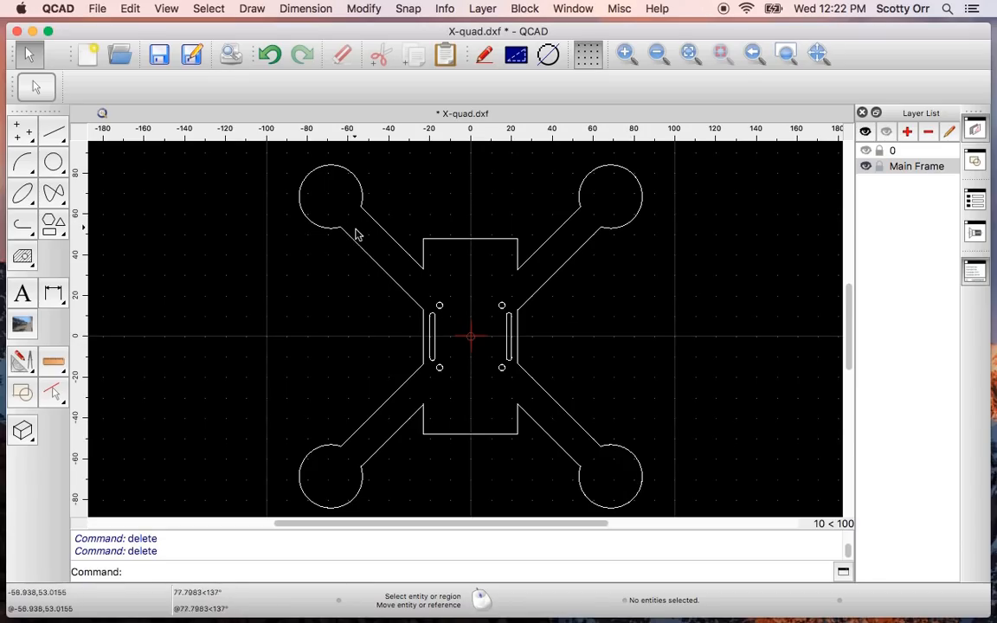
Show layer 0 and make it the current layer, then hide the Main Frame layer.
click(866, 150)
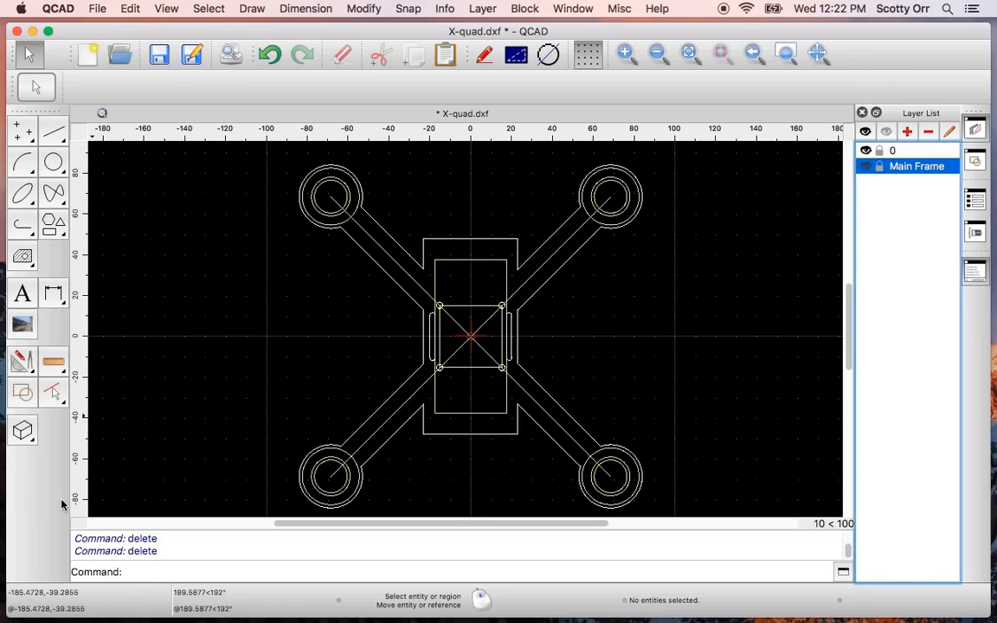
click(190, 189)
click(206, 240)
mouse_move(268, 226)
middle_down()
mouse_move(391, 373)
mouse_move(323, 331)
middle_up()
scroll(435, 386, down, 3)
scroll(435, 390, up, 5)
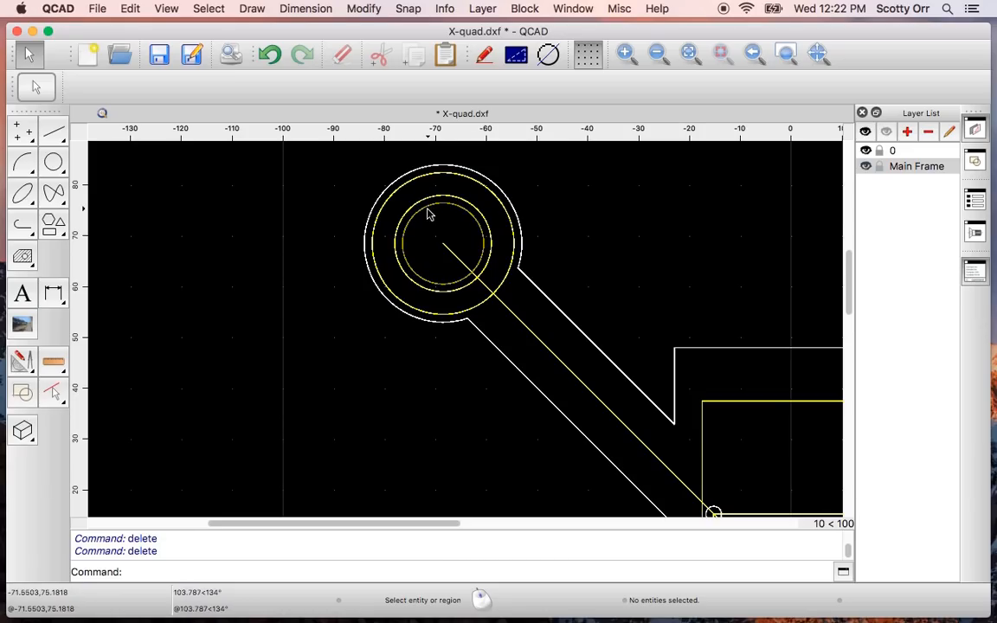
click(919, 152)
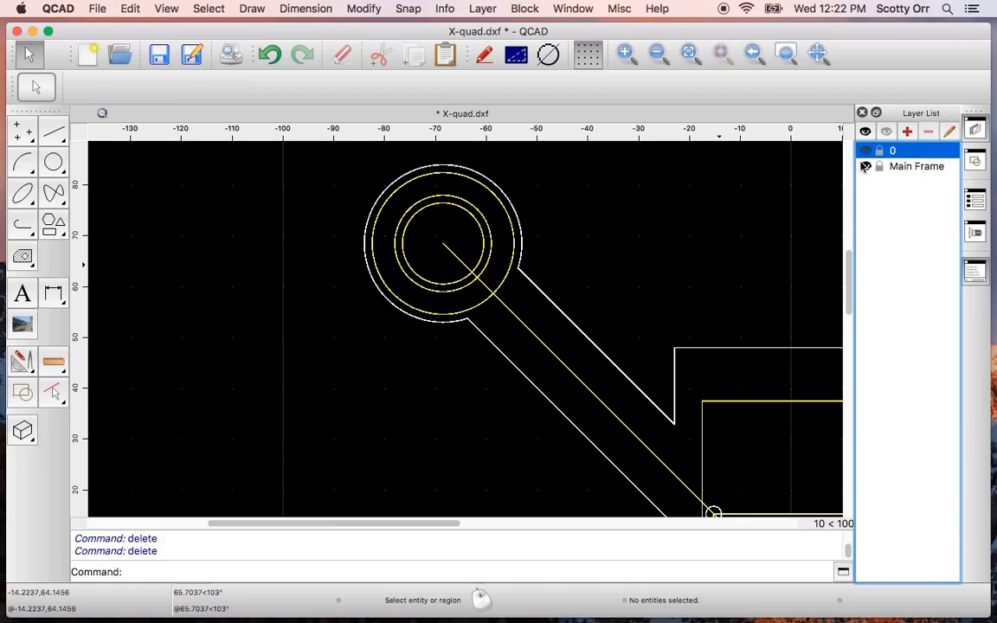
click(866, 166)
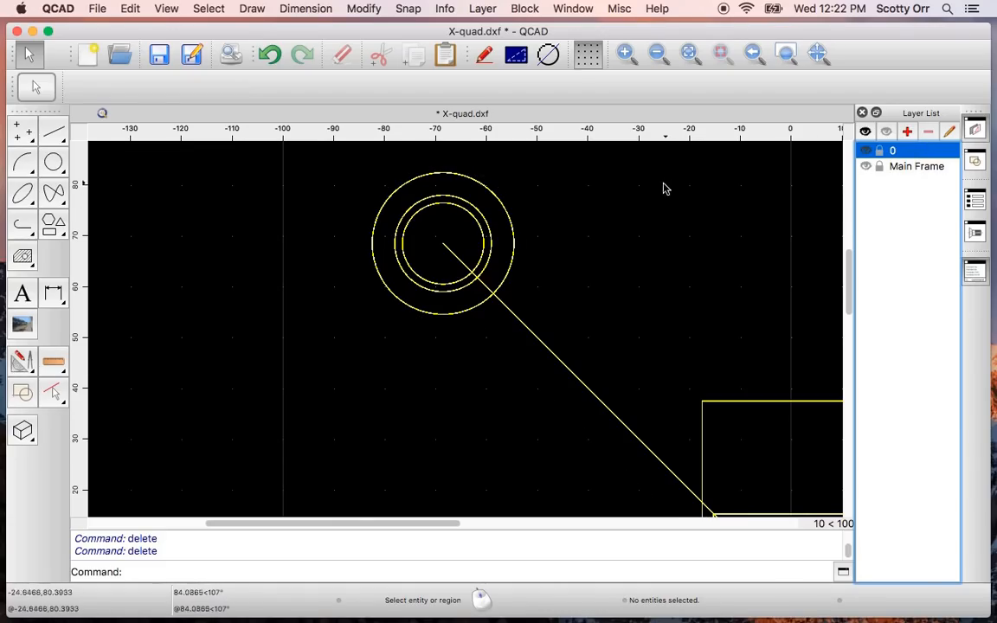
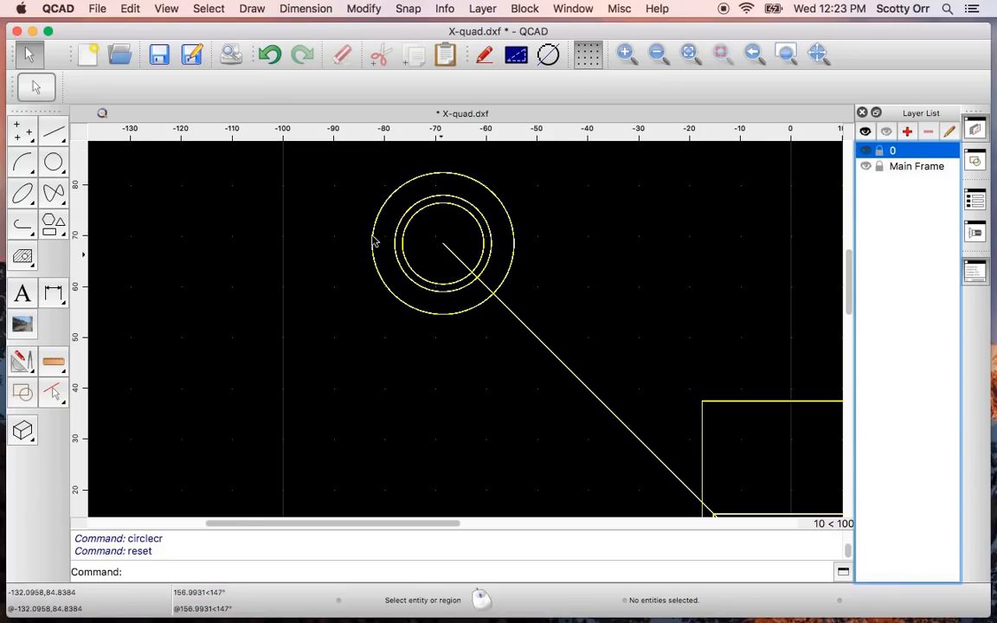
Draw a horizontal line of length 19 with its midpoint at the centre of the upper-left motor circles.
click(50, 131)
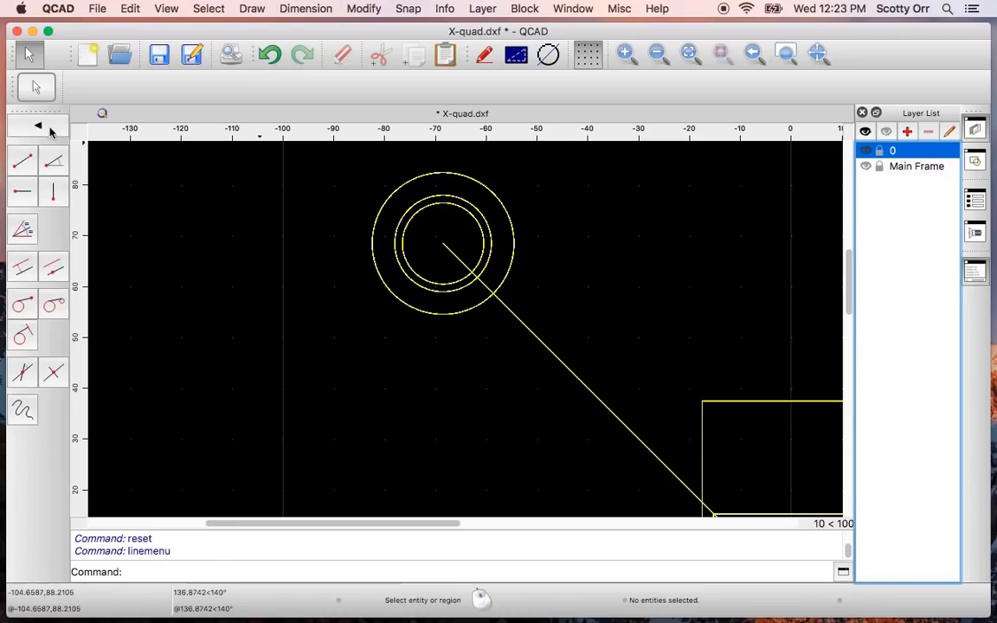
click(25, 197)
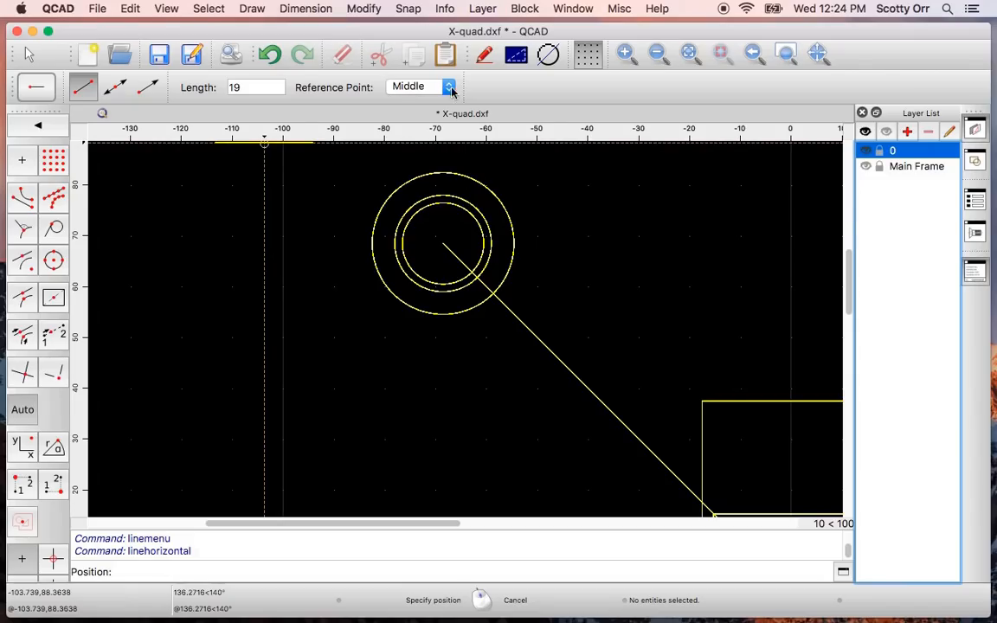
click(444, 243)
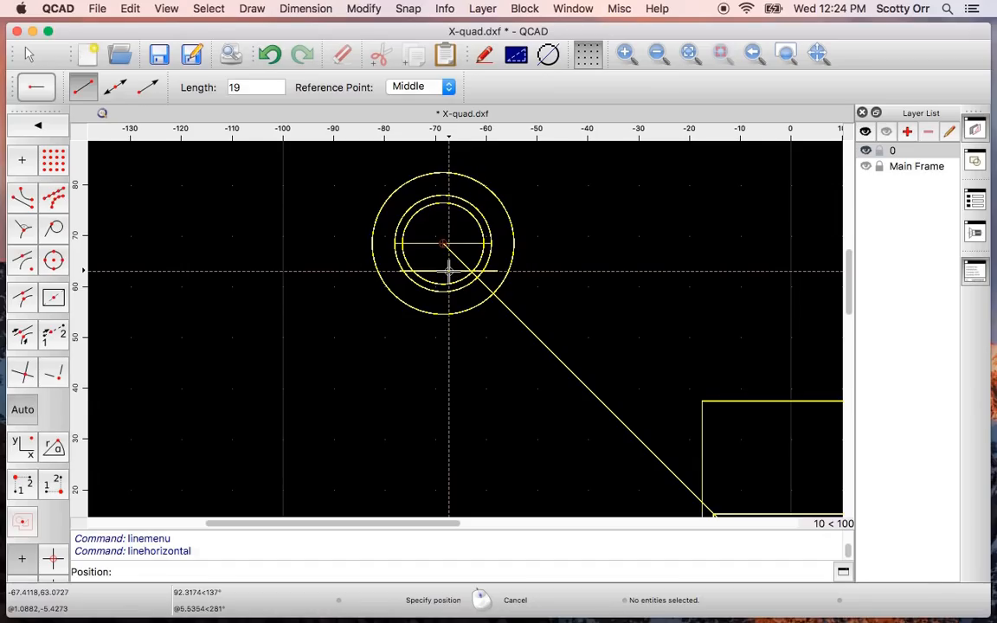
click(29, 55)
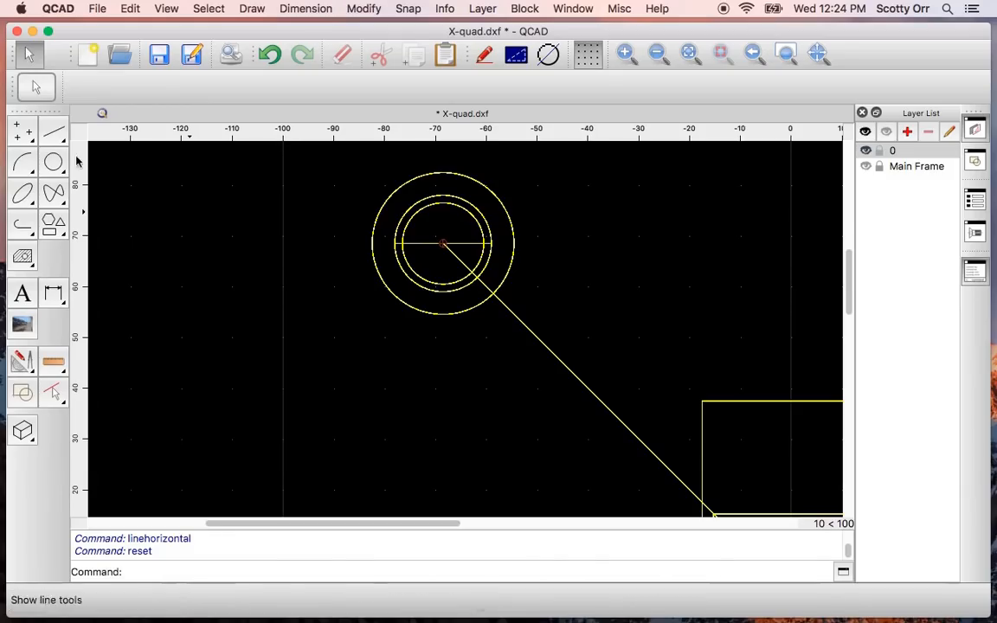
Draw a vertical line of length 19 with its midpoint at the centre of the upper-left motor circles.
click(53, 130)
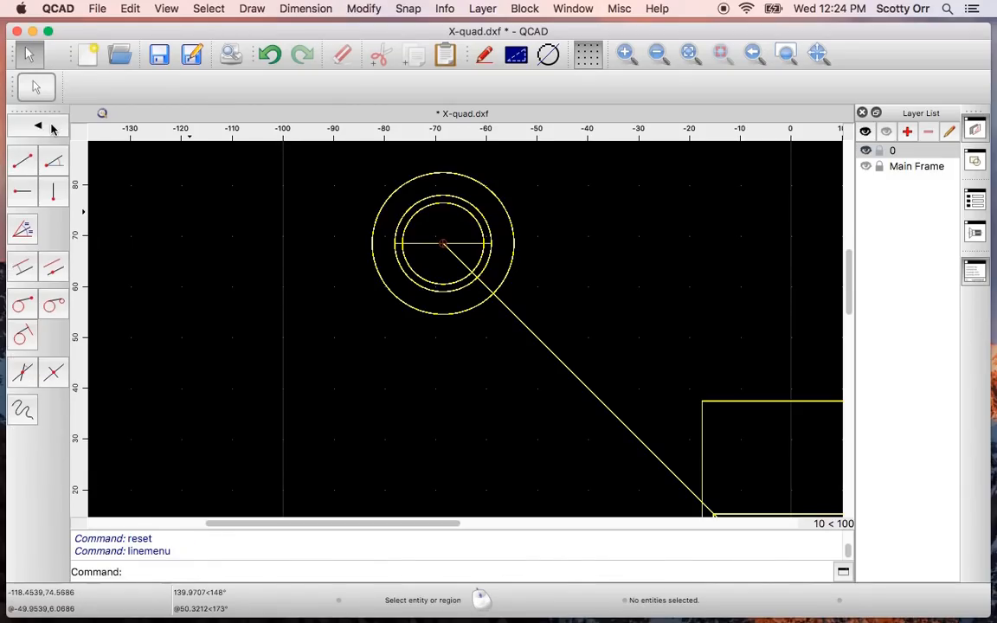
click(54, 190)
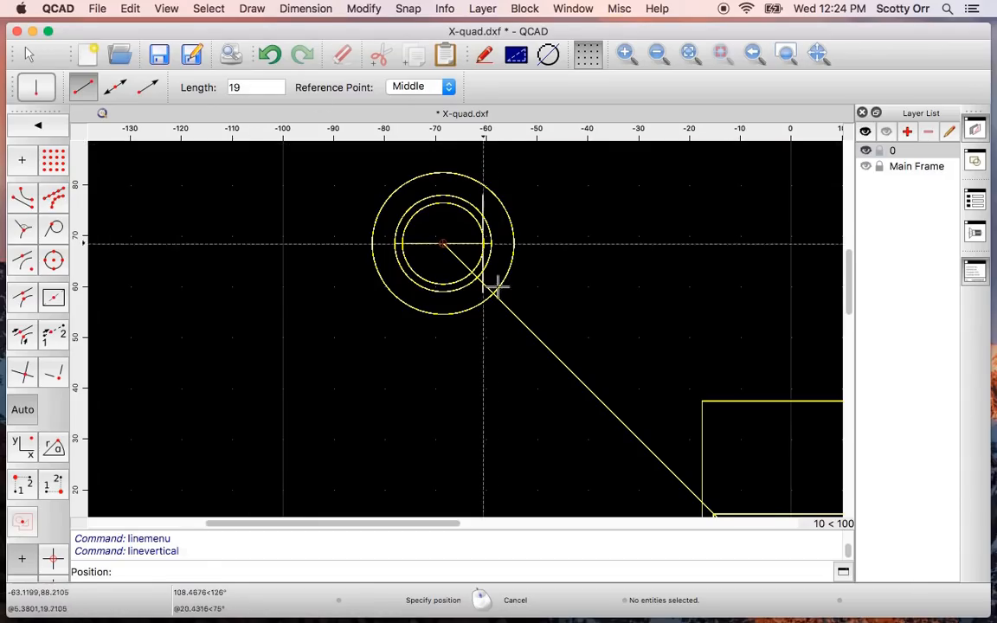
click(443, 244)
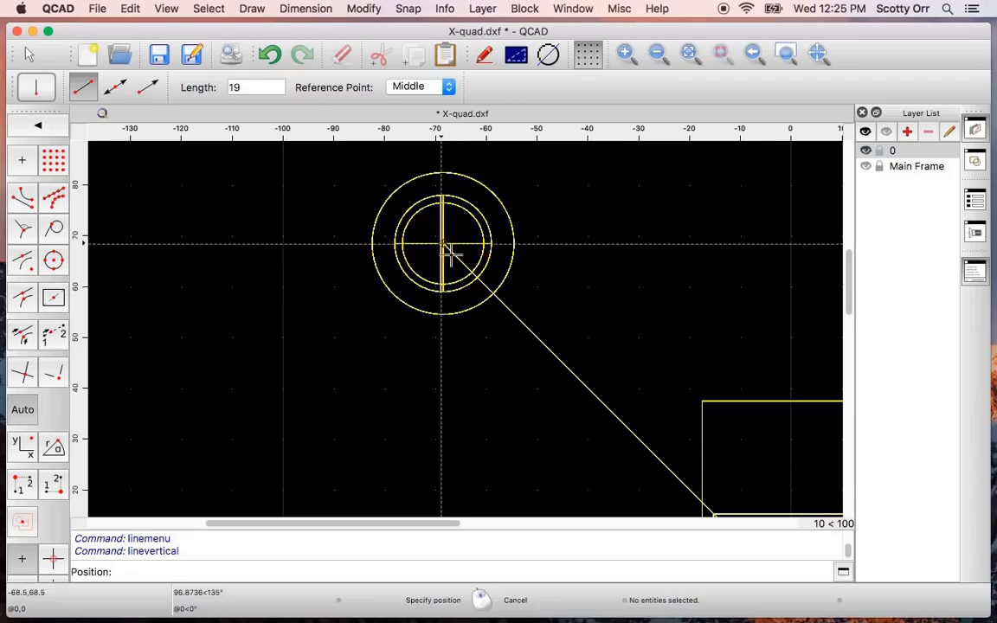
click(29, 54)
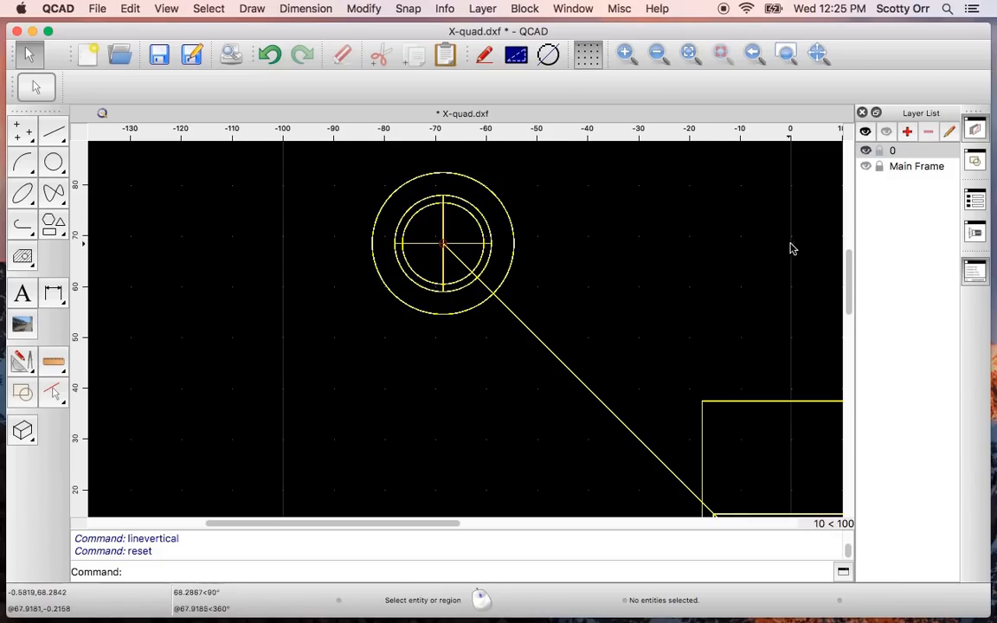
Make Main Frame the current, visible layer and draw circles of radius 3.1/2 where the crosshair lines meet the two inner motor circles.
click(920, 170)
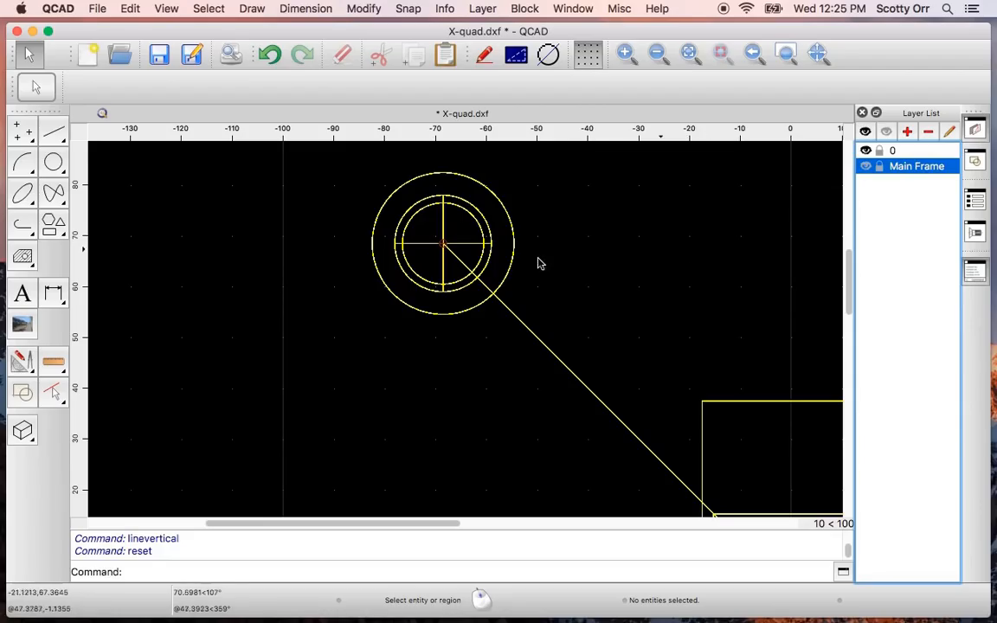
click(52, 162)
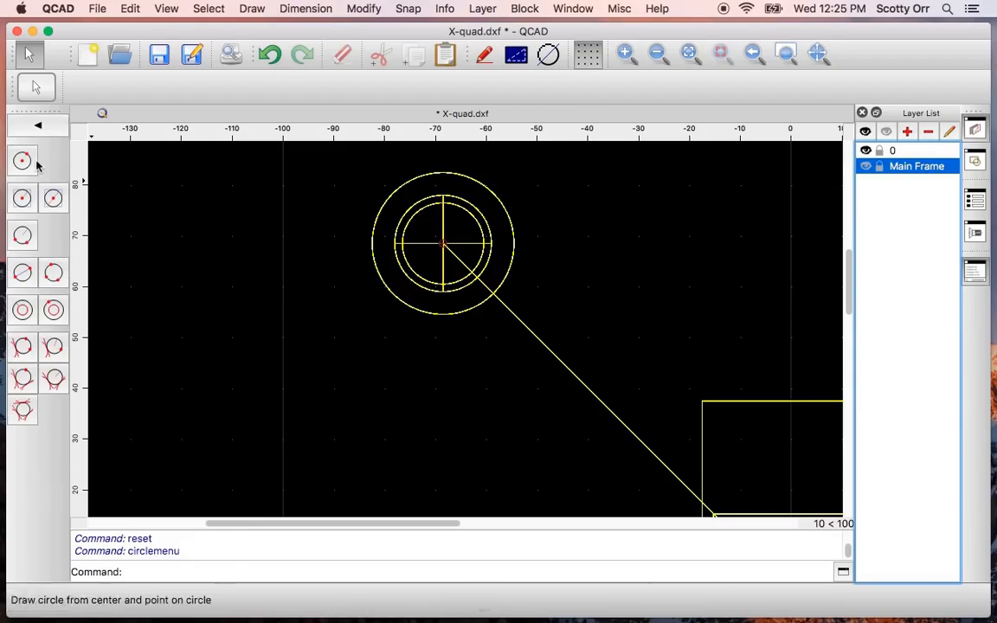
click(22, 198)
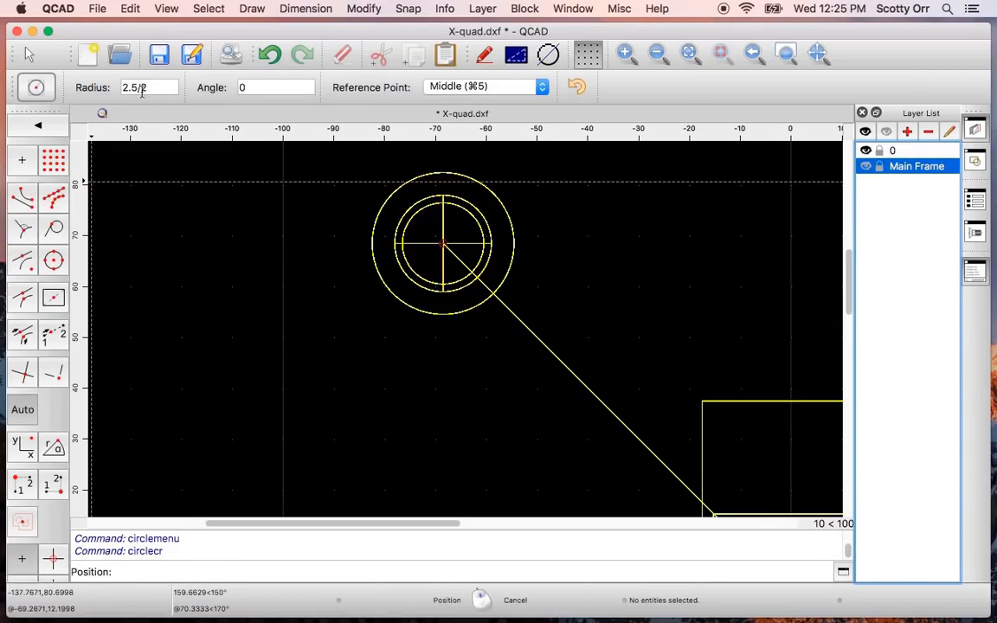
click(136, 88)
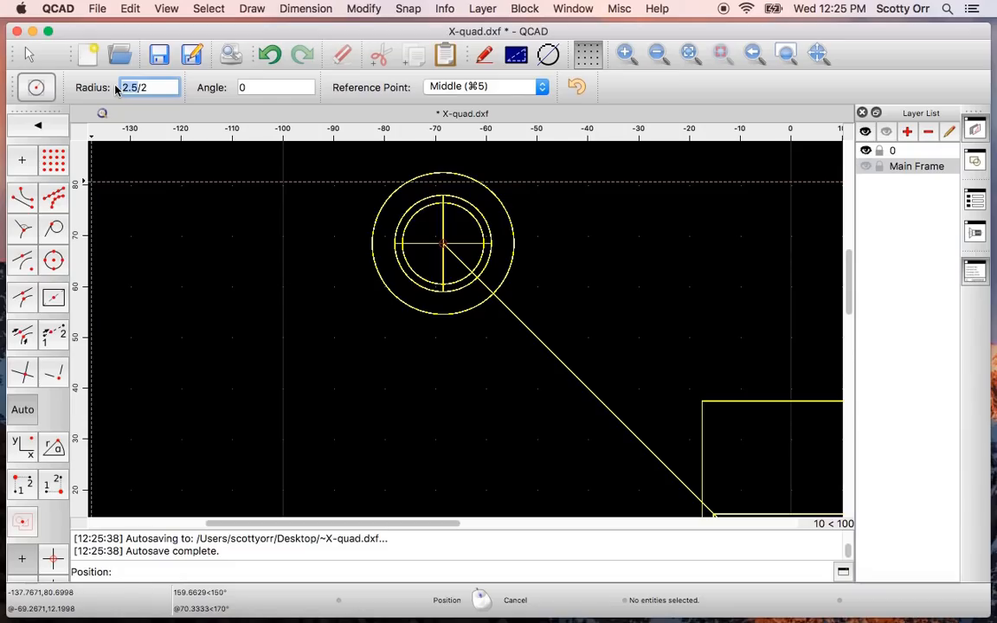
text(3)
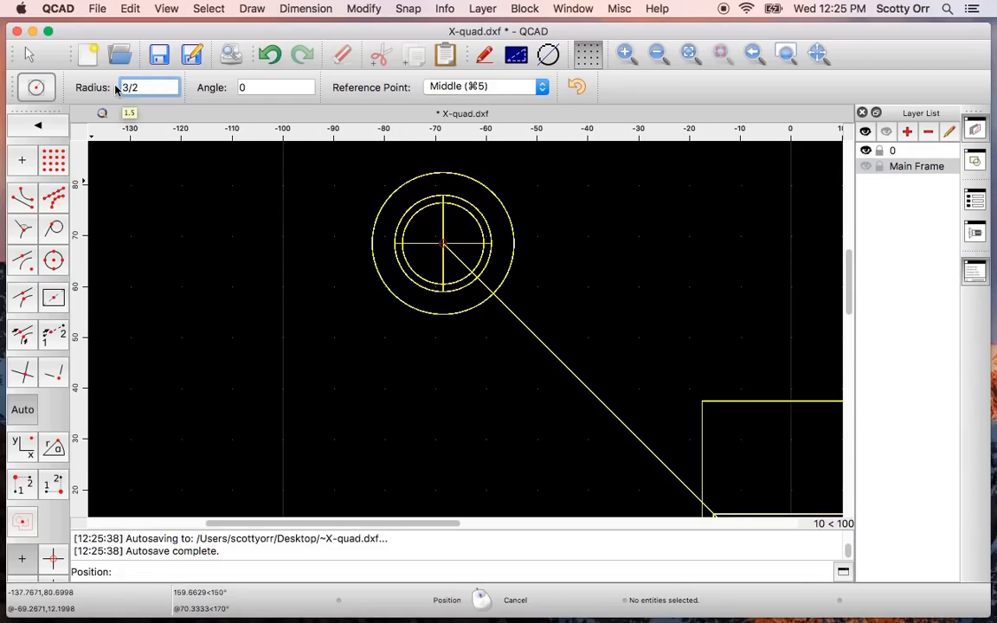
text(.1)
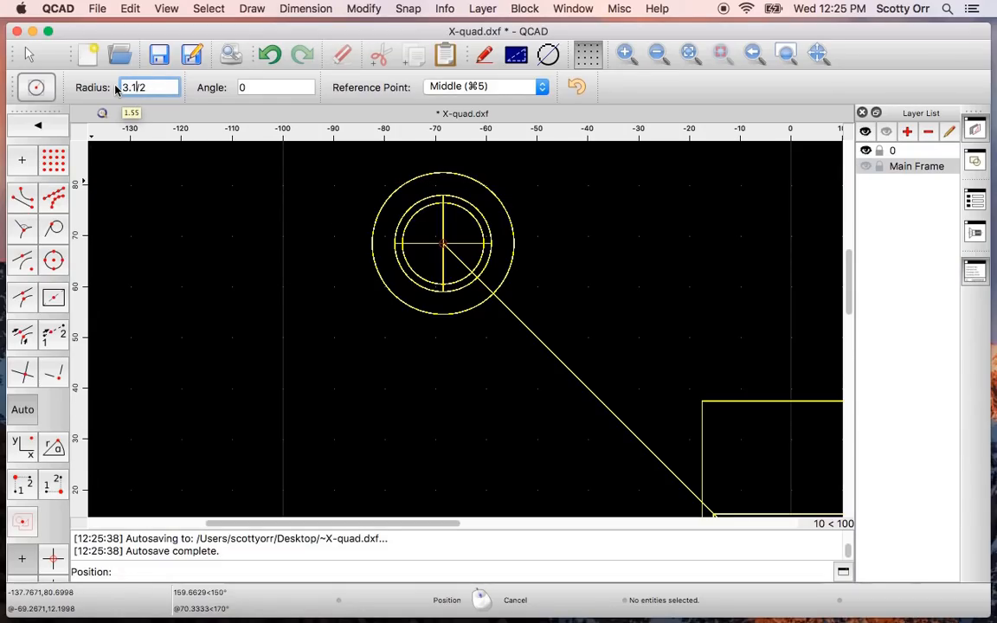
scroll(356, 232, up, 1)
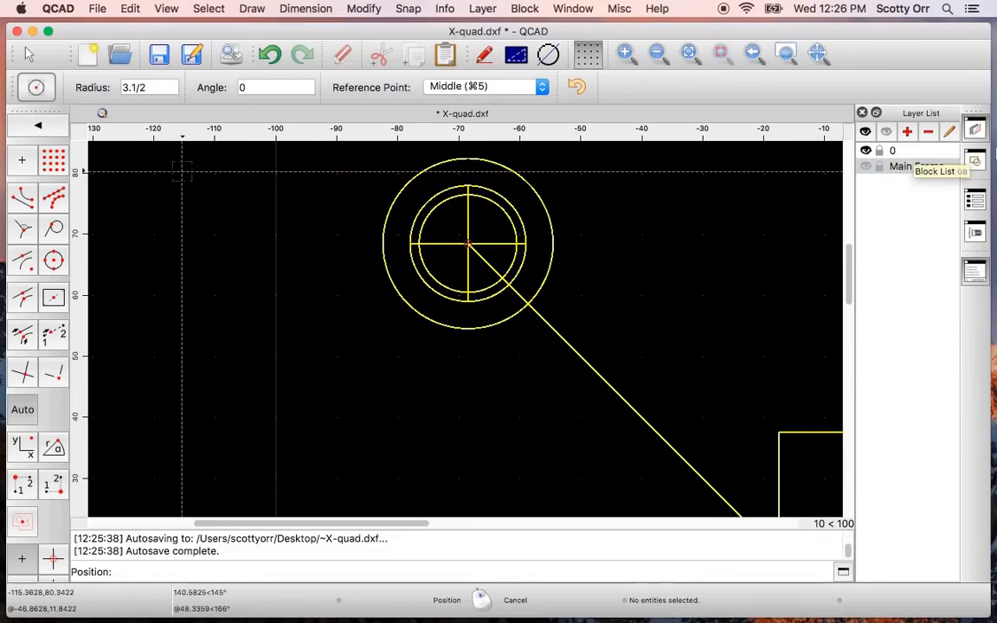
click(867, 167)
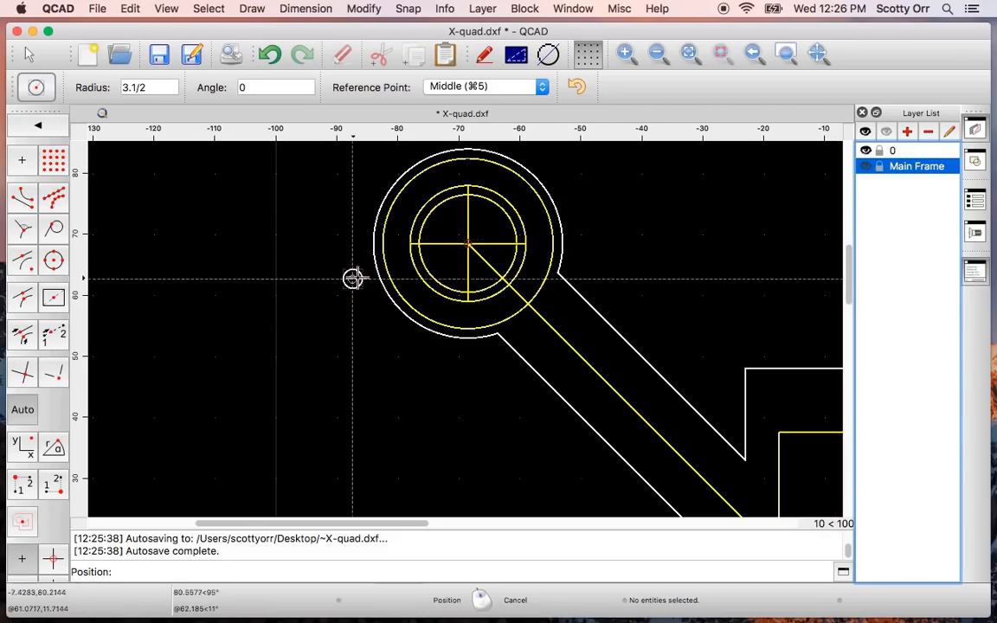
click(411, 244)
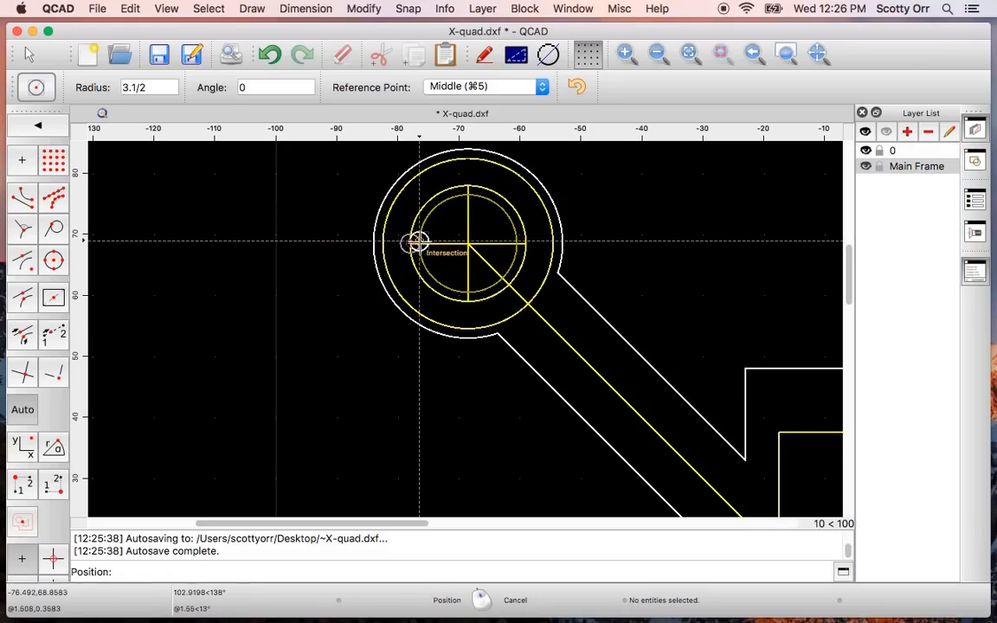
click(420, 244)
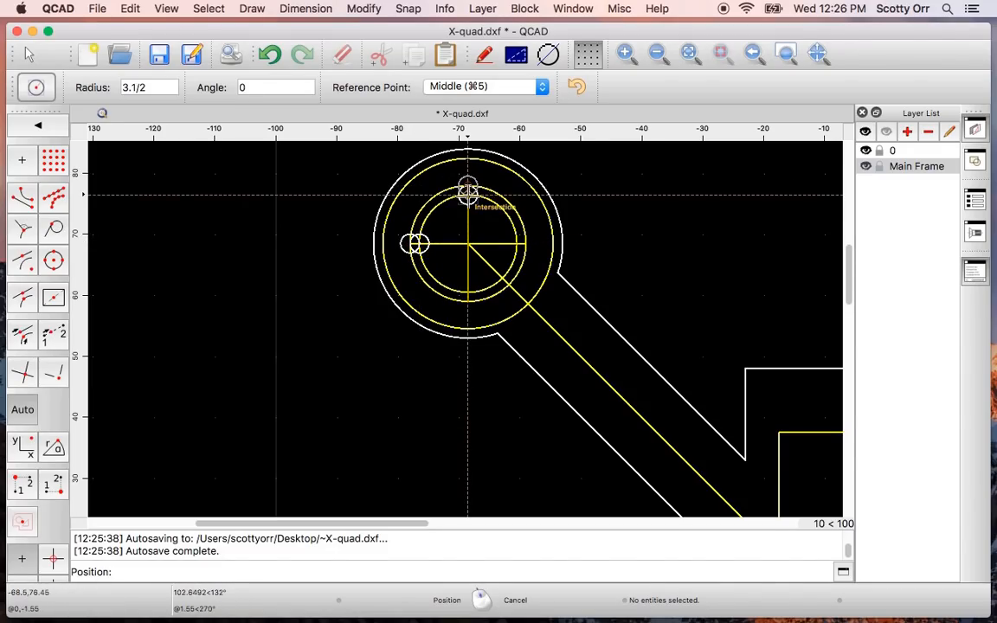
click(468, 192)
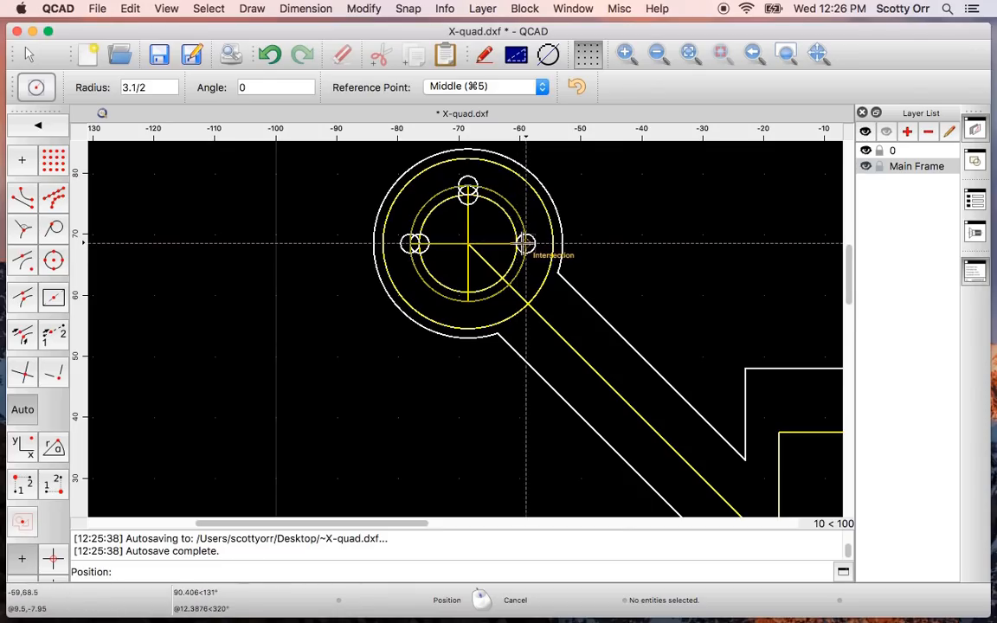
click(518, 243)
click(467, 300)
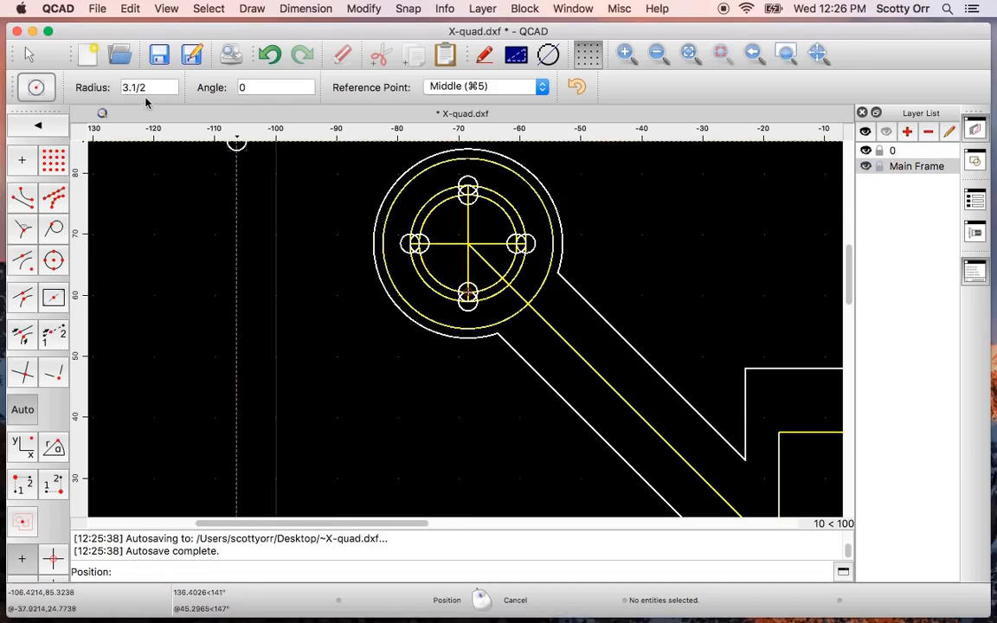
Draw a circle of radius 8/2 at the centre of the upper-left motor circles.
drag(136, 90, 124, 90)
text(8/2)
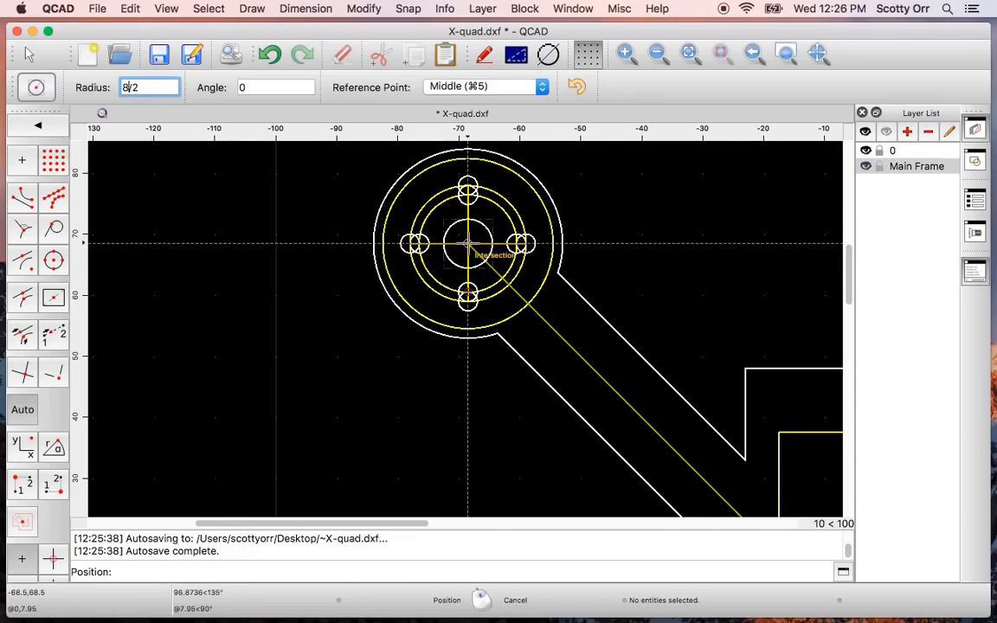
click(468, 245)
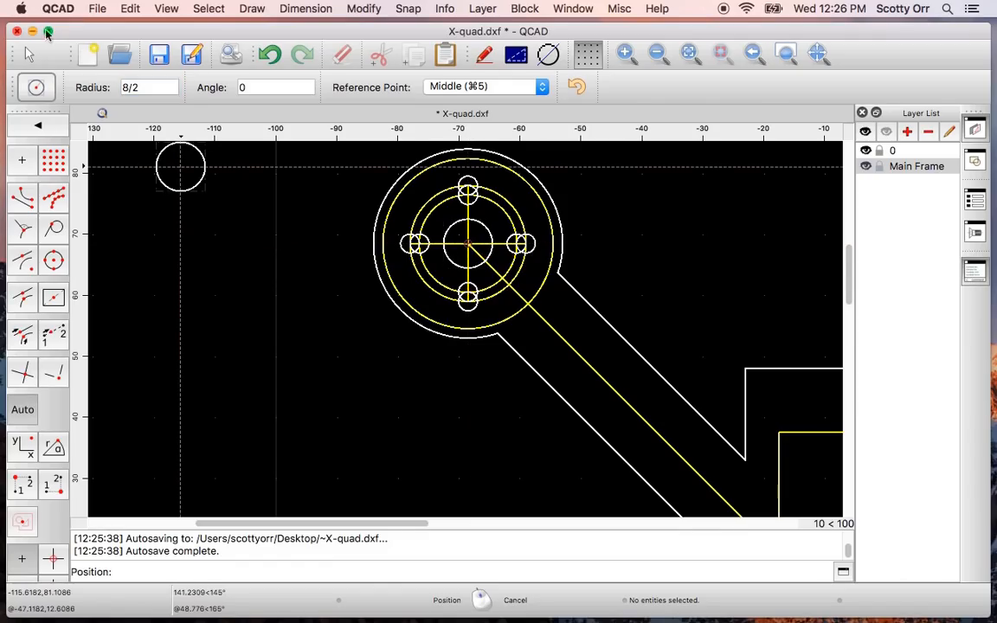
click(29, 54)
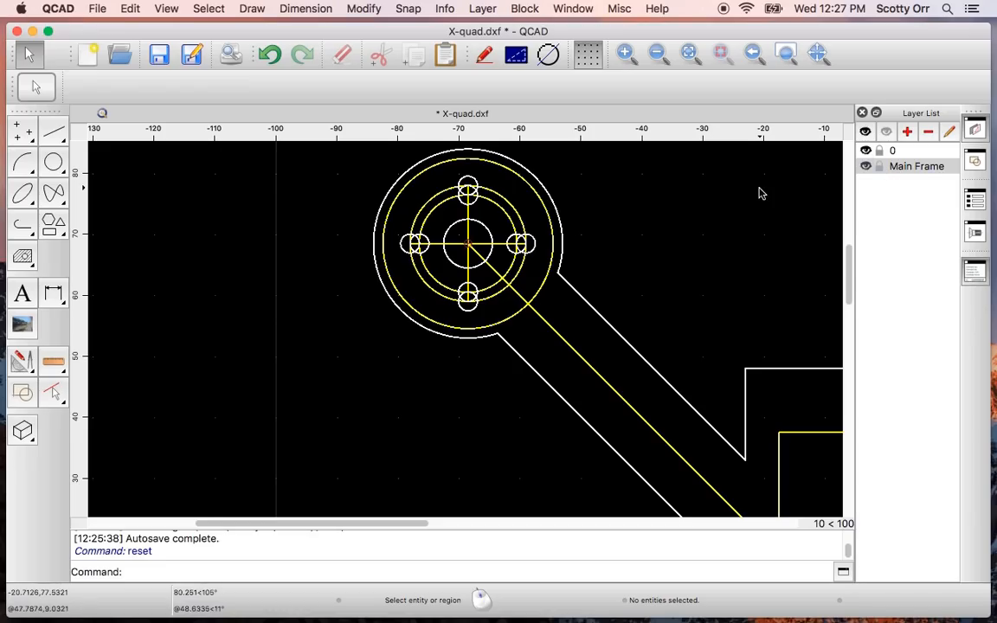
Hide layer 0, leaving the Main Frame layer shown.
click(866, 152)
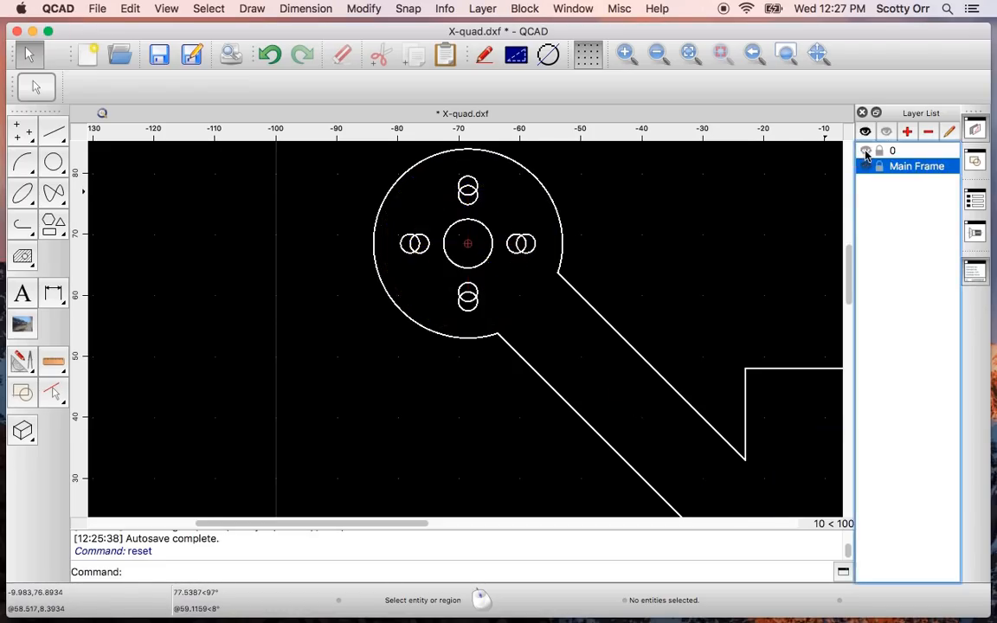
scroll(387, 162, up, 1)
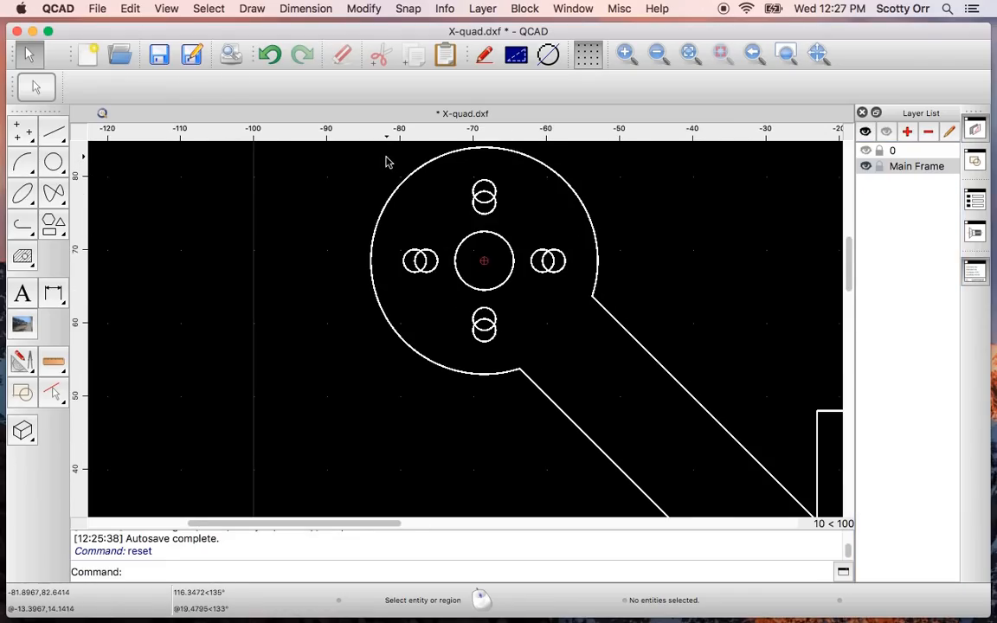
scroll(584, 162, up, 2)
scroll(583, 161, down, 1)
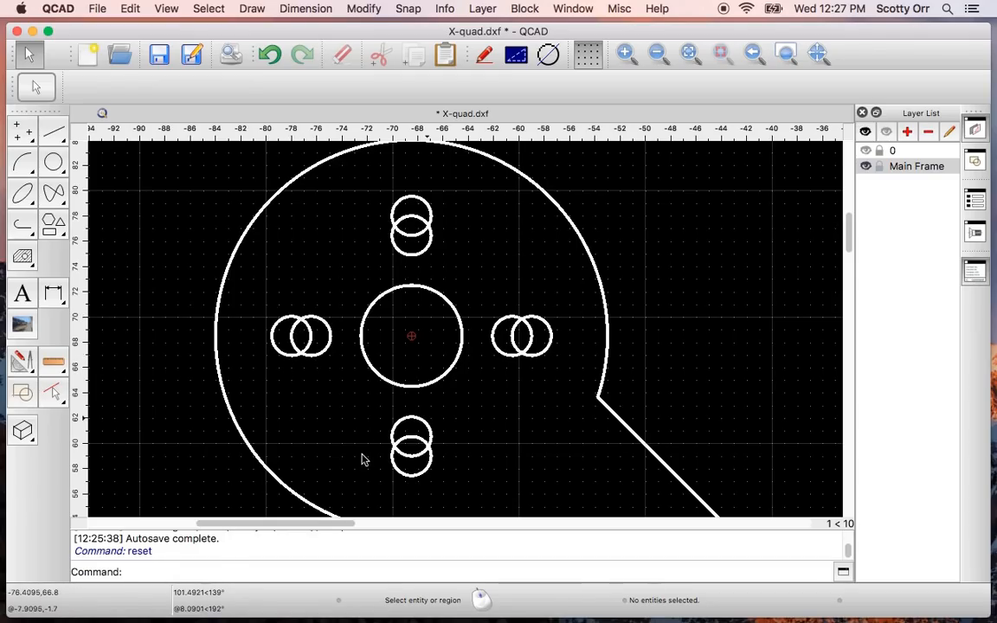
Draw tangent lines along both sides of each of the four overlapping mounting-hole circle pairs to outline the slots.
click(54, 131)
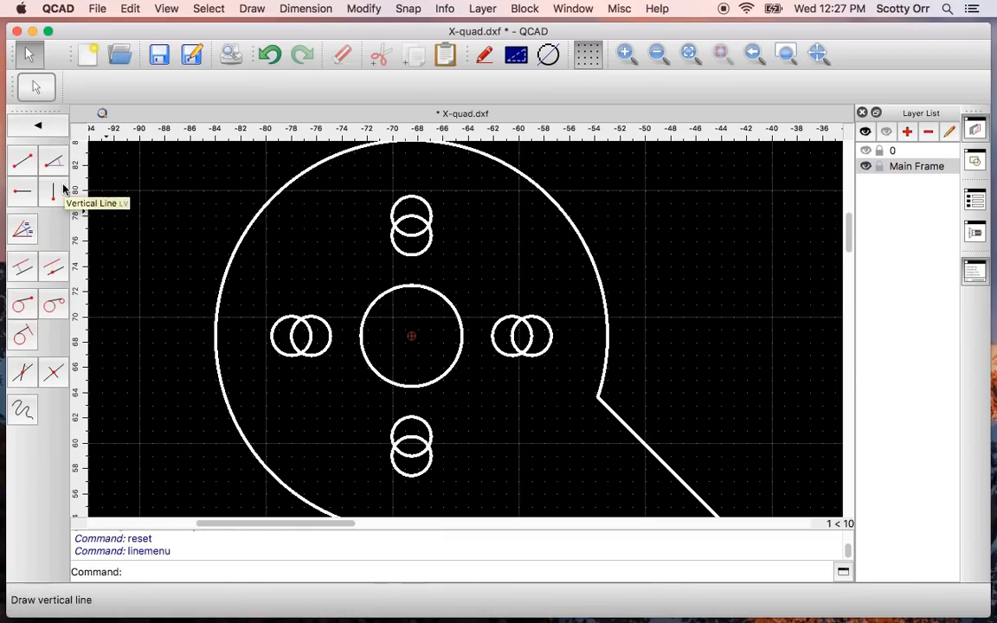
click(54, 308)
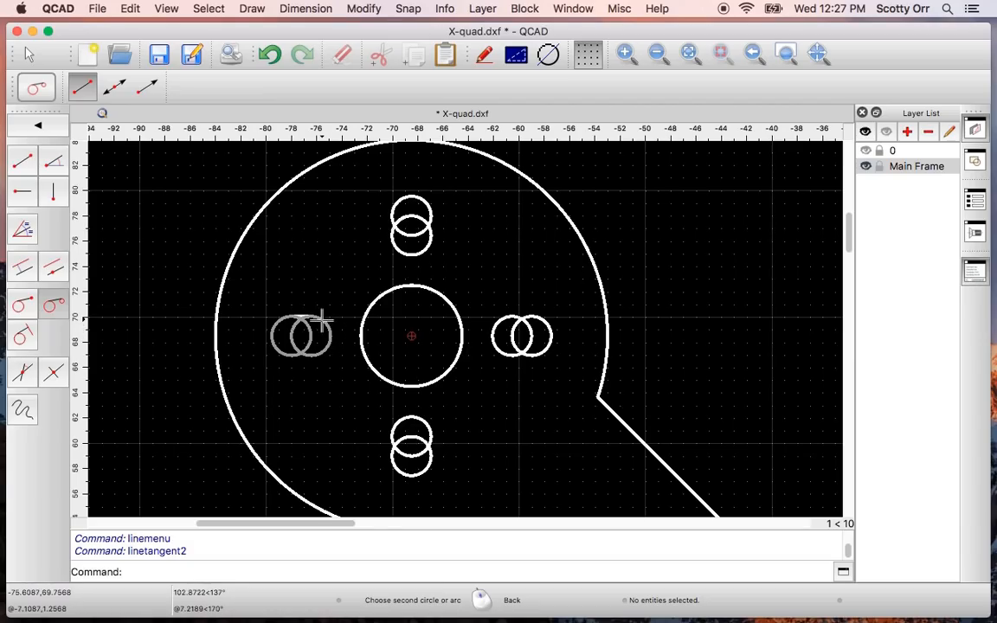
right_click(316, 329)
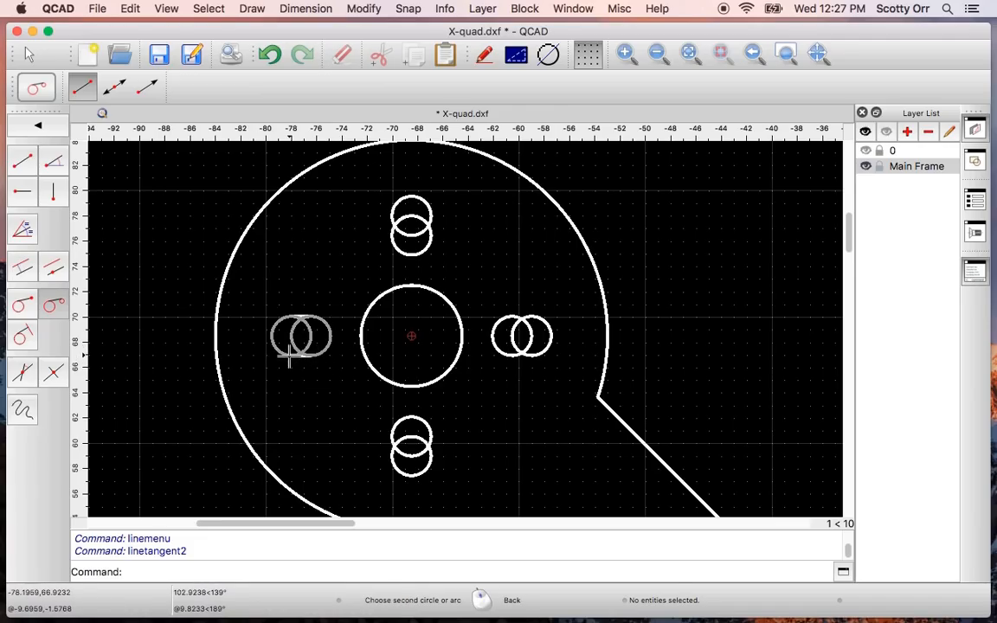
click(431, 461)
click(424, 454)
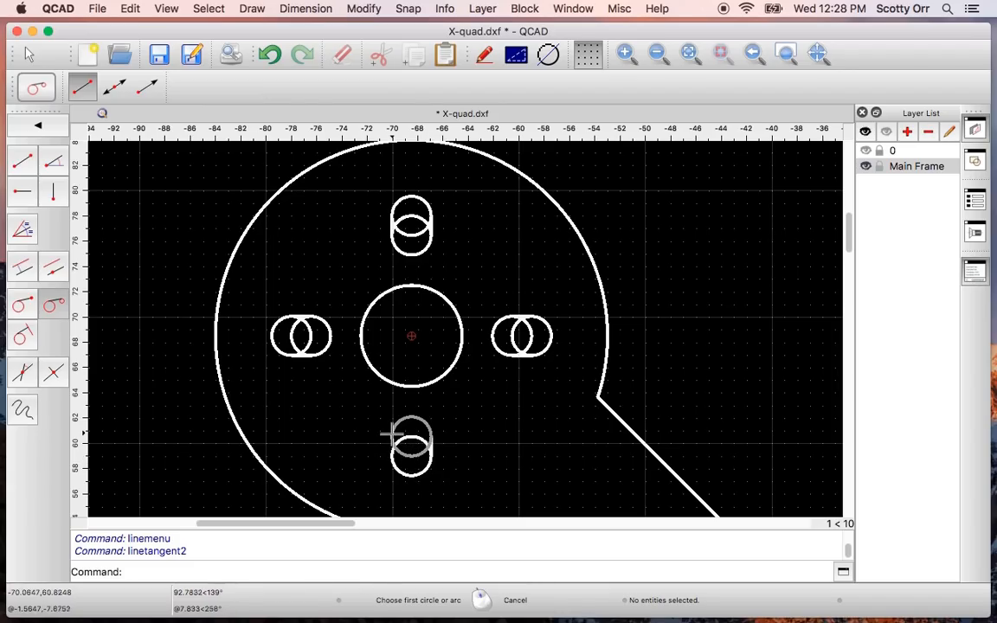
click(393, 434)
scroll(354, 444, up, 4)
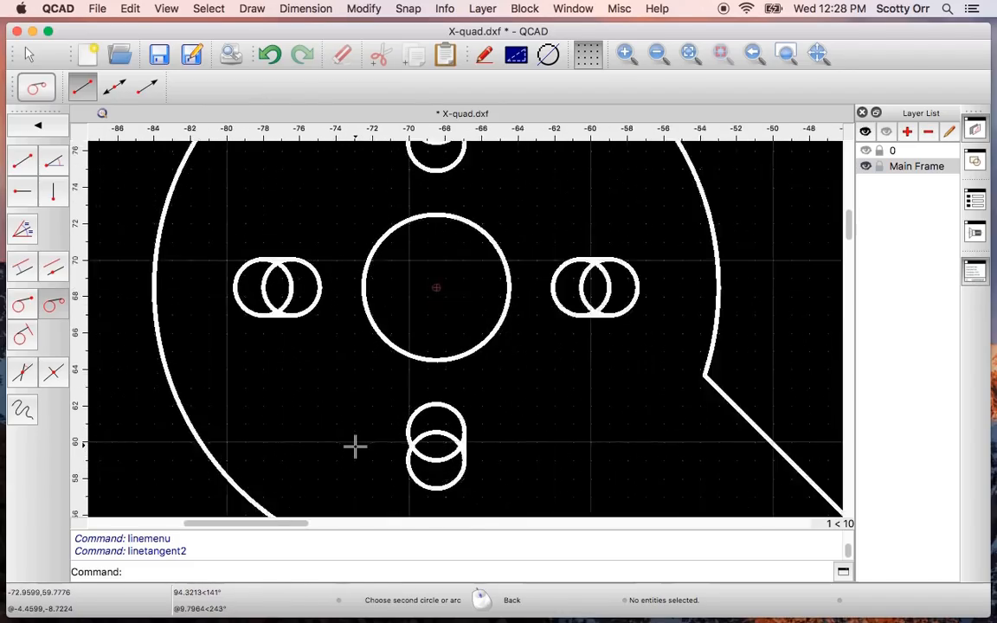
scroll(355, 442, up, 3)
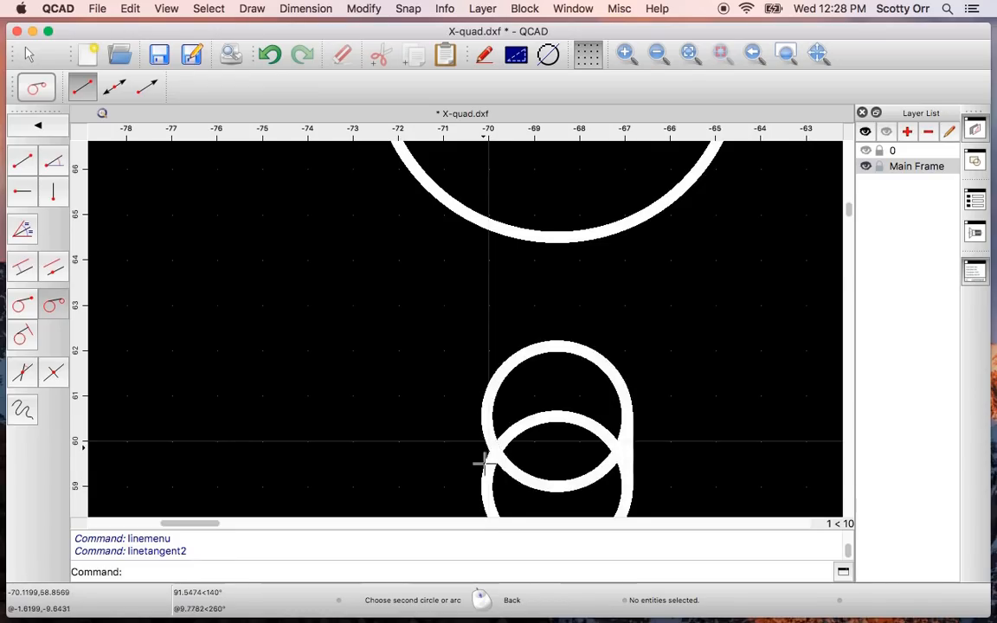
click(486, 491)
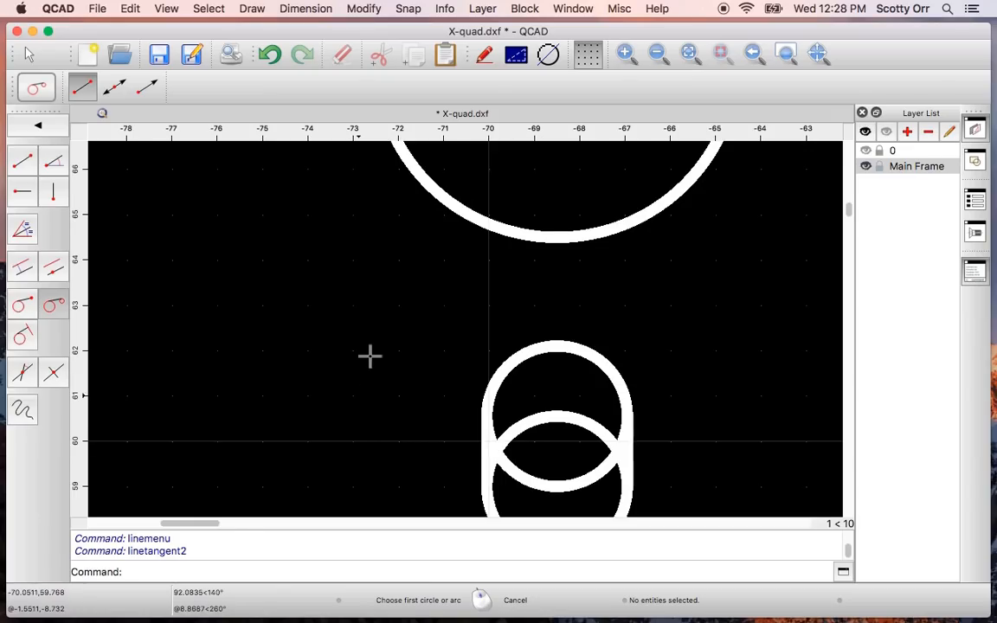
scroll(368, 348, down, 6)
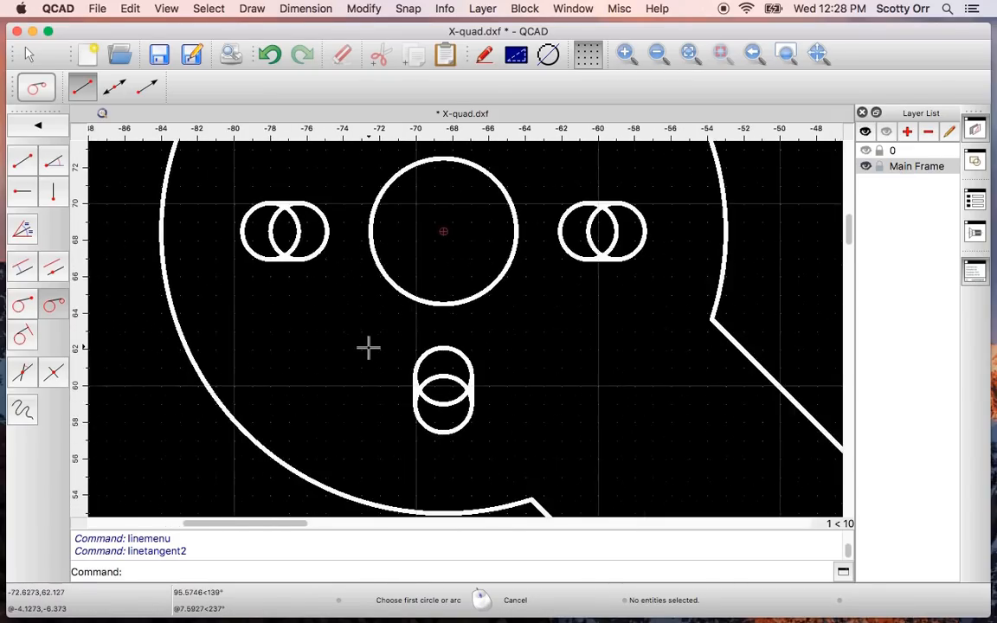
scroll(368, 349, down, 2)
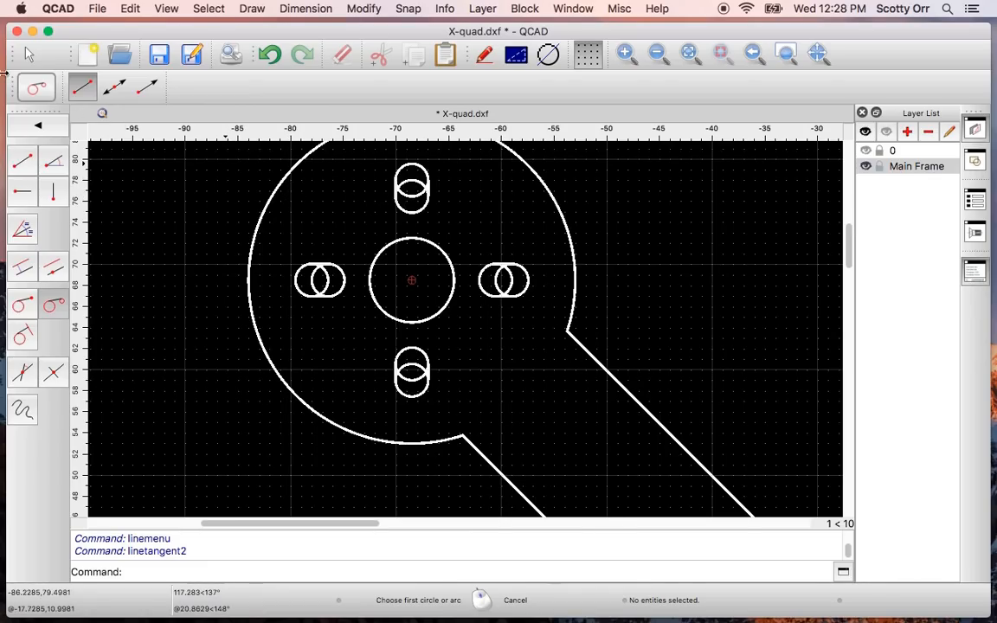
click(29, 55)
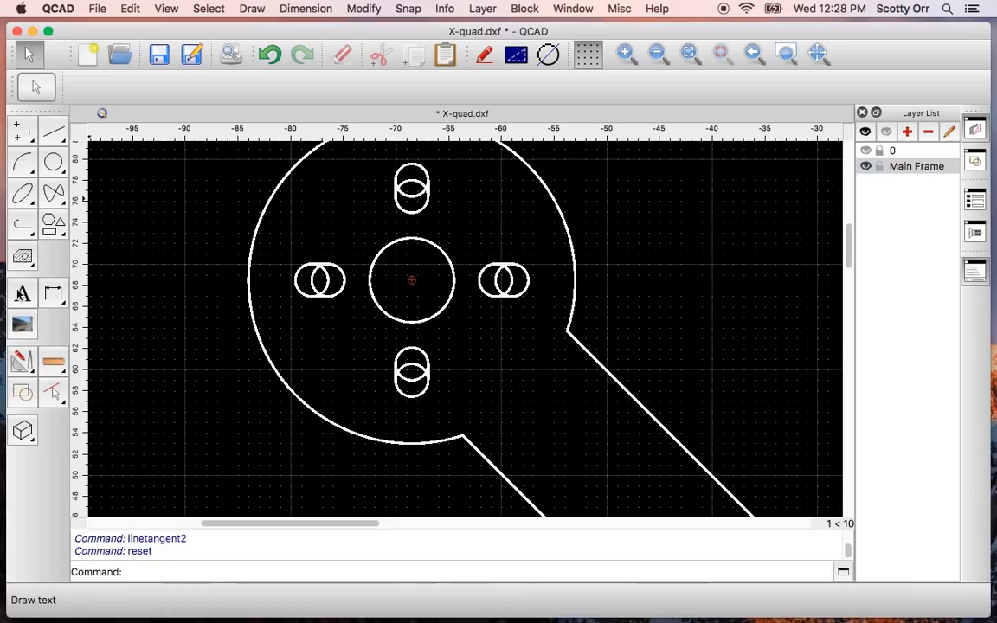
Divide the two overlapping circles of the upper slot where its side lines meet them.
click(23, 361)
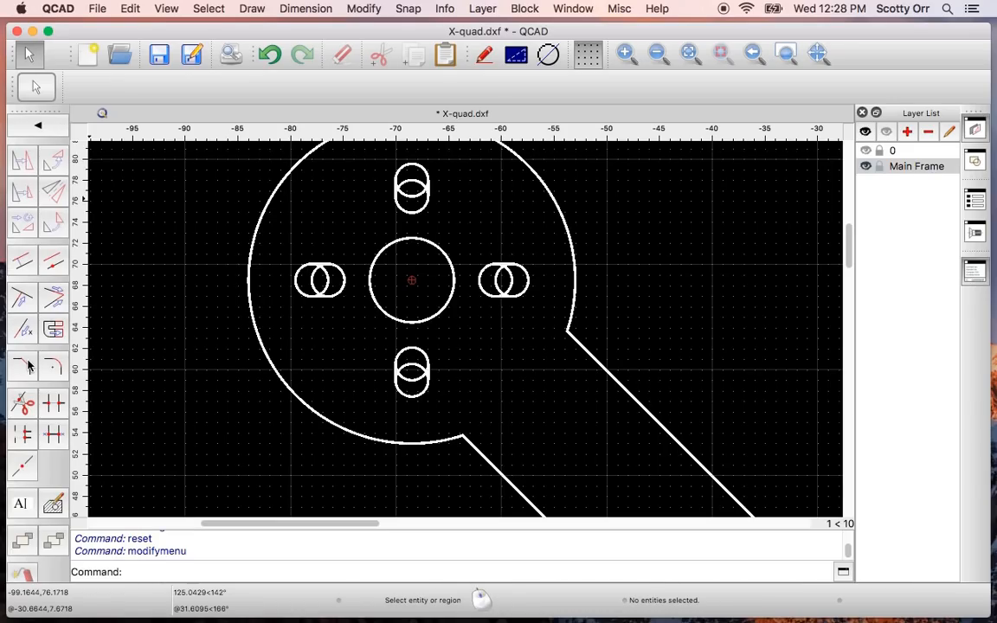
click(23, 403)
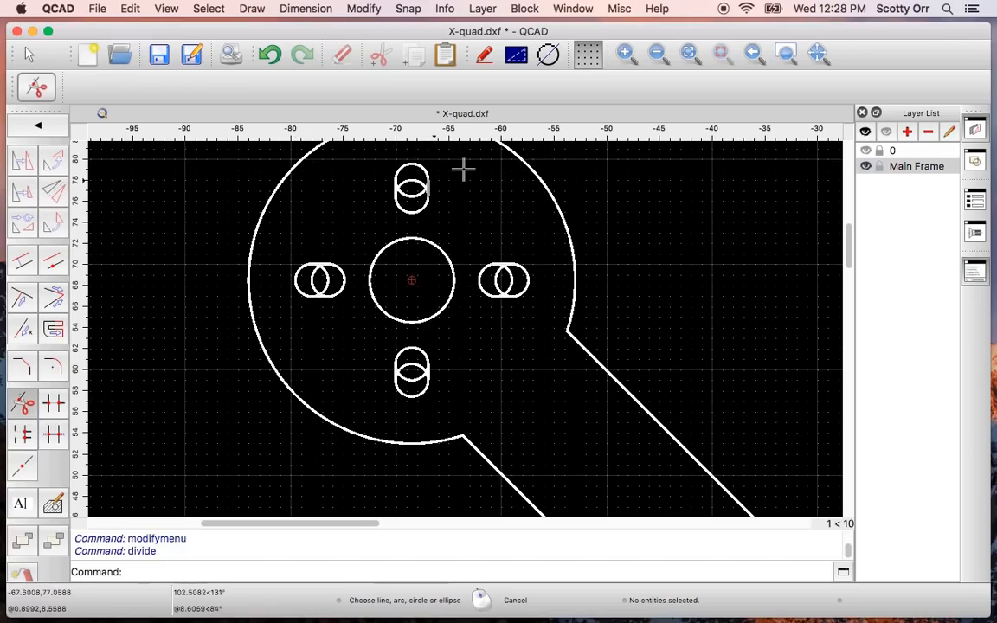
scroll(464, 170, up, 1)
scroll(463, 169, up, 2)
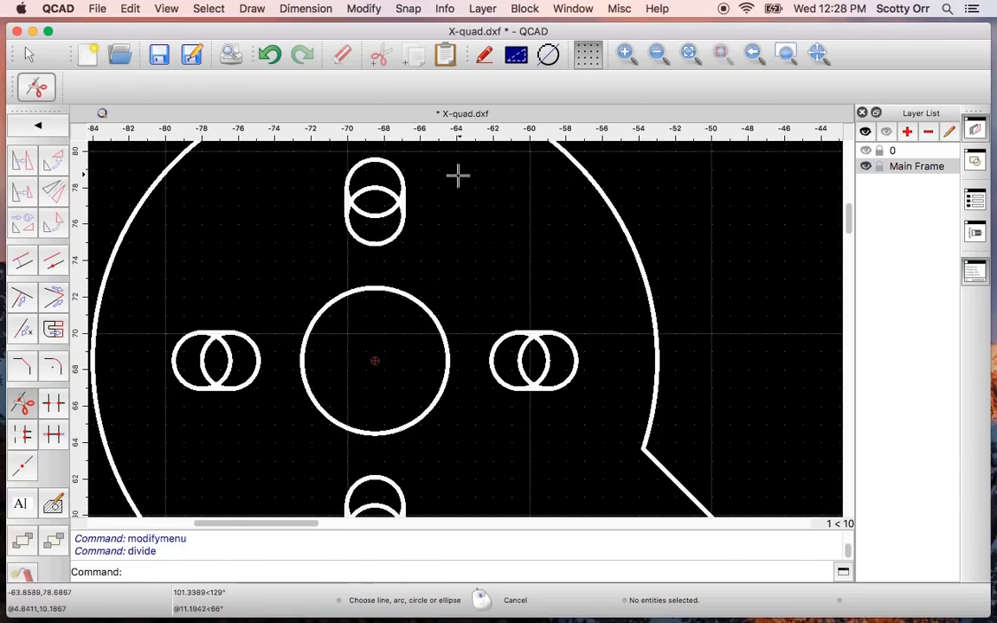
click(375, 162)
click(404, 186)
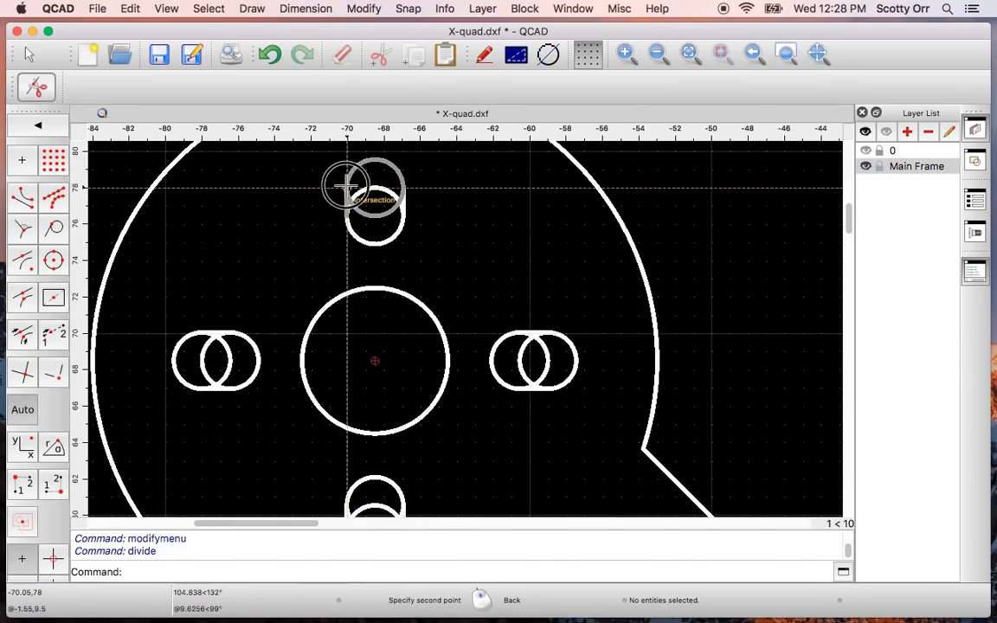
click(347, 187)
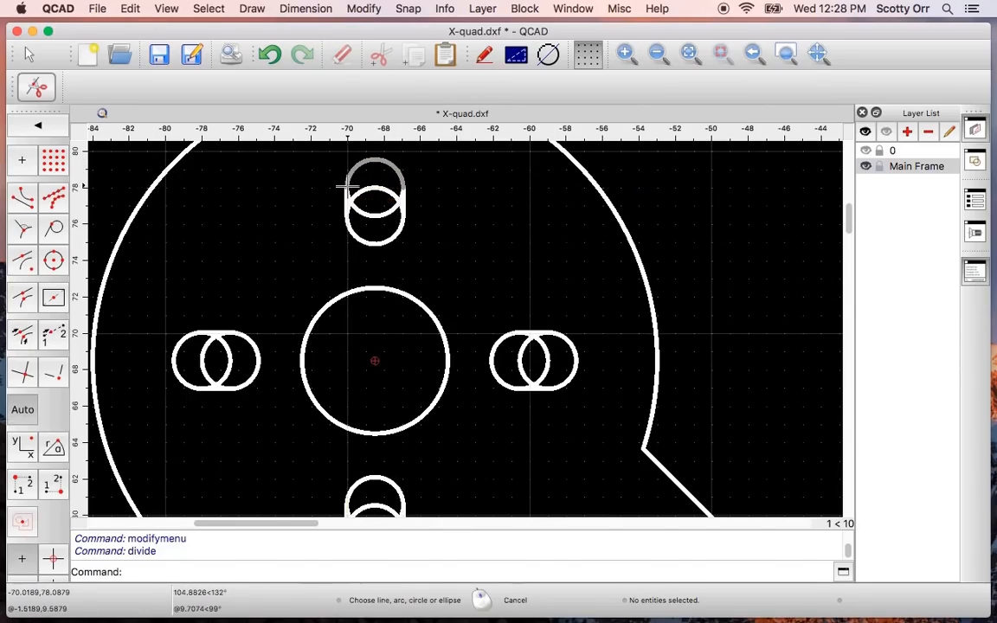
click(376, 245)
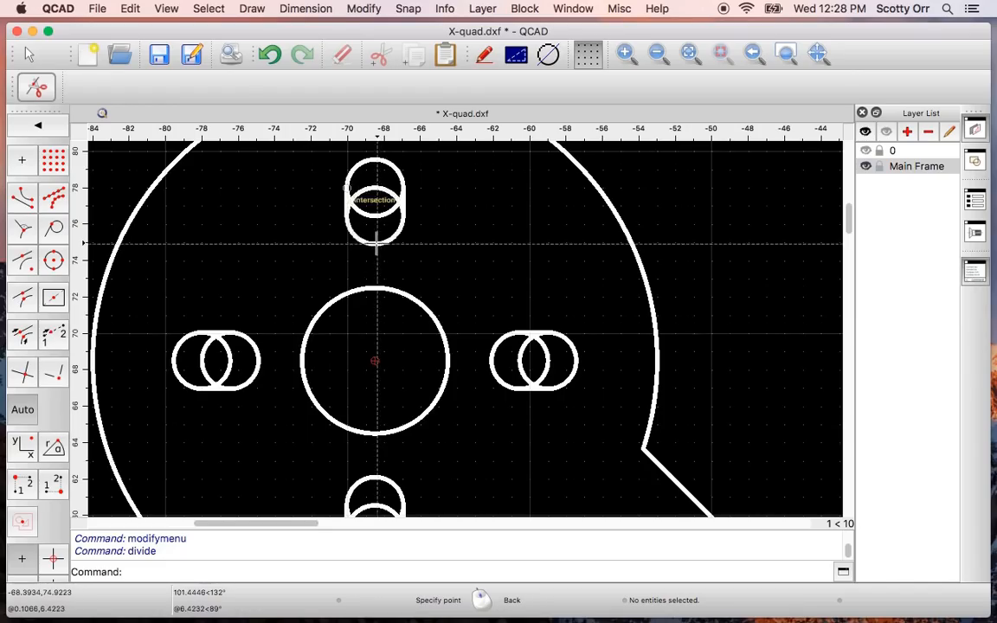
click(346, 216)
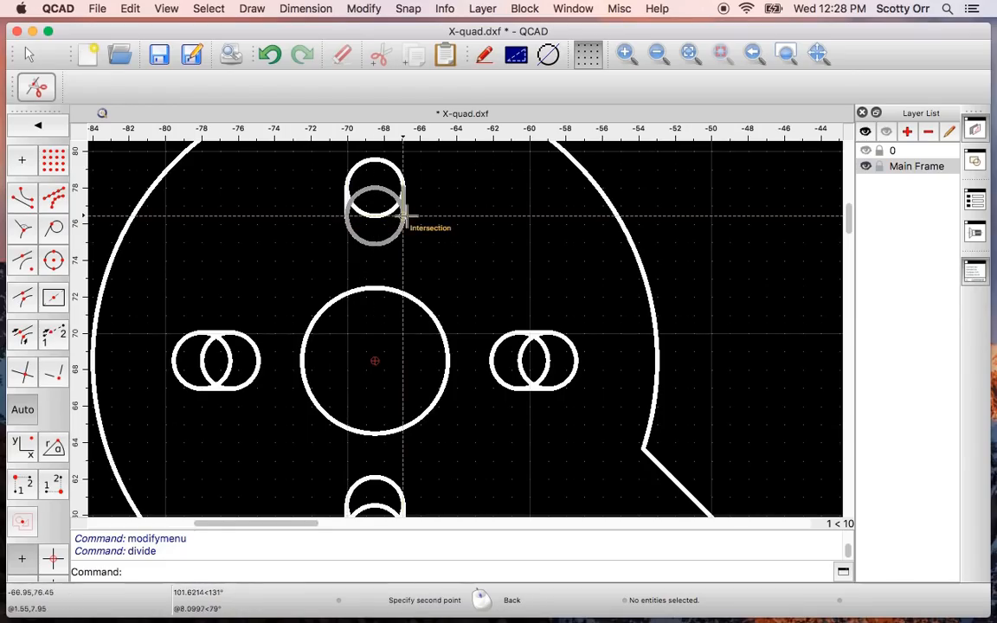
click(403, 216)
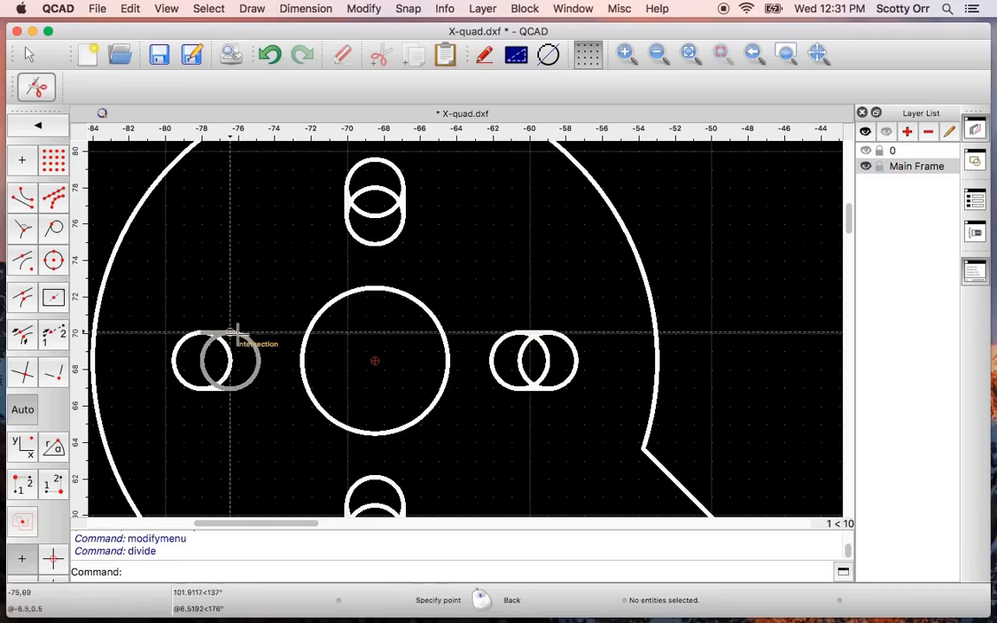
Divide the overlapping circles of the left and lower slots at their tangent points with the side lines.
click(237, 333)
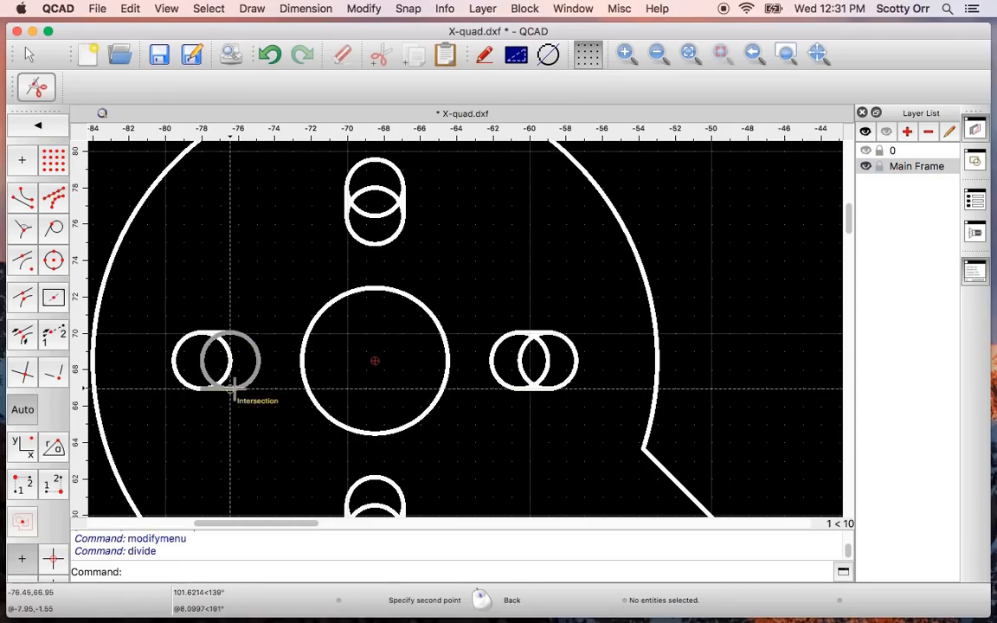
click(234, 390)
click(197, 390)
click(205, 392)
click(202, 334)
middle_drag(463, 484, 479, 313)
click(418, 328)
click(419, 335)
click(363, 335)
click(415, 379)
click(419, 364)
click(363, 364)
Delete the inner arcs from all four slots of the upper-left motor mount, leaving clean slot outlines.
click(31, 55)
scroll(374, 468, down, 2)
click(451, 217)
key(Delete)
click(451, 200)
key(Delete)
click(569, 320)
key(Delete)
click(550, 321)
key(Delete)
click(448, 420)
click(329, 322)
key(Delete)
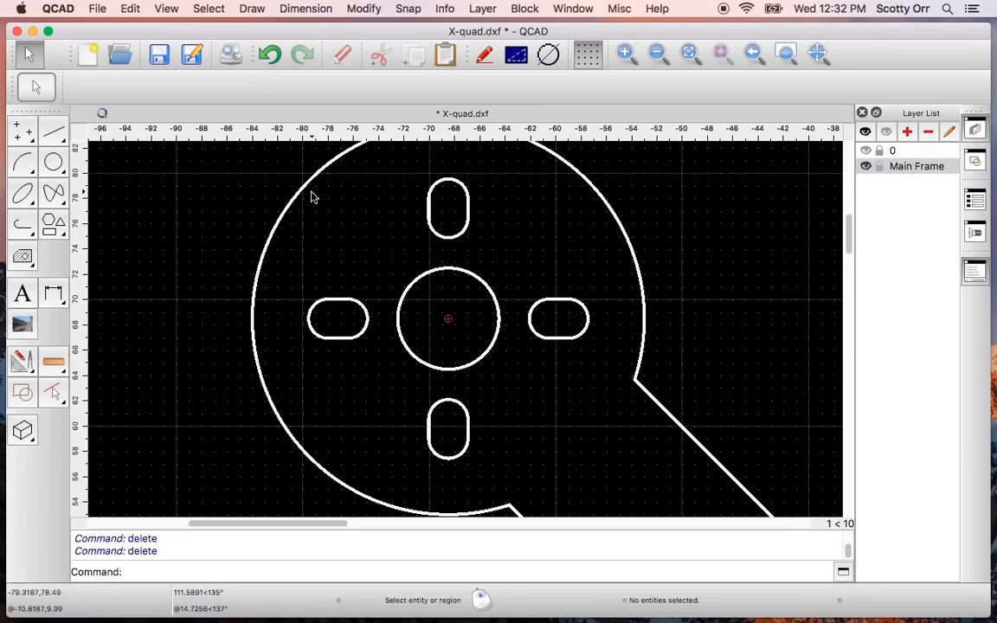
Copy the four slots and the centre hole with the motor mount's centre as reference point, then clear the selection.
drag(311, 193, 593, 467)
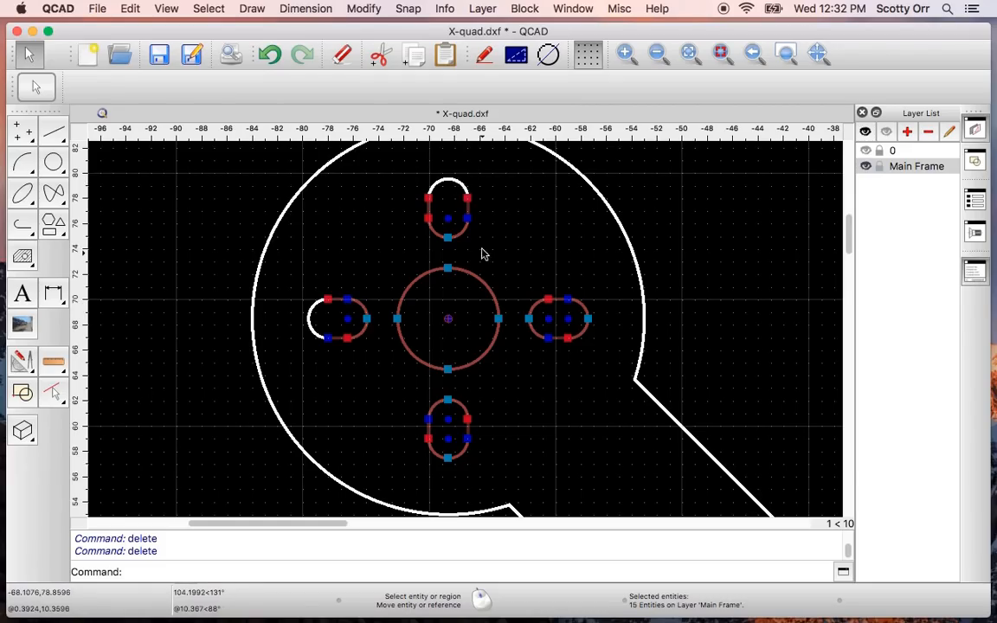
click(446, 185)
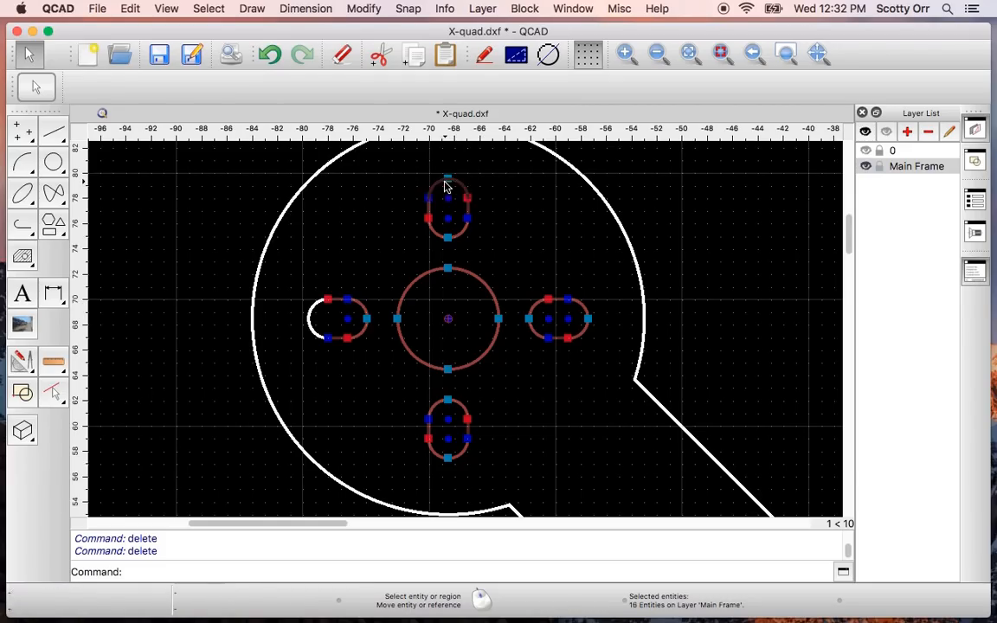
click(310, 327)
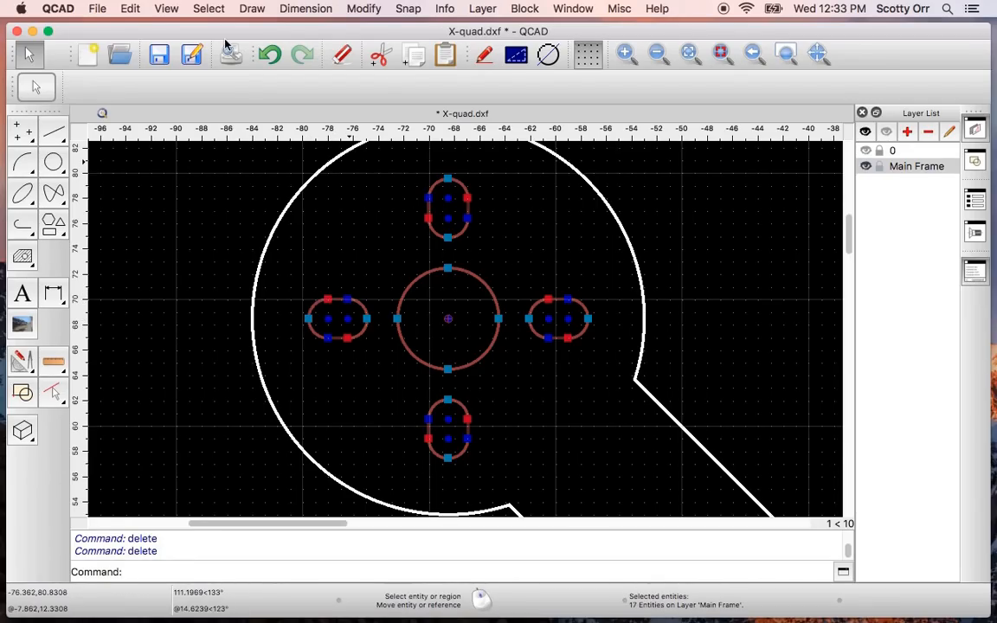
click(130, 9)
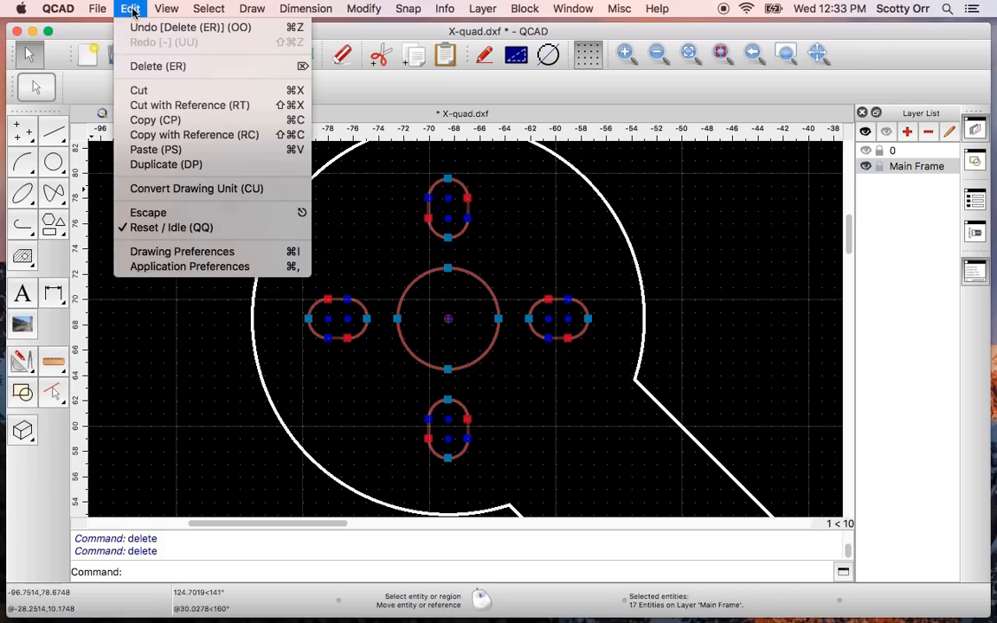
click(179, 135)
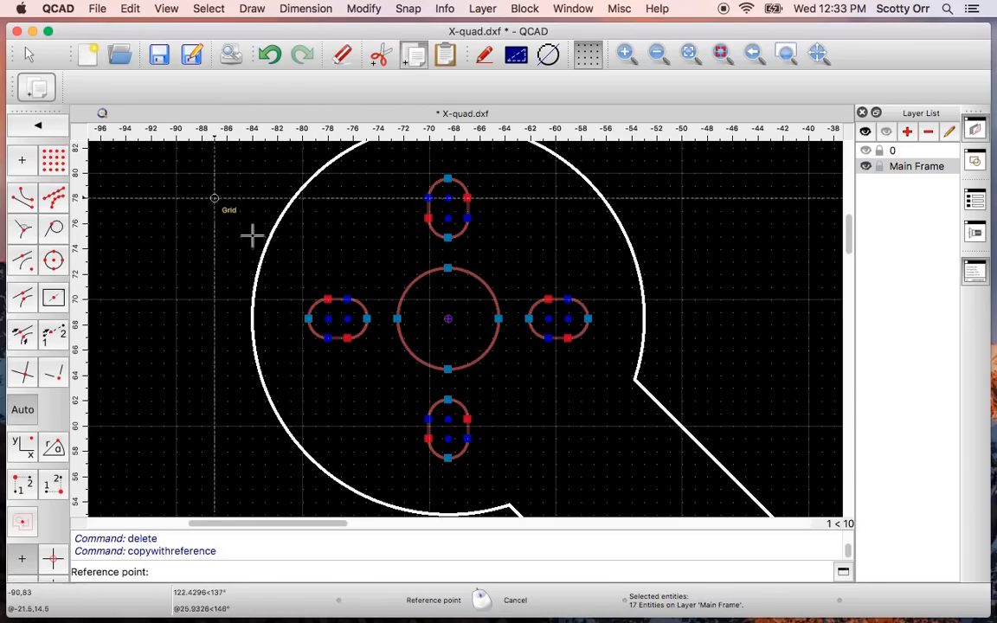
click(447, 320)
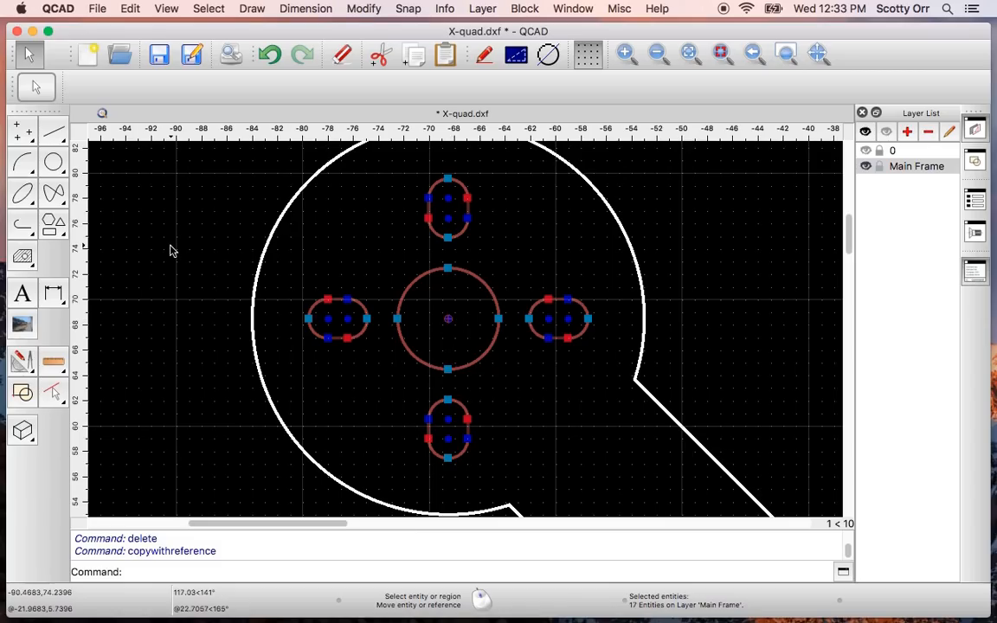
key(Escape)
Show layer 0 as a guide, paste the copied holes at the centres of the other three motor mounts, and hide layer 0.
scroll(445, 407, down, 6)
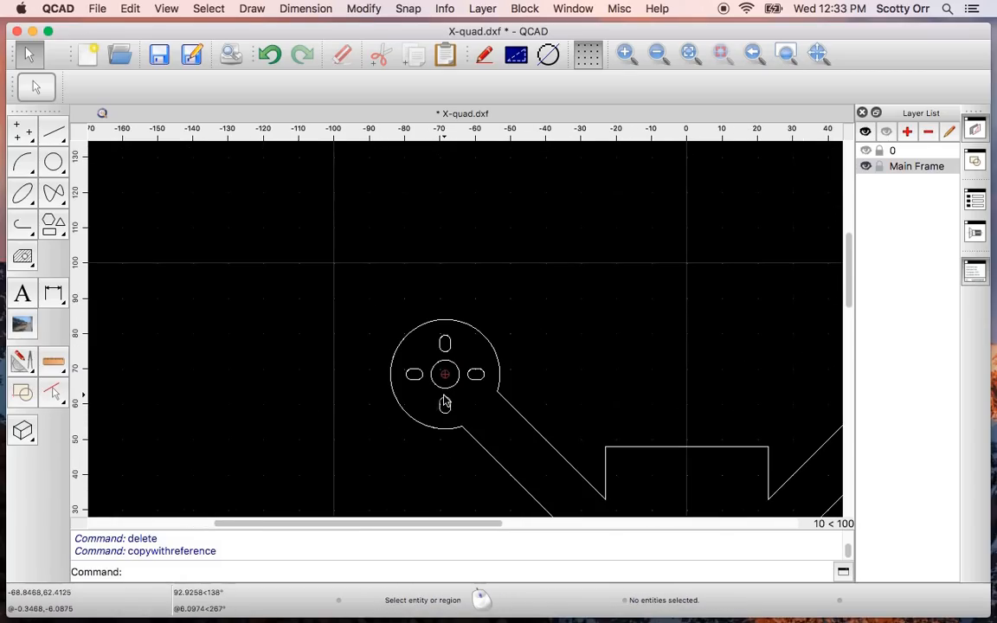
middle_drag(611, 396, 349, 262)
scroll(439, 467, down, 2)
middle_drag(439, 449, 461, 296)
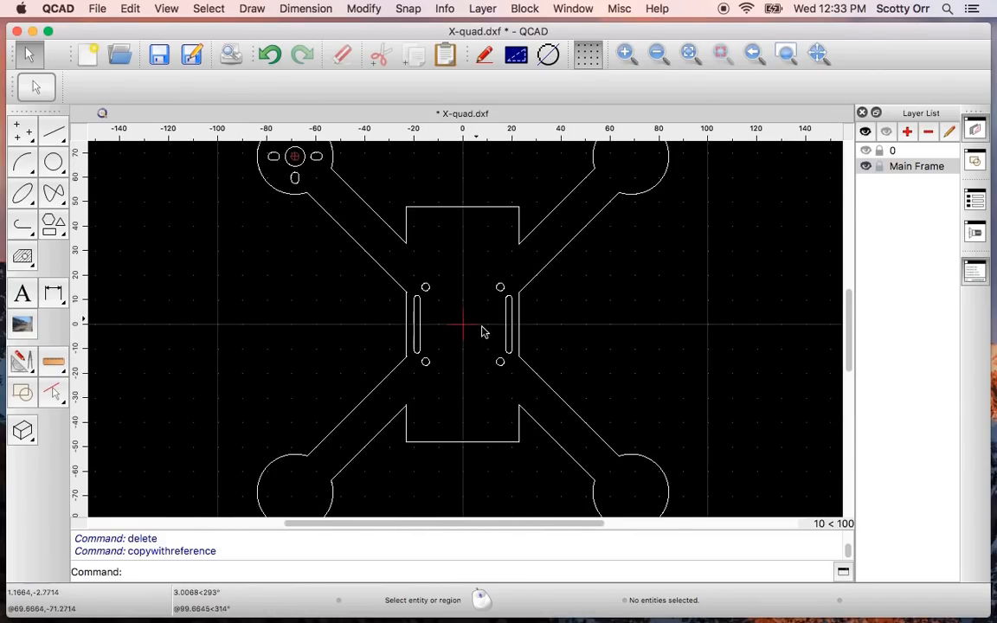
scroll(482, 332, down, 1)
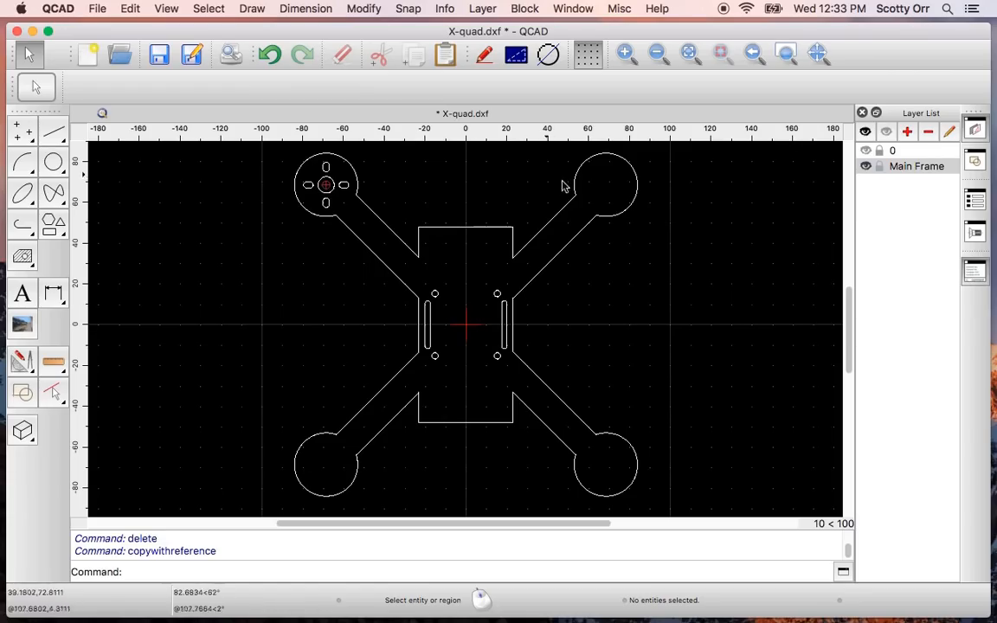
click(867, 153)
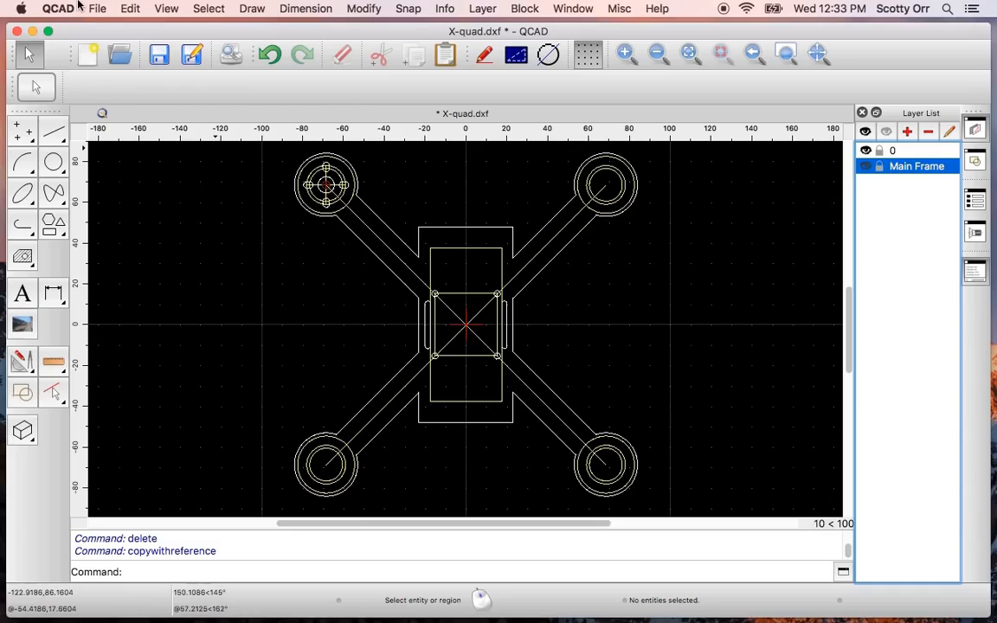
click(130, 8)
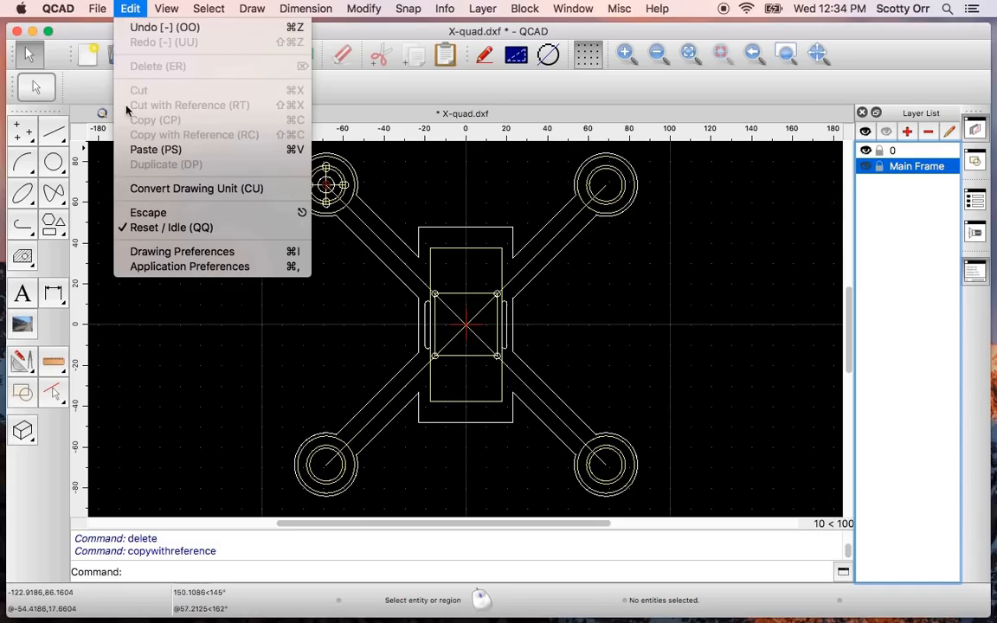
click(147, 153)
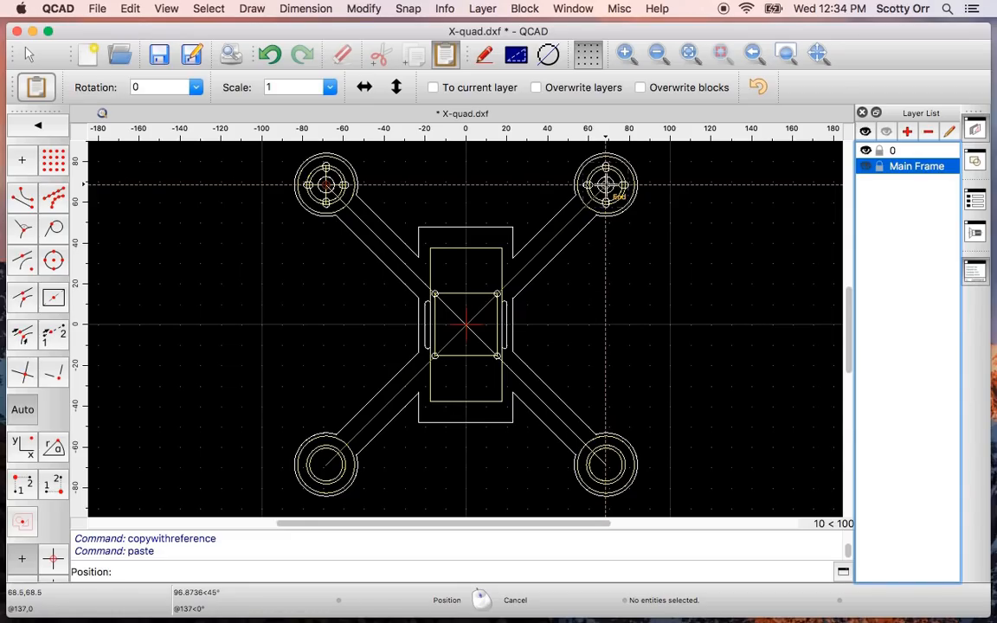
click(606, 185)
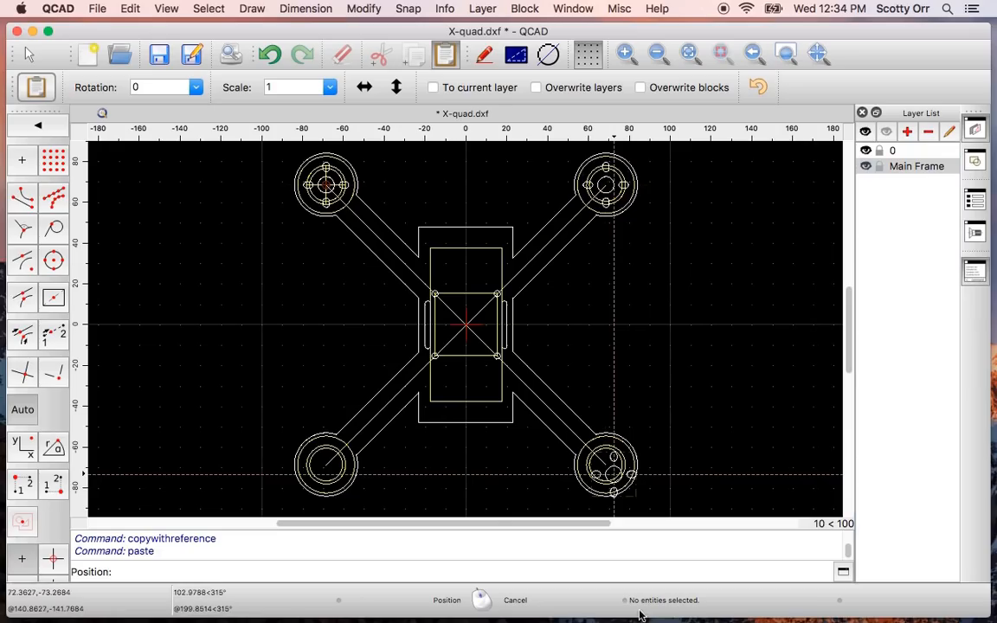
click(606, 465)
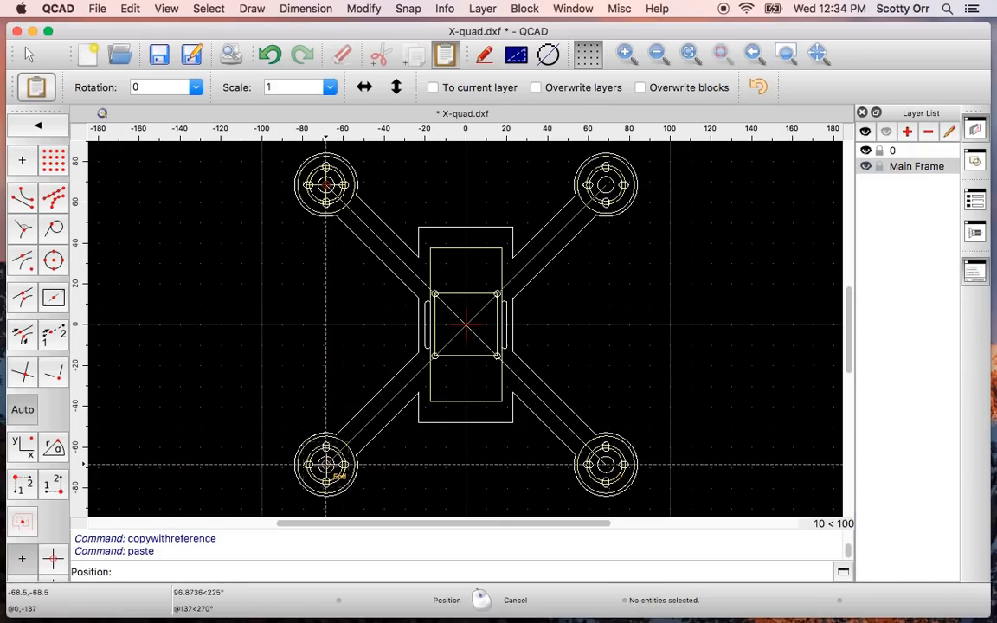
click(325, 466)
click(28, 55)
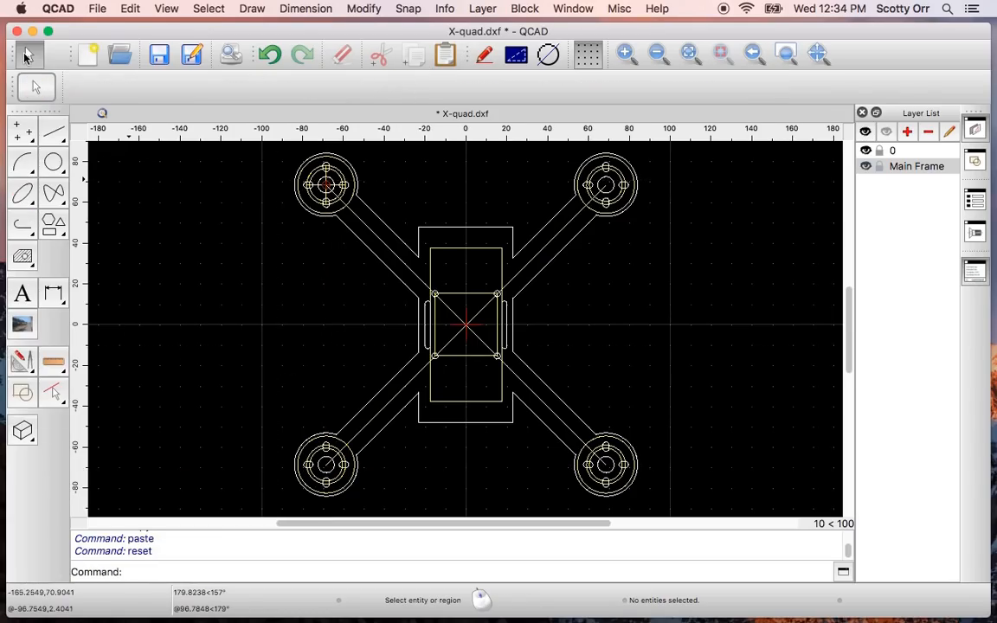
click(867, 150)
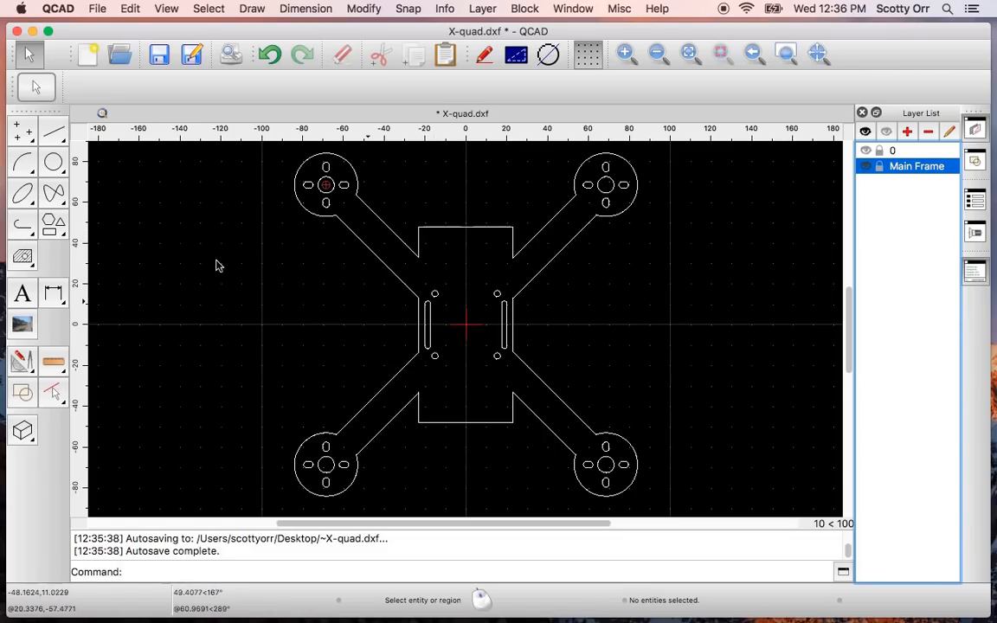
Draw a circle of radius 12/2 tangent to the upper-left motor mount and its arm's lower edge, outside the frame.
click(54, 165)
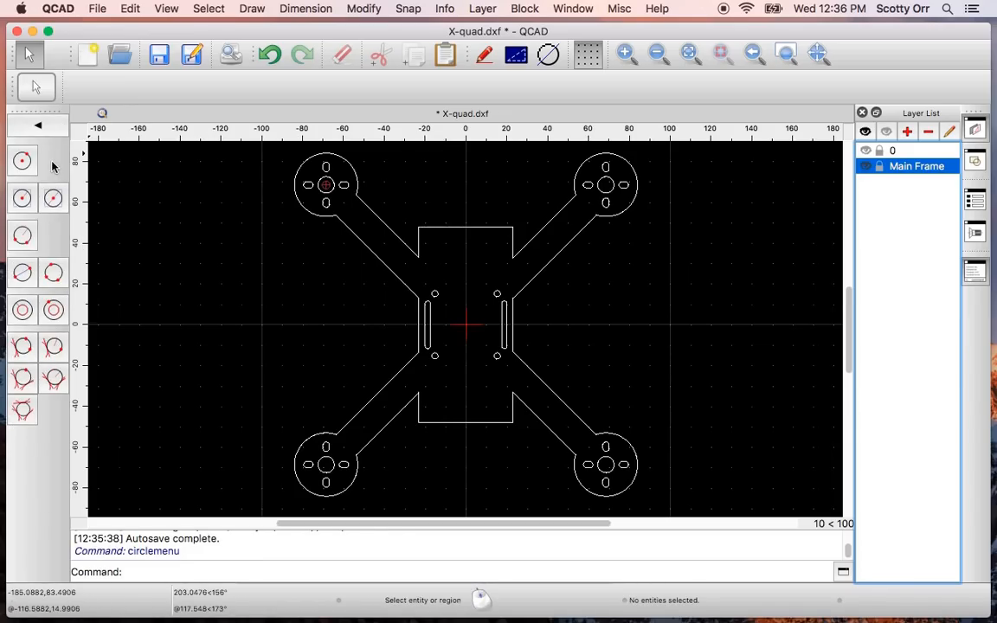
click(53, 378)
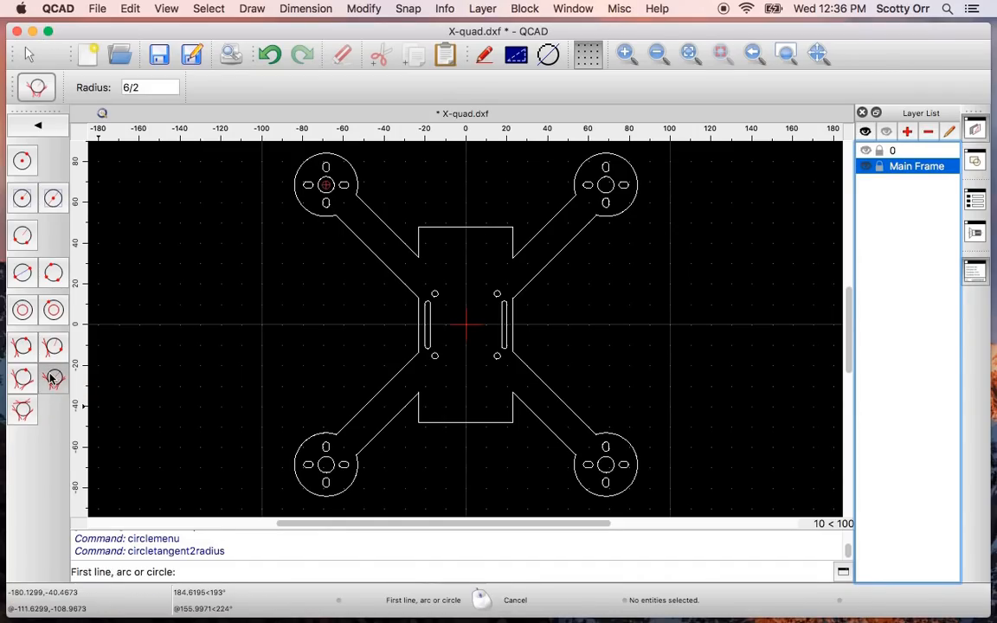
double_click(125, 88)
text(12)
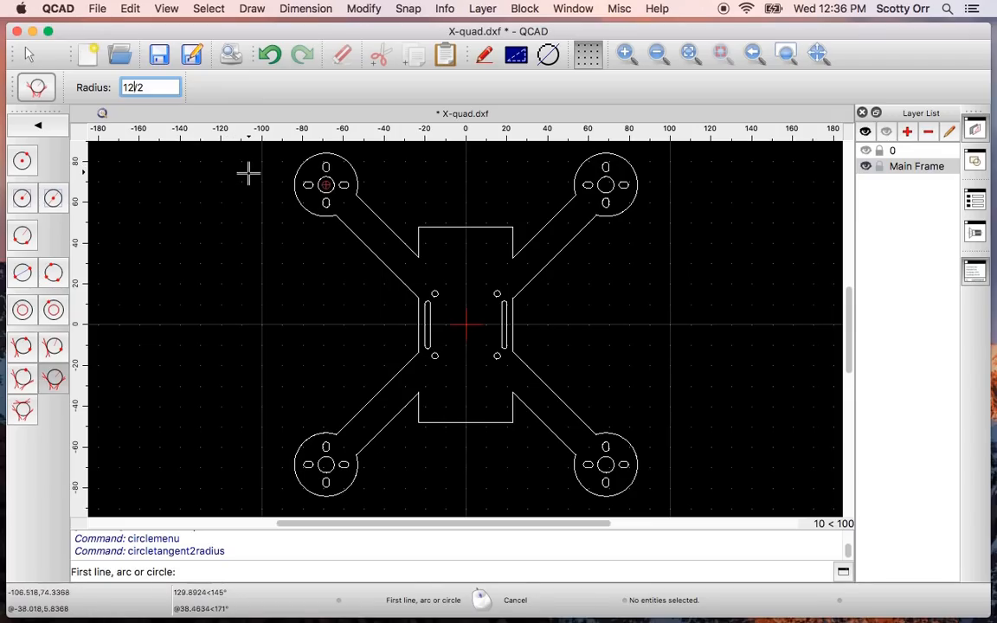
scroll(258, 282, up, 3)
scroll(312, 325, down, 2)
scroll(314, 325, up, 5)
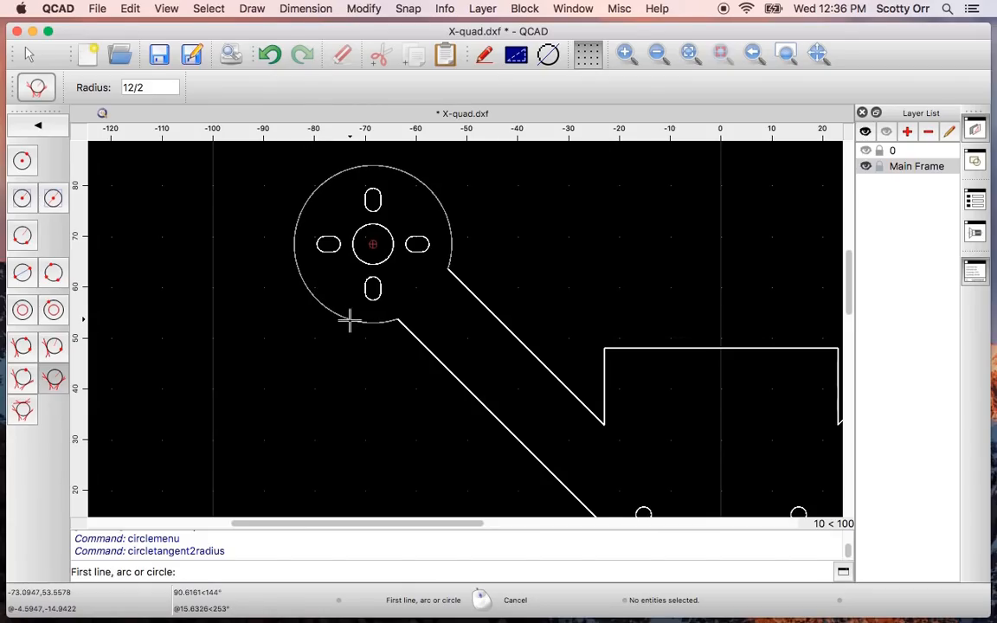
click(349, 319)
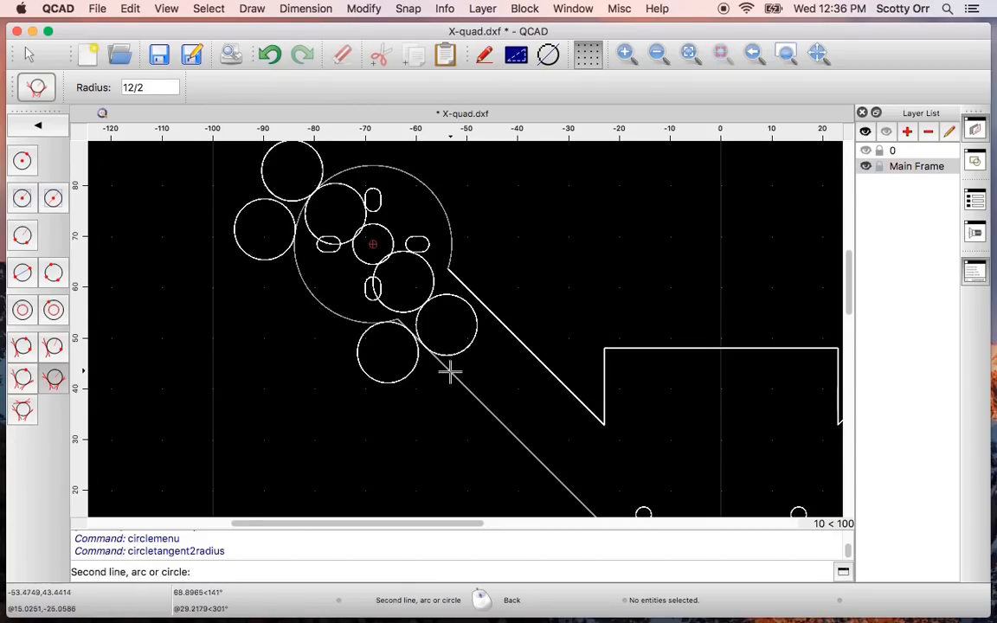
click(450, 372)
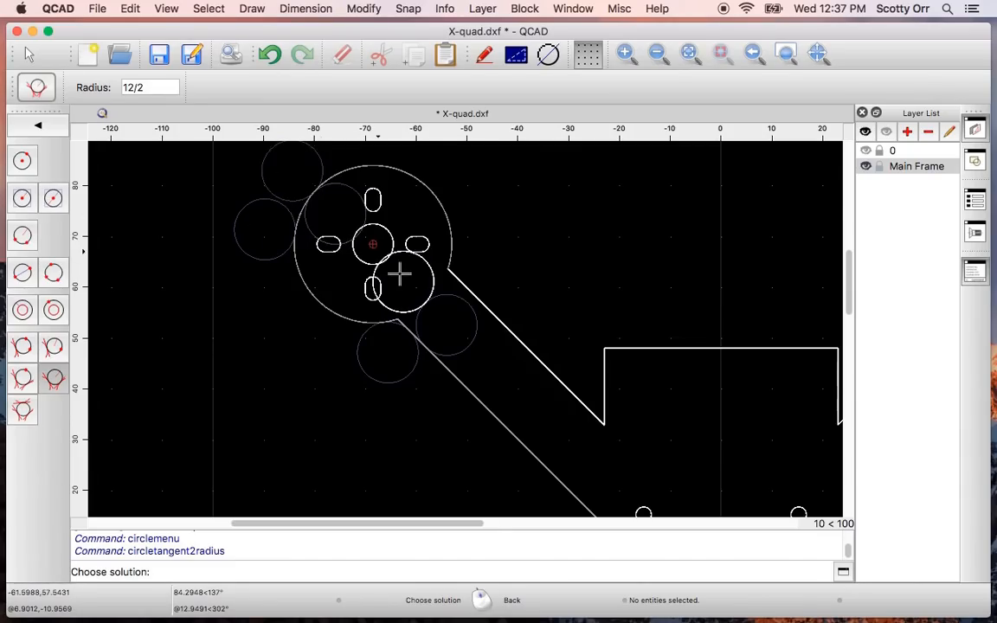
click(392, 386)
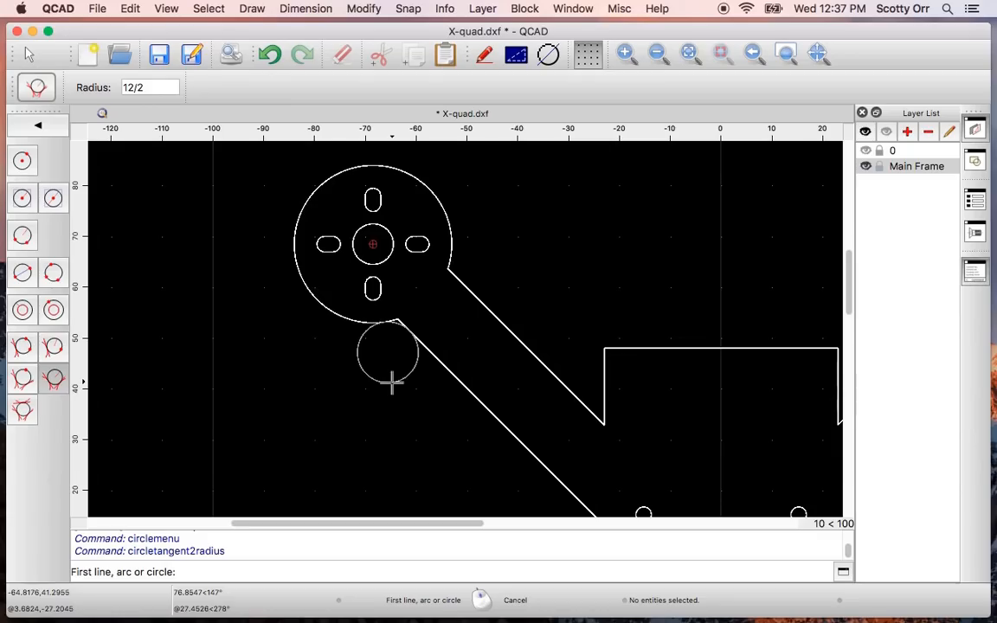
Draw a matching 12/2 radius circle outside the frame, tangent to the upper-left motor mount and its arm's upper edge.
click(450, 223)
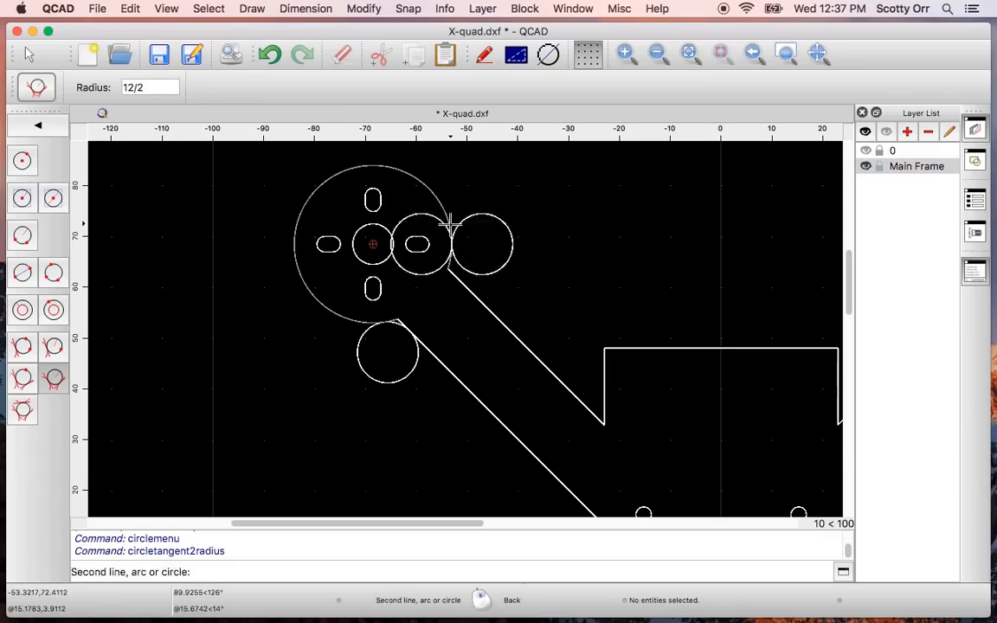
click(494, 283)
click(497, 284)
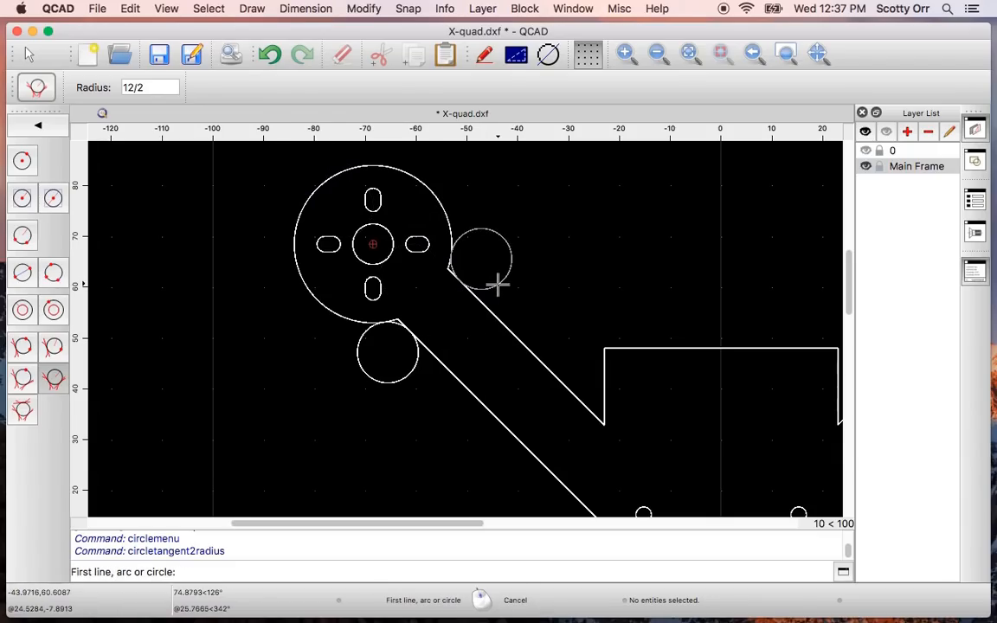
Draw two 12/2 radius circles outside the body's left side, tangent to it and to the adjoining edges of the upper-left and lower-left arms.
scroll(383, 355, down, 6)
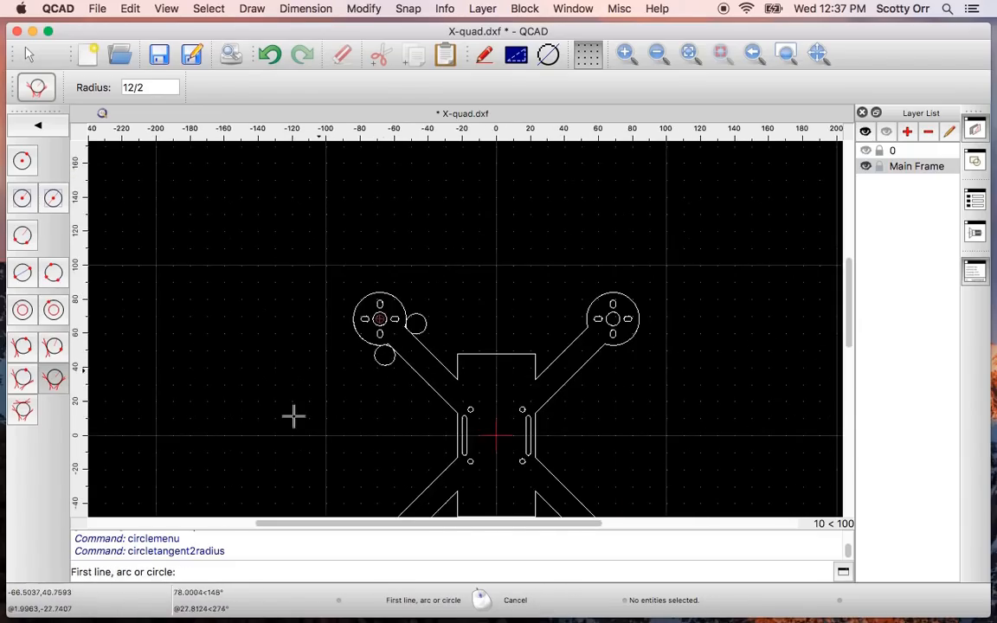
middle_drag(282, 412, 227, 274)
middle_drag(316, 305, 225, 277)
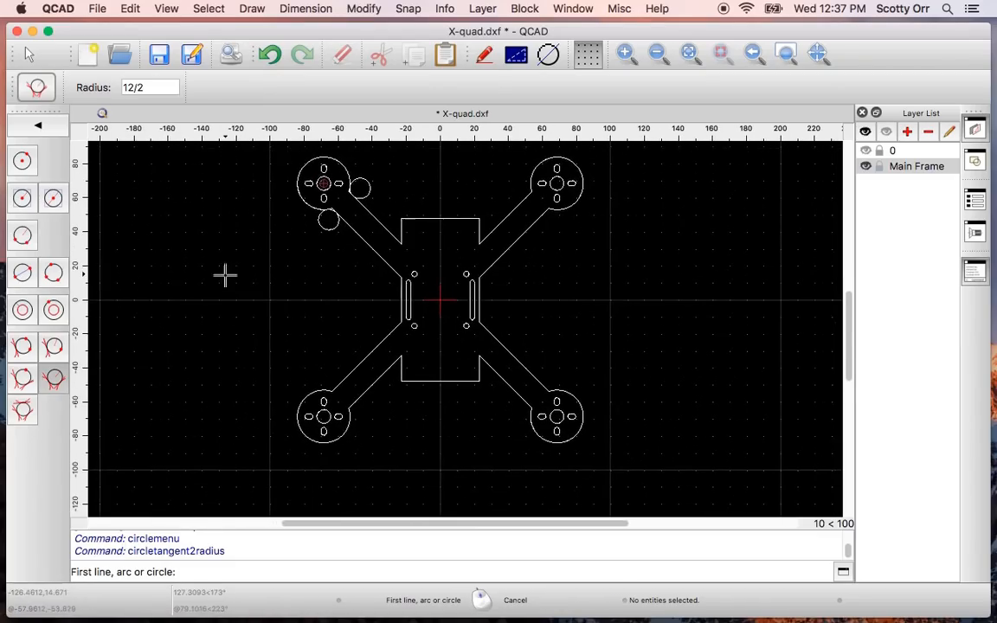
scroll(314, 304, down, 3)
scroll(314, 305, up, 4)
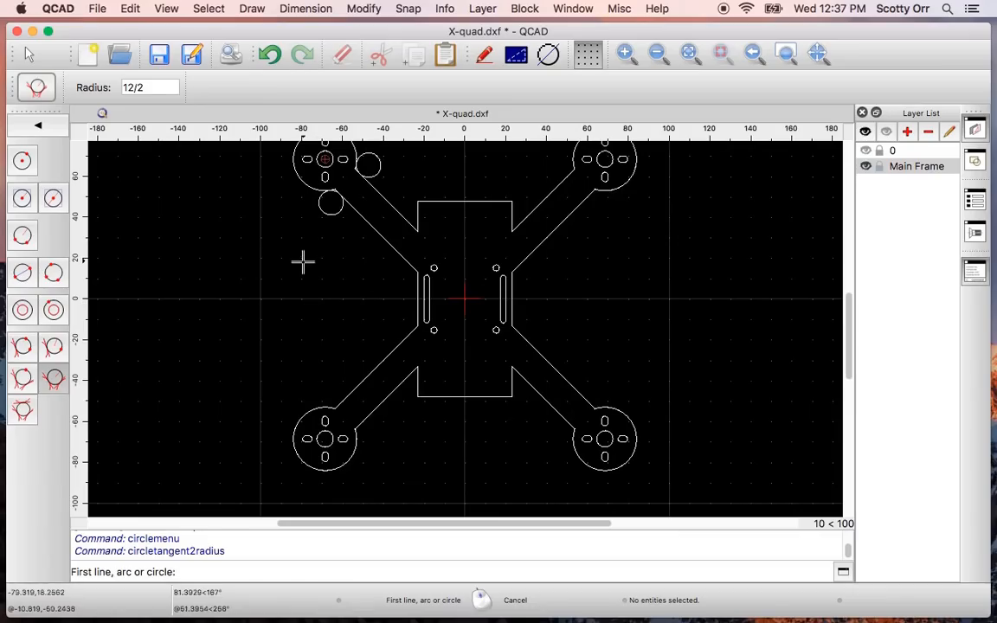
middle_drag(300, 264, 312, 291)
scroll(319, 292, up, 4)
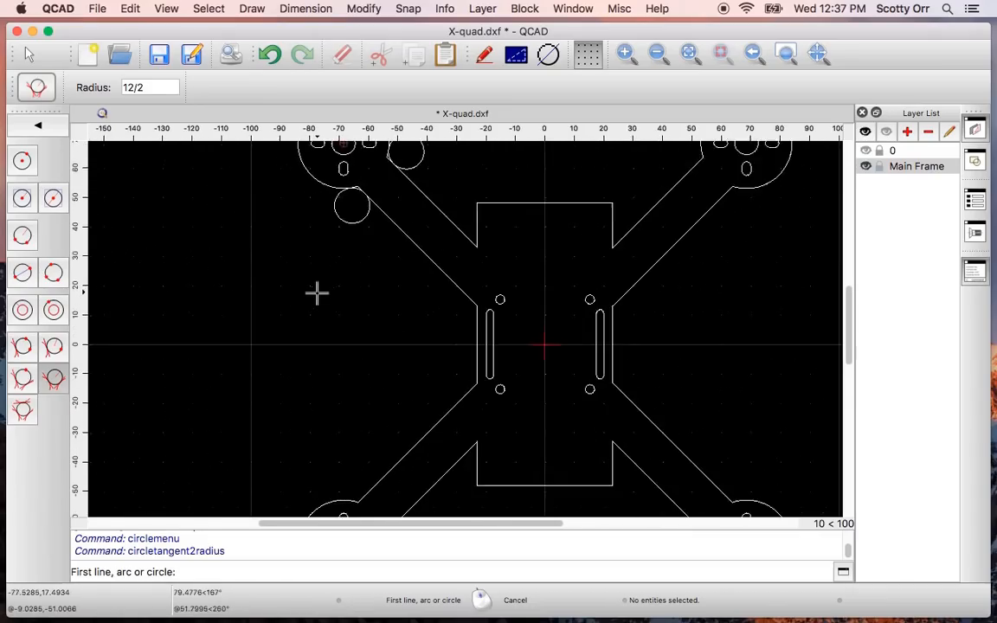
scroll(318, 292, down, 3)
click(432, 283)
click(451, 316)
click(435, 310)
click(450, 350)
click(436, 362)
Draw 12/2 radius circles outside the frame on both sides of the lower-left arm, tangent to the arm and its motor mount.
click(369, 450)
click(346, 452)
click(377, 503)
Draw 12/2 radius circles outside the frame on both sides of the lower-right arm, tangent to the arm and its motor mount.
click(627, 482)
click(639, 494)
click(624, 496)
click(653, 455)
click(673, 466)
click(672, 448)
Draw two 12/2 radius circles outside the body's right side, tangent to it and to the adjoining edges of the two right arms.
click(578, 382)
click(565, 354)
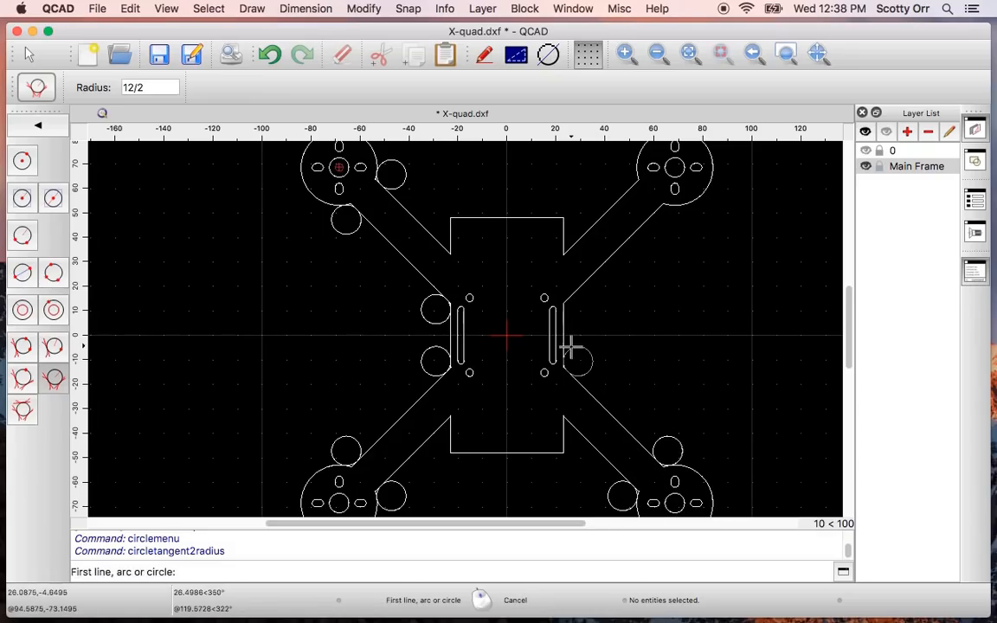
click(588, 298)
Draw 12/2 radius circles outside the frame on both sides of the upper-right arm, tangent to the arm and its motor mount.
click(648, 220)
click(670, 206)
click(668, 219)
click(621, 200)
click(638, 176)
click(625, 162)
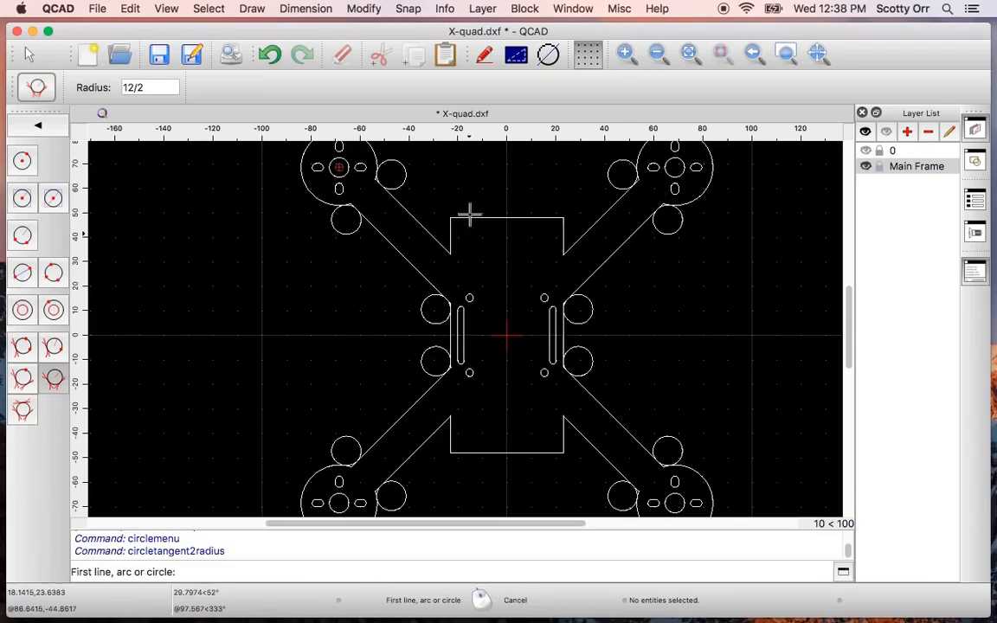
Draw 6/2 radius tangent circles in the notch between the upper-left arm and body side and inside the body's upper-left corner.
double_click(135, 87)
text(6)
click(431, 233)
click(450, 242)
click(443, 237)
click(477, 217)
click(451, 232)
click(459, 226)
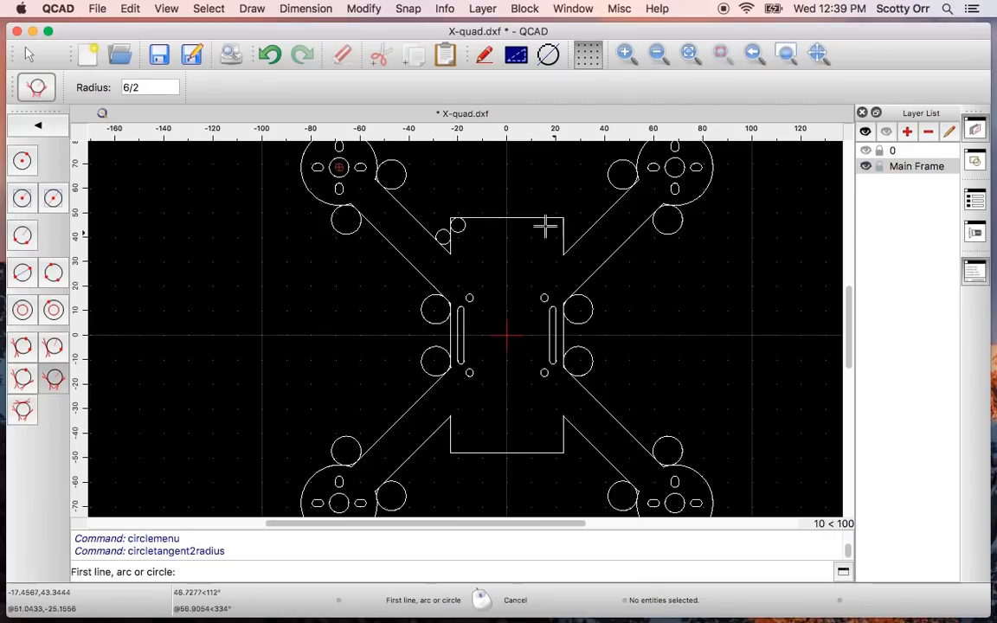
Draw matching 6/2 radius tangent circles in the upper-right arm notch and inside the body's upper-right corner.
click(564, 240)
click(579, 239)
click(572, 237)
Draw 6/2 radius tangent circles in the lower-right arm notch and inside the body's lower-right corner.
click(581, 432)
click(563, 435)
click(571, 435)
click(552, 453)
click(564, 441)
click(557, 446)
Draw 6/2 radius tangent circles inside the body's lower-left corner and in the lower-left arm notch, then exit the circle tool.
click(465, 453)
click(451, 442)
click(460, 445)
click(435, 432)
click(451, 437)
click(444, 434)
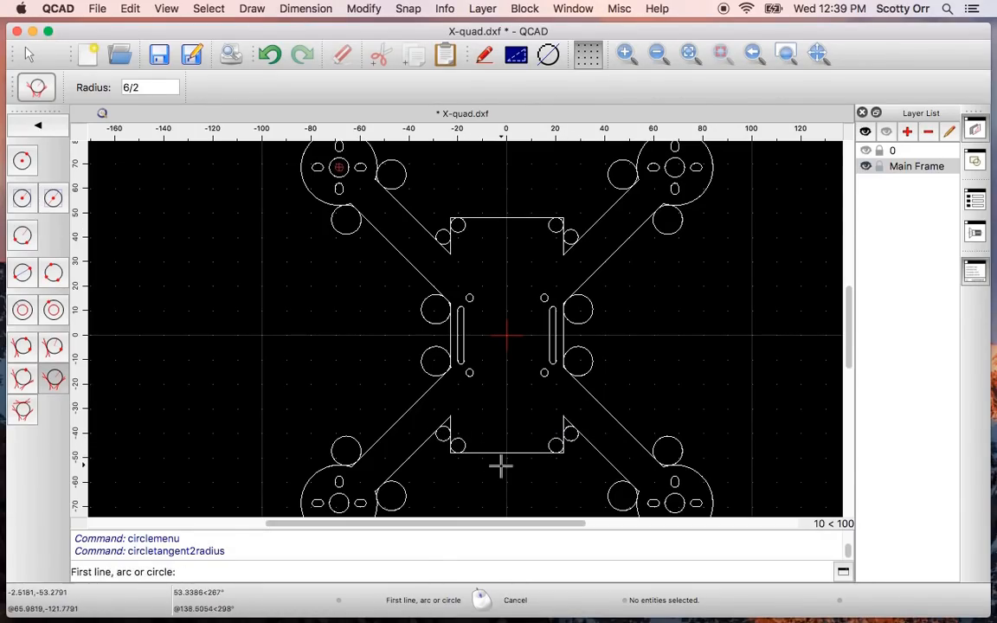
click(30, 53)
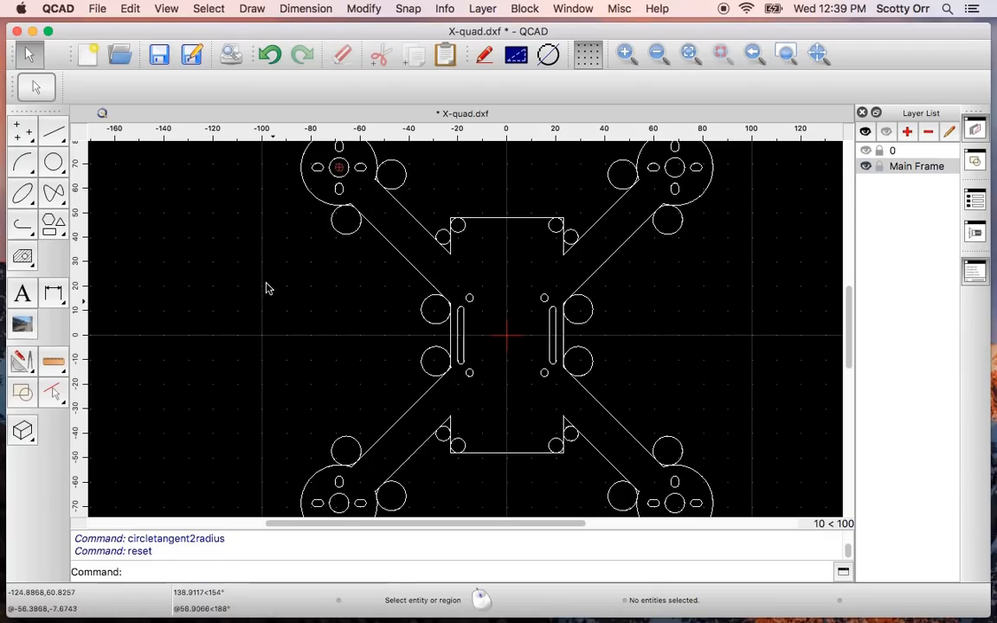
Divide the circle below the upper-left motor mount at its tangent points with the mount outline and the arm's lower edge.
middle_drag(265, 279, 253, 395)
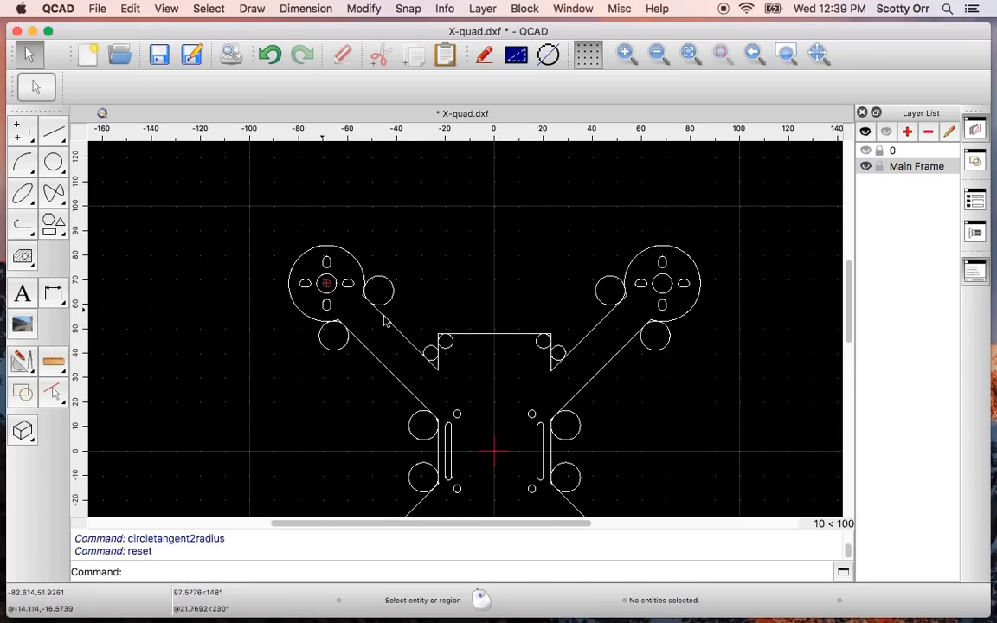
scroll(383, 320, up, 5)
scroll(383, 321, up, 2)
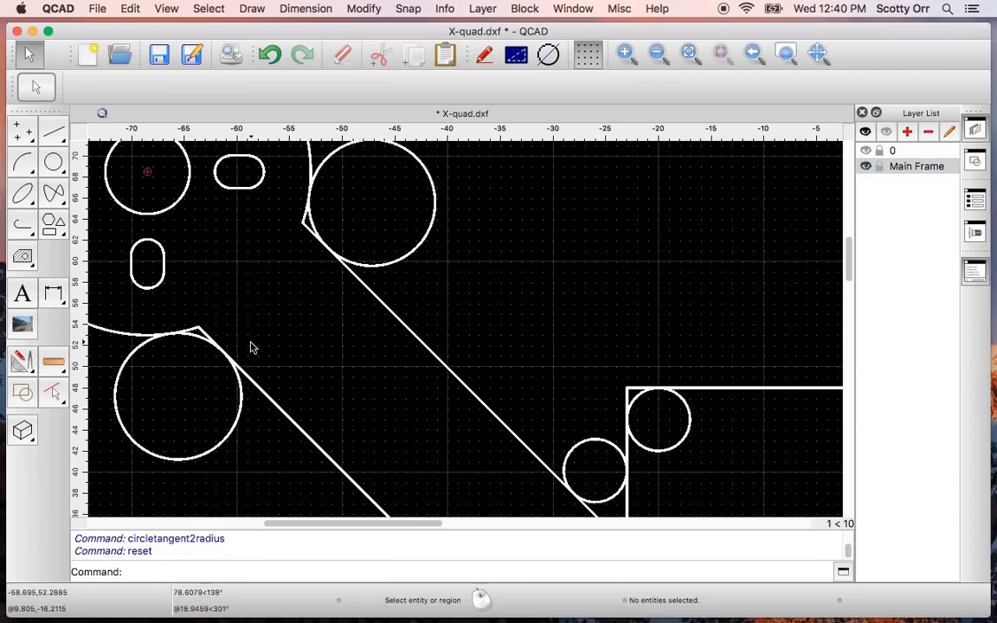
scroll(472, 379, down, 1)
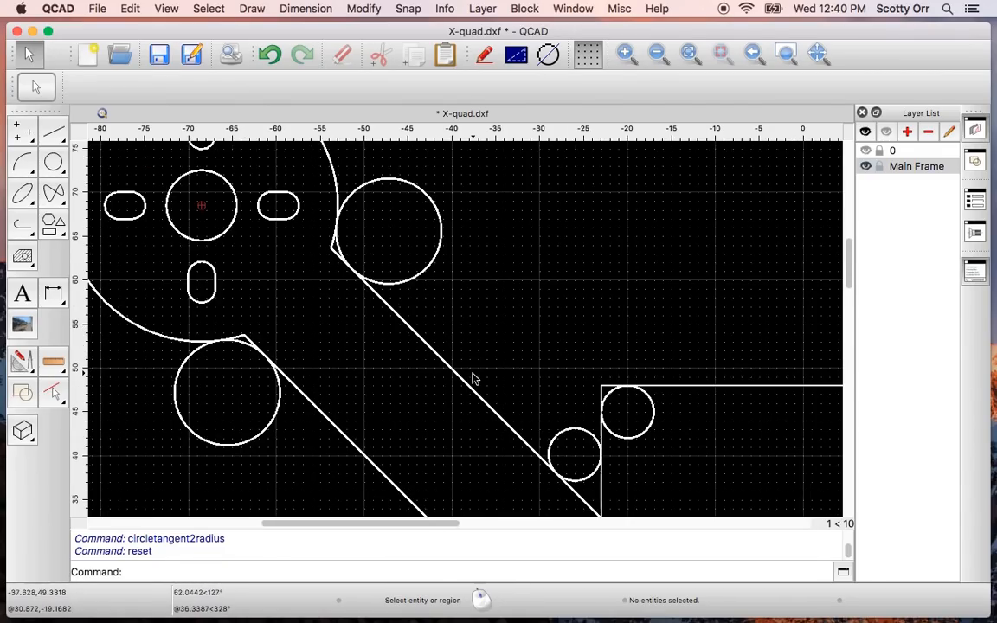
scroll(472, 378, down, 2)
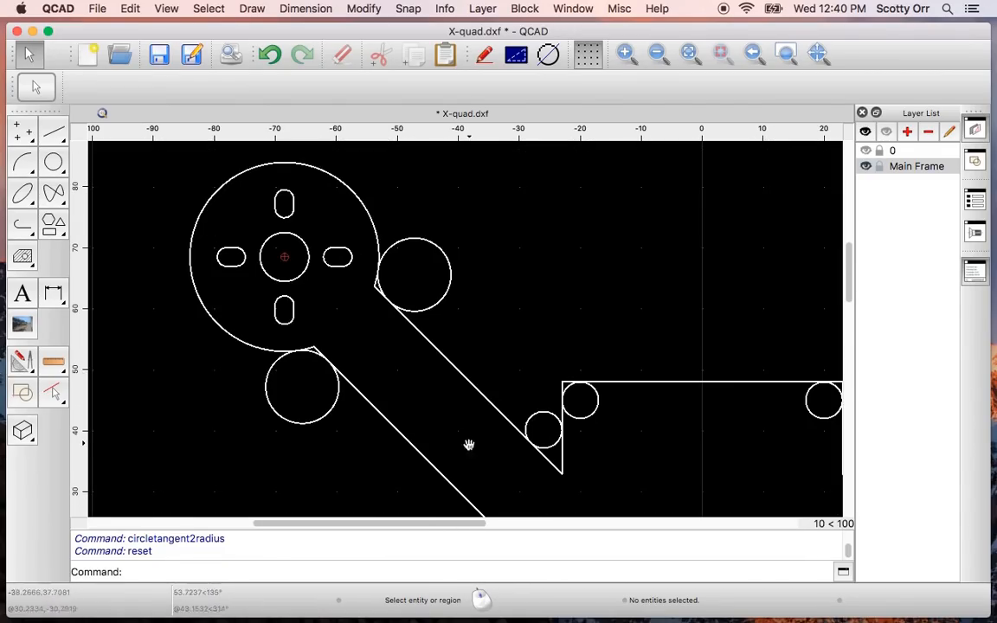
mouse_move(469, 444)
middle_down()
mouse_move(465, 339)
mouse_move(482, 347)
middle_up()
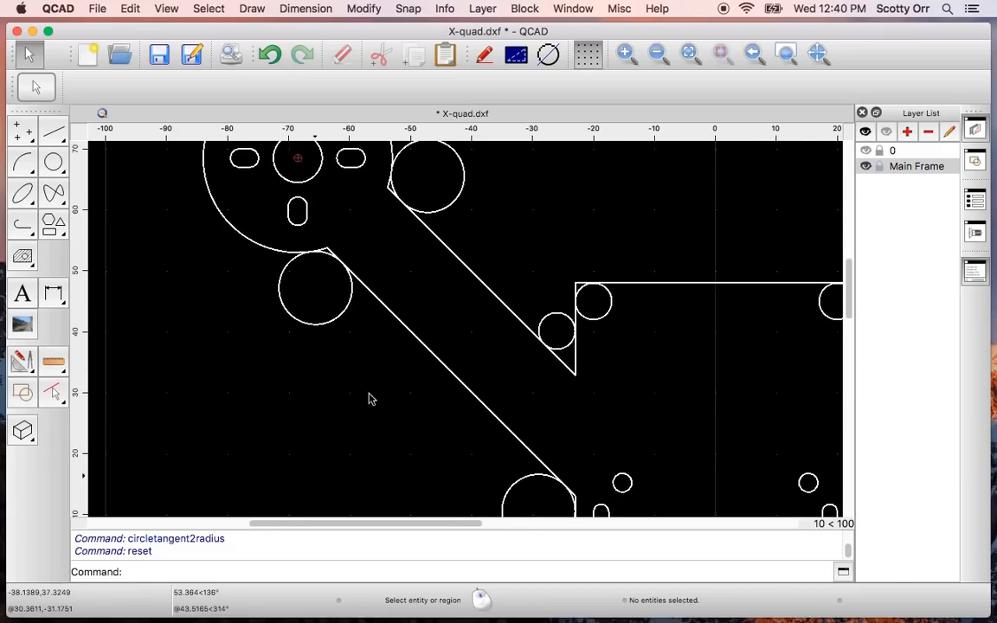
scroll(523, 269, down, 1)
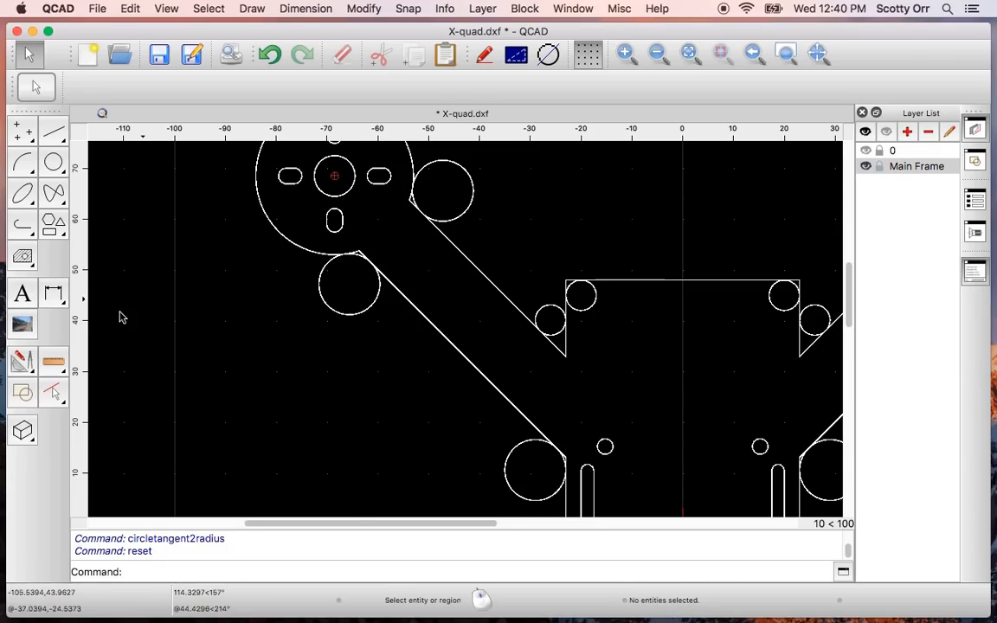
click(22, 362)
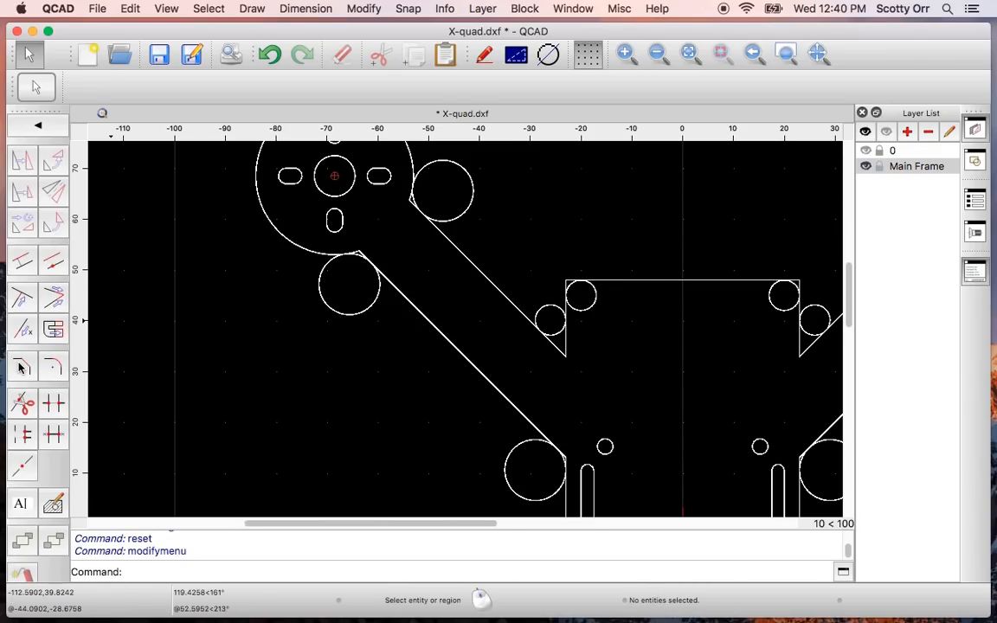
click(24, 403)
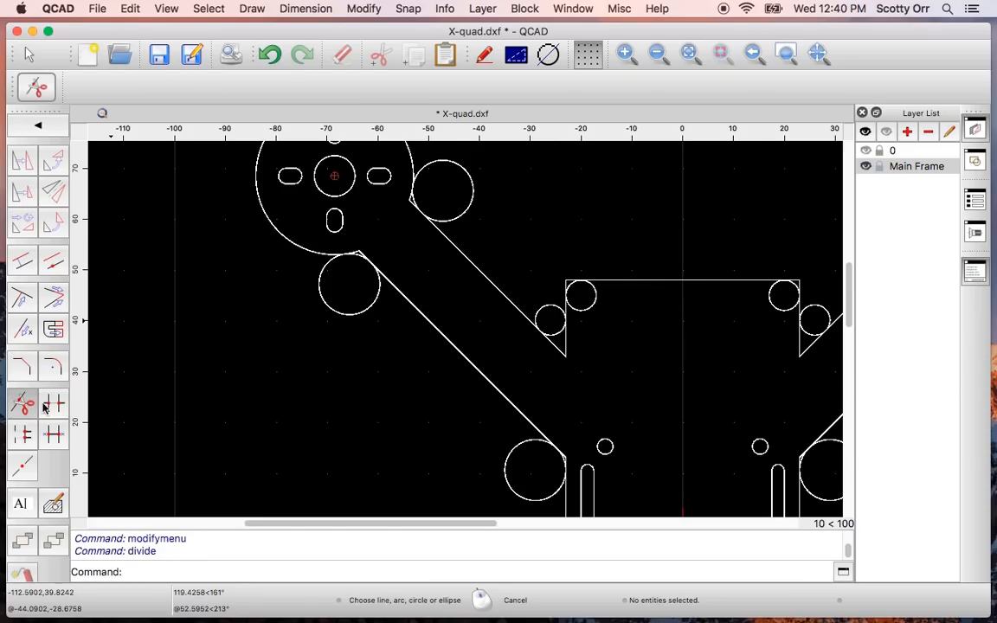
click(345, 315)
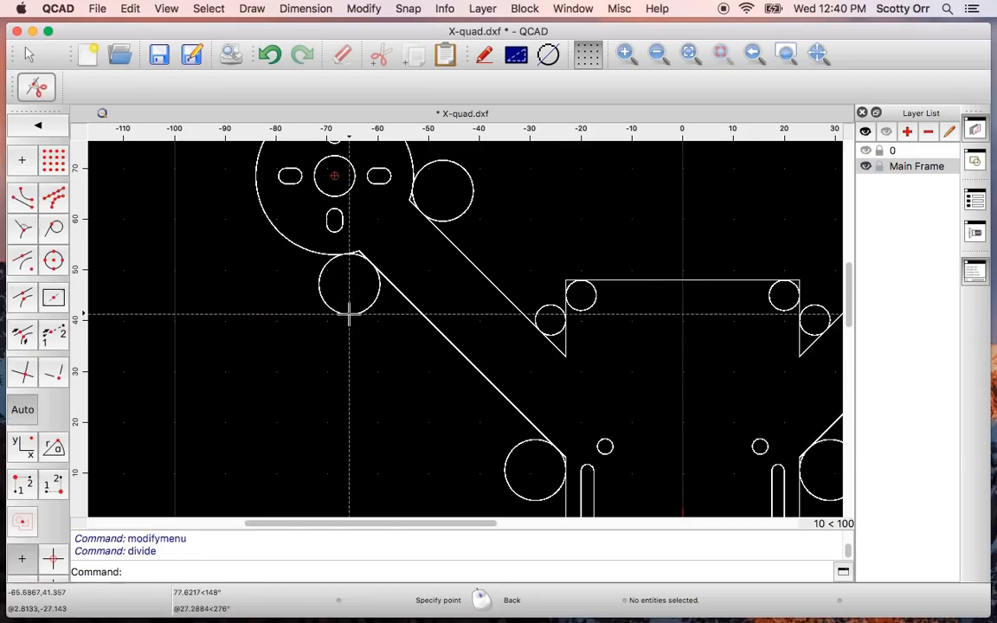
click(345, 255)
click(372, 264)
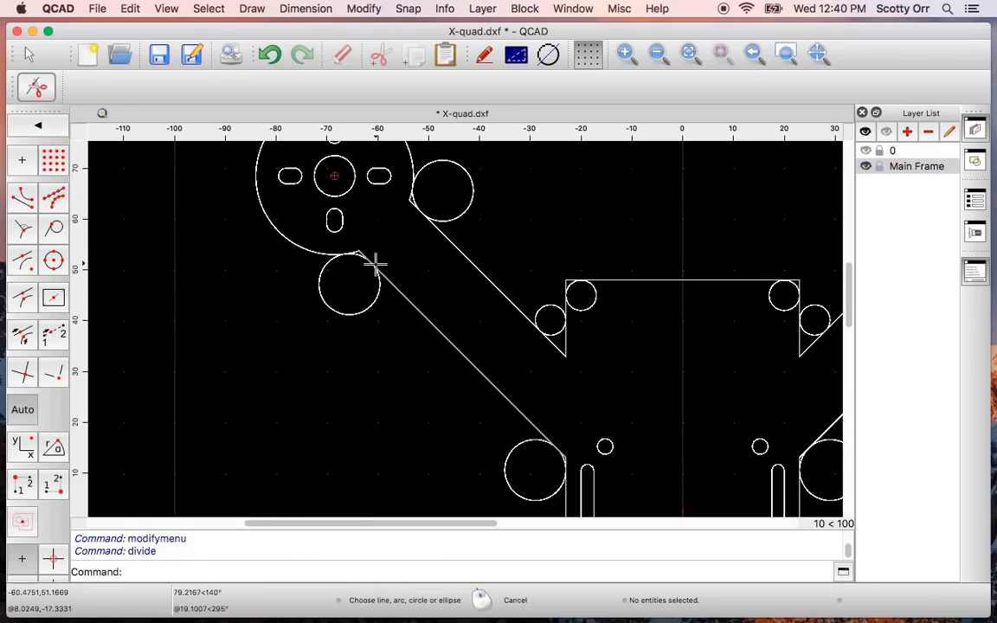
Divide the upper-left mount outline and the arm's lower edge at their tangent points with the circle below the mount.
click(287, 235)
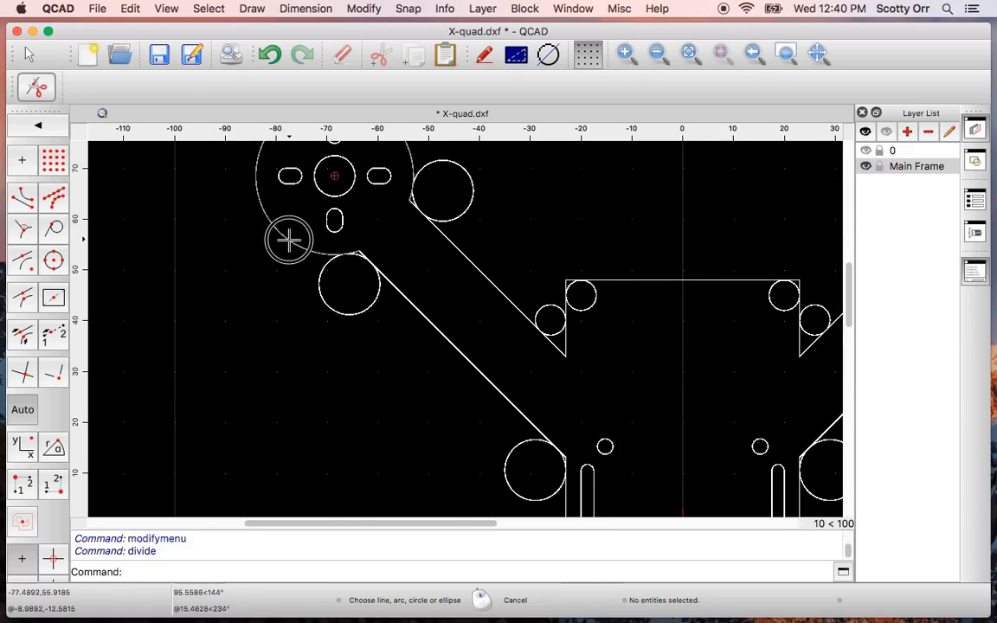
click(346, 254)
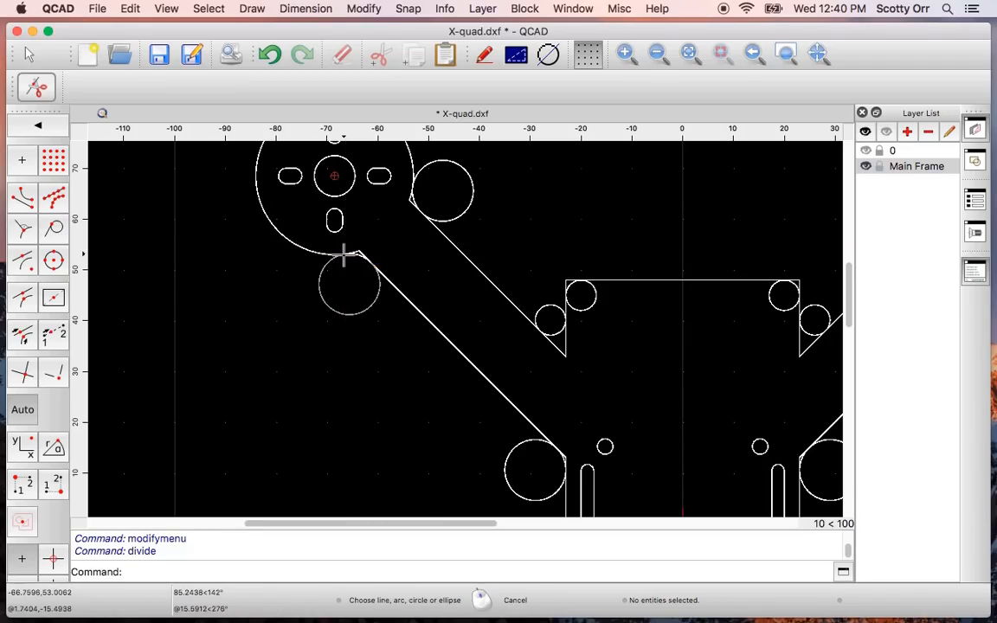
click(425, 317)
click(369, 261)
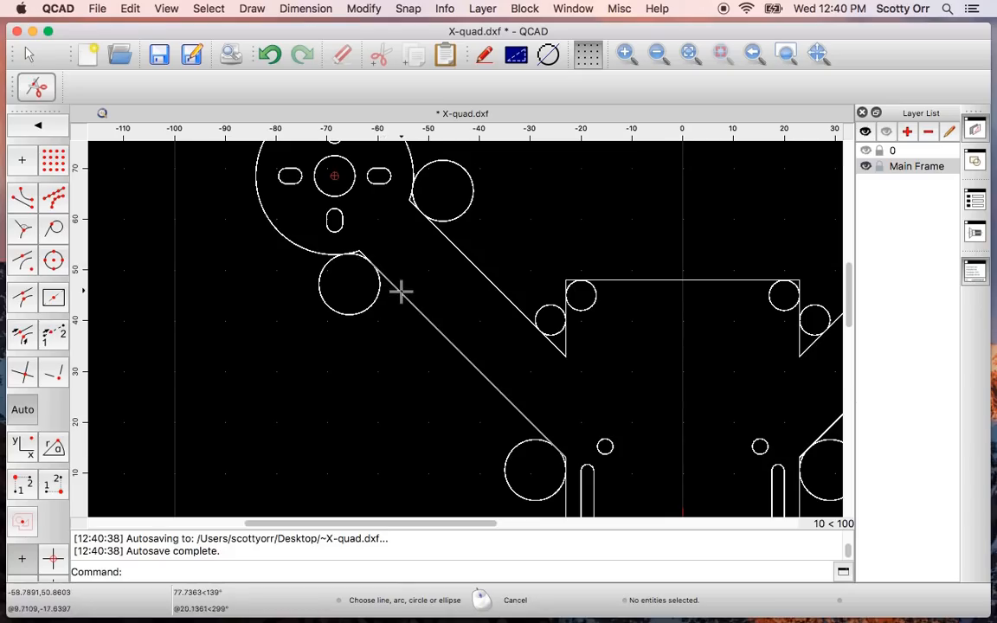
Divide the circles and adjoining edges at their tangent points in the upper-left arm notch and the body's upper-left corner.
click(541, 329)
click(572, 339)
click(579, 312)
click(581, 281)
click(566, 296)
click(566, 296)
click(565, 296)
Divide the circle, arm edge and body side at their tangent points where the upper-left arm's lower edge meets the body.
click(508, 482)
click(557, 449)
click(549, 432)
click(557, 449)
click(563, 460)
click(566, 470)
click(30, 55)
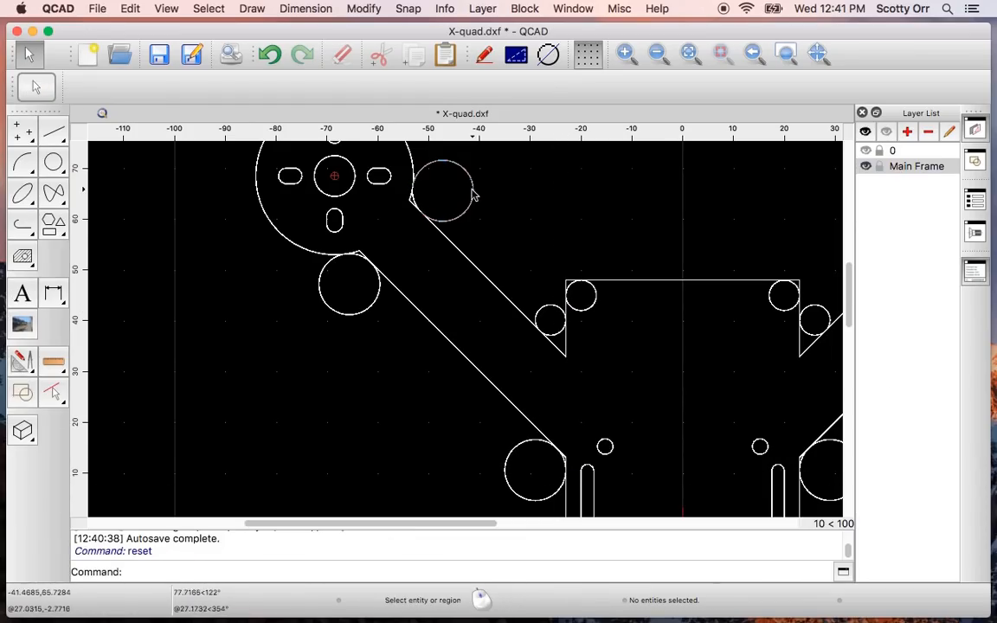
Delete the surplus circle arcs and sharp corner pieces around the upper-left motor mount and the body's upper-left corner.
click(474, 193)
key(Delete)
click(363, 256)
key(Delete)
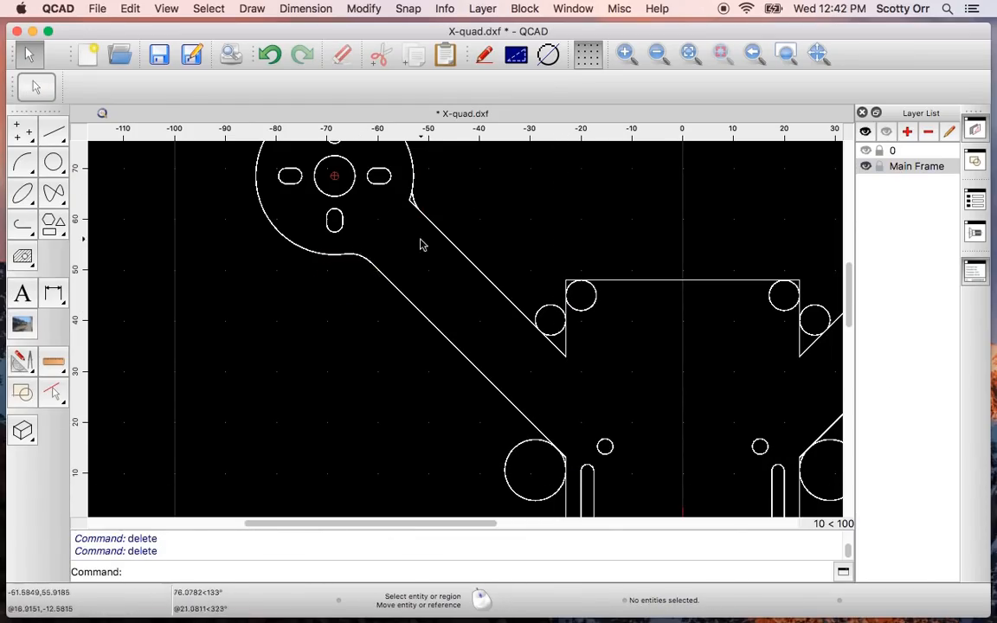
click(568, 288)
key(Delete)
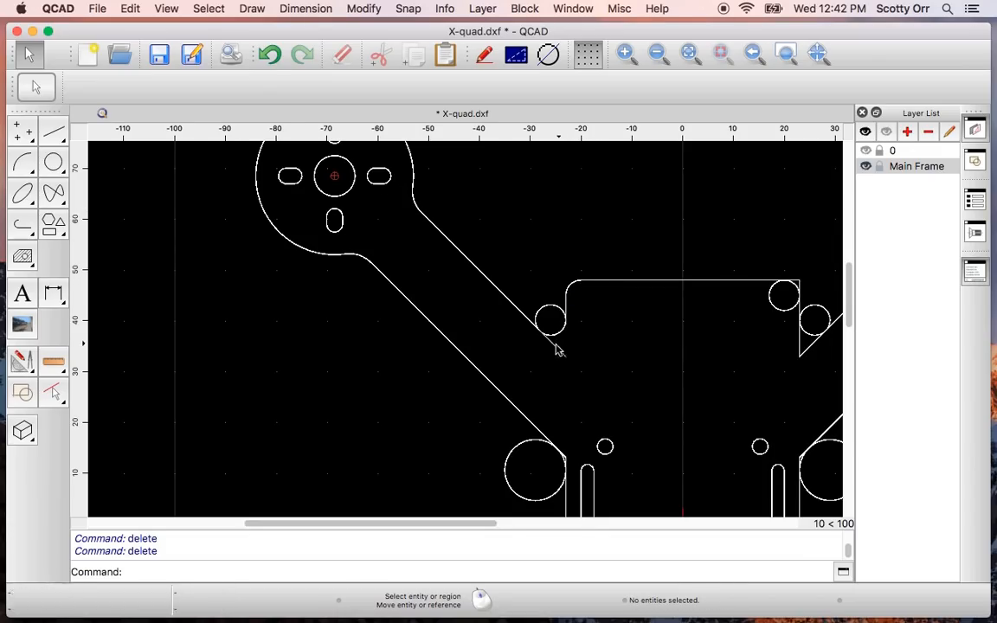
Delete the leftover line segment beyond the rounded transition from the upper-left arm's lower edge to the body side.
scroll(529, 423, up, 5)
click(525, 417)
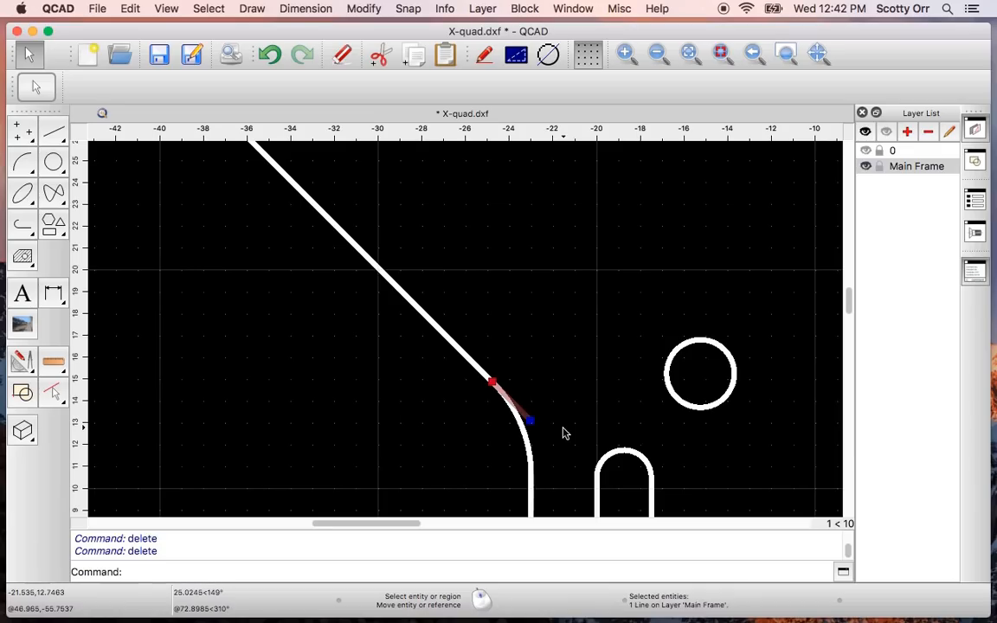
key(Delete)
scroll(571, 410, down, 5)
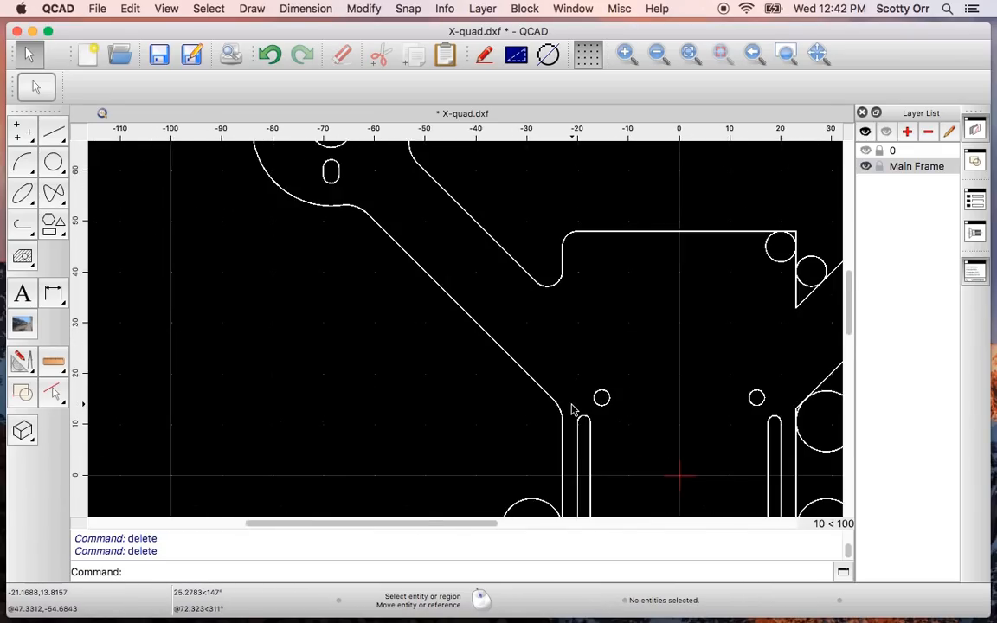
scroll(570, 410, down, 3)
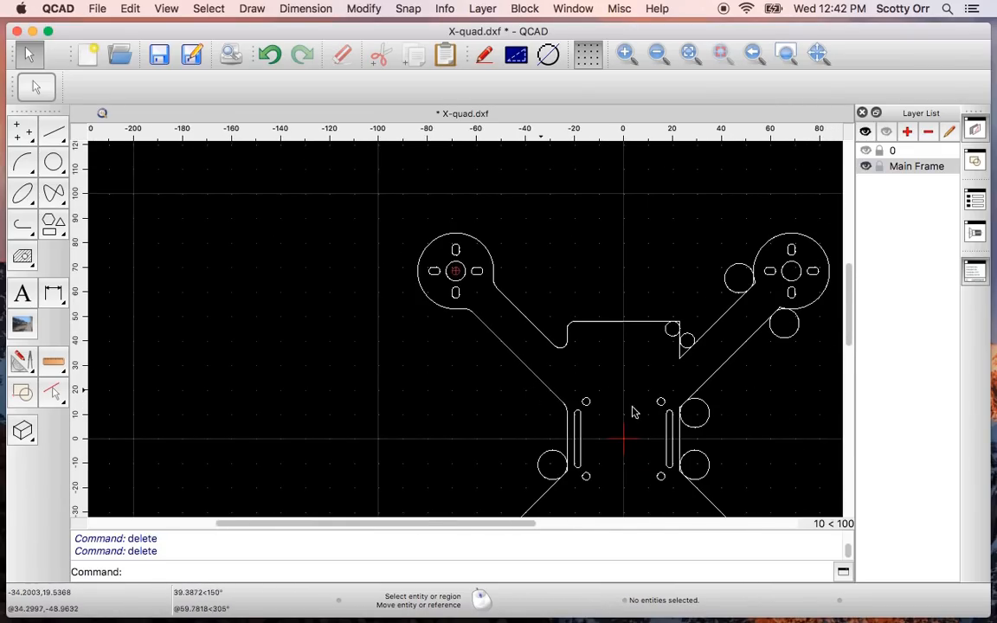